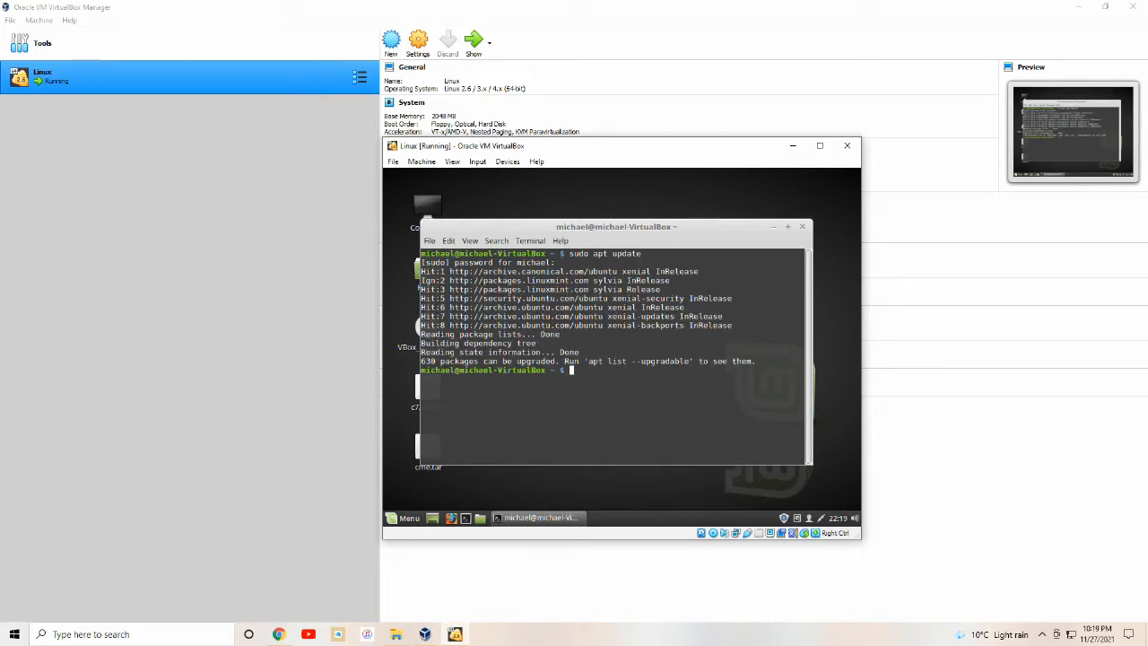
Install dynagen, dynamips, bridge-utils and uml-utilities, and back up /etc/network/interfaces to home.
text(sudo apt install dynagen dynamips )
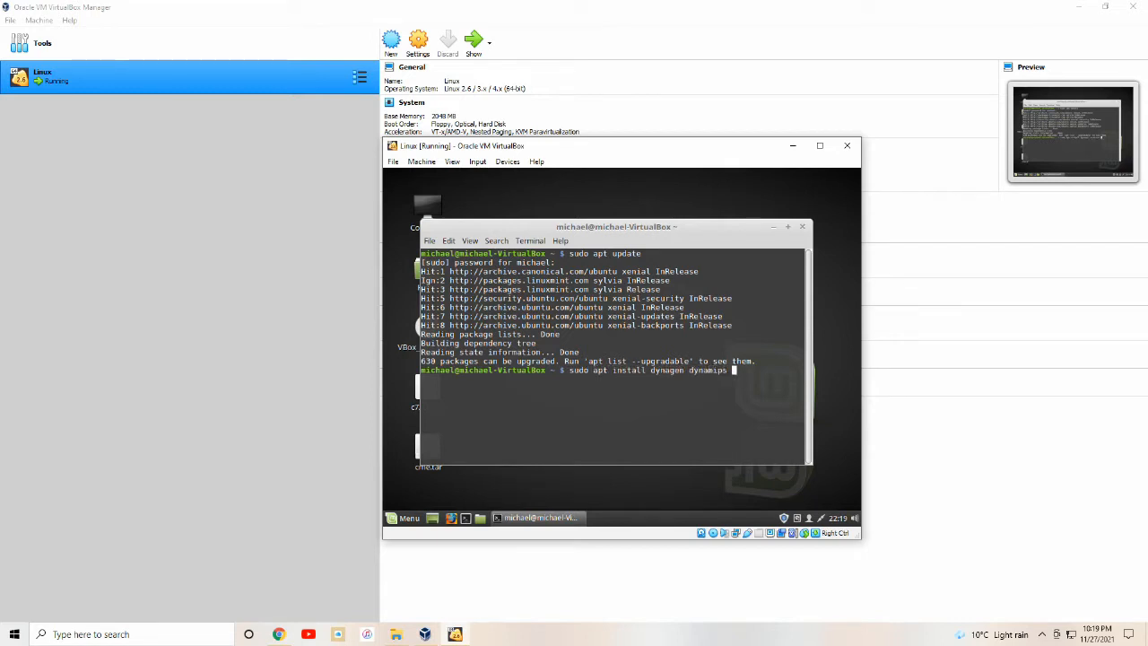
text(bridge-utils uml-utilities)
key(Return)
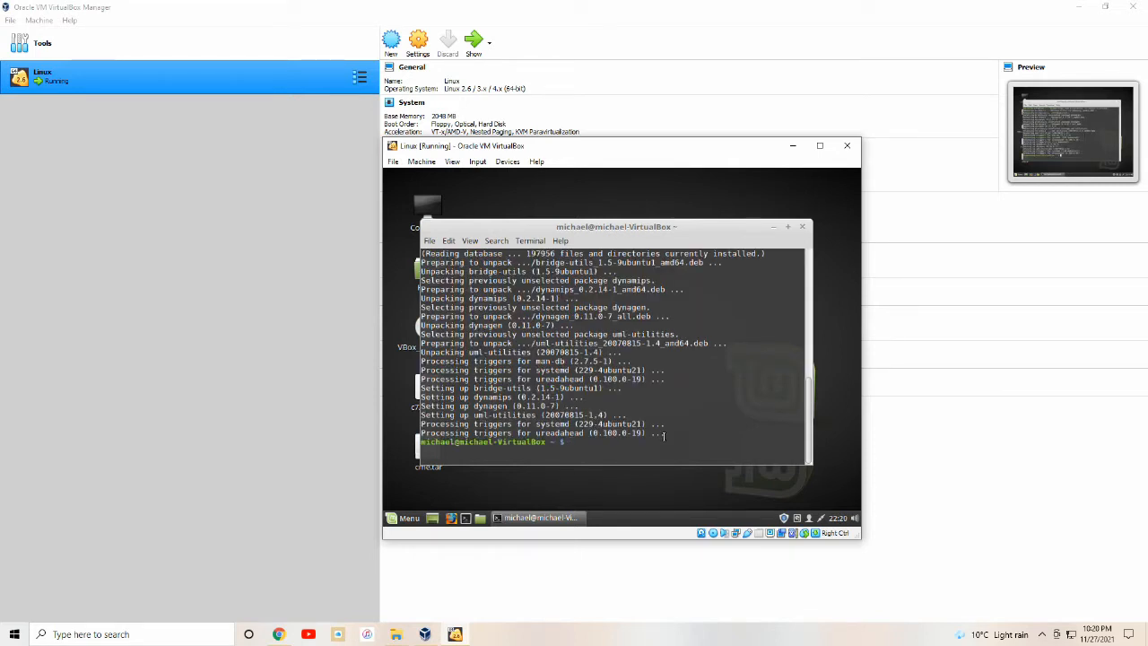
text(sudo cp /etc/network/interface)
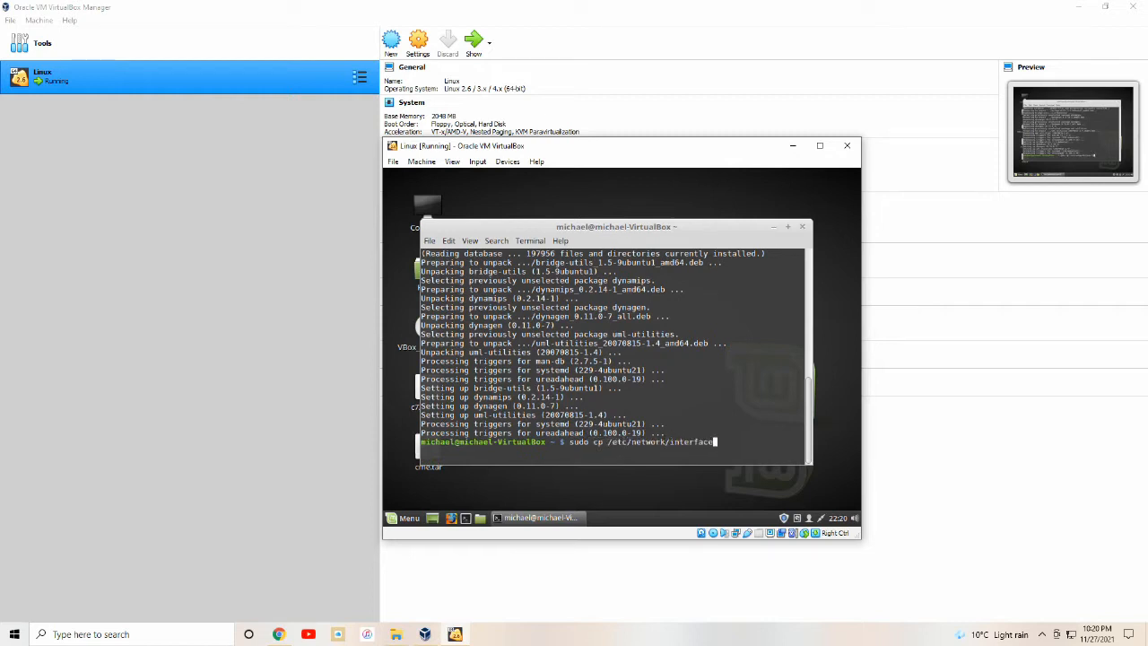
text(s ~)
key(Return)
List the network links with ip link and enter the gedit install command.
text(ip )
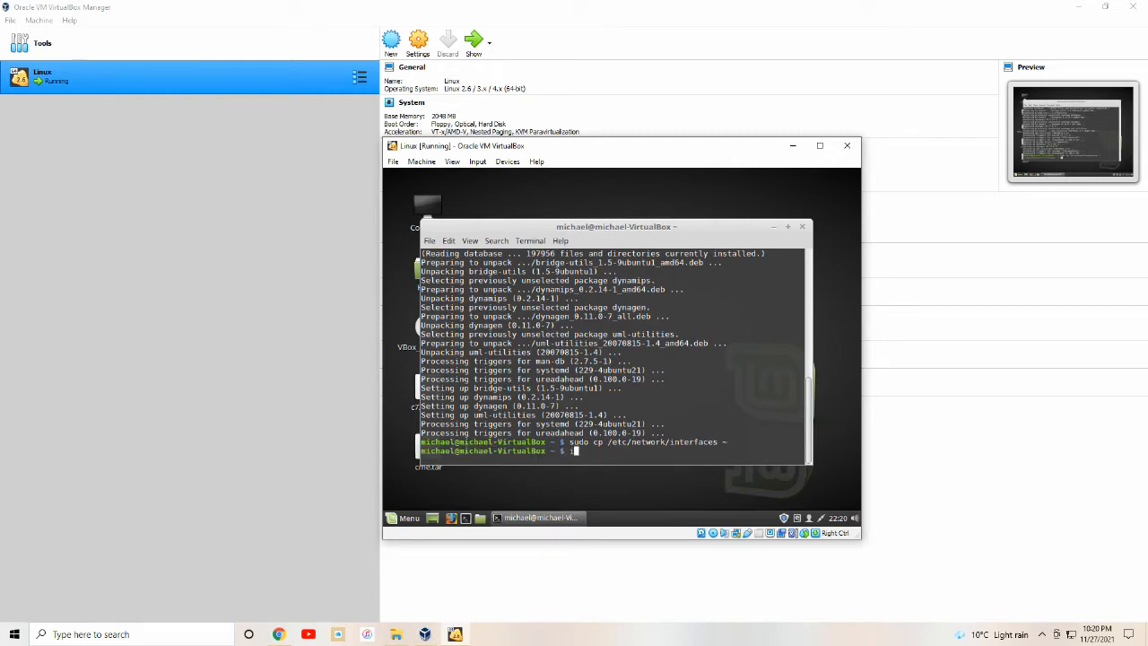
text(link)
key(Return)
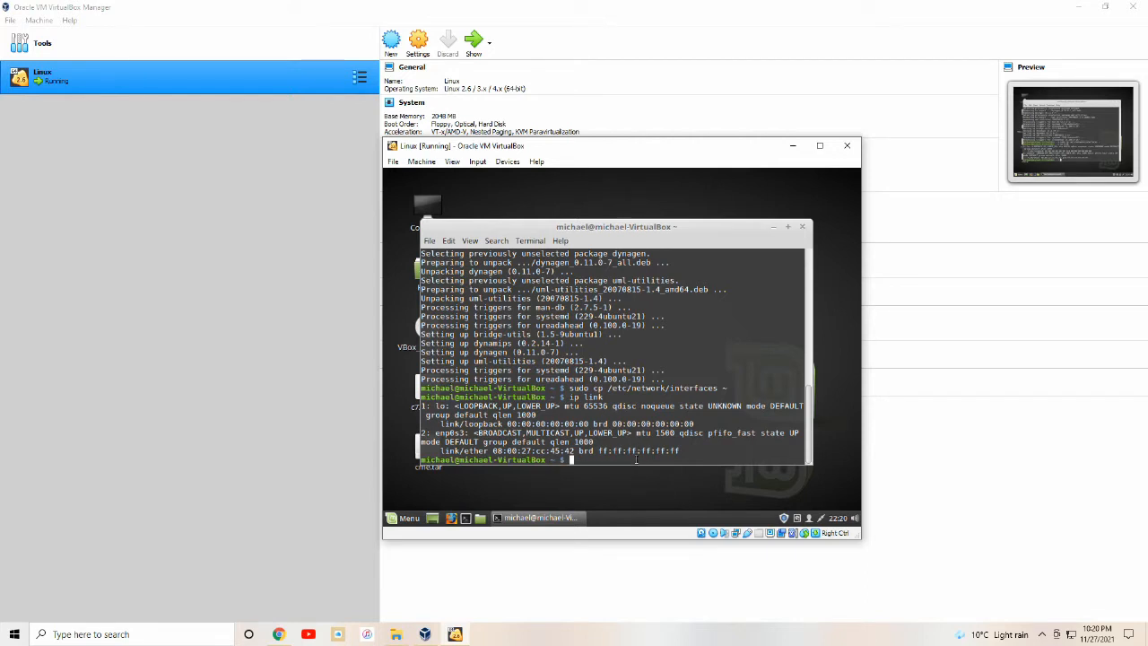
text(sudo apt install gedit)
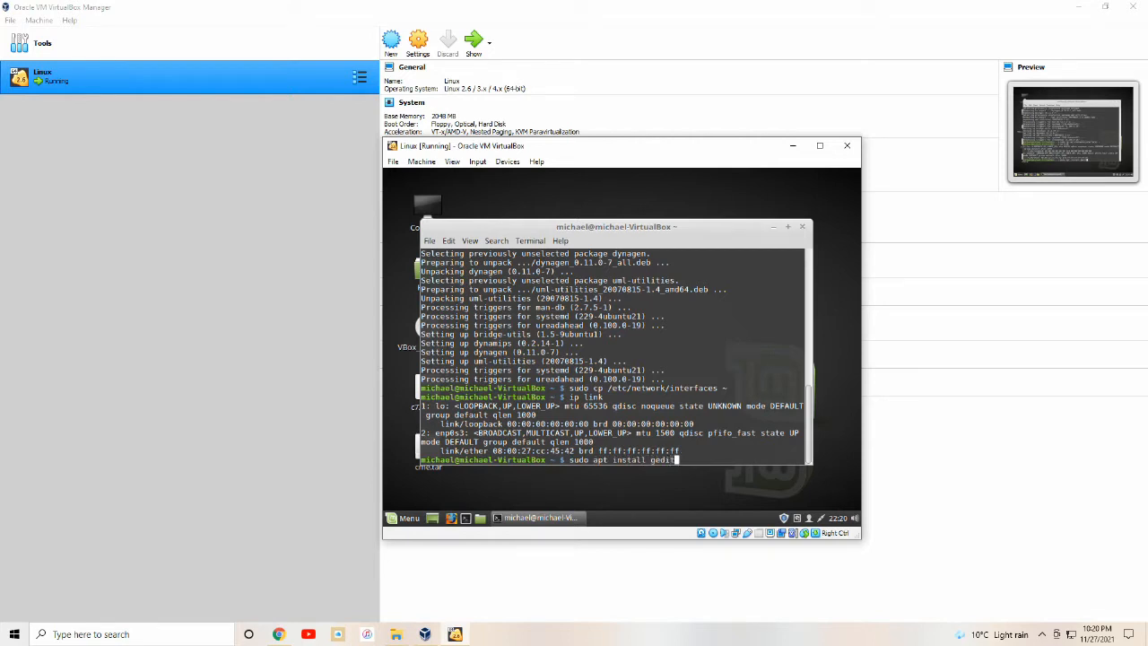
Install gedit, then switch IPv4 off for the Wired connection and apply it.
key(Return)
click(821, 518)
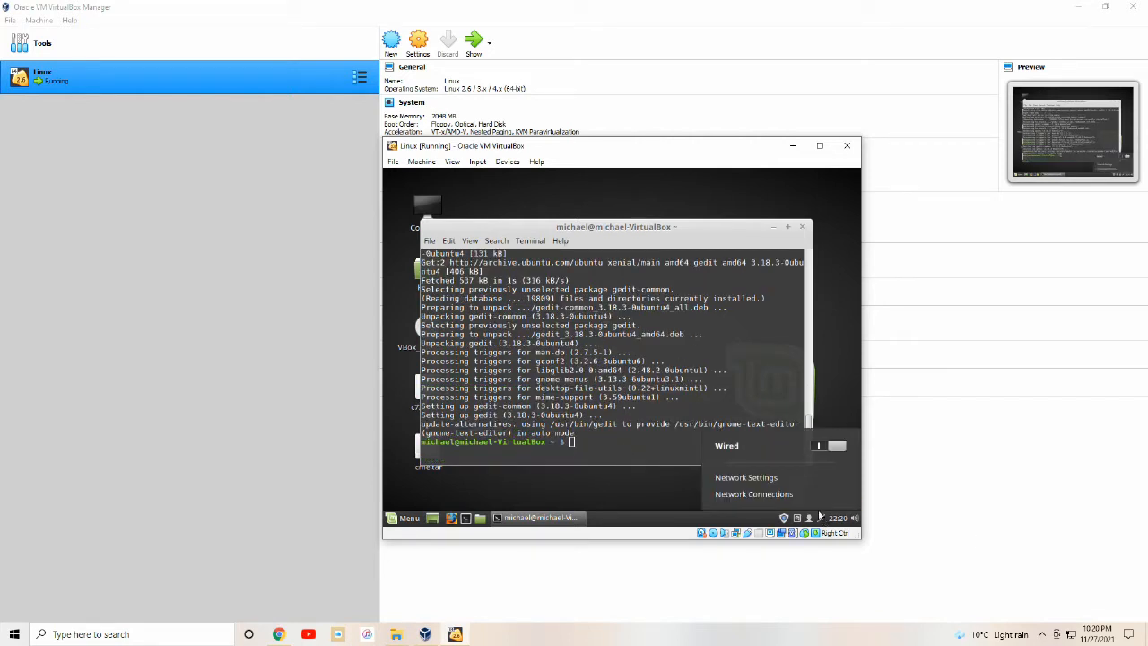
click(792, 476)
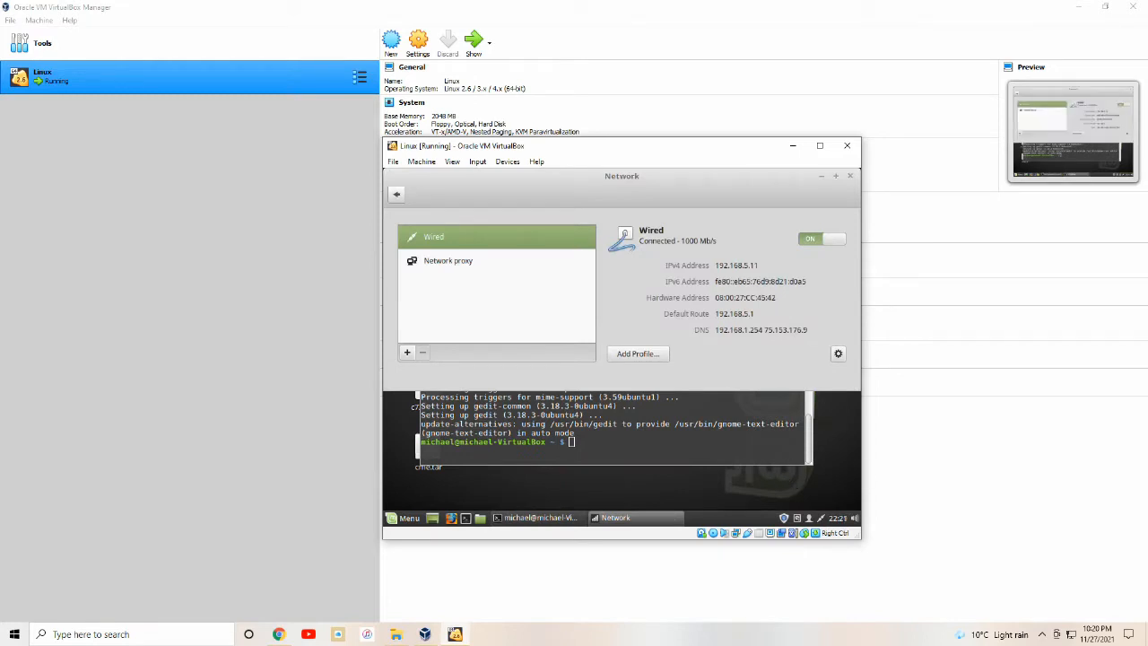
click(837, 353)
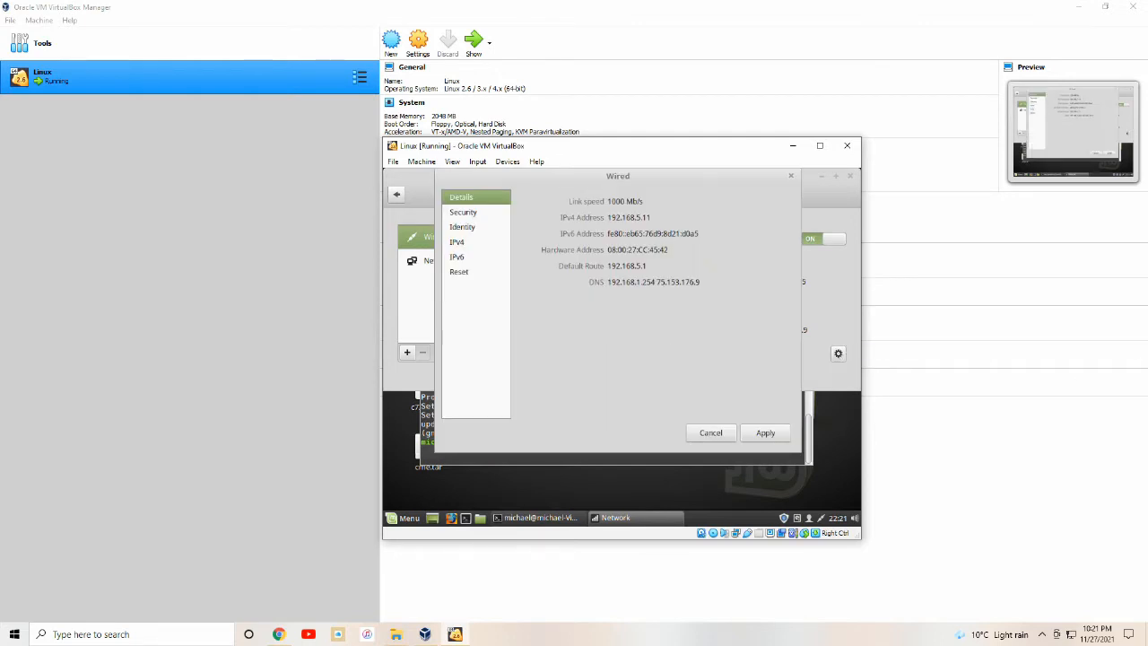
click(470, 243)
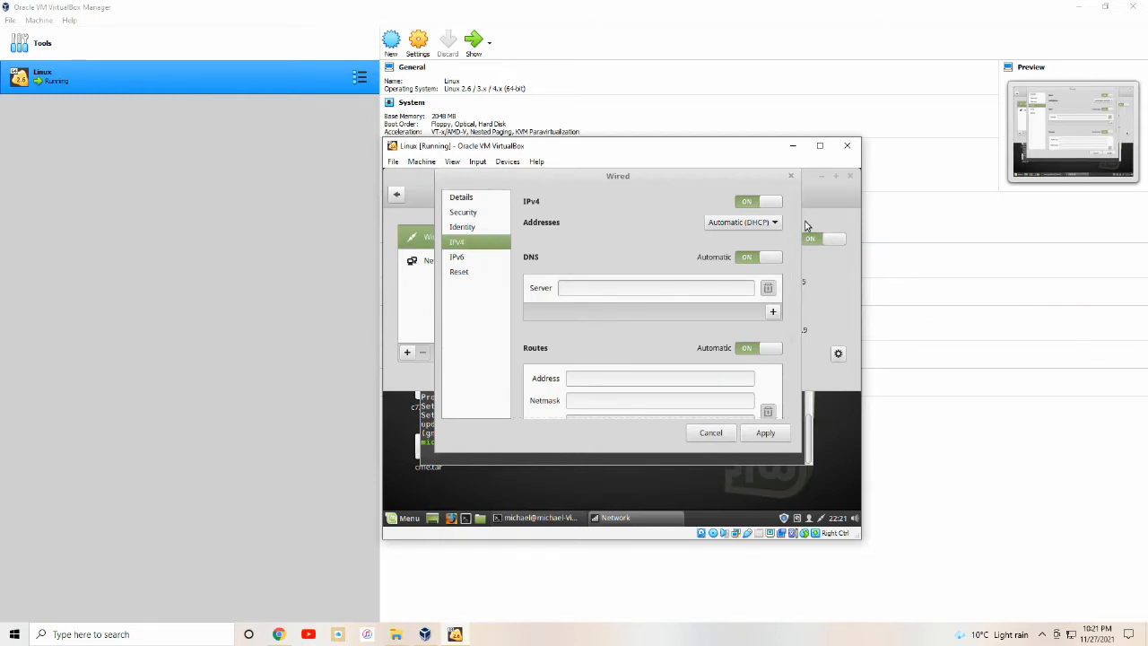
click(760, 205)
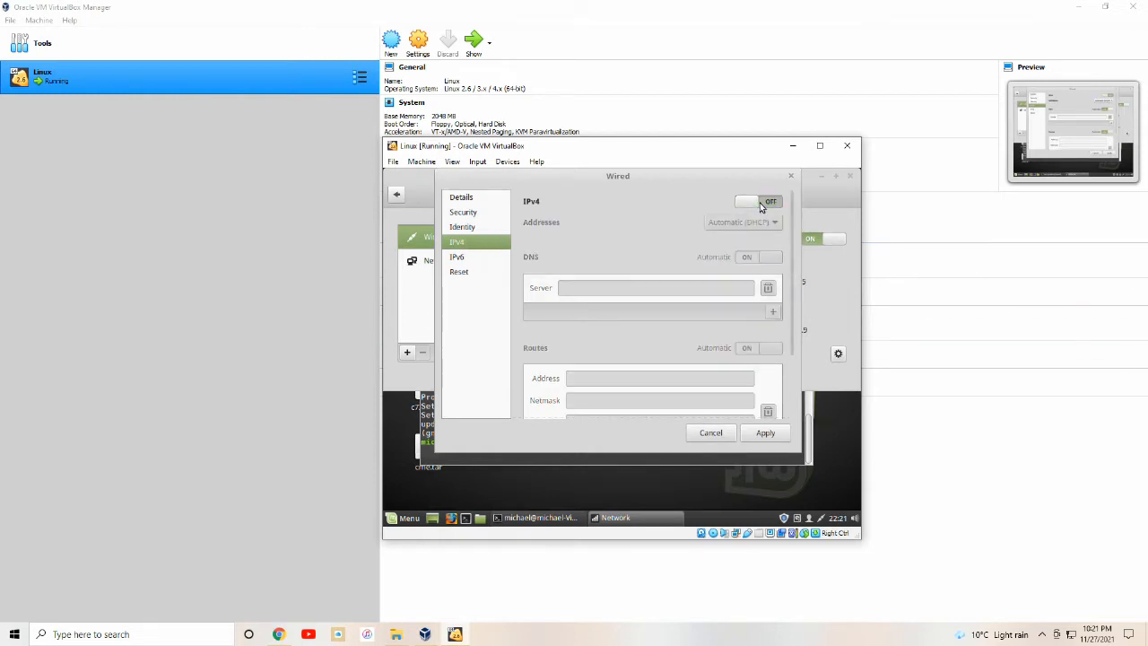
click(758, 431)
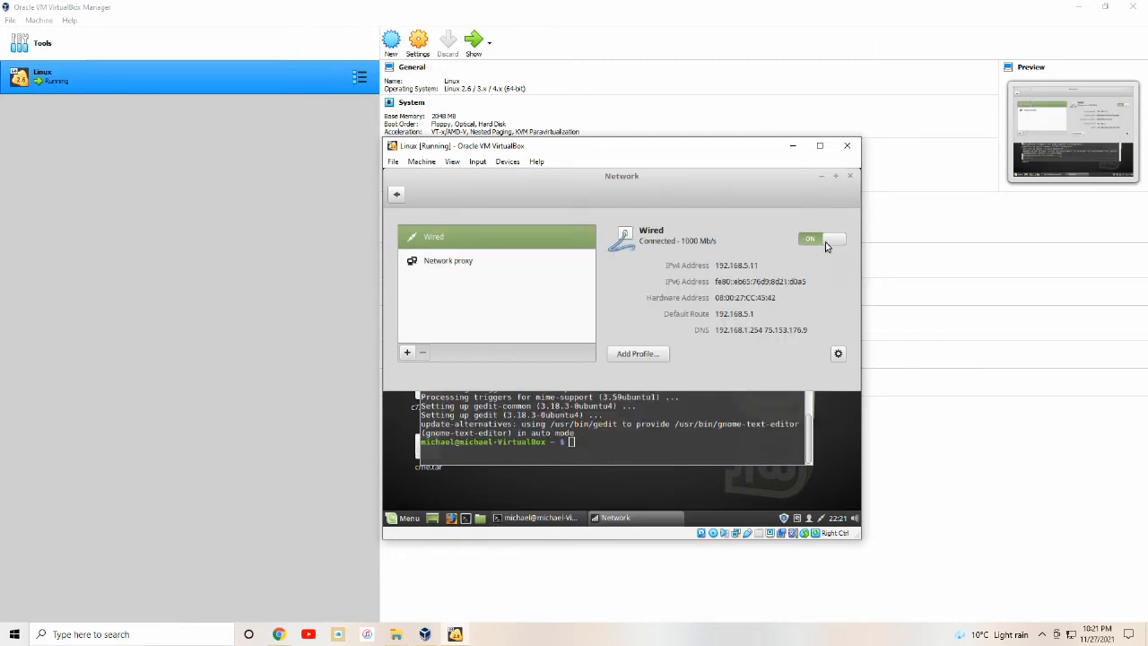
click(849, 176)
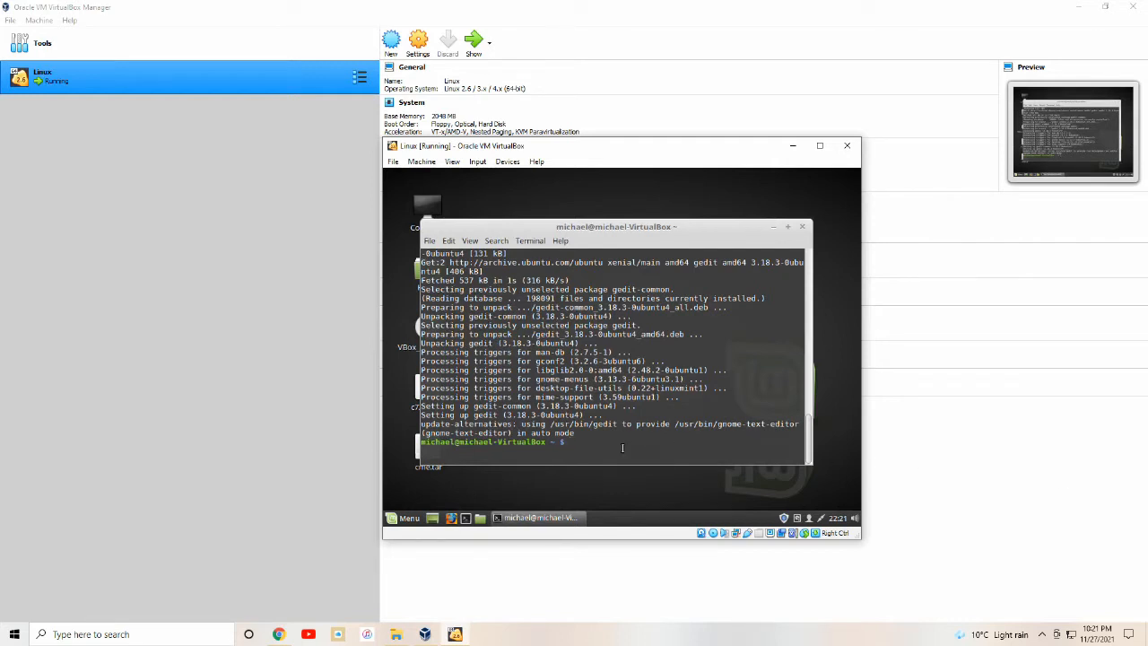
Save a br0 bridge on enp0s3 at 192.168.5.254 in /etc/network/interfaces, then restart networking.
text(sudo gedit /etc/t)
key(BackSpace)
text(network/)
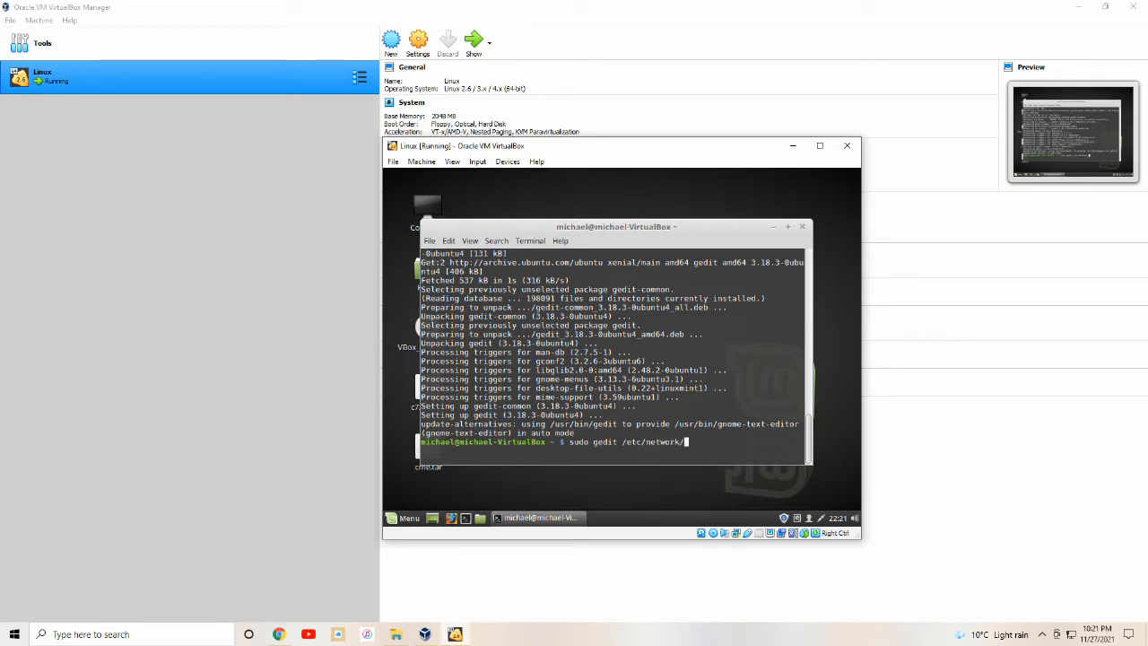
text(interfaces)
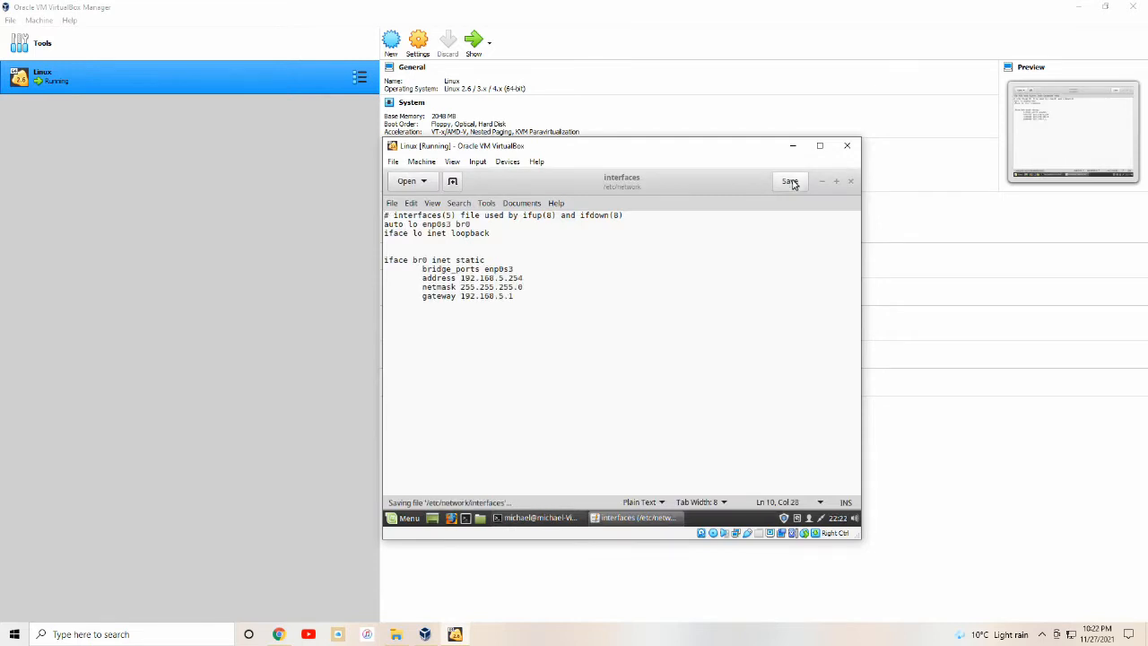
click(790, 181)
click(850, 181)
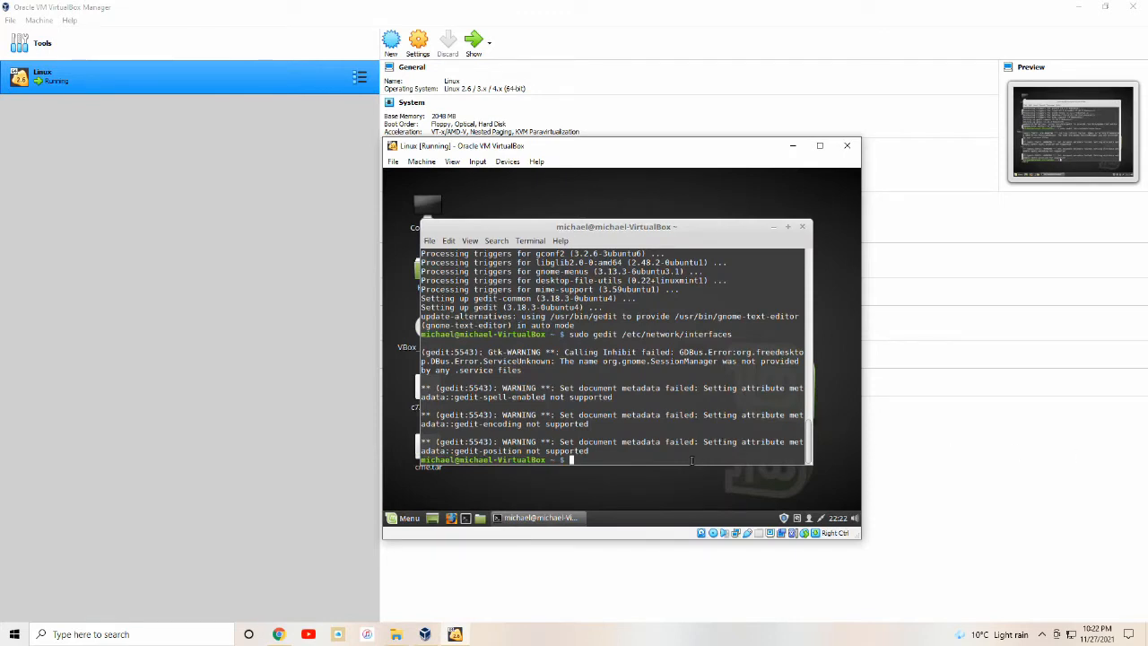
text(sudo service networking r)
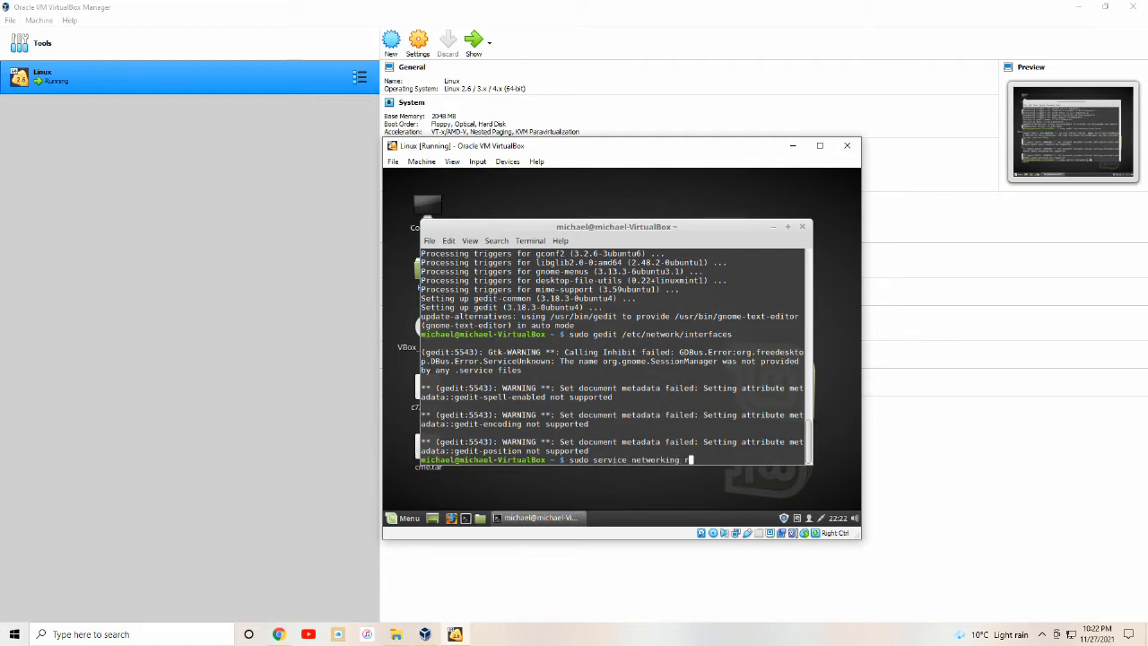
text(estart)
key(Return)
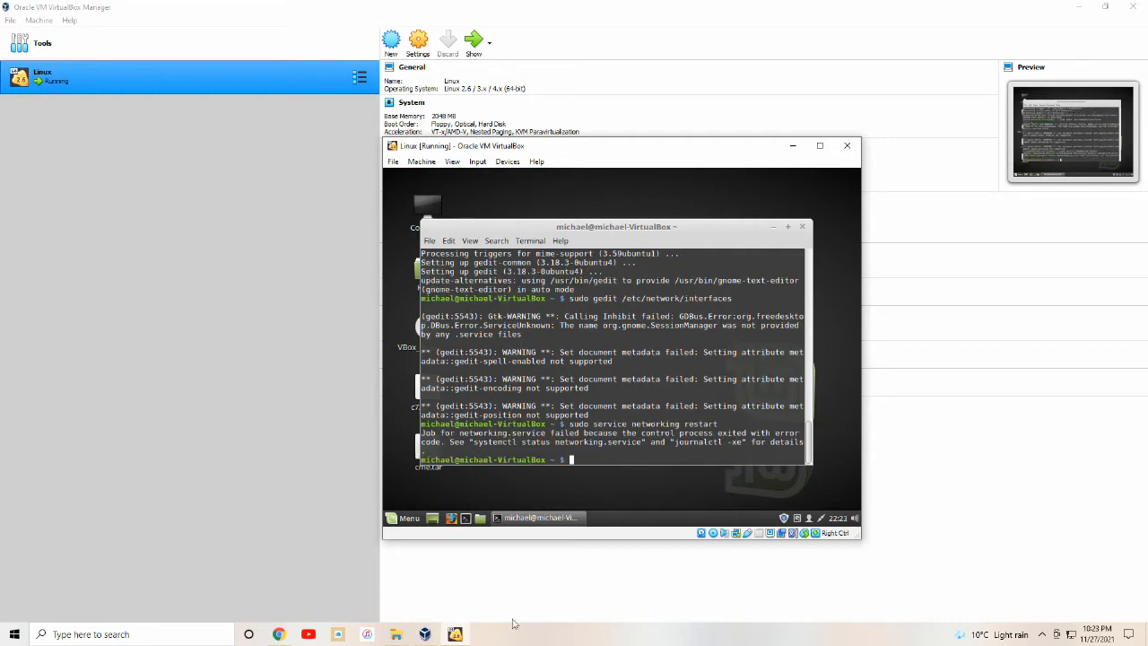
Start the dynamips hypervisor on port 2000 and create /home/michael/router in a new tab.
key(ctrl+l)
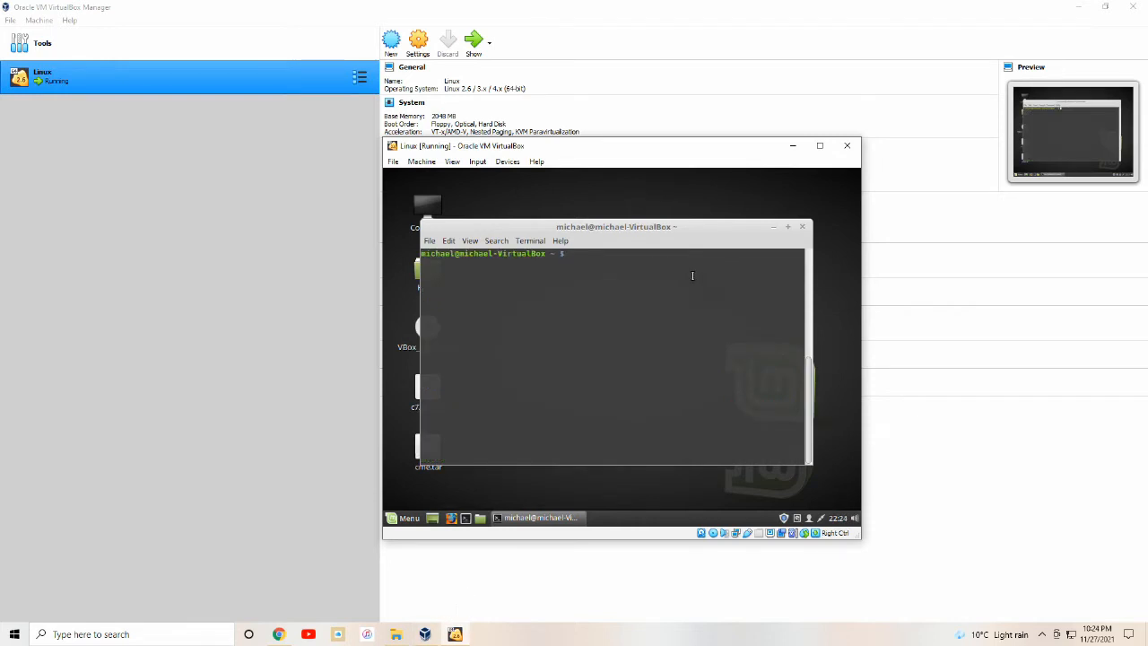
text(dynamips -H 2000&)
key(Return)
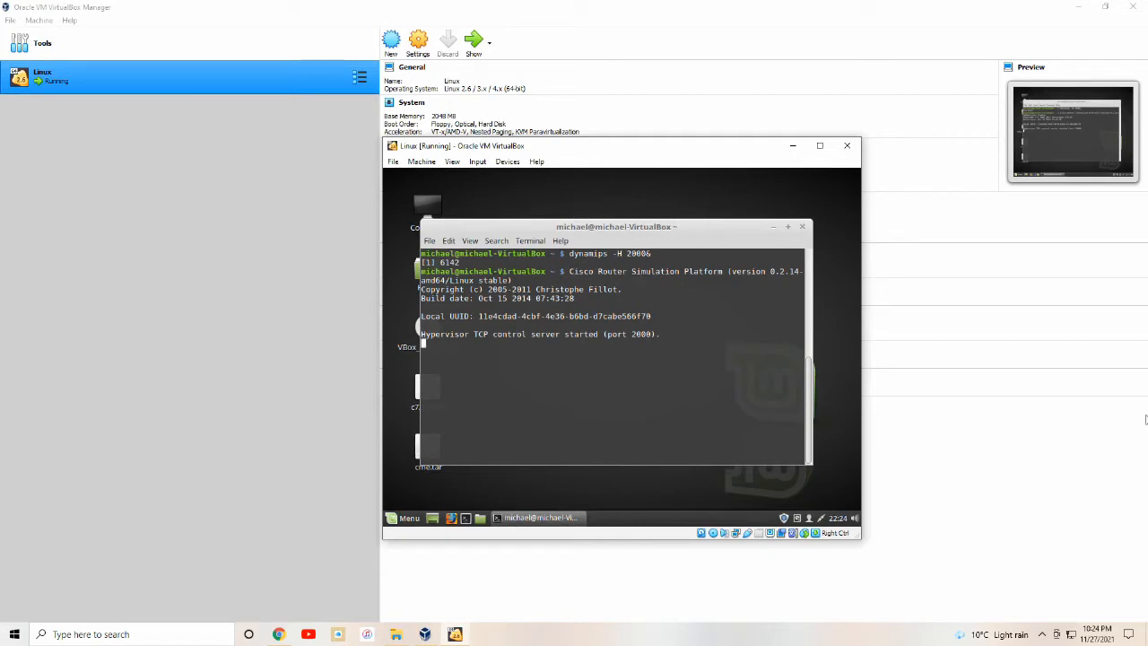
click(430, 240)
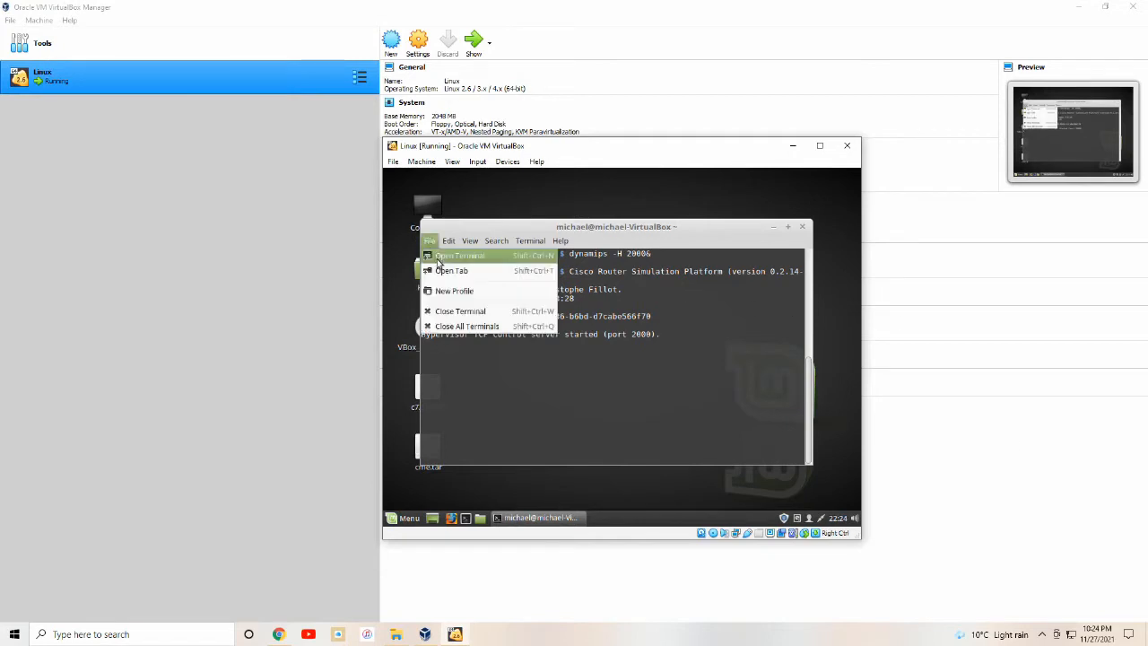
click(452, 269)
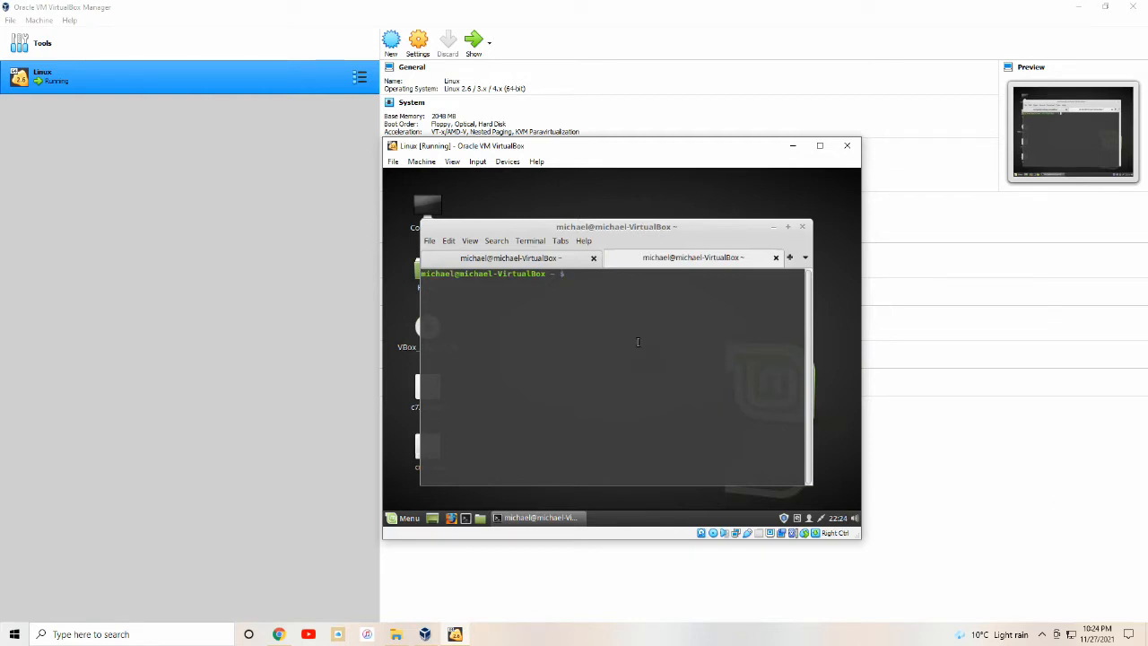
text(mkdir /home/michael/router)
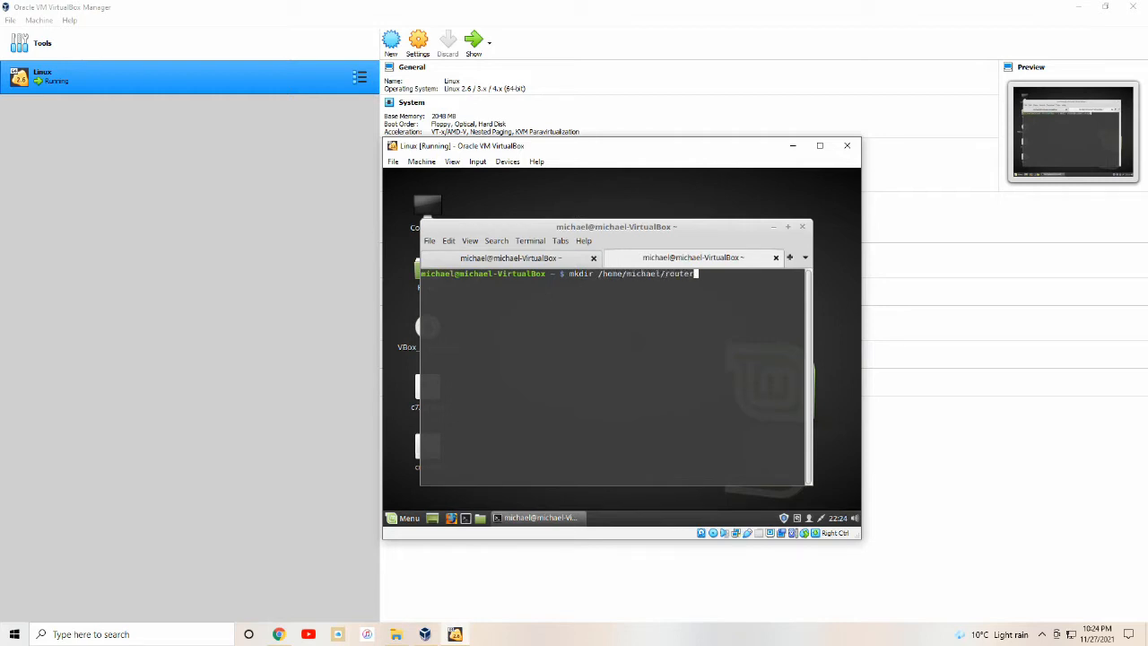
key(Return)
Save router.conf defining router R1 as a 7200 using c7200.bin.
text(su)
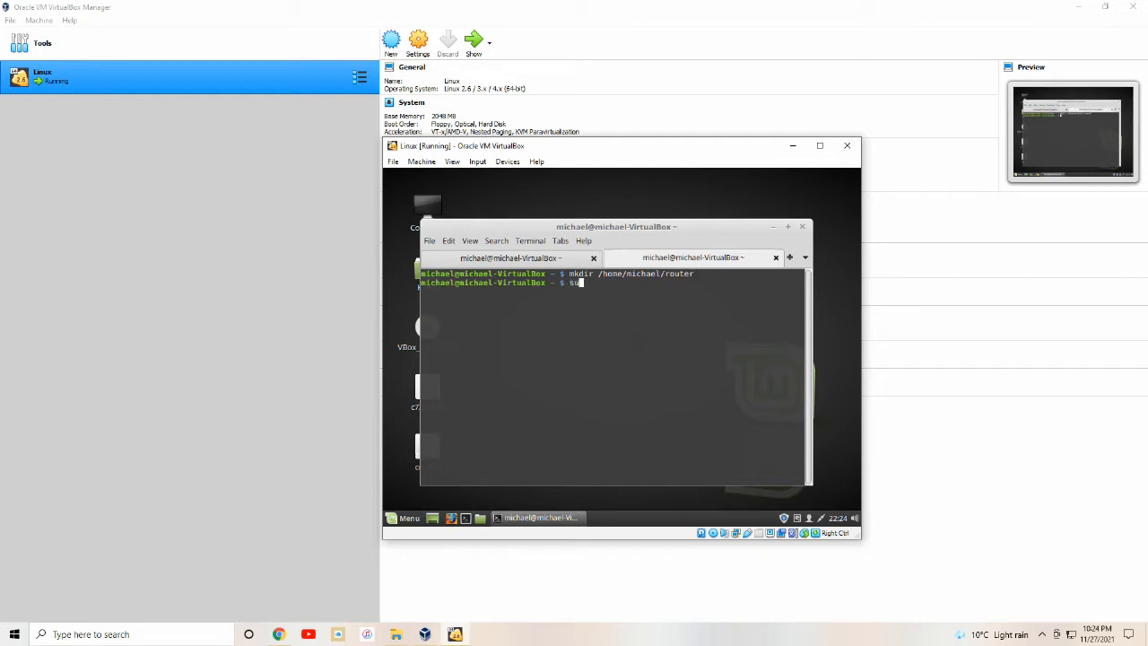
text(do gedit /home/michael/router)
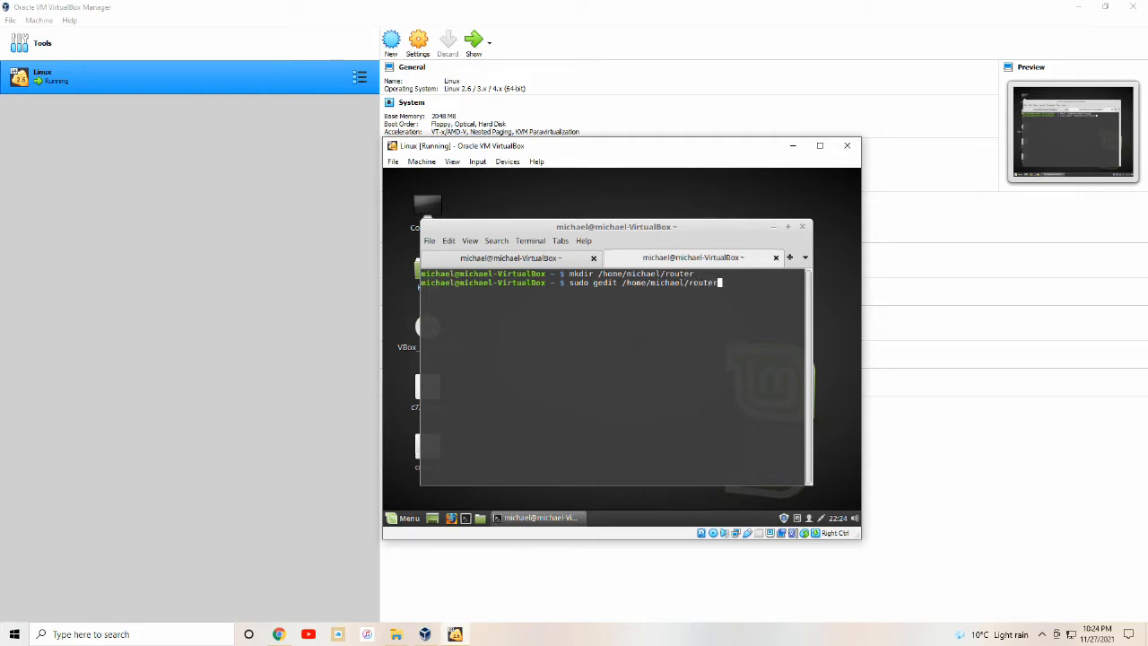
text(/router.conf)
key(Return)
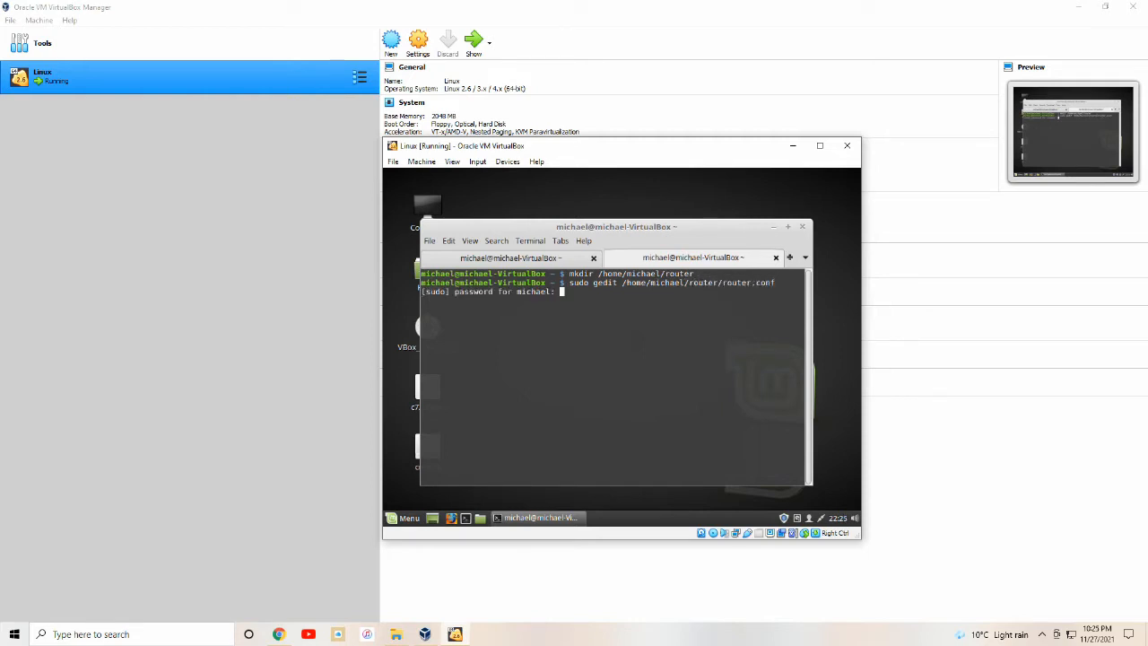
key(Return)
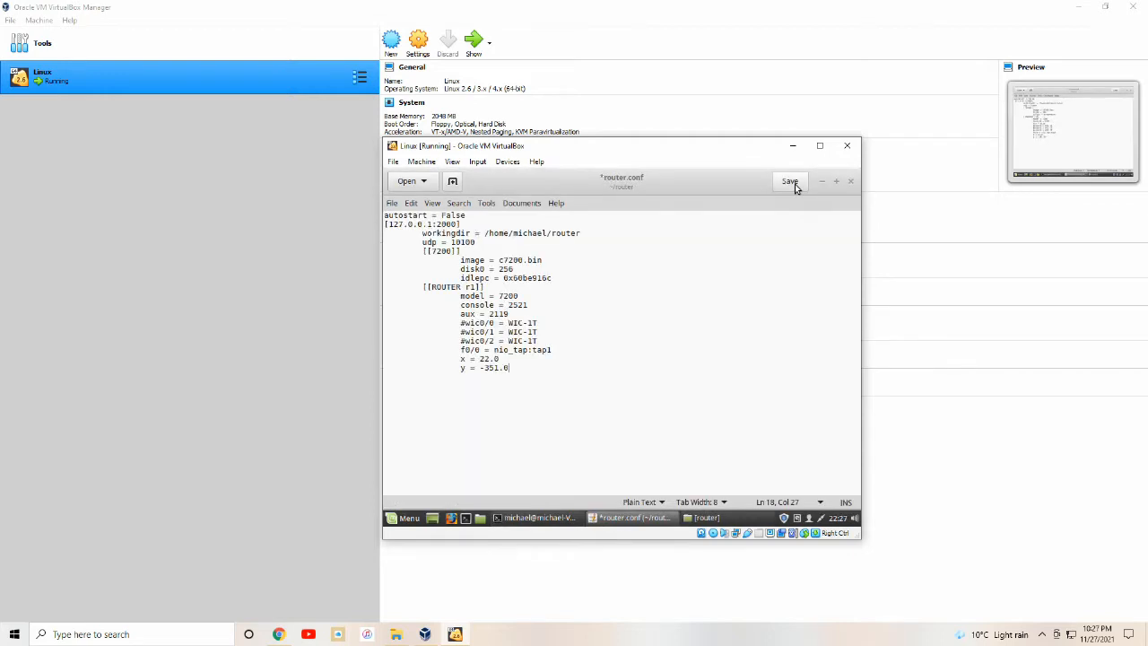
click(794, 184)
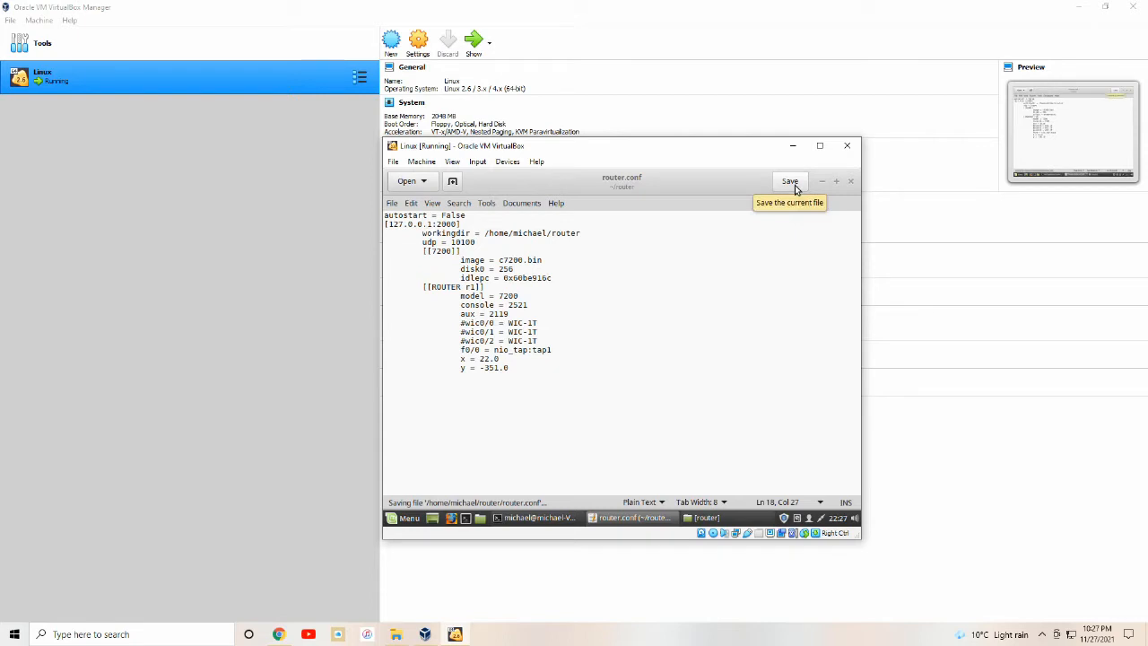
click(849, 182)
text(dynagen)
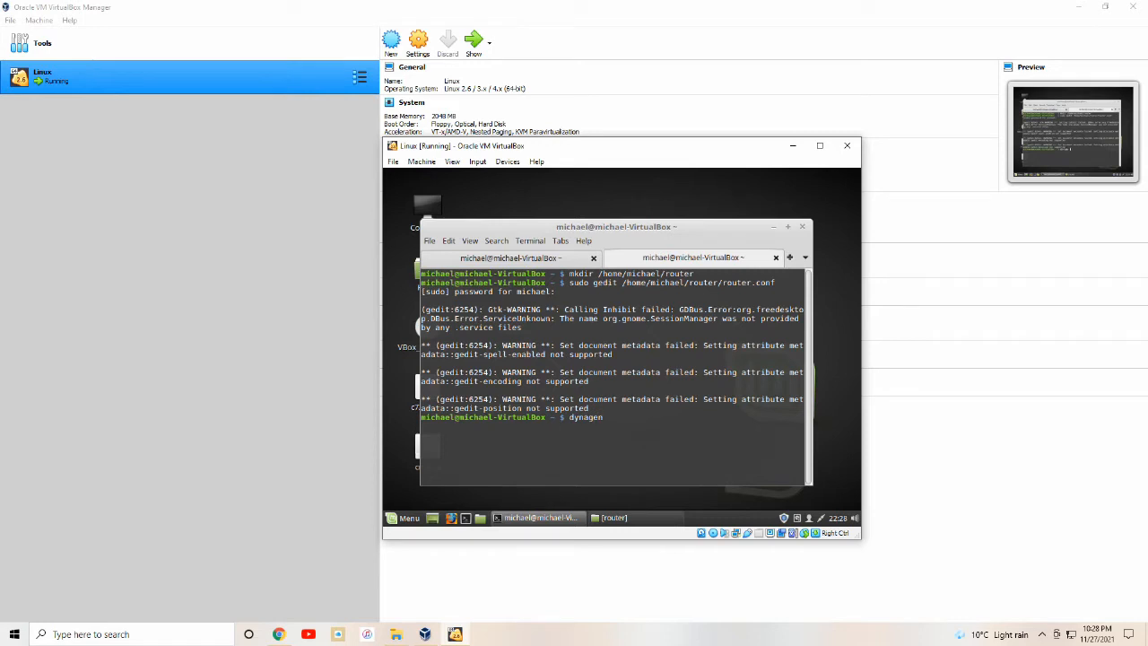
text( /home/michael/router/route)
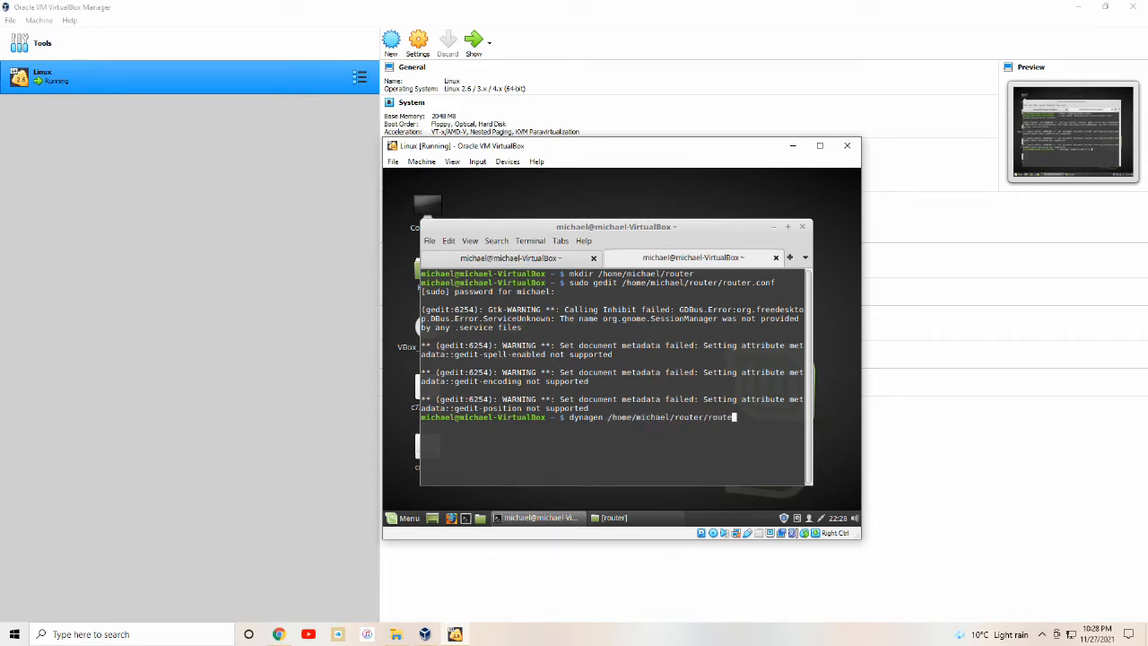
text(r.conf)
Load router.conf in dynagen, start r1, and enter console r1 and telnet r1.
key(Return)
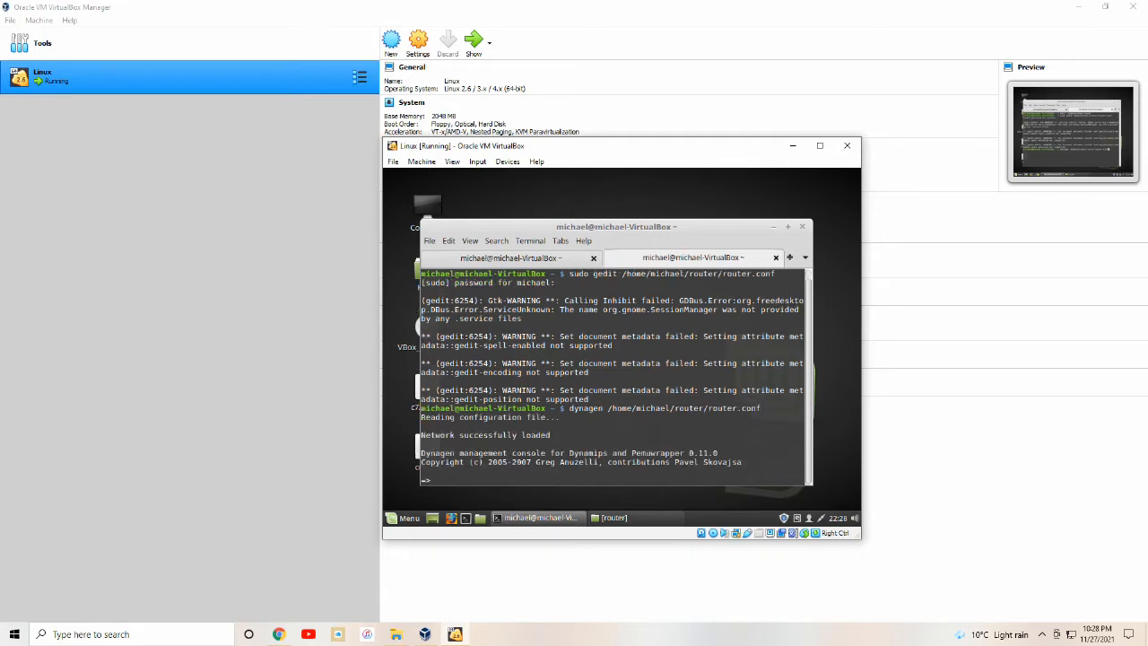
text(start r1)
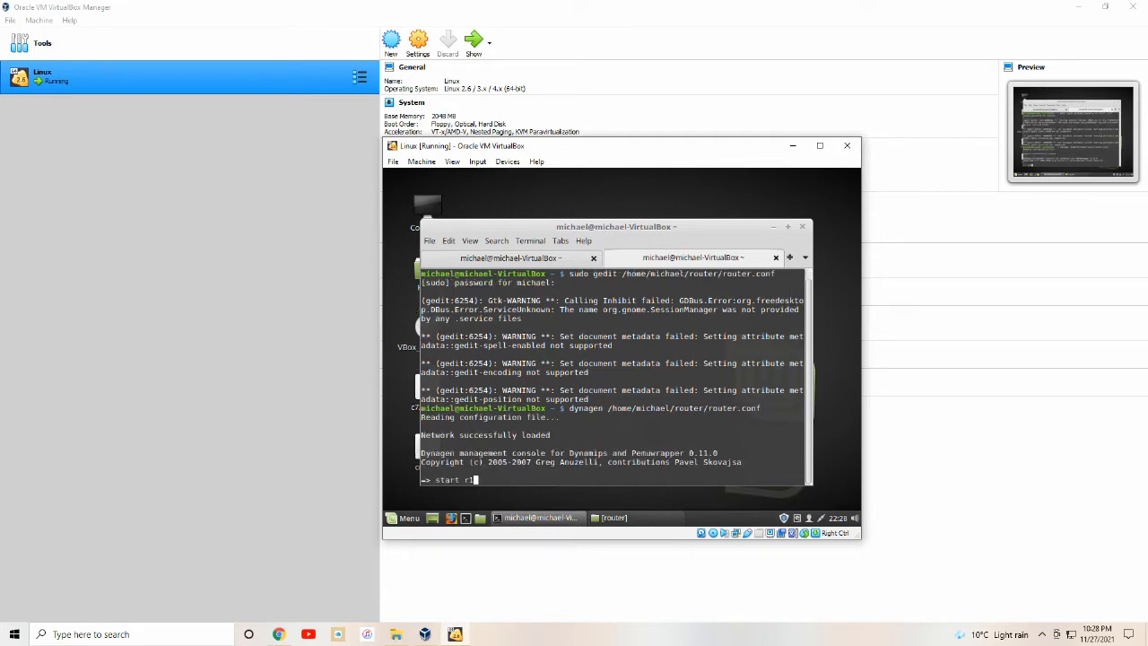
key(Return)
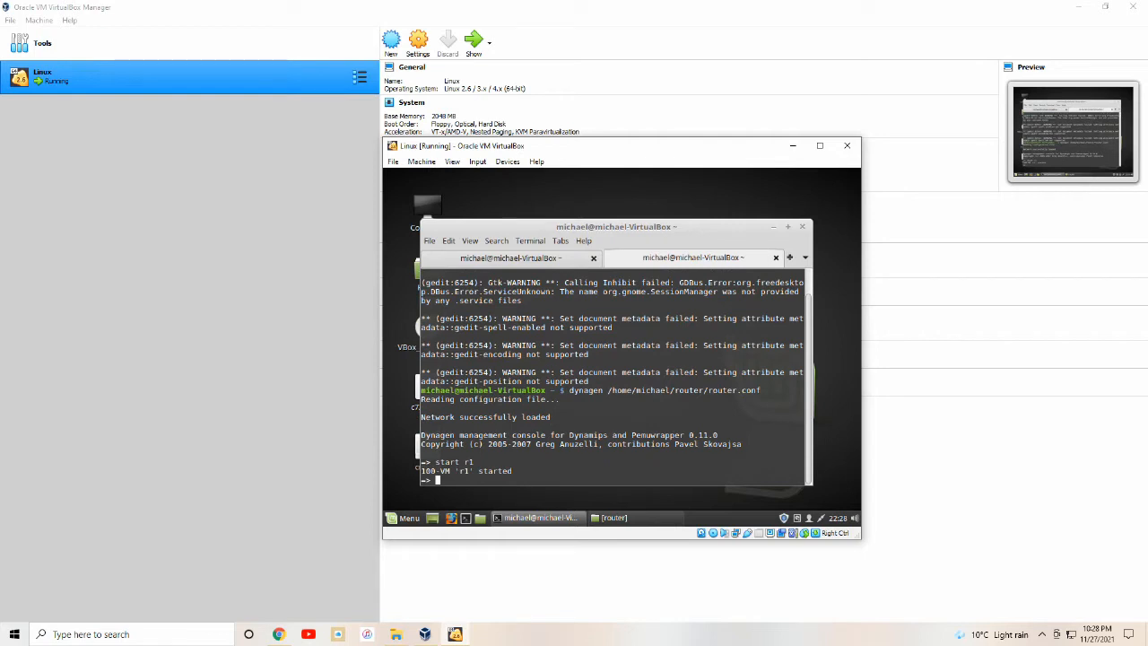
text(console r1)
key(Return)
text(telne)
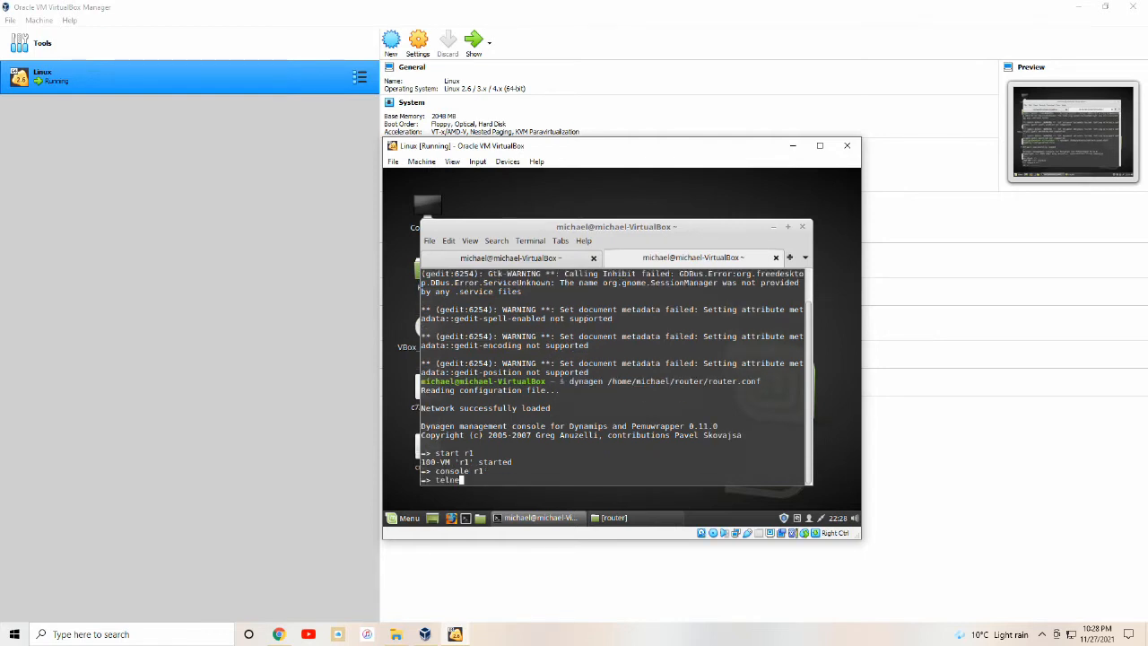
text(t r1)
key(Return)
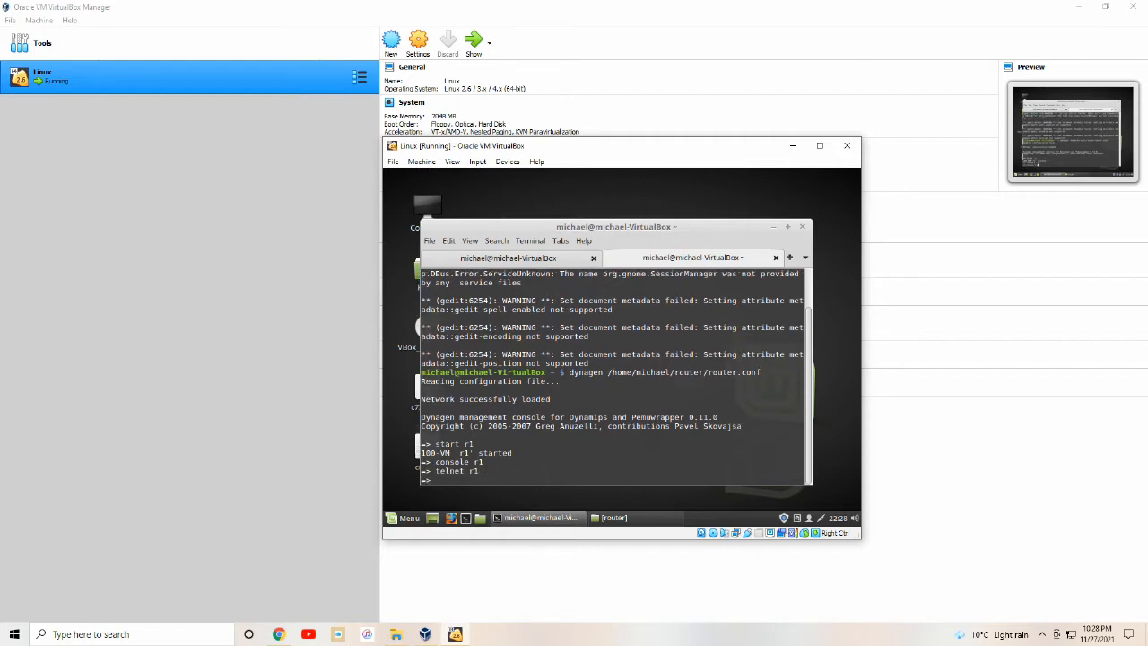
click(429, 240)
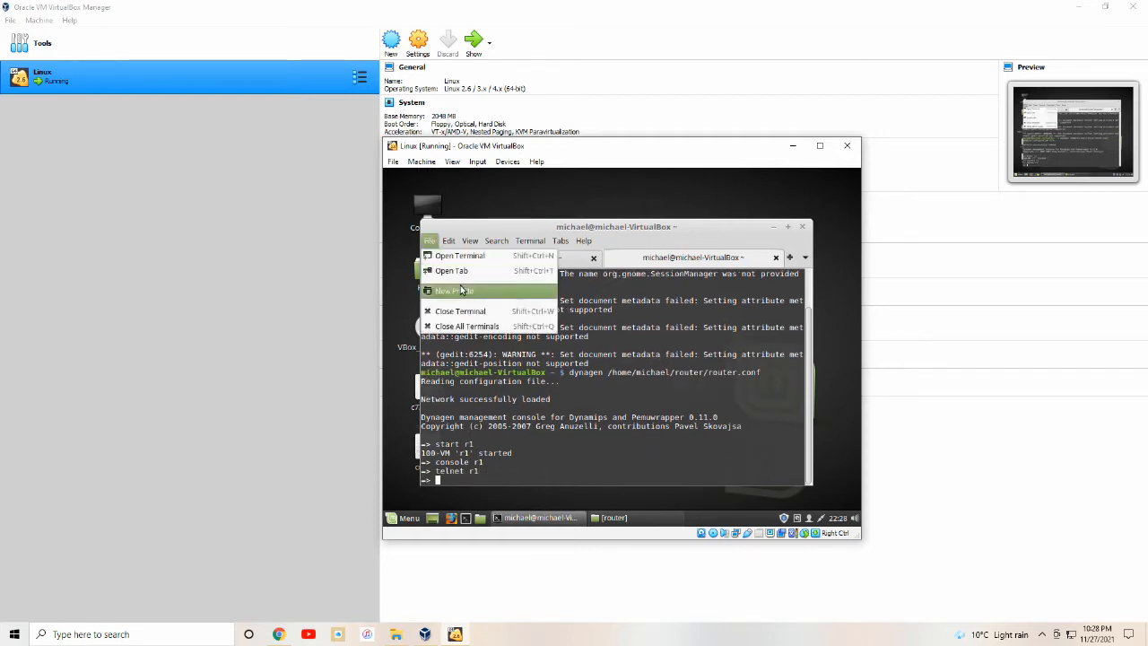
Telnet to localhost 2525 in a new tab and answer the setup dialog to reach Router>.
click(455, 271)
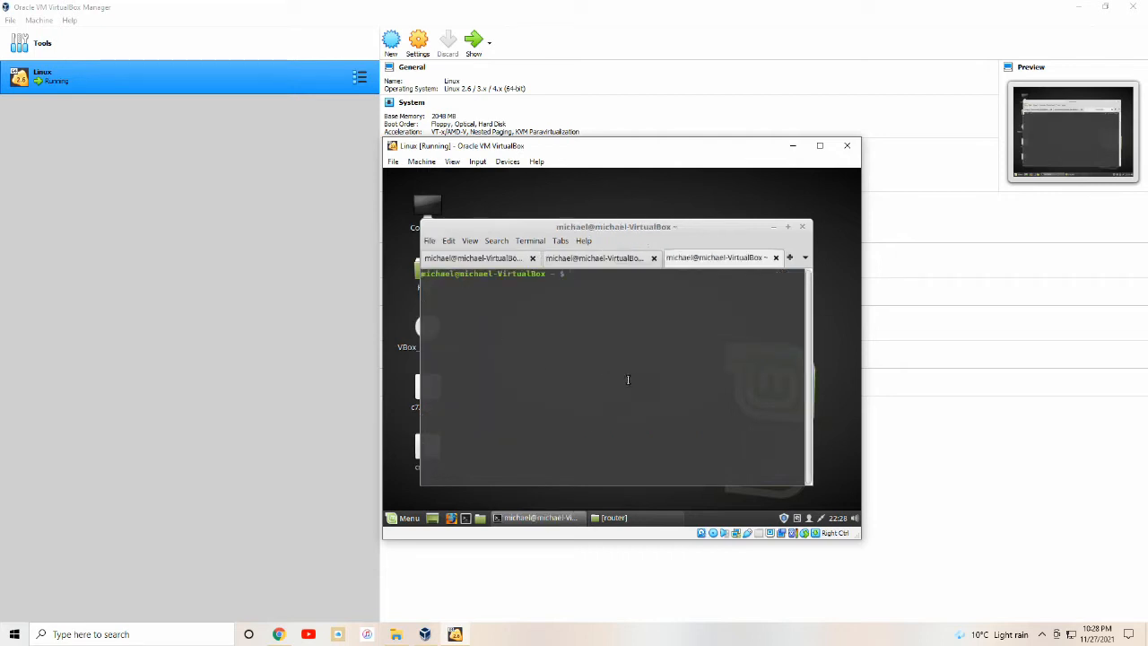
text(telnet localhost )
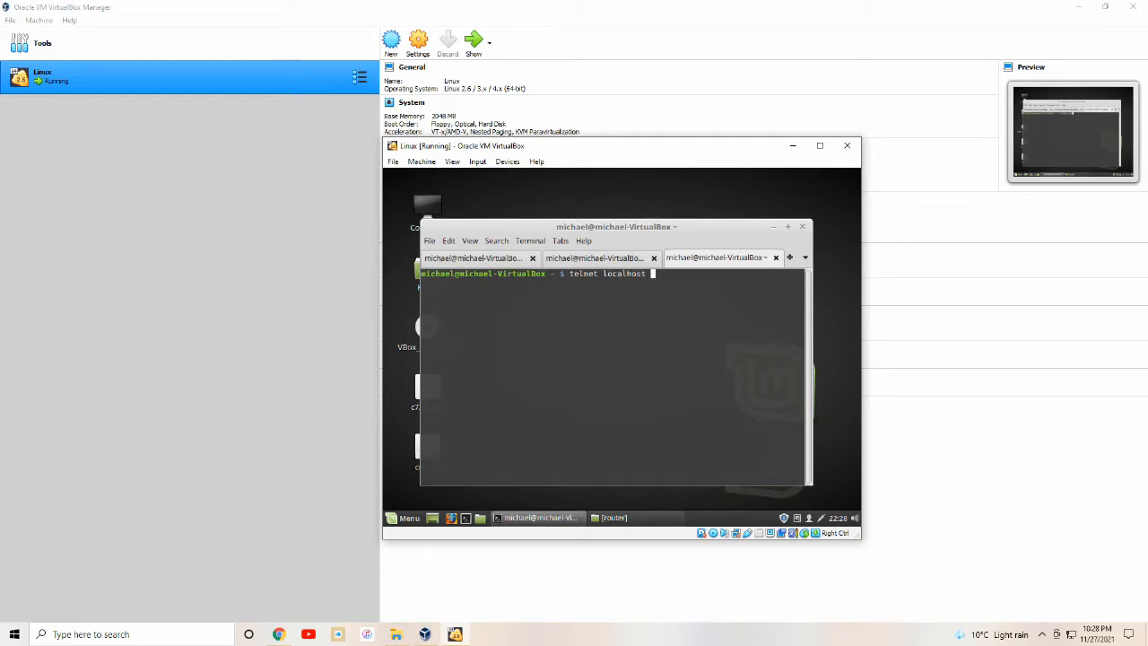
text(2525)
key(Return)
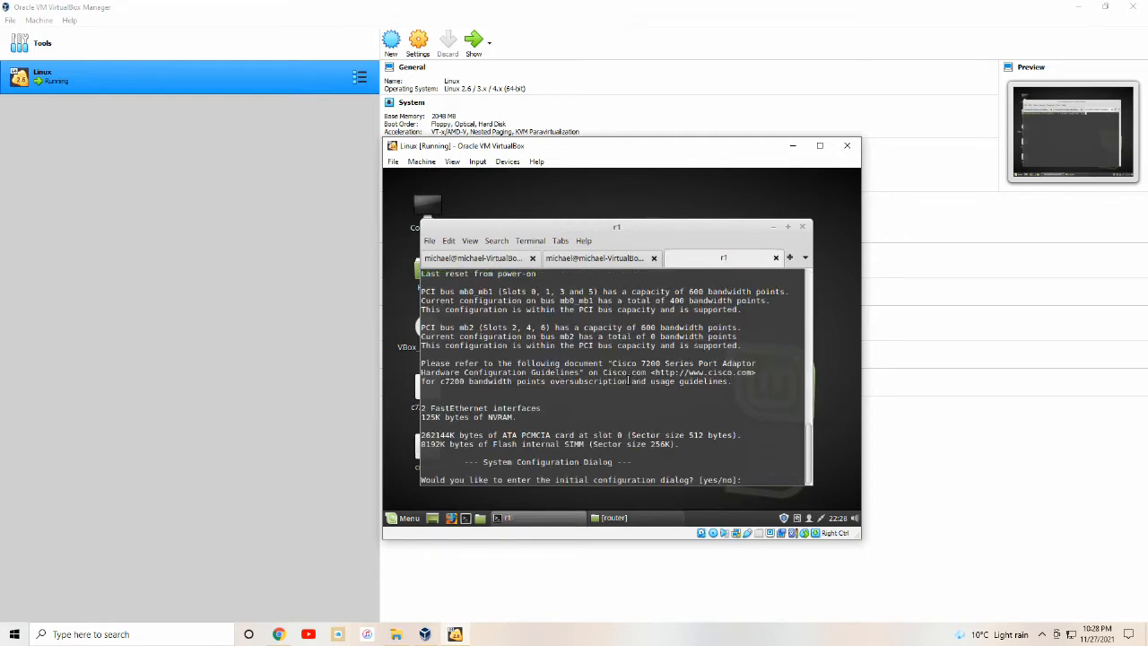
key(Return)
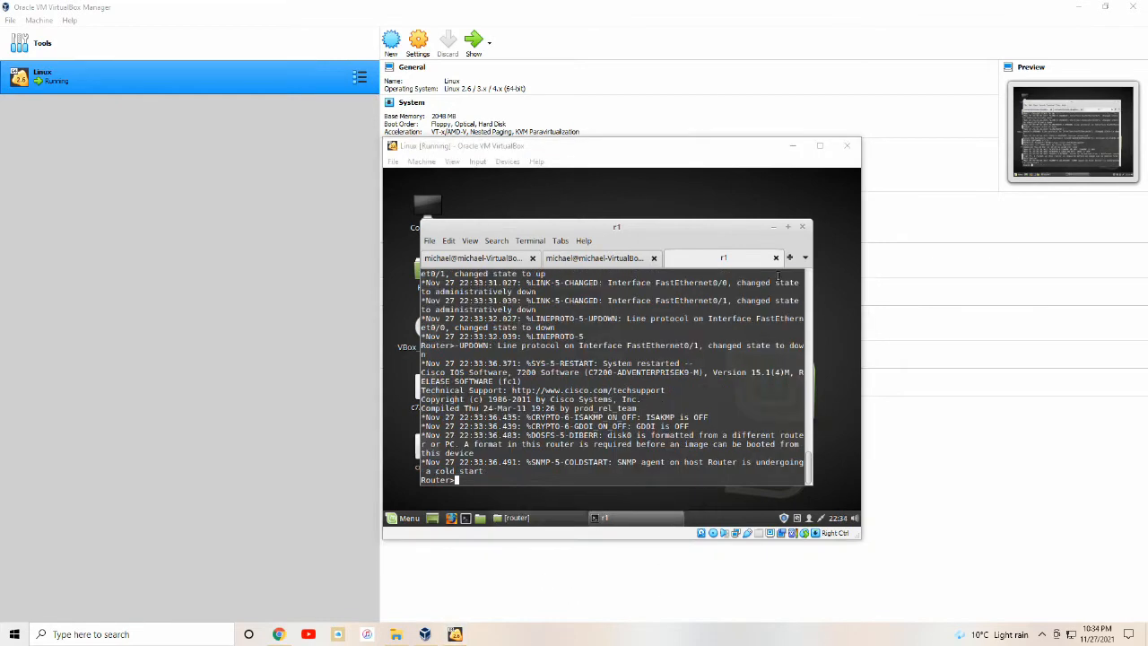
click(789, 258)
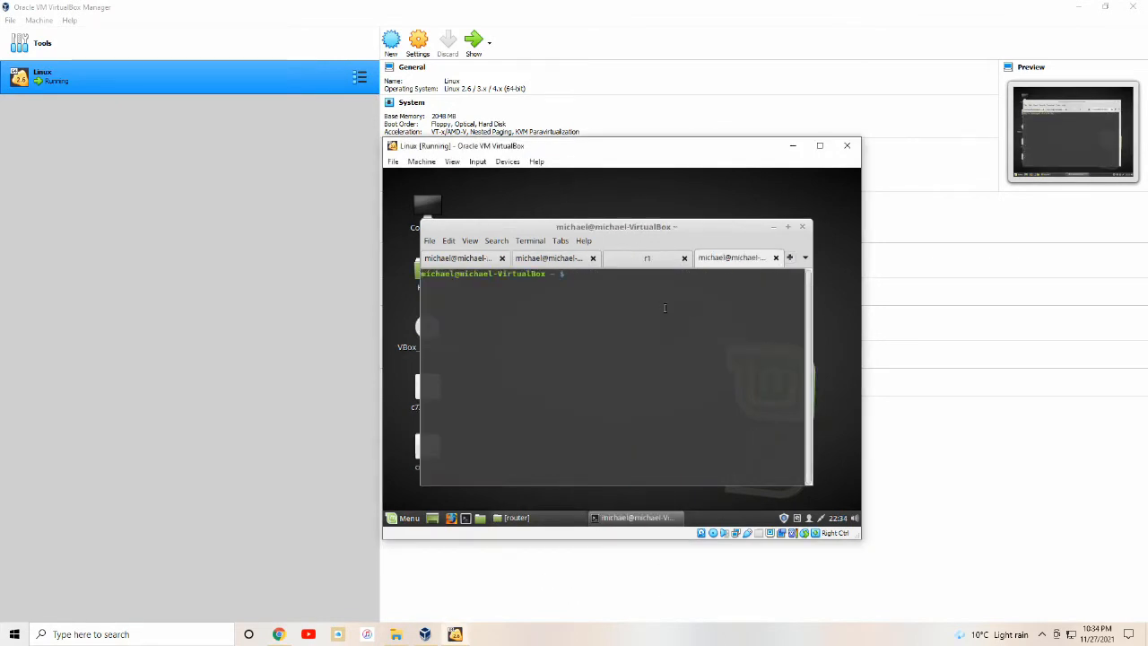
Add tap1 to bridge br0 and bring tap1 up.
text(udo brctl addif br0 tap1)
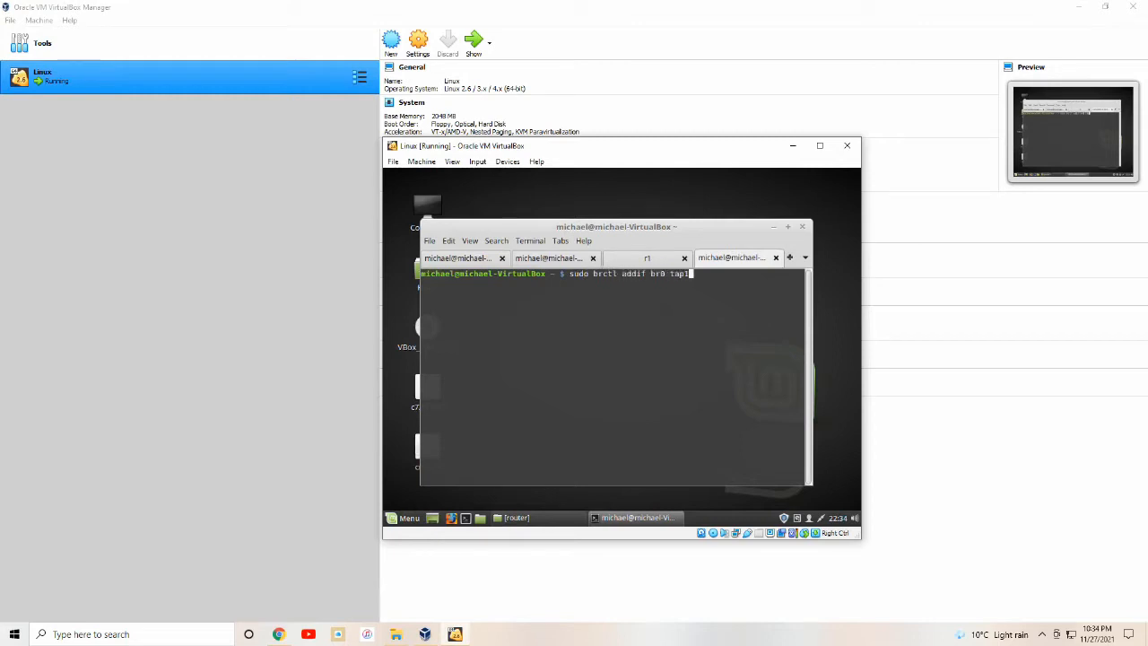
key(Return)
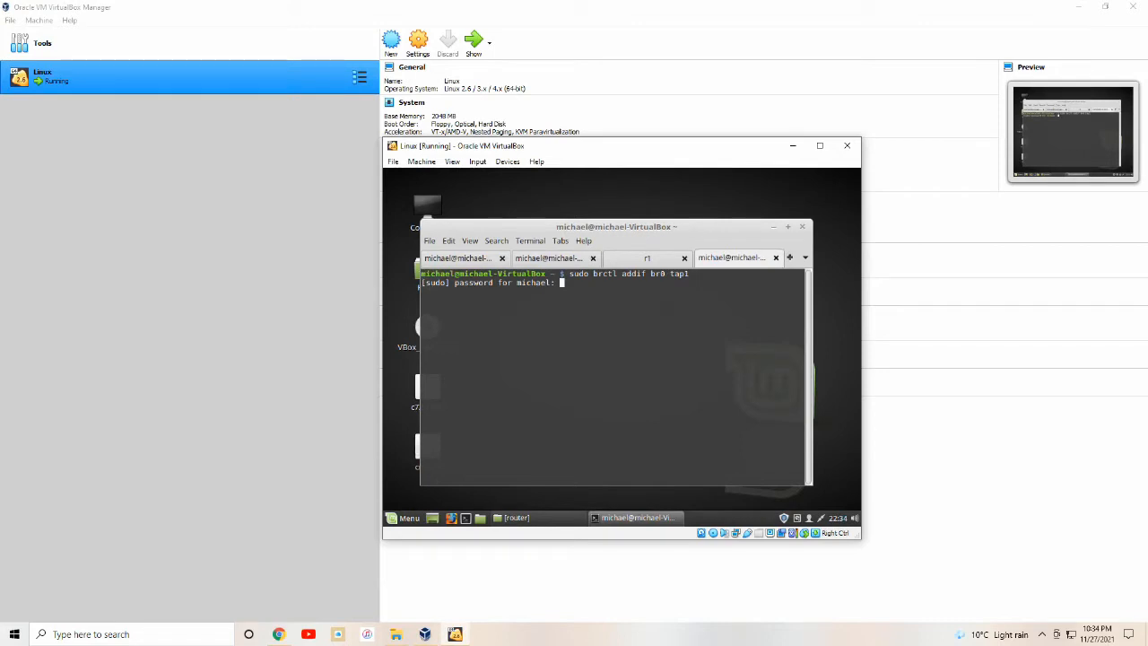
key(Return)
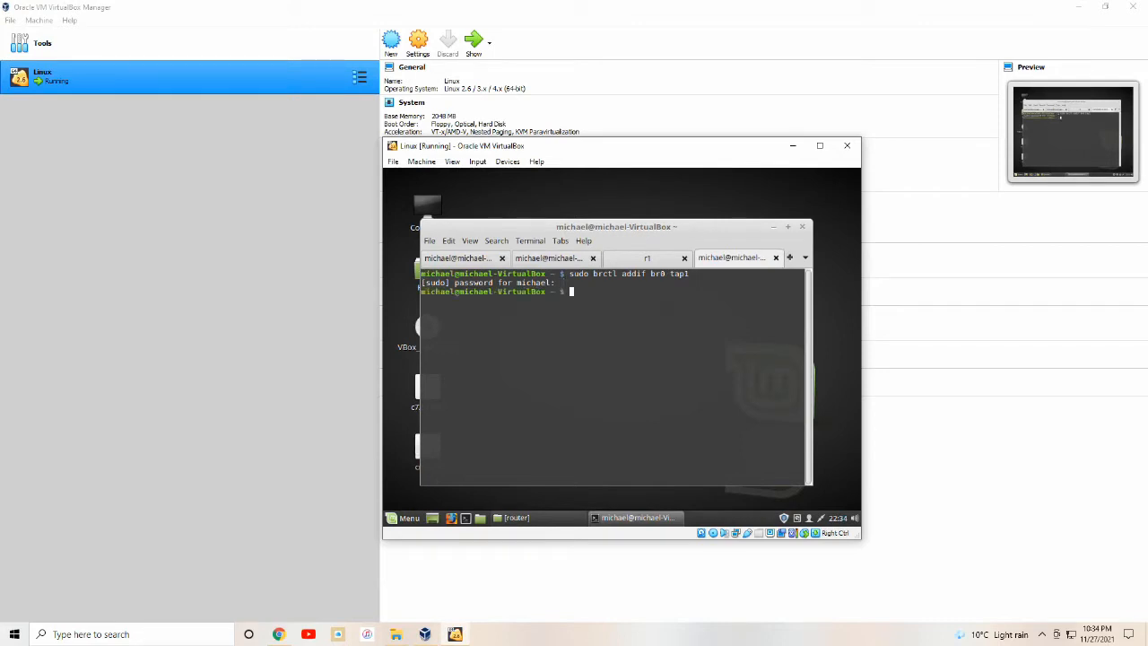
text(sudo ifconfig tap1 up)
key(Return)
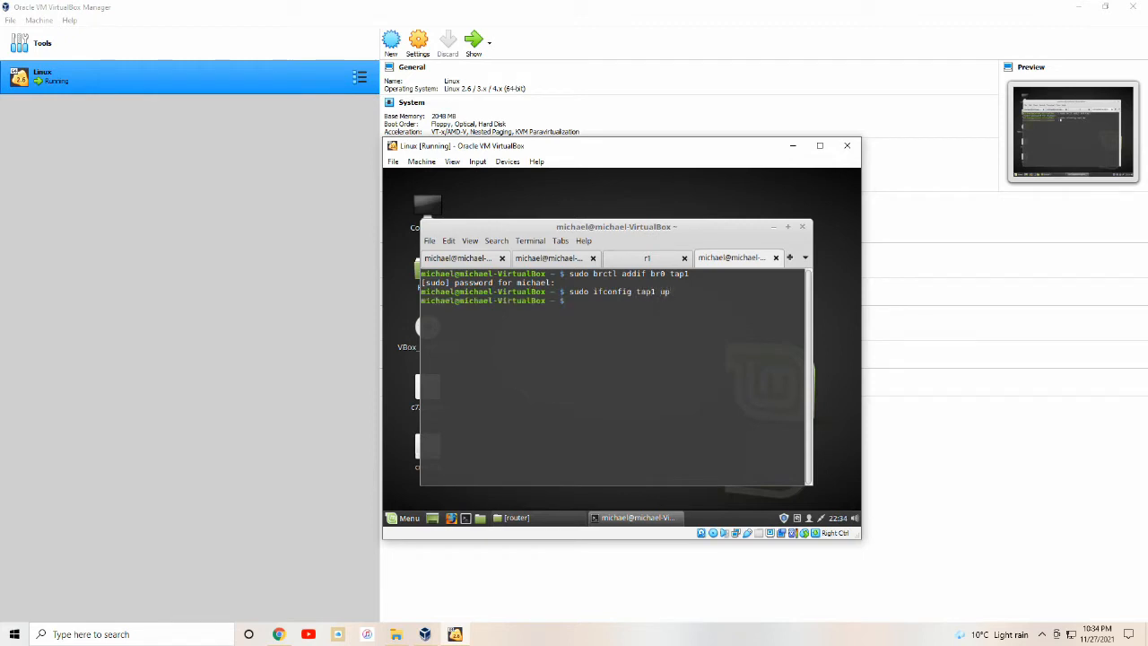
click(636, 259)
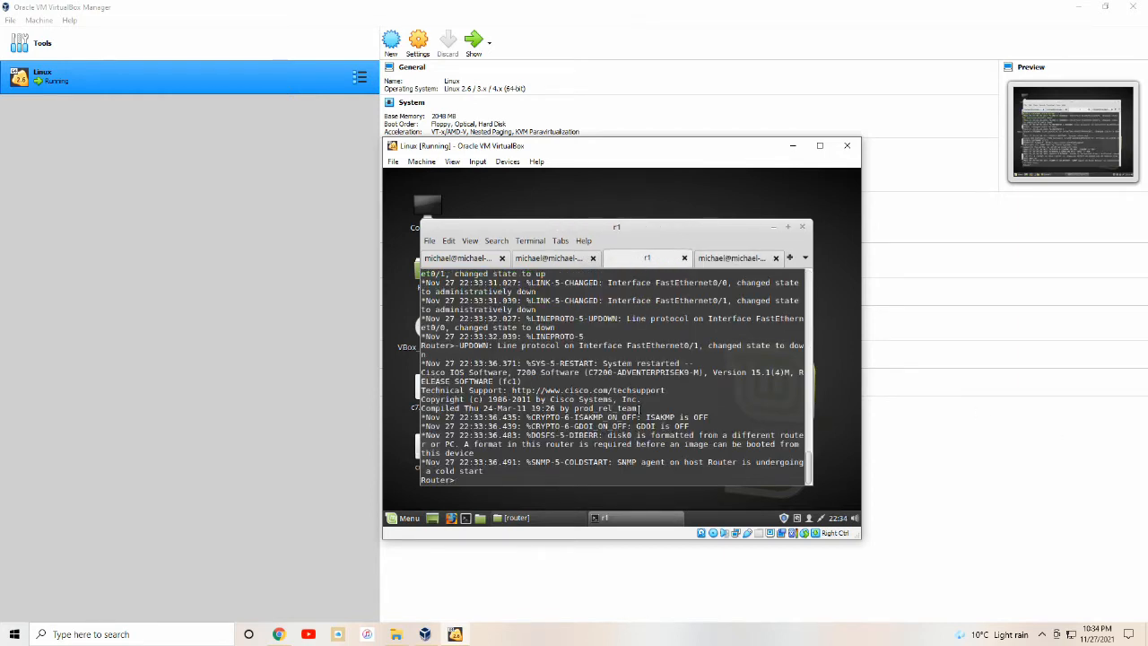
Assign 192.168.5.10 255.255.255.0 to interface f0/0 in global configuration mode.
text(en)
key(Return)
text(conf t)
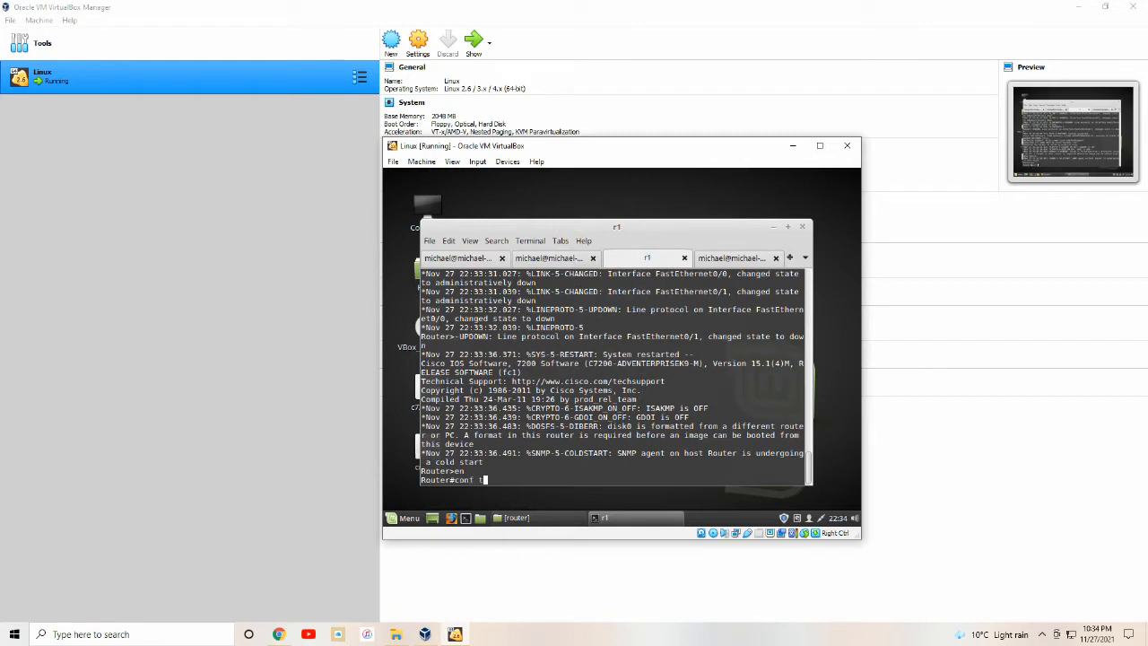
key(Return)
text(int g)
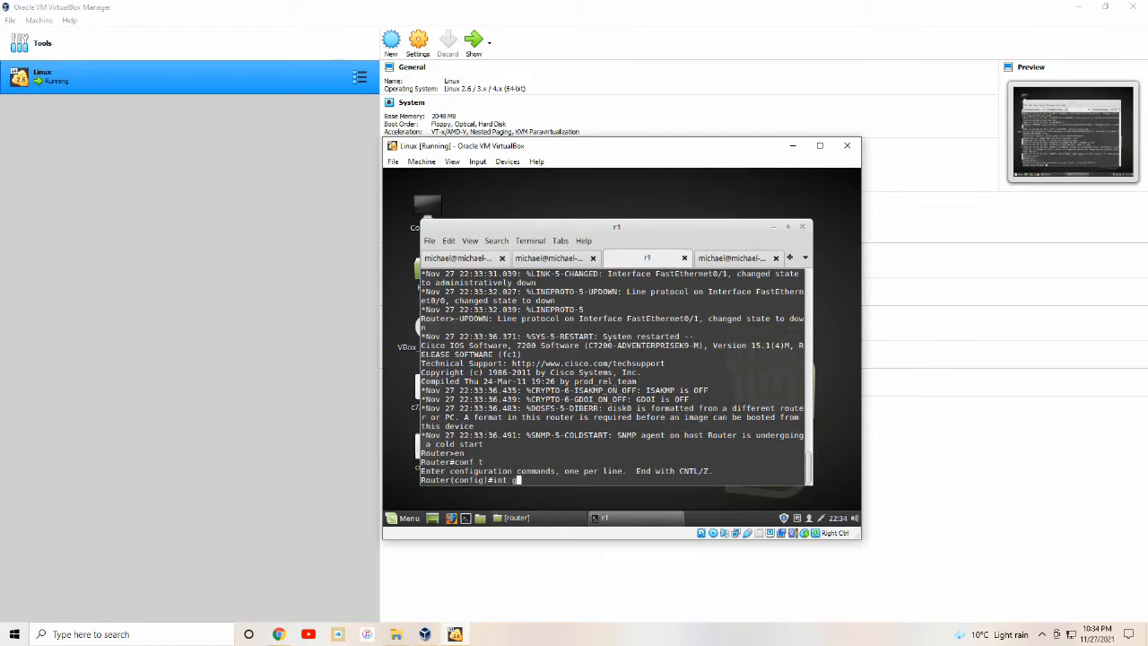
key(BackSpace)
text(f0/0)
key(Return)
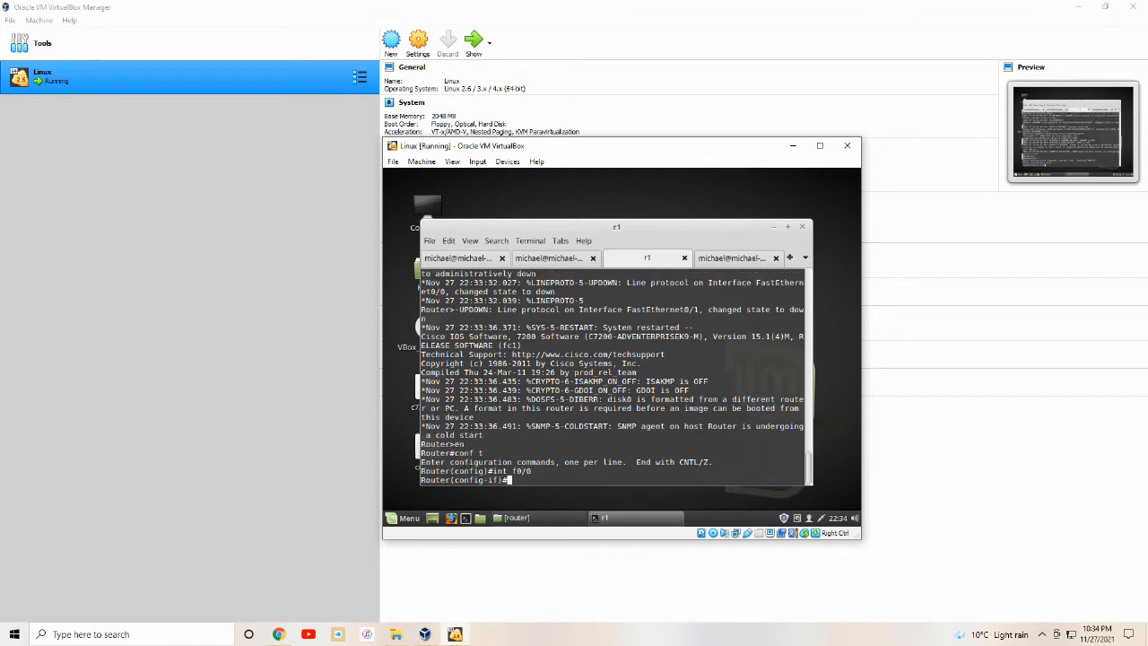
text(ip addr 192.168.5)
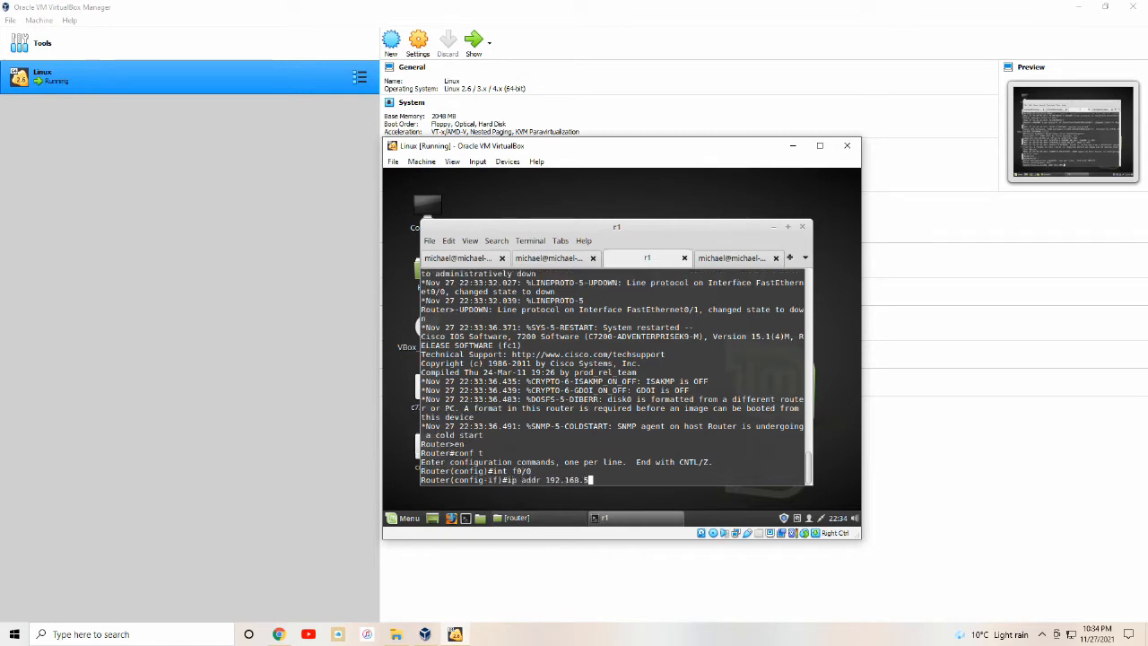
text(.10 255.255.255.0)
key(Return)
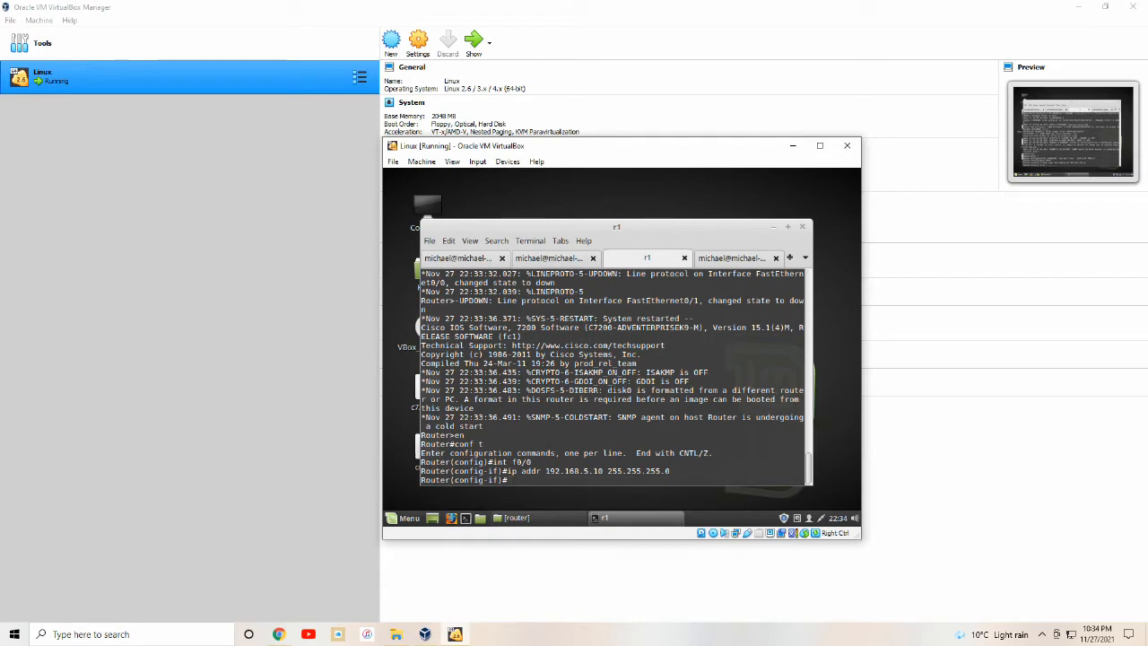
Enable the interface with no shut, leave configuration mode and save with wr.
text(no shu)
text(t)
key(Return)
text(end)
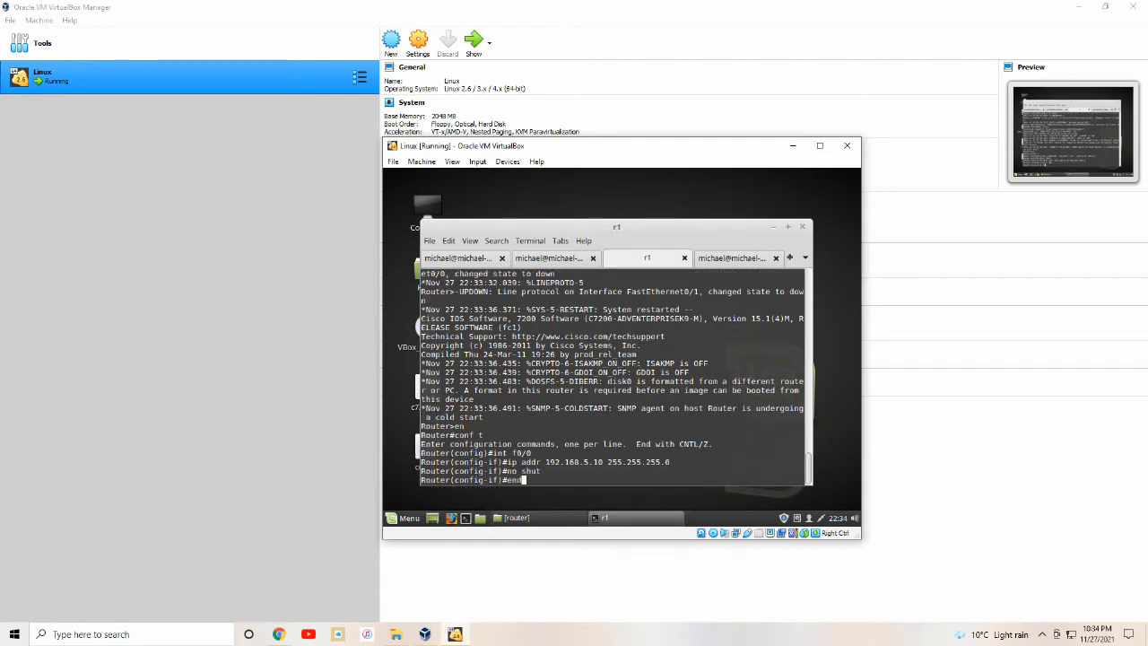
key(Return)
text(wr)
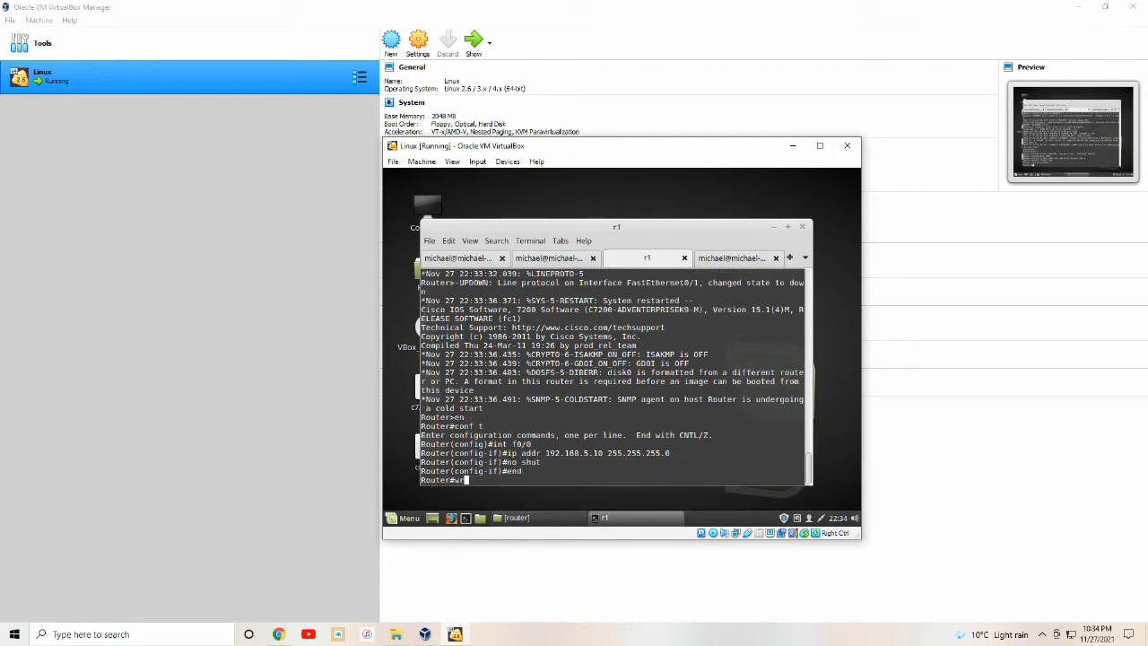
key(Return)
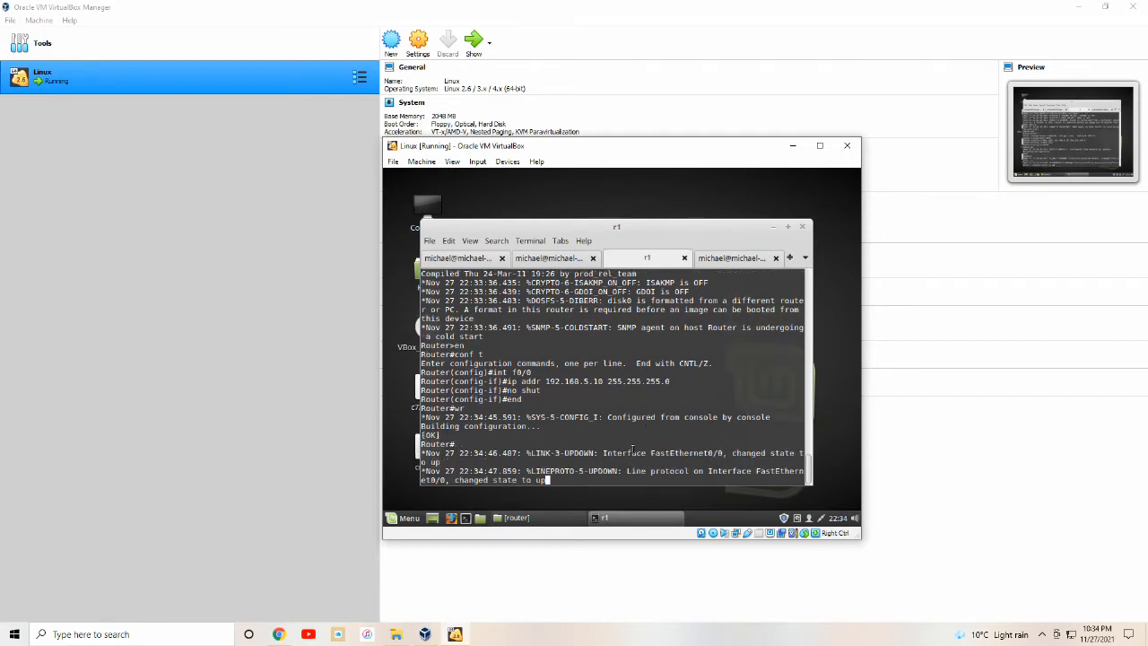
Ping 192.168.5.254 from the router.
key(Return)
text(ping)
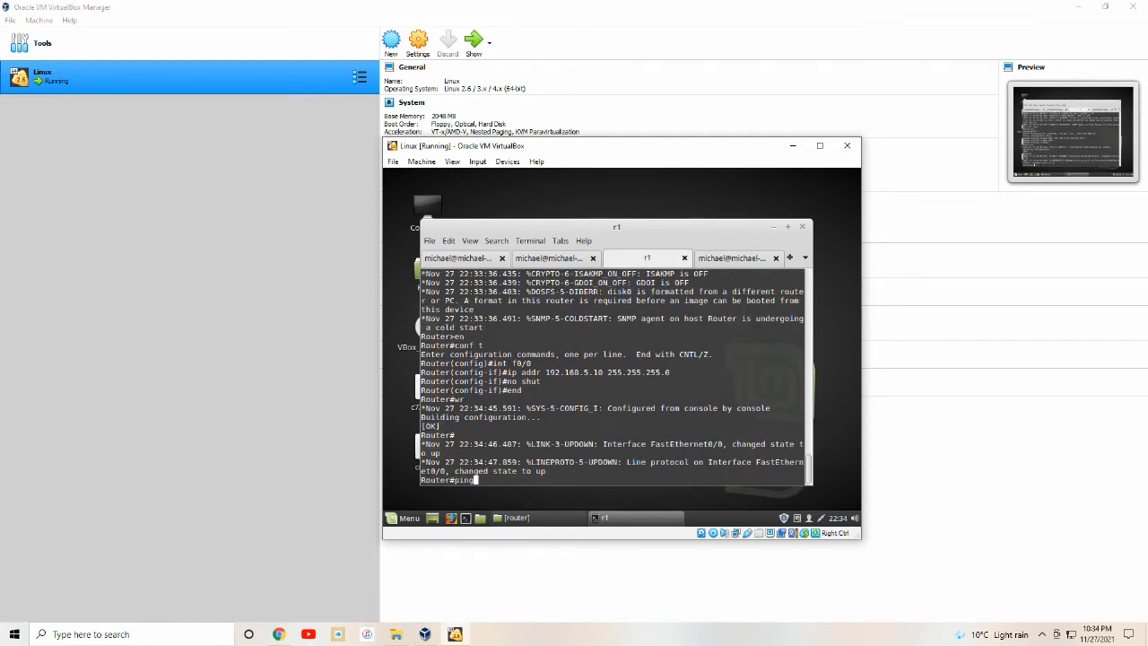
text( 192.168.5.254)
key(Return)
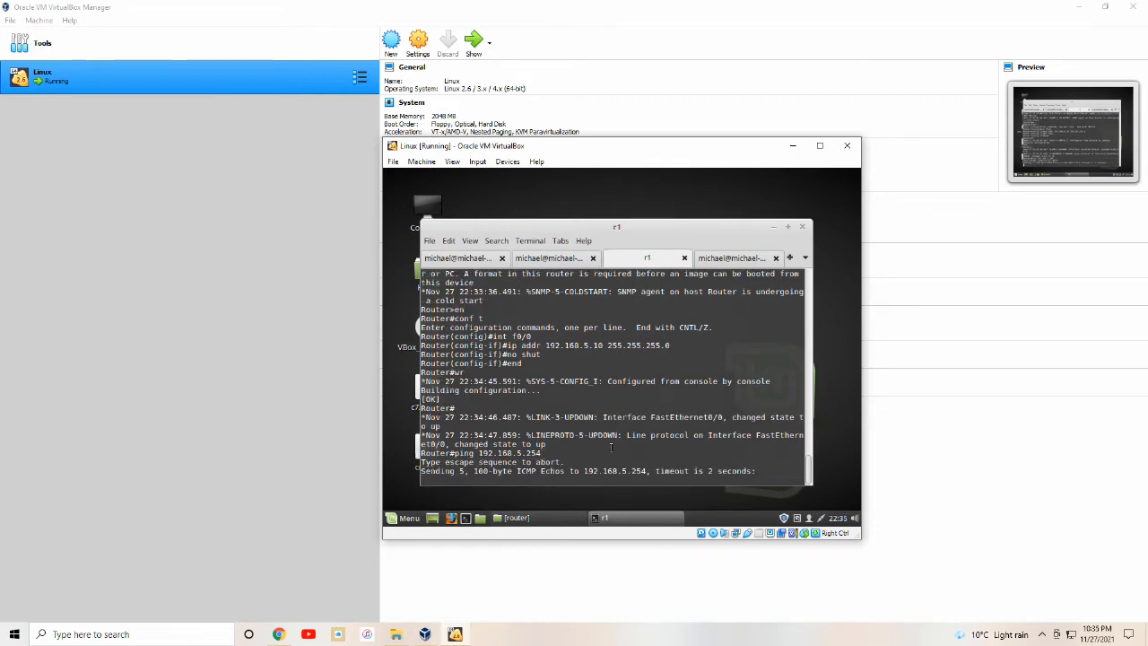
click(724, 258)
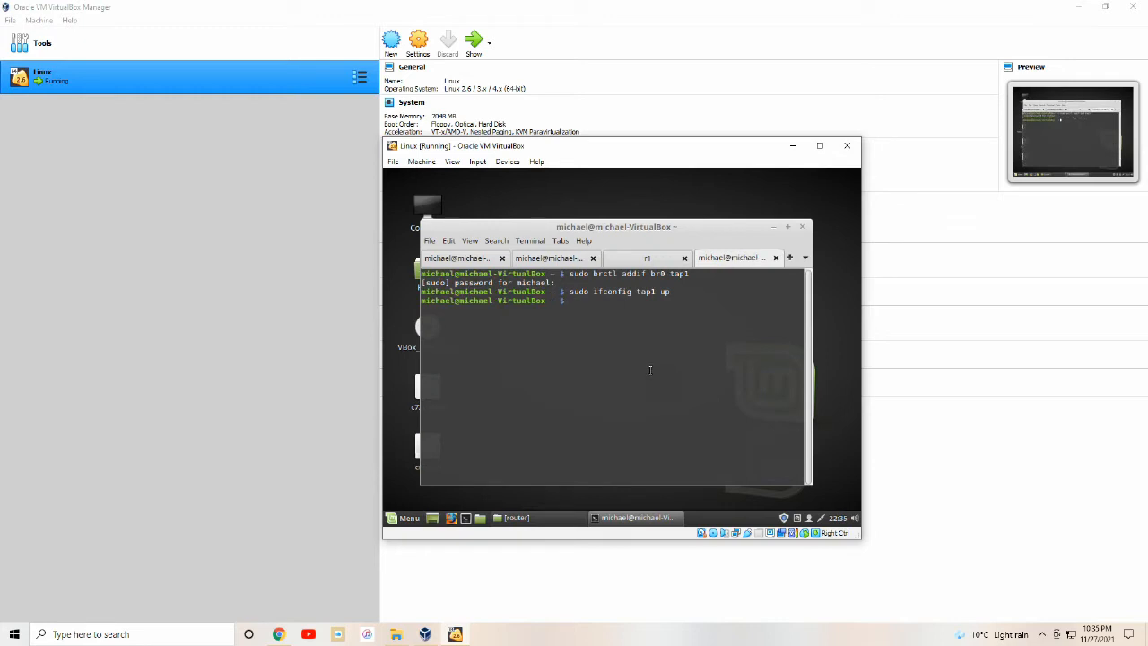
Ping the router at 192.168.5.10, then open /etc/resolvconf/resolv.conf.d/head in gedit as root.
text(ping 192.168.5.10)
key(Return)
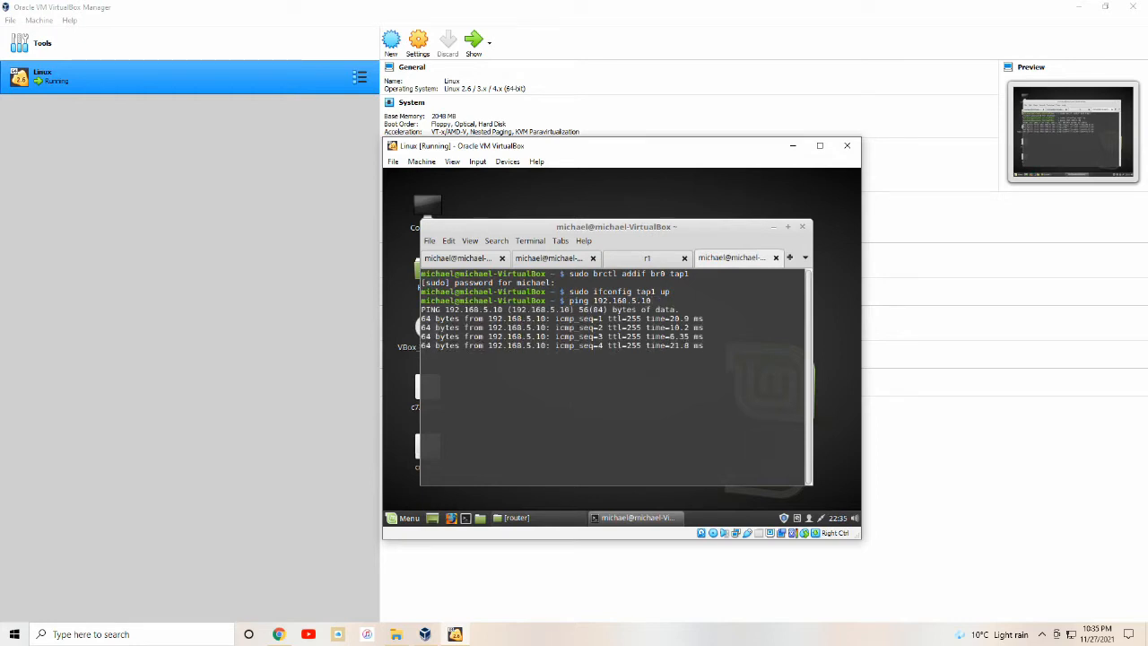
key(ctrl+c)
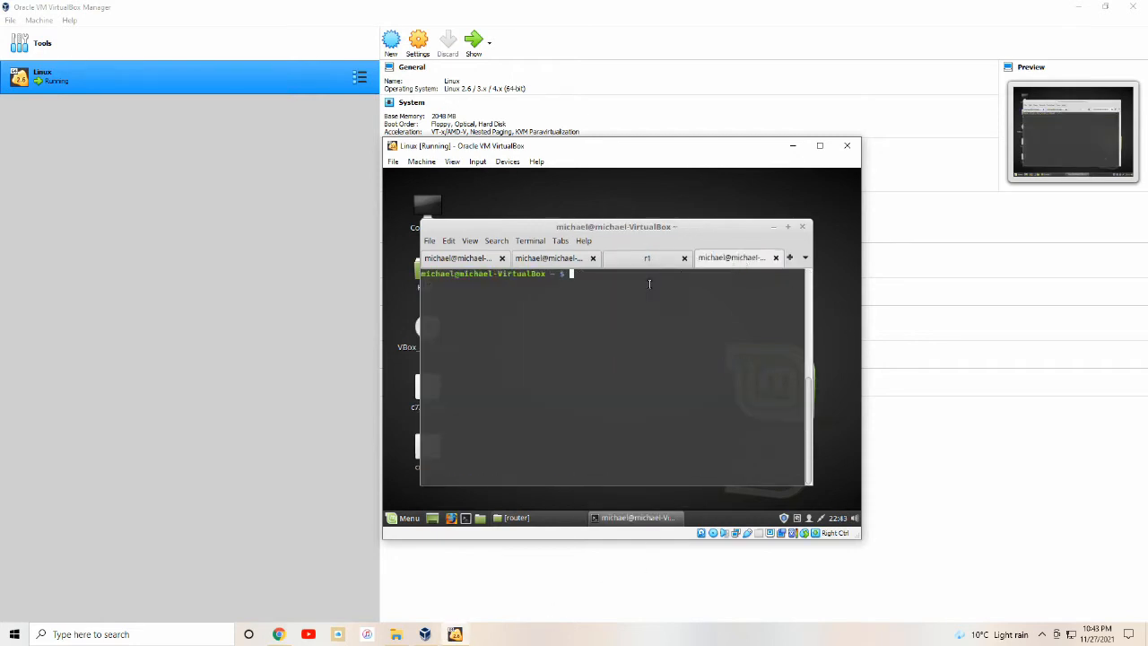
text(sudo gedit /etc/resolvconf/resolv)
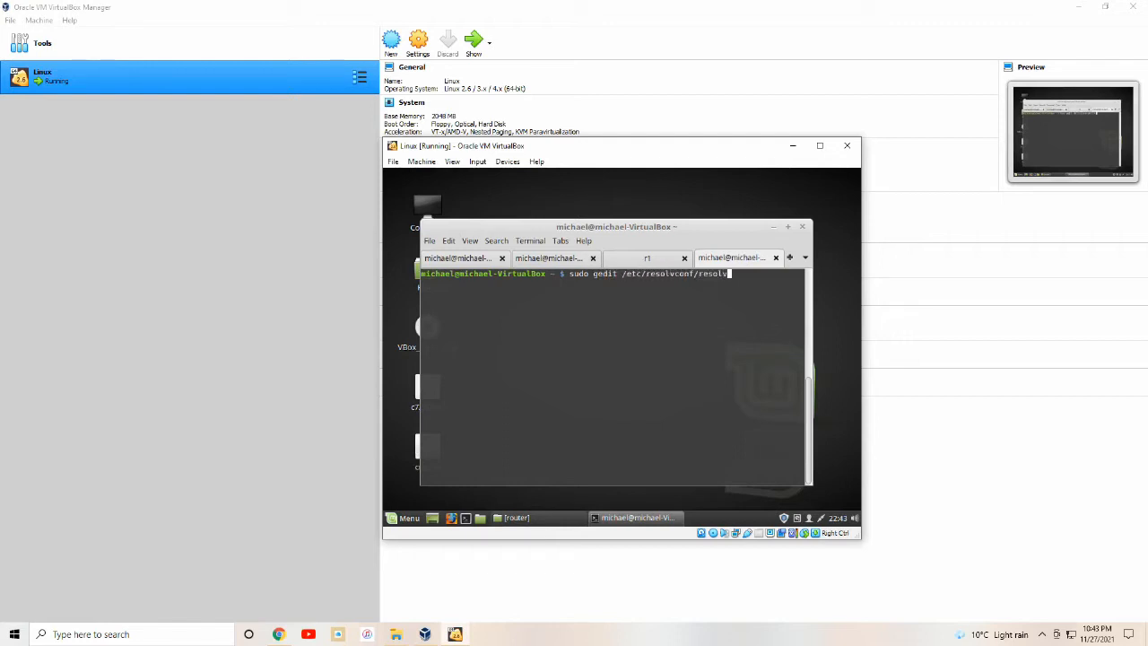
text(.conf.d/head)
key(Return)
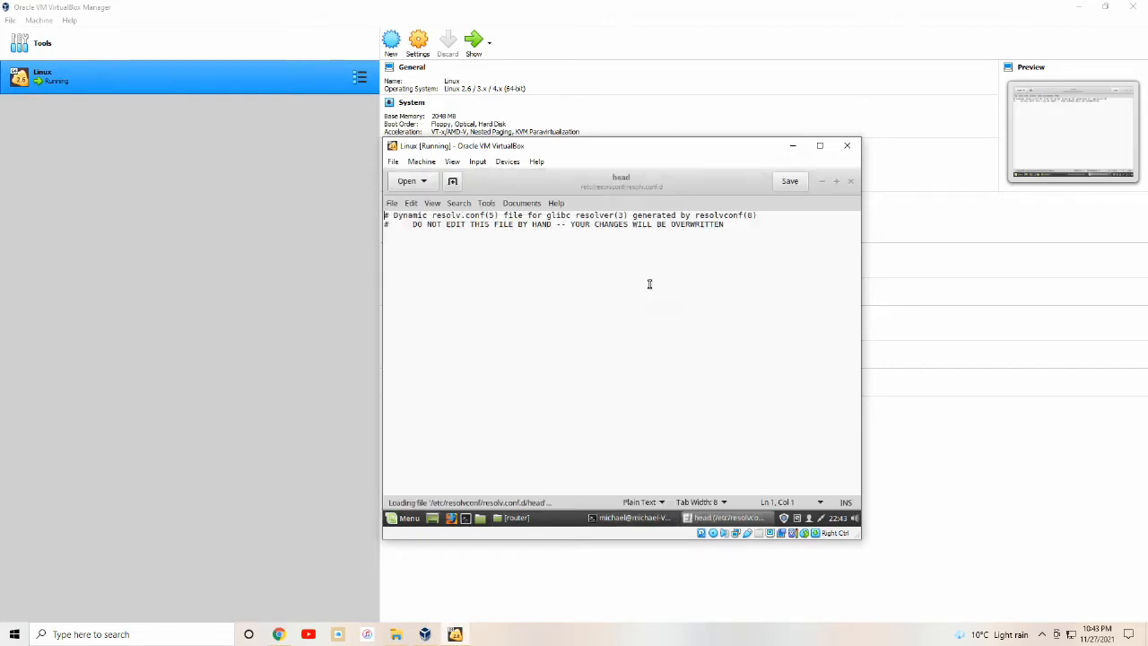
Add nameserver 8.8.8.8 below the header comments, save the file and close gedit.
click(746, 230)
key(Return)
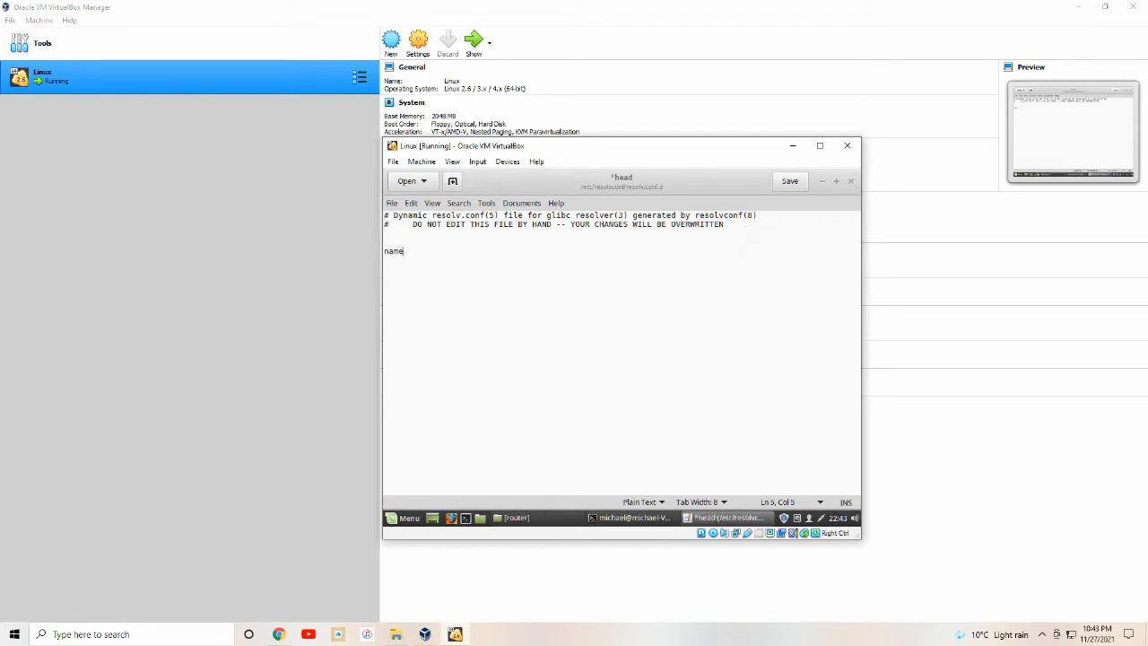
text(nameserver 8.8.8.8)
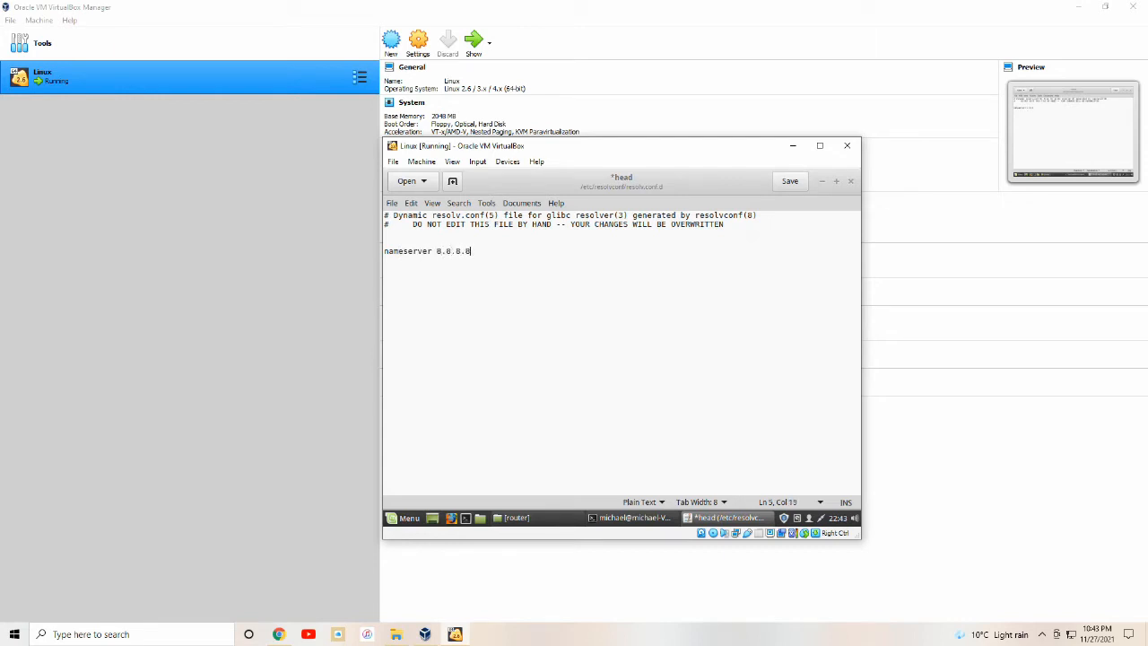
click(789, 181)
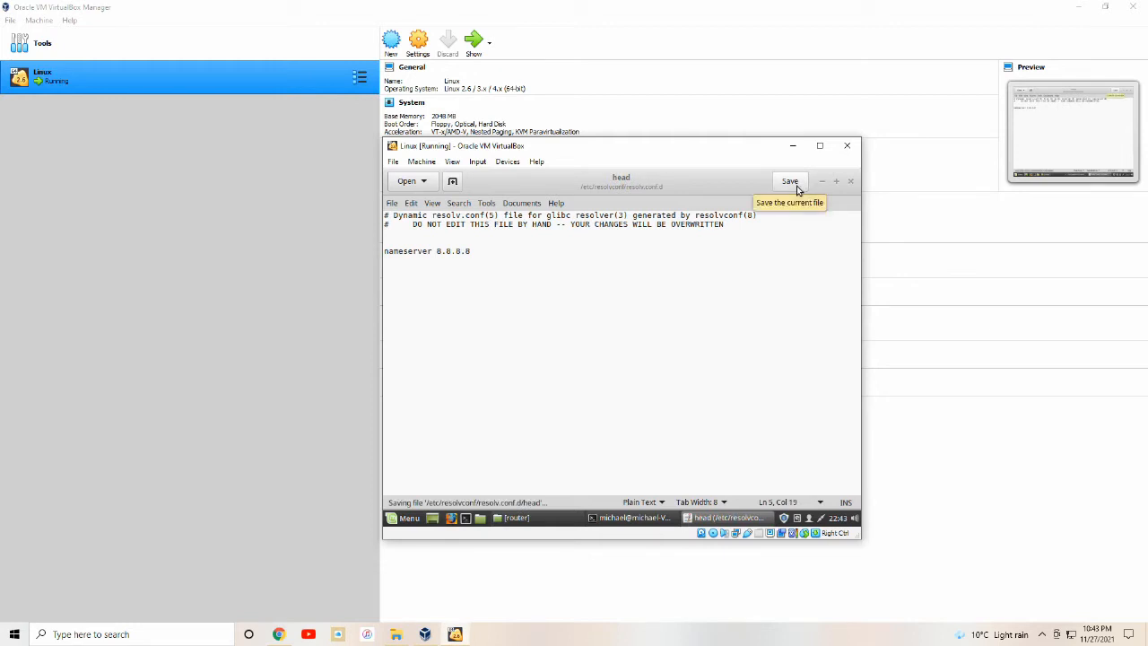
click(849, 182)
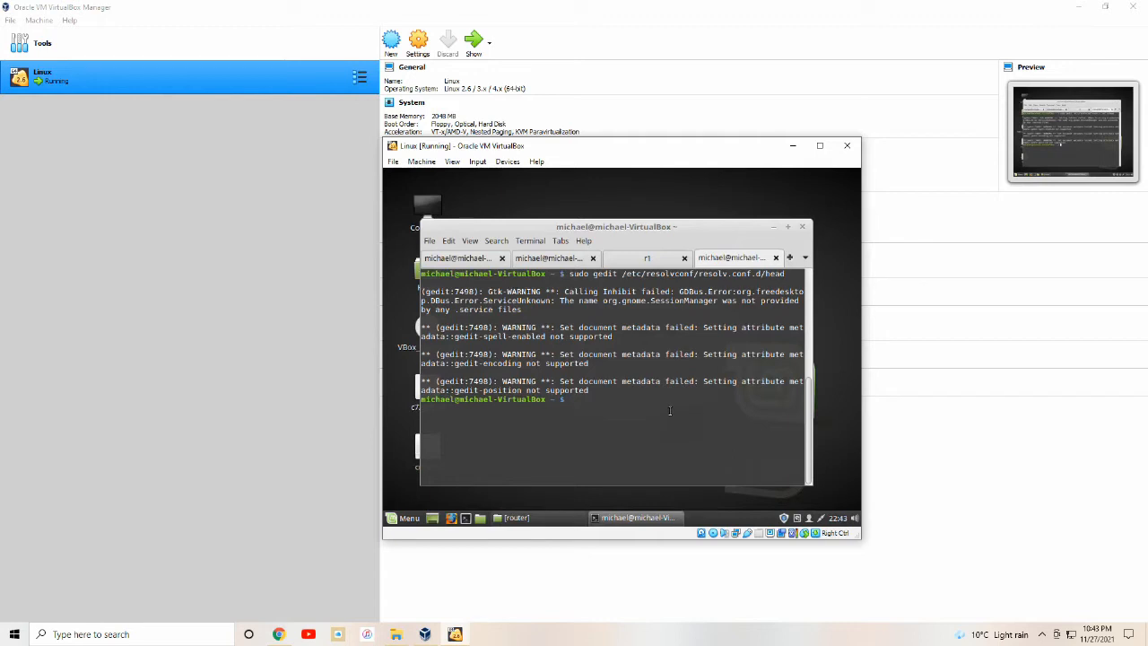
Regenerate DNS with sudo resolvconf -u and confirm web access by loading google.ca in Firefox.
text(sudo resolvconf -u)
key(Return)
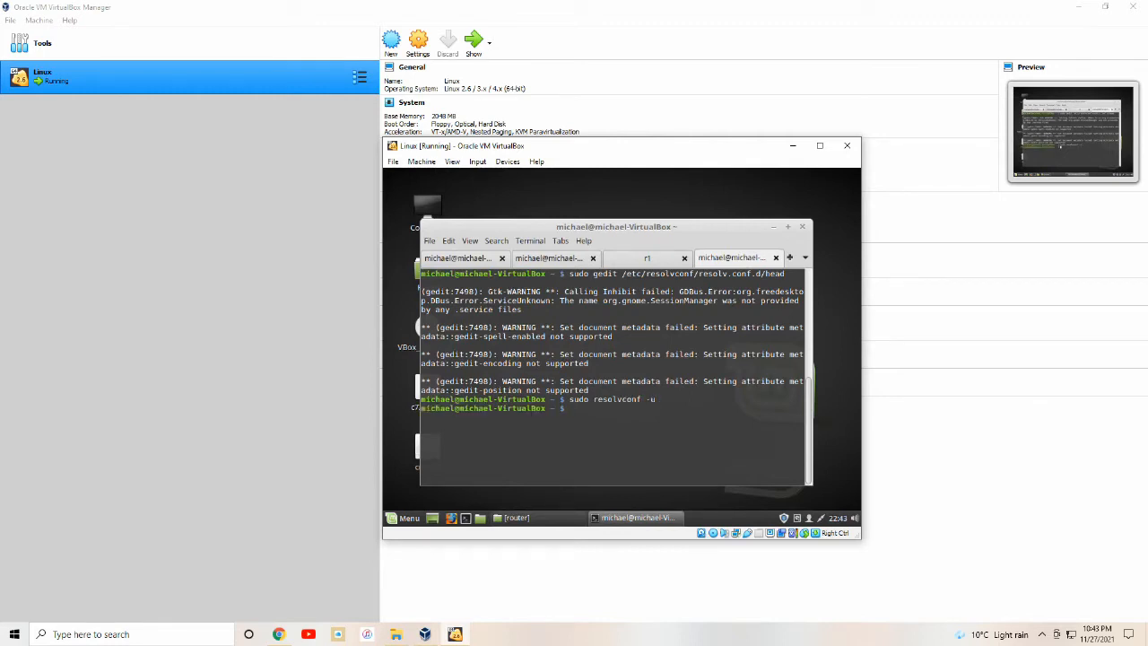
click(450, 519)
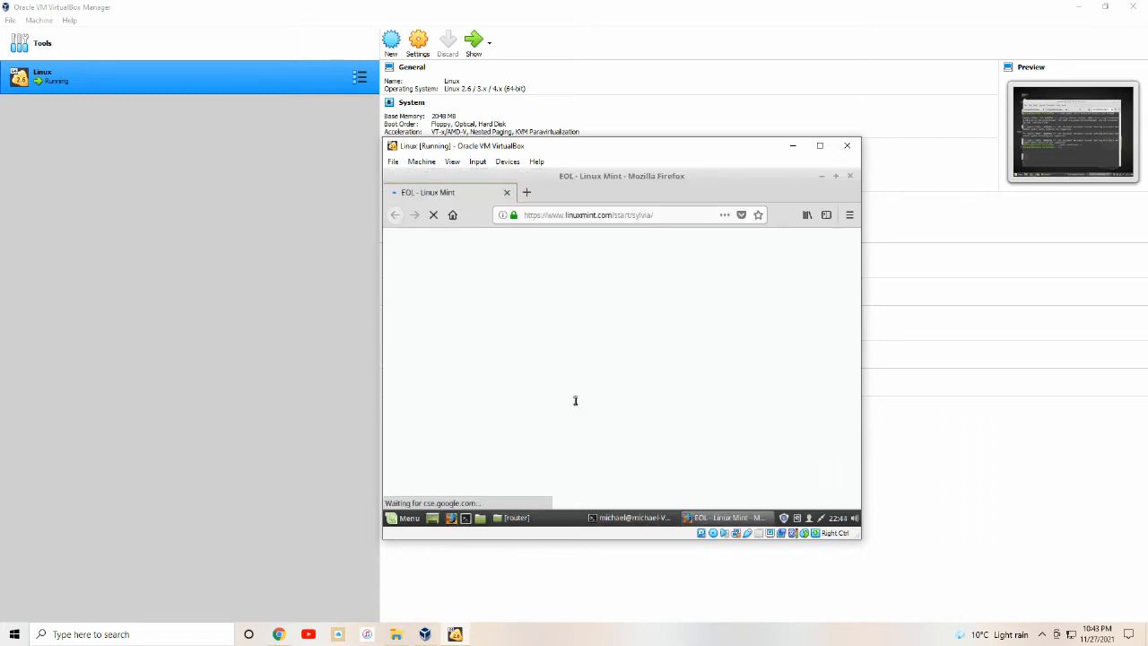
click(592, 216)
text(google.ca)
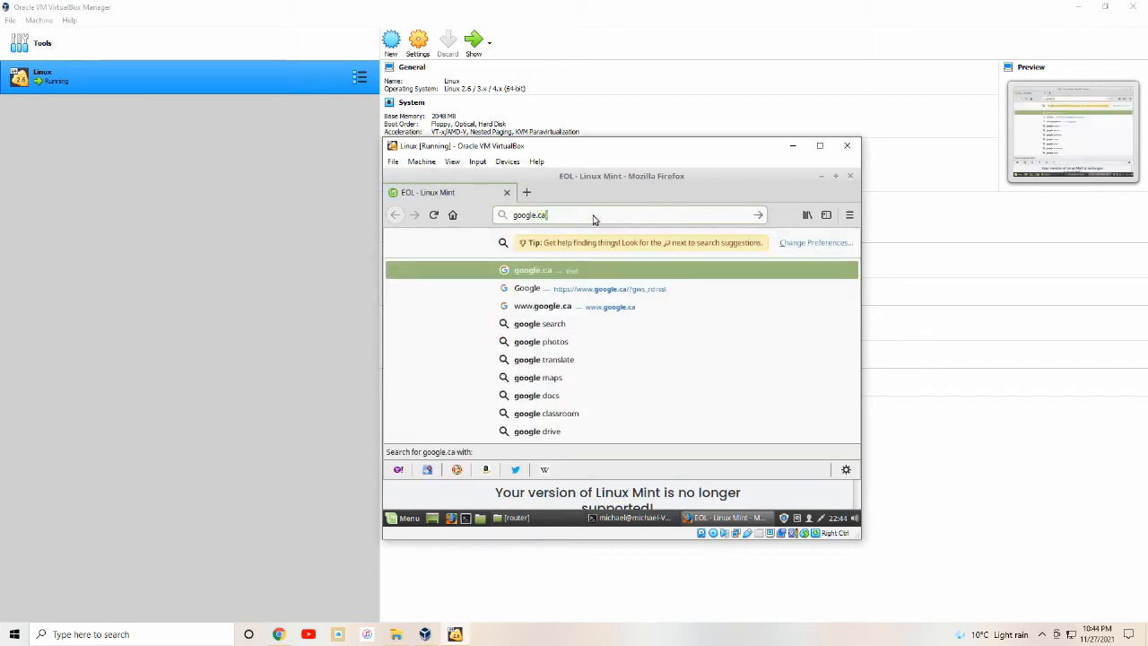
key(Return)
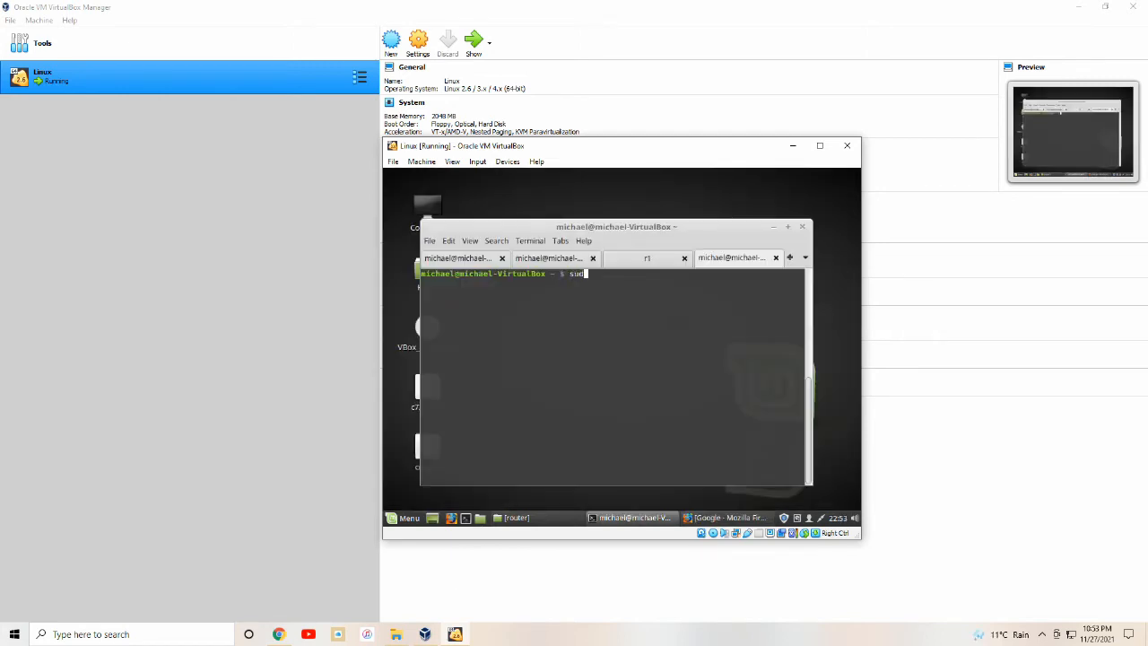
text(o apt update)
Run sudo apt update, then sudo apt install tftpd to install tftpd with xinetd.
key(Return)
text(sudo apt ins)
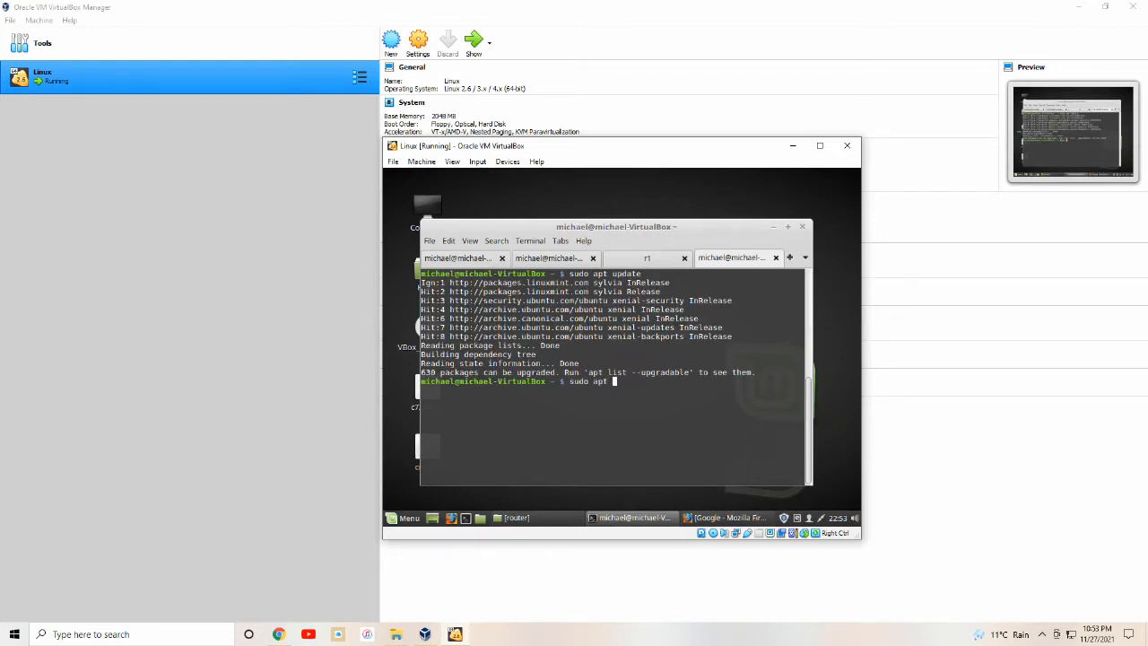
text(tall tftfpd)
key(Return)
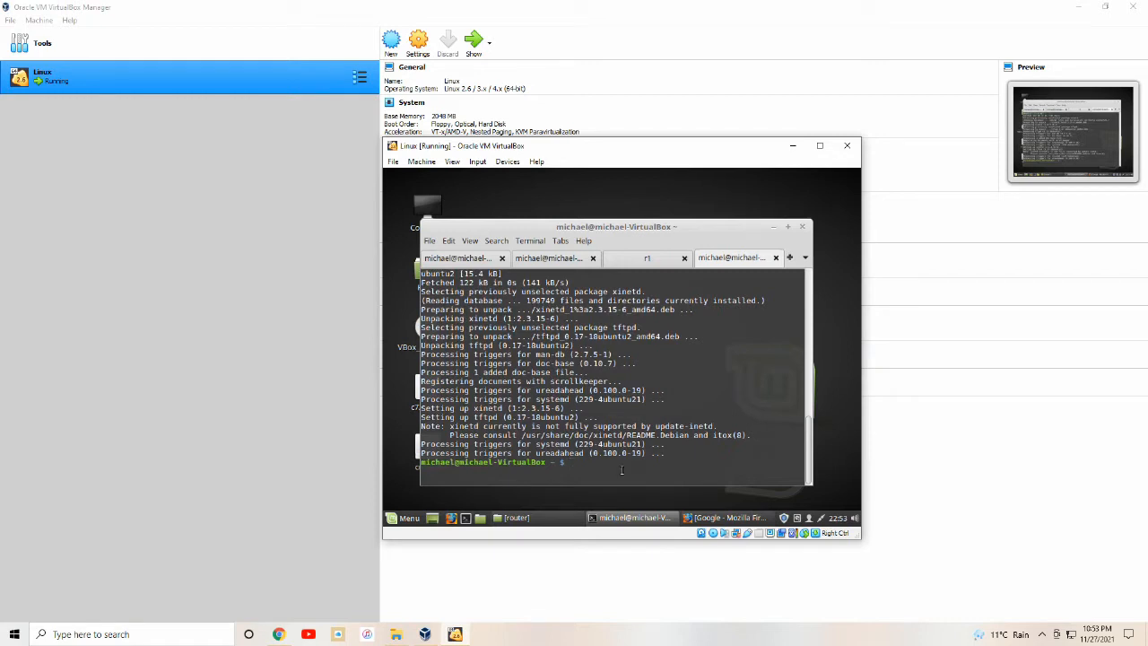
text(sudo gedit /etc/xinetd.d/tftp)
Paste the tftp service block into /etc/xinetd.d/tftp in gedit and save it.
key(Return)
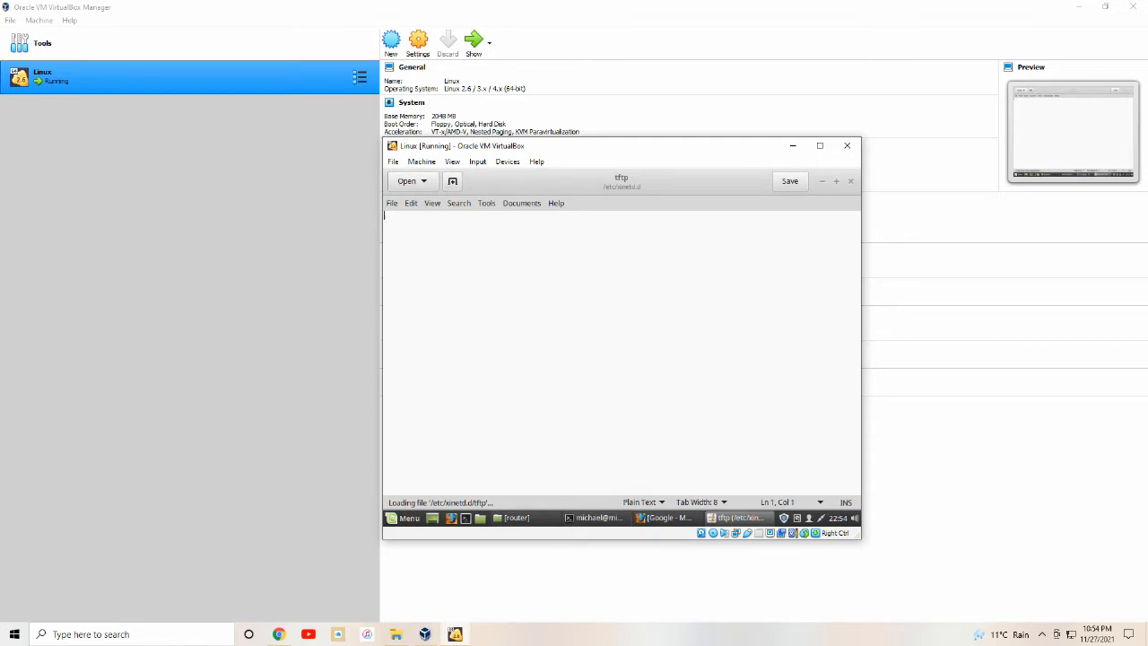
key(ctrl+v)
click(789, 182)
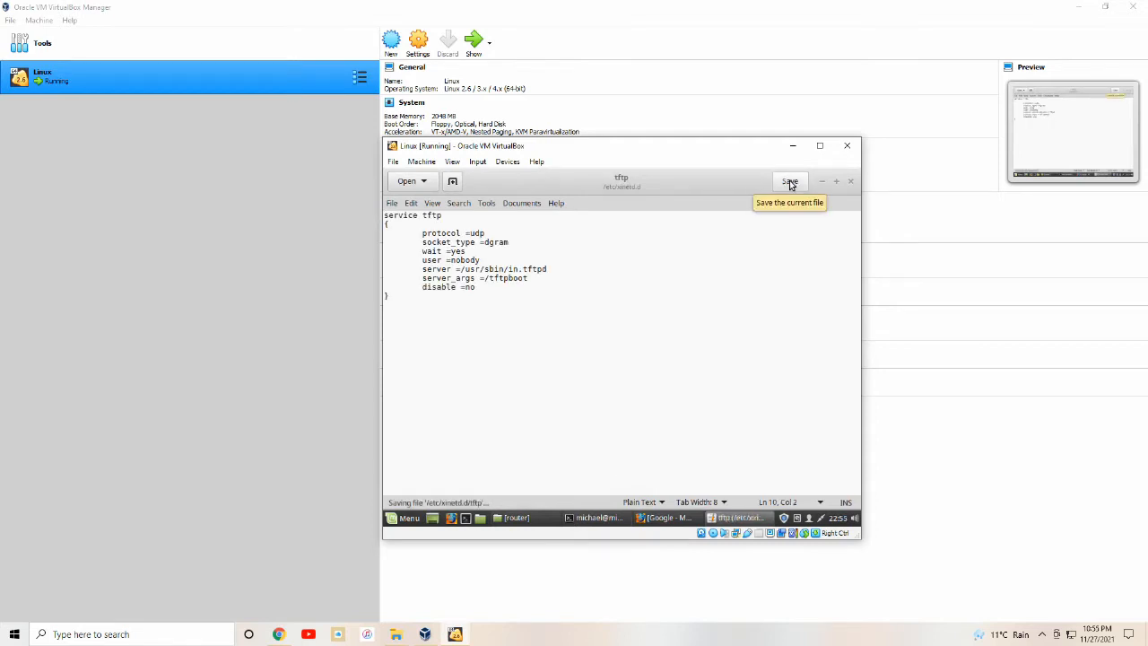
click(850, 182)
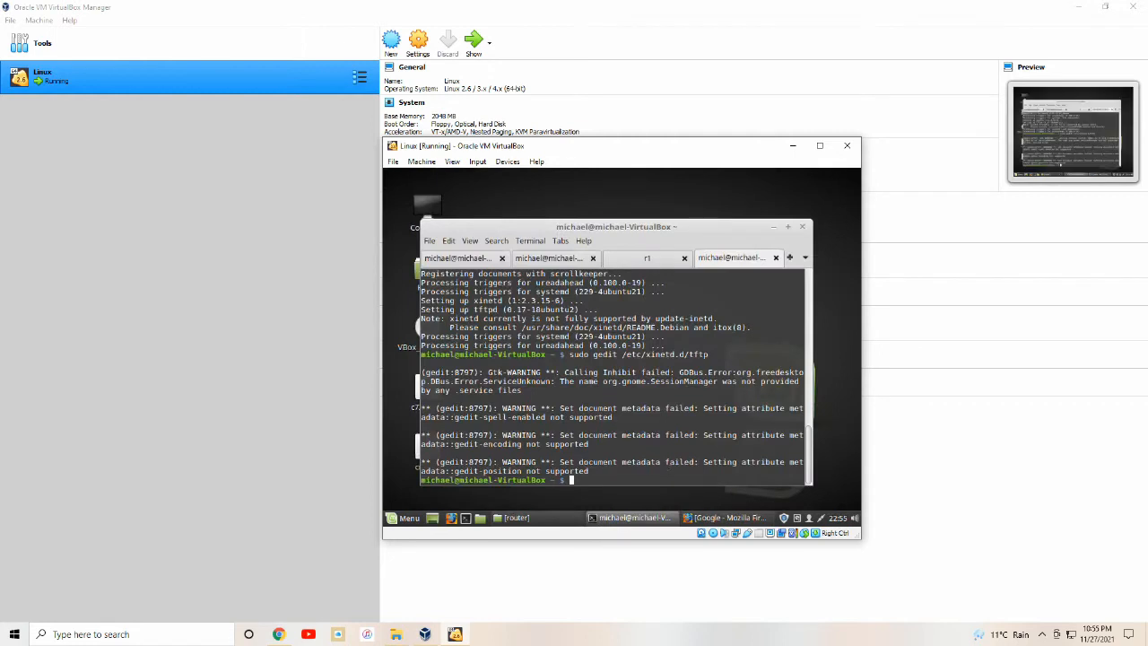
Create the /tftpboot directory and restart xinetd with systemctl.
text(sudo mkdir /tftpboot)
key(Return)
text(sudo system)
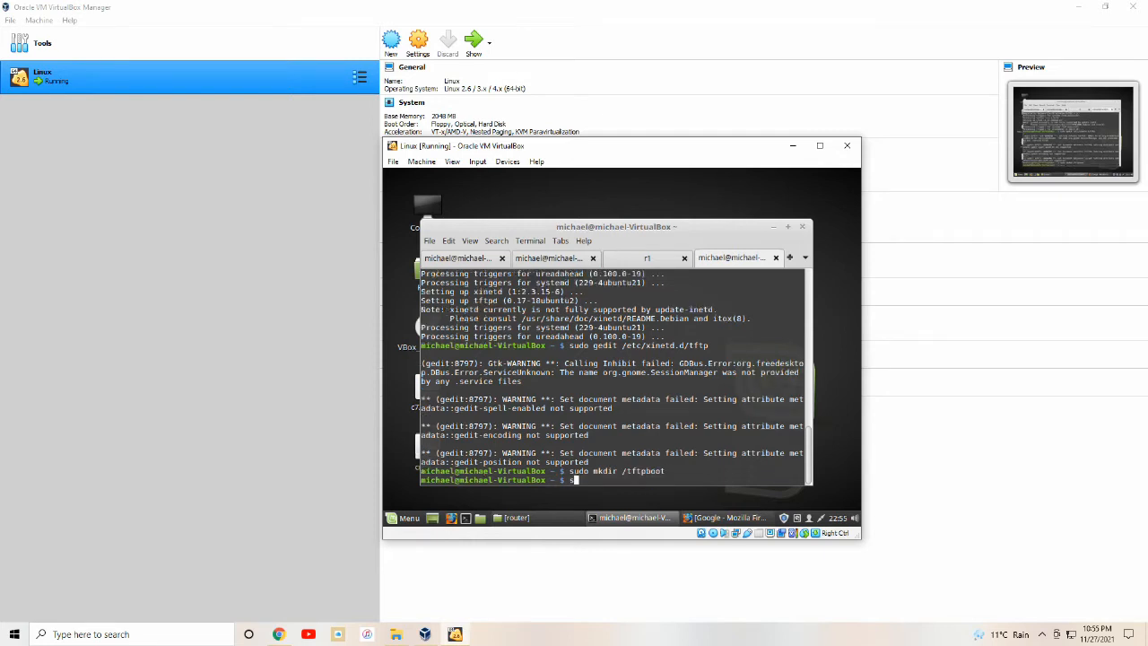
text(ctl restart xinetd)
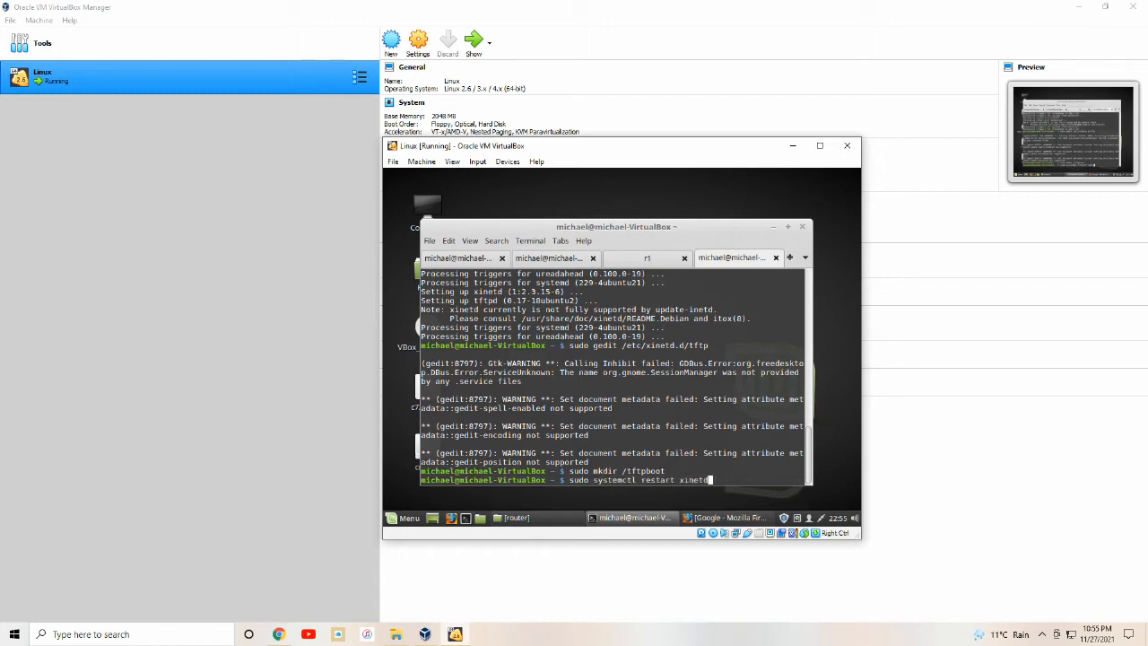
key(Return)
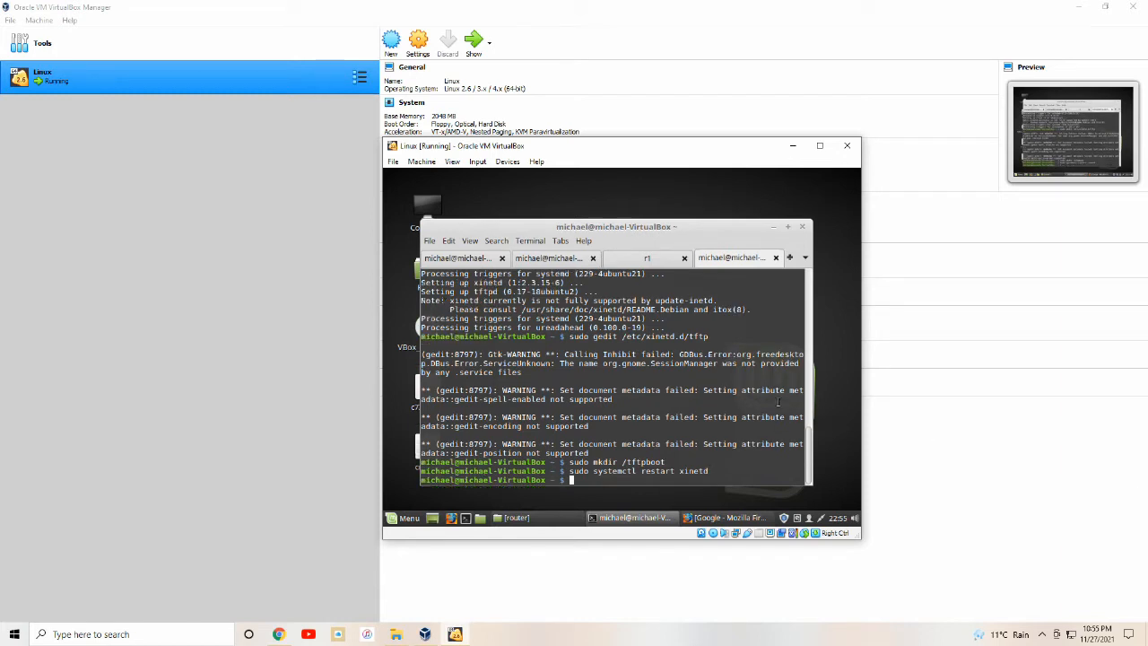
text(sudo mv)
text( -)
key(BackSpace)
Check the Desktop for cme.tar and move it into /tftpboot.
click(513, 517)
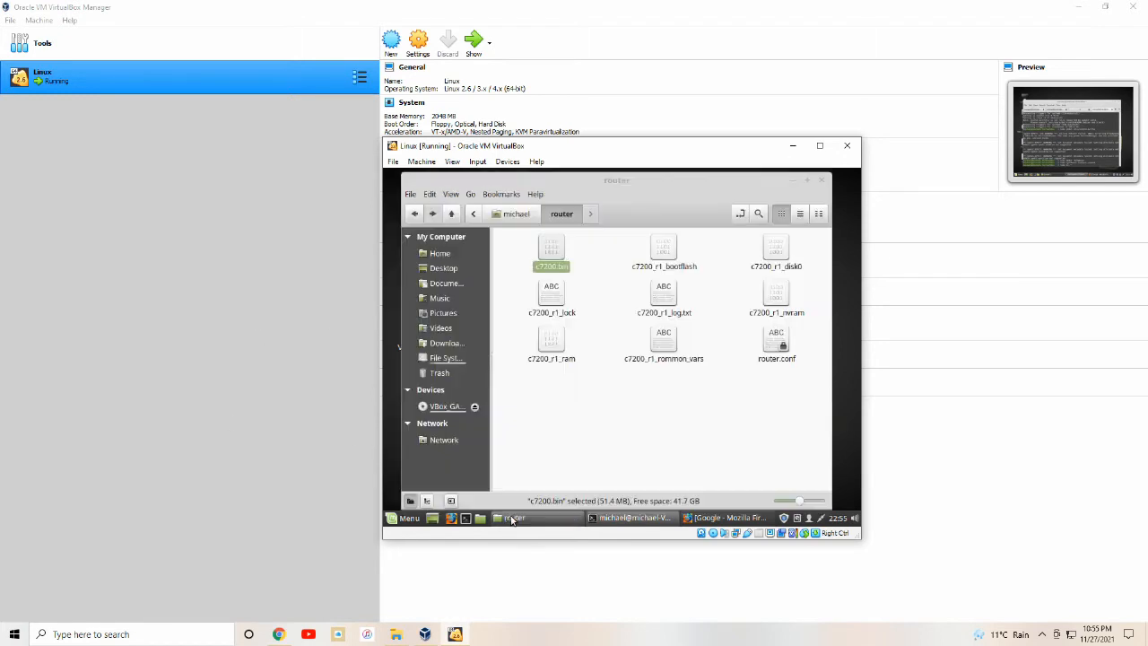
click(453, 271)
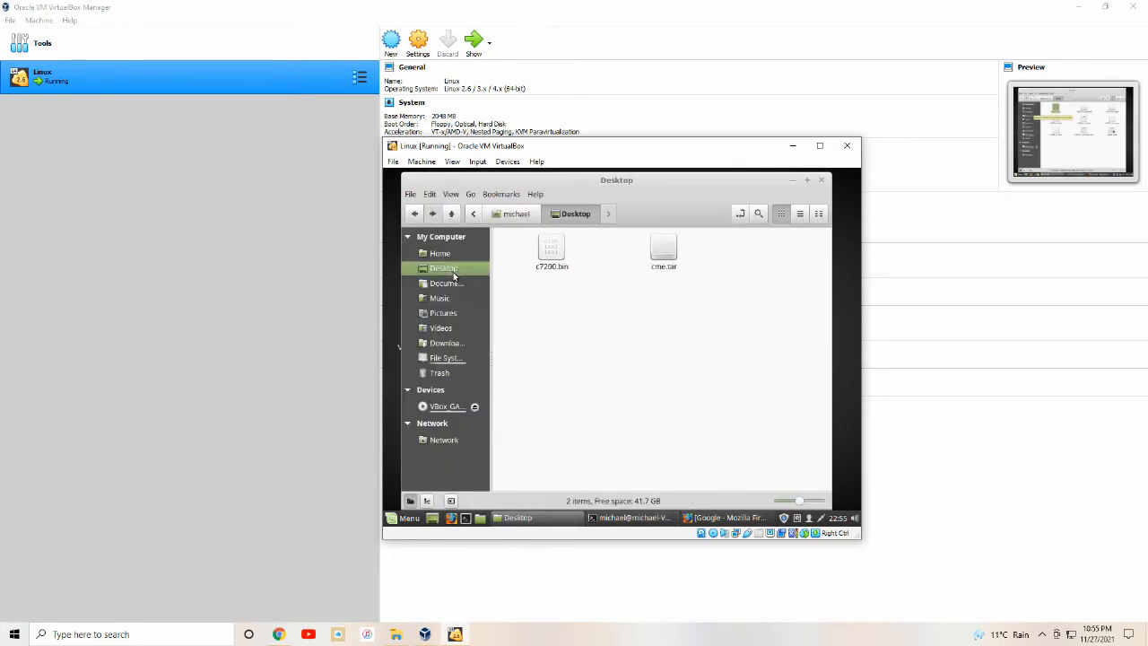
click(793, 180)
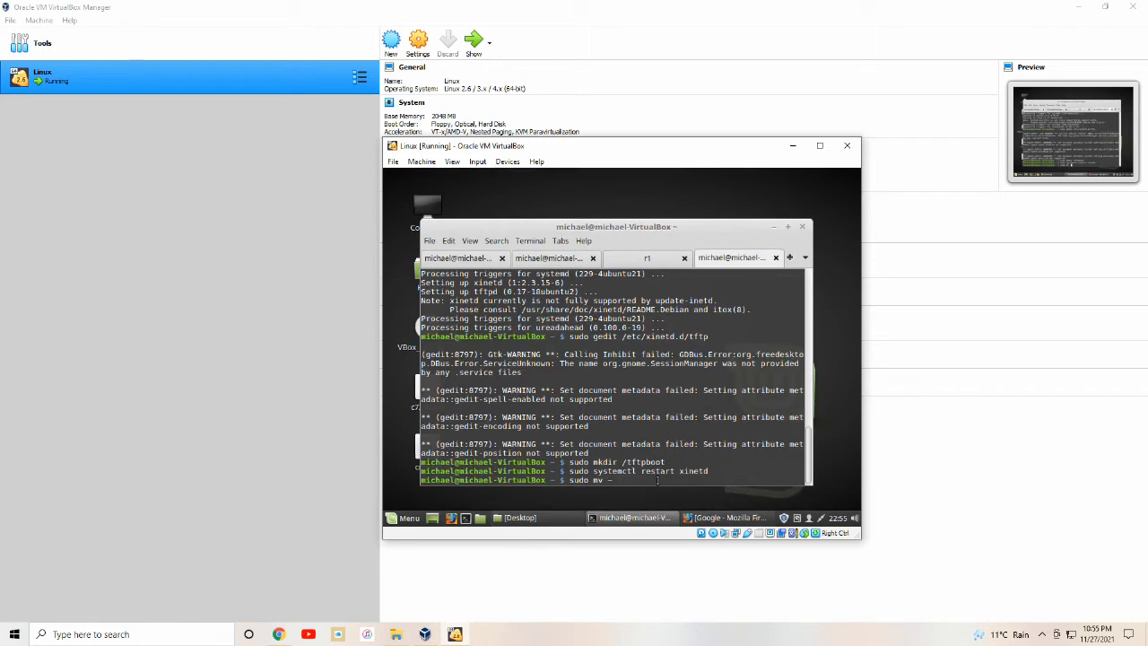
text(/Desktop/cme.tar /tftpboot)
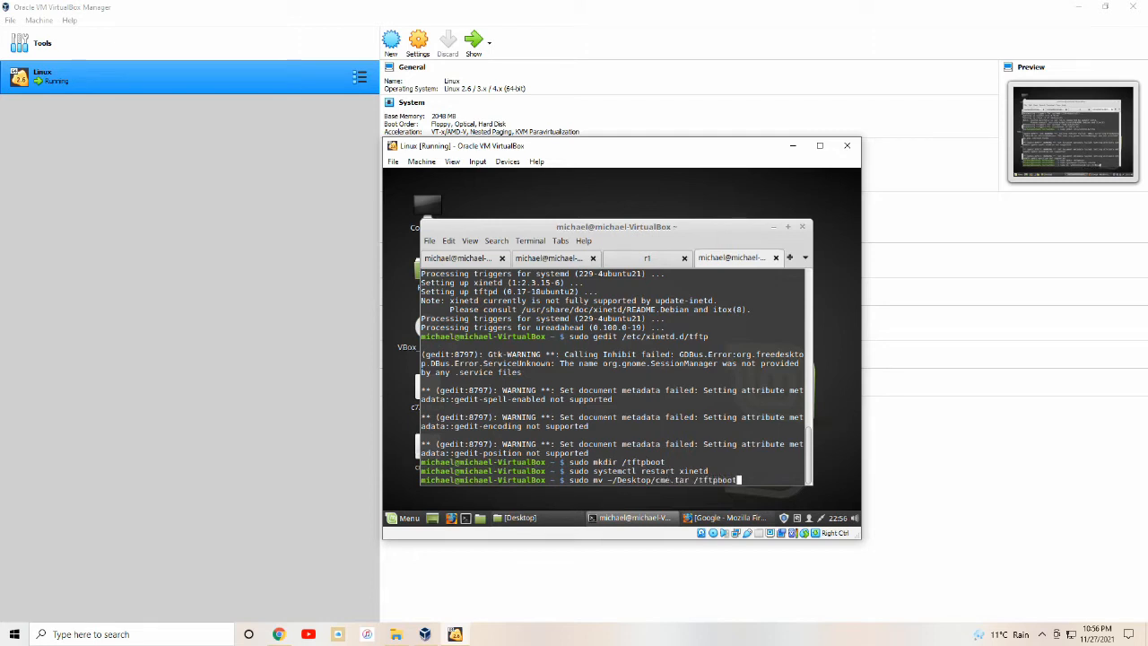
key(Return)
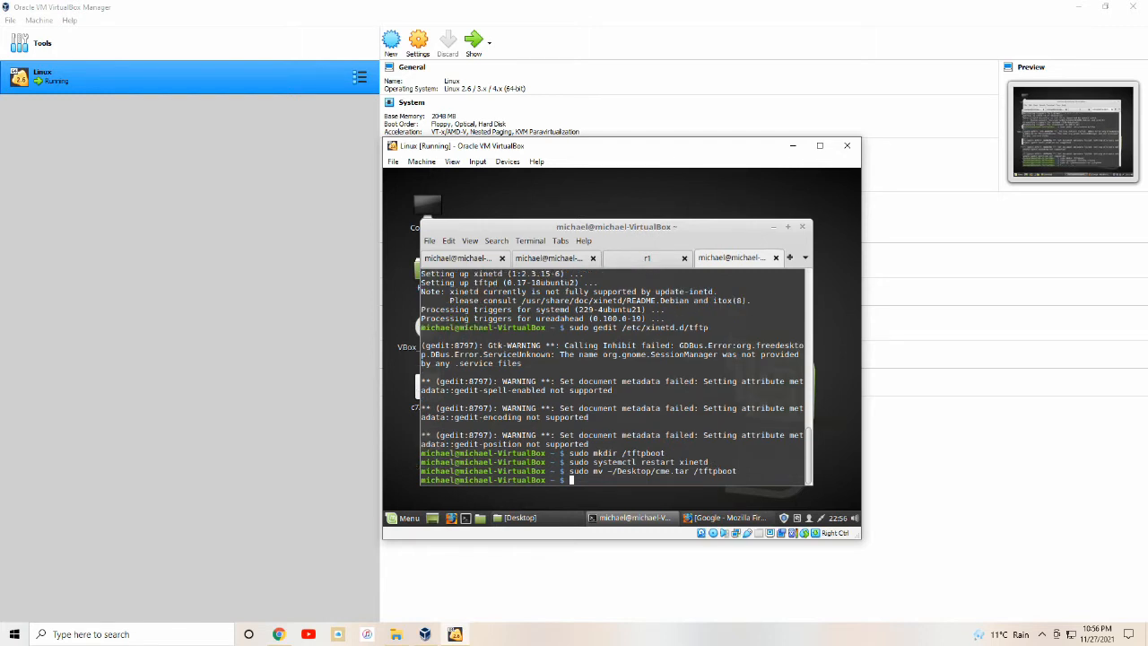
Give /tftpboot recursive 777 permissions and switch to the r1 router console.
text(sudo chmod 777 -R /tftpboot)
key(Return)
key(ctrl+Page_Up)
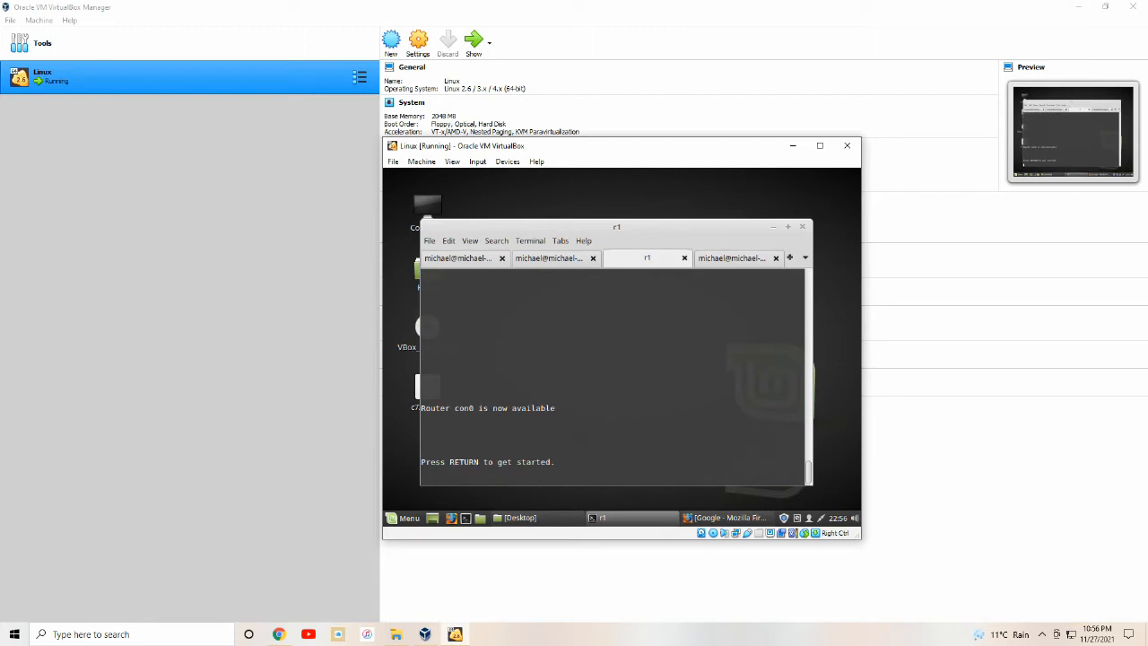
key(Return)
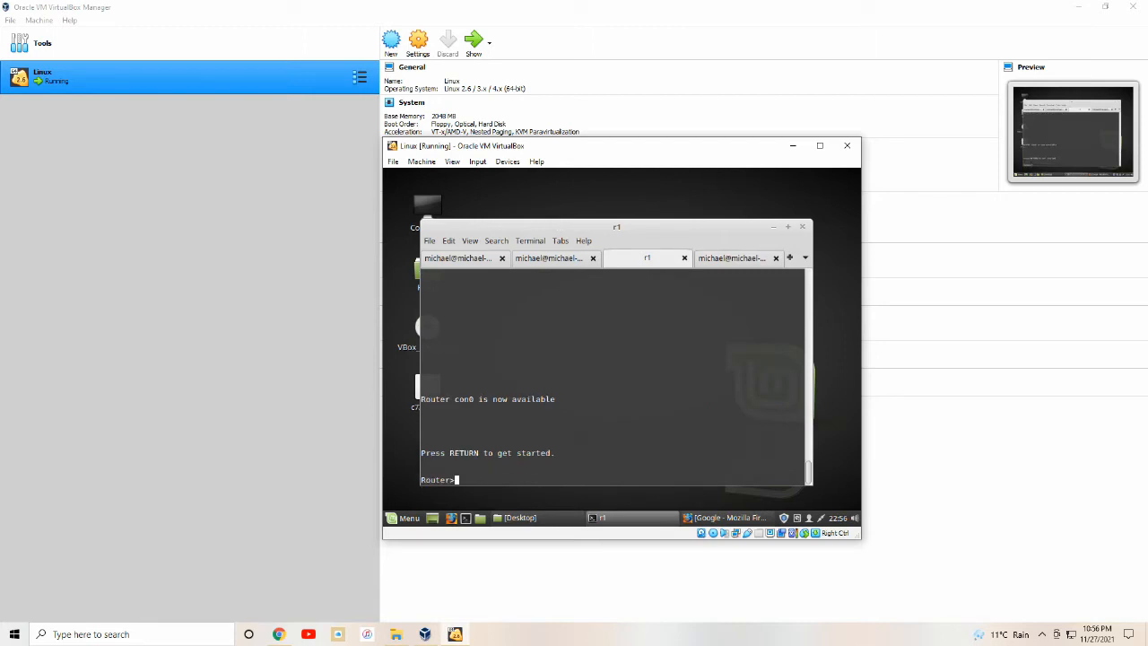
In enable mode, format disk0: and extract tftp://192.168.5.254/cme.tar onto disk0:.
text(en)
key(Return)
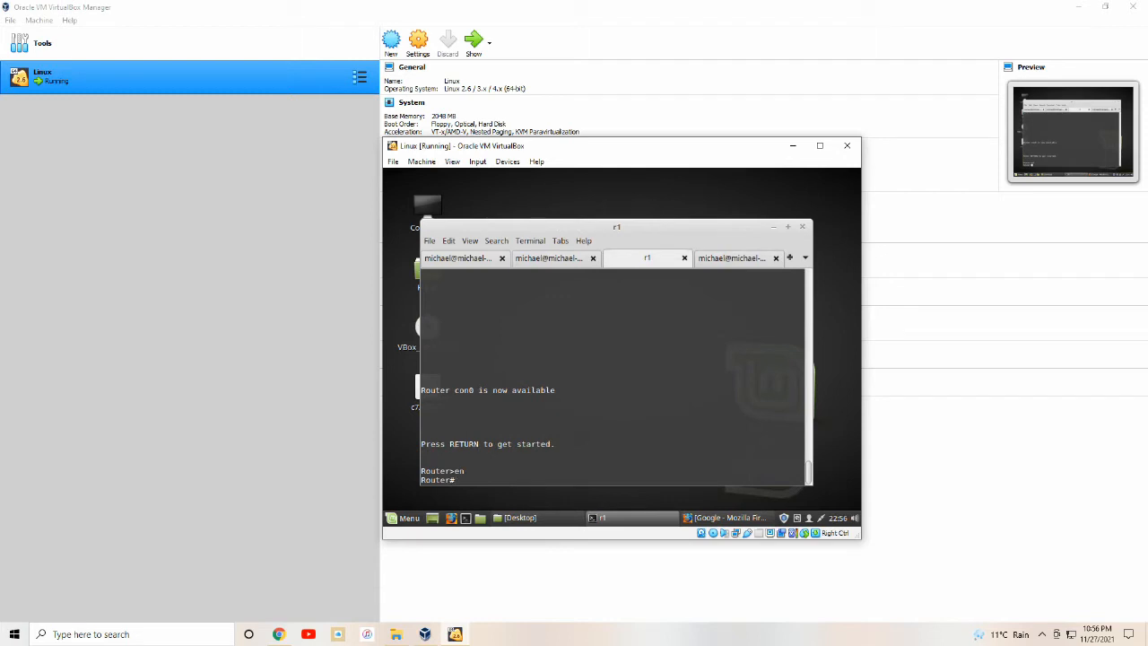
text(format disk0:)
key(Return)
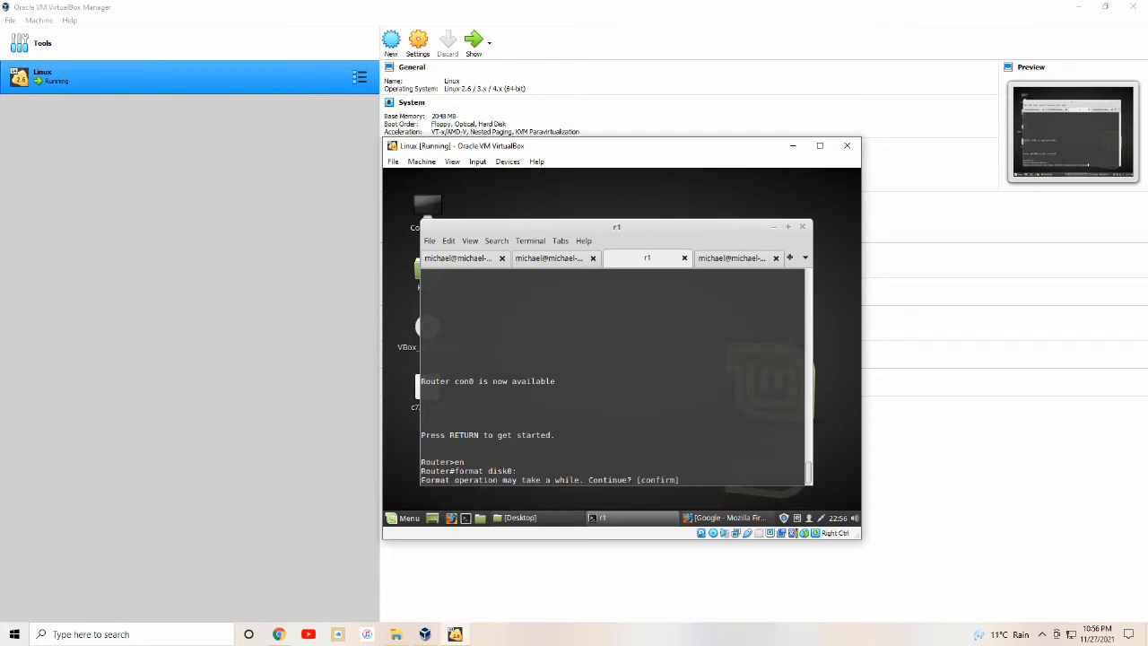
key(Return)
key(Return)
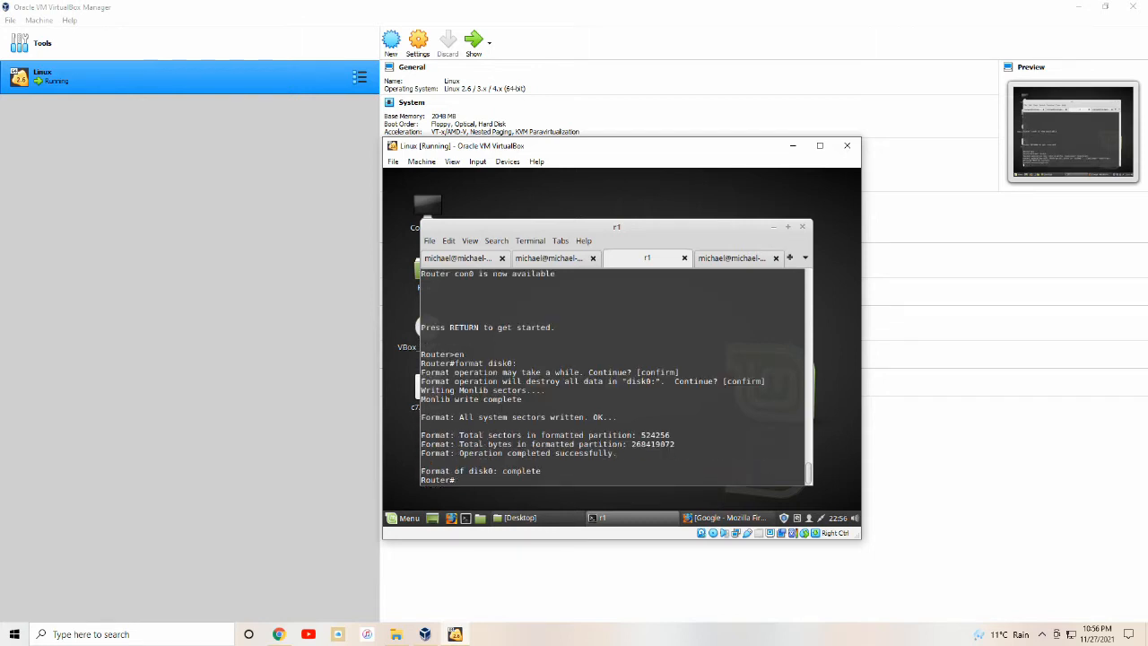
text(a)
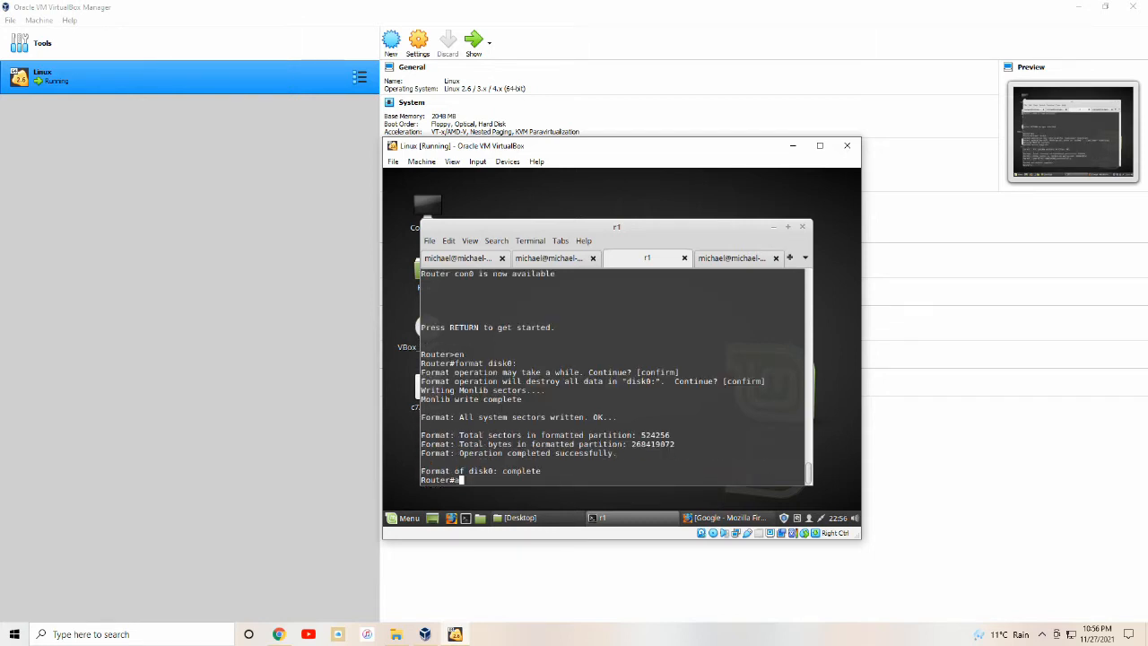
text(rchive tar /xtract tftp://192.168.5.254)
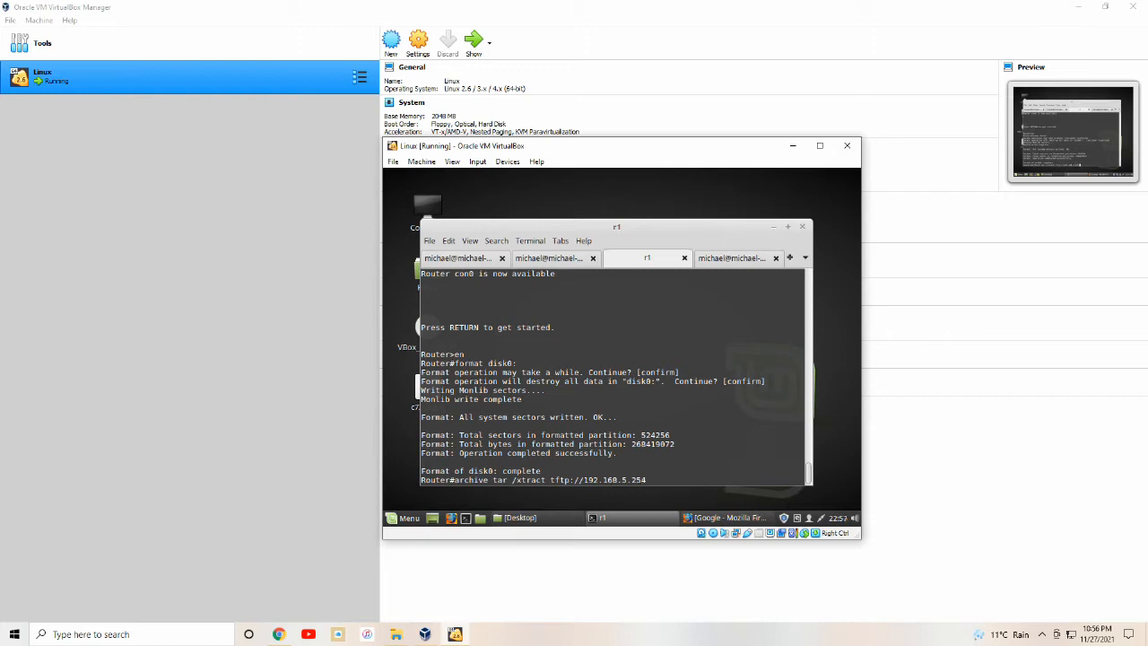
text(/cme.tar disk0:)
key(Return)
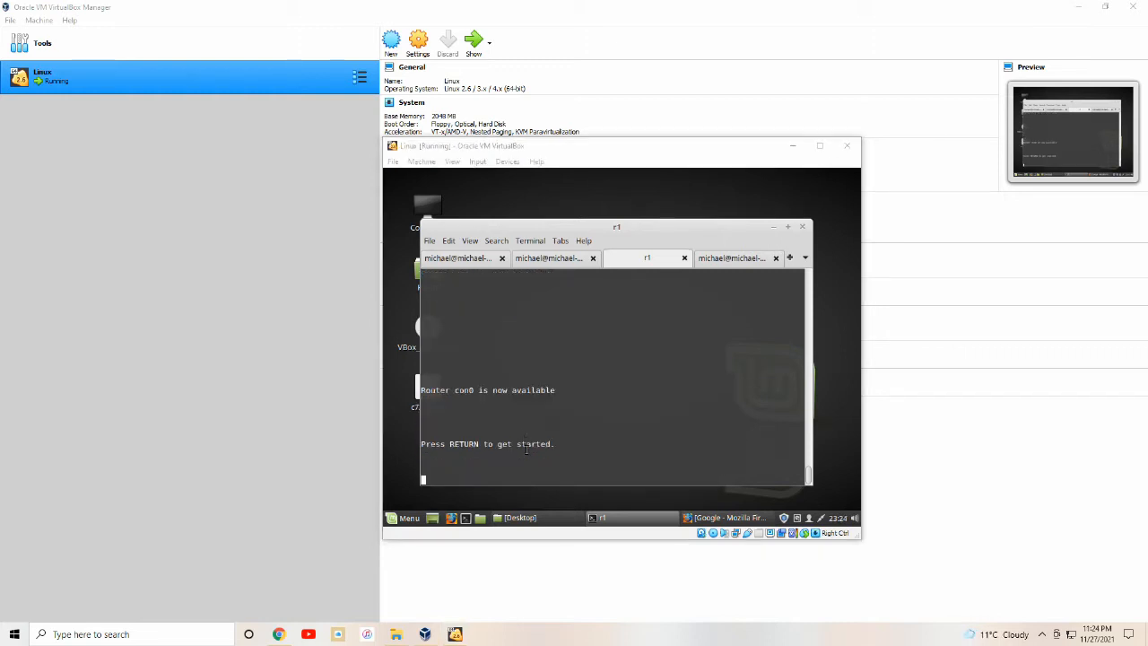
Enter privileged and global configuration mode on the r1 router console.
click(527, 449)
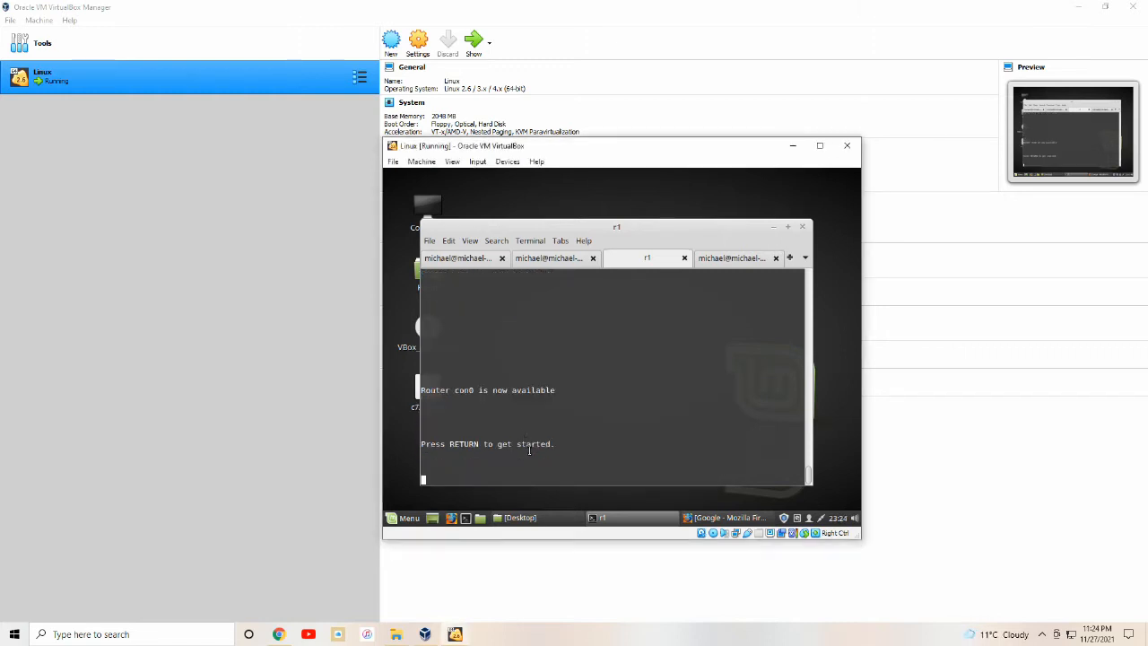
key(Return)
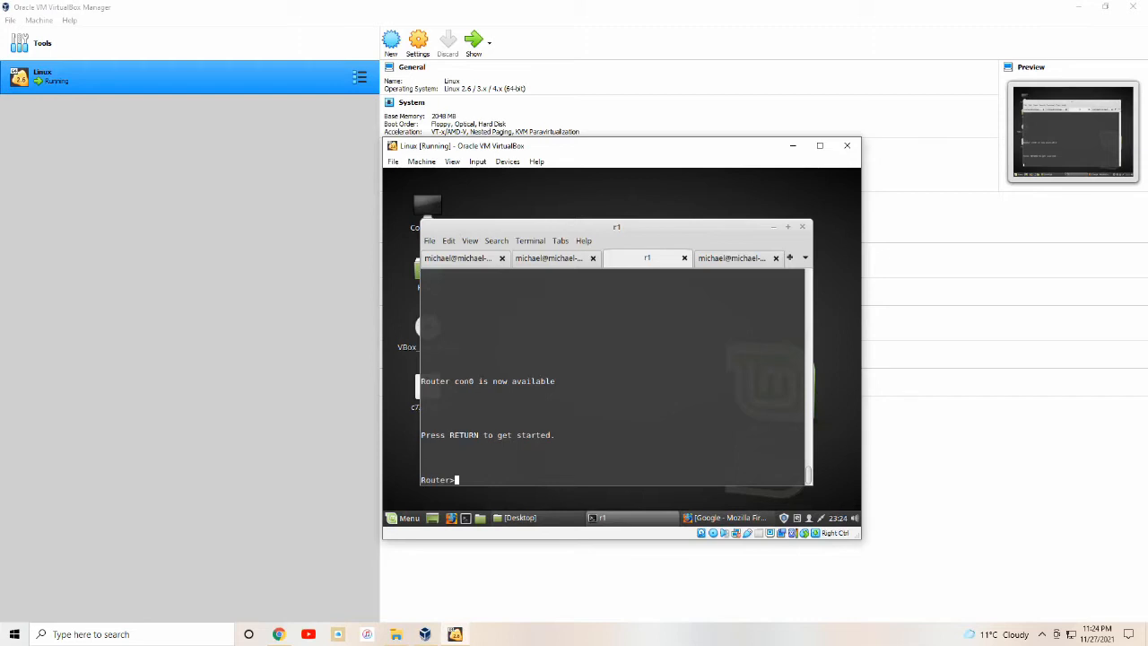
text(en)
key(Return)
text(conf t)
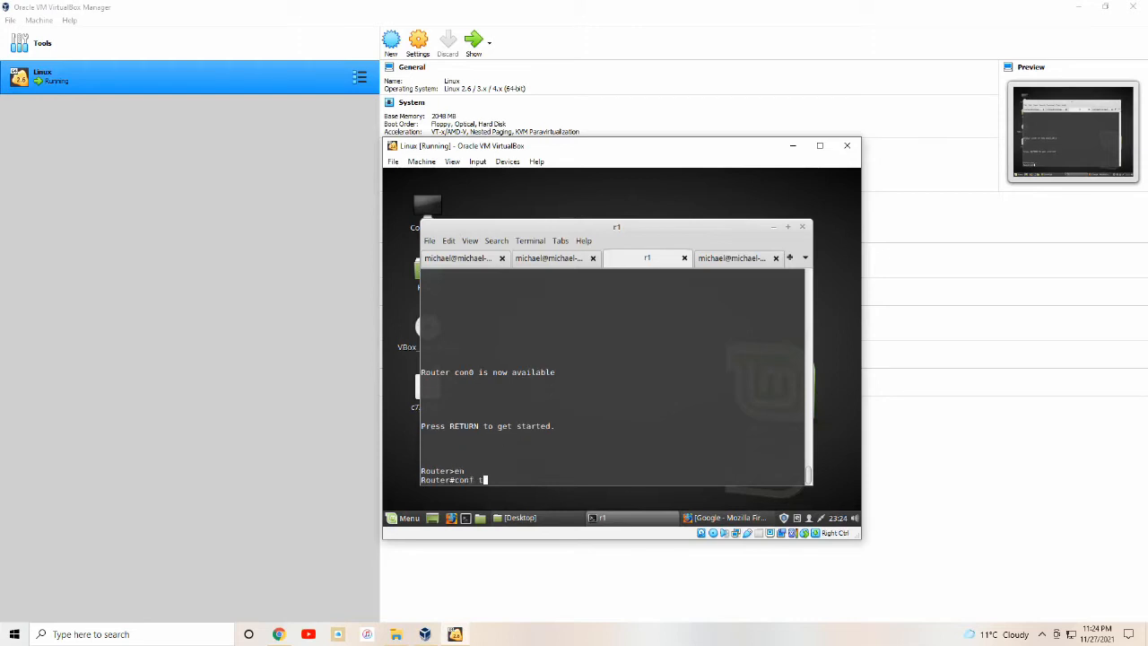
key(Return)
Enable ip http server with path disk0:/gui and enter telephony-service mode.
text(ip htt)
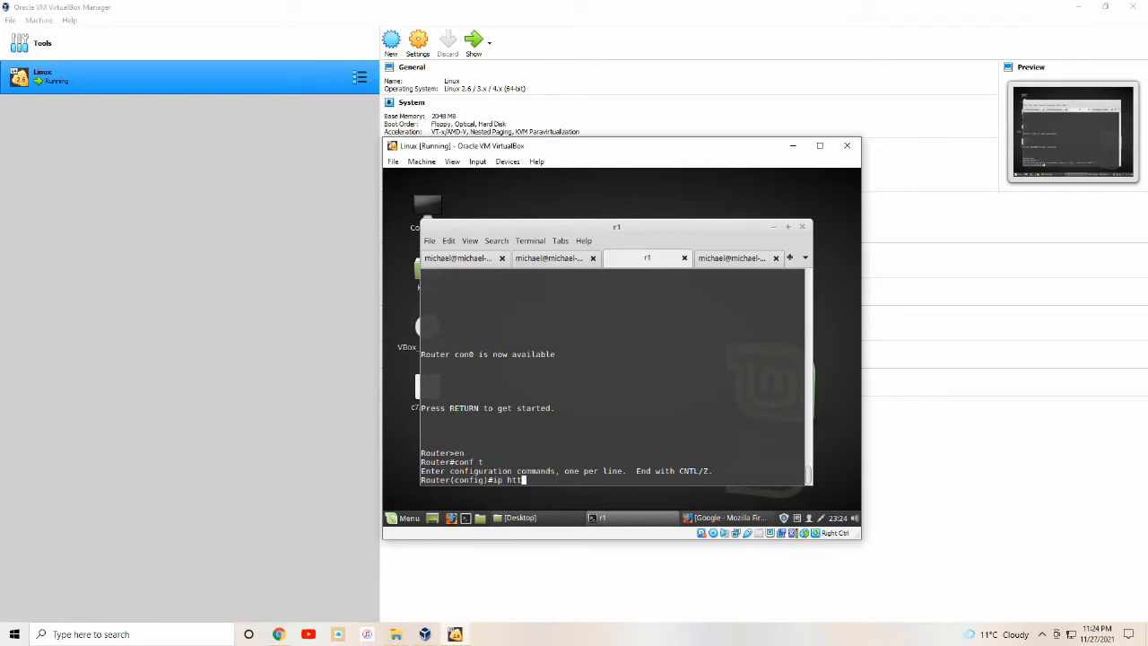
text(p server)
key(Return)
text(ip )
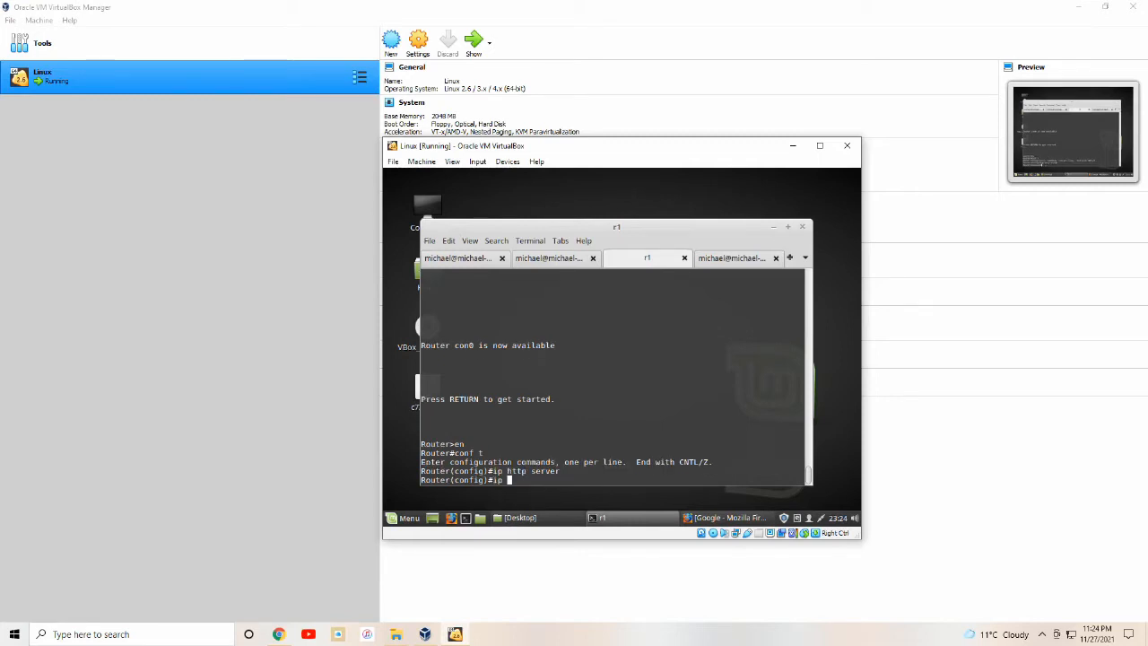
text(http path disk0:/gui)
key(Return)
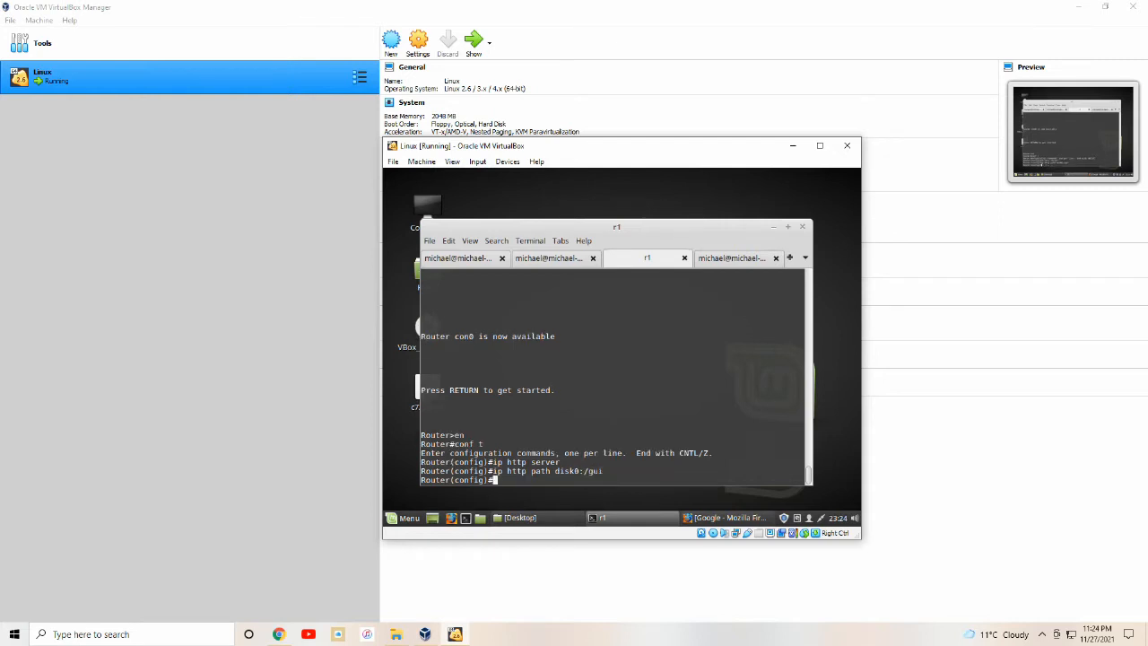
text(telephony-service)
key(Return)
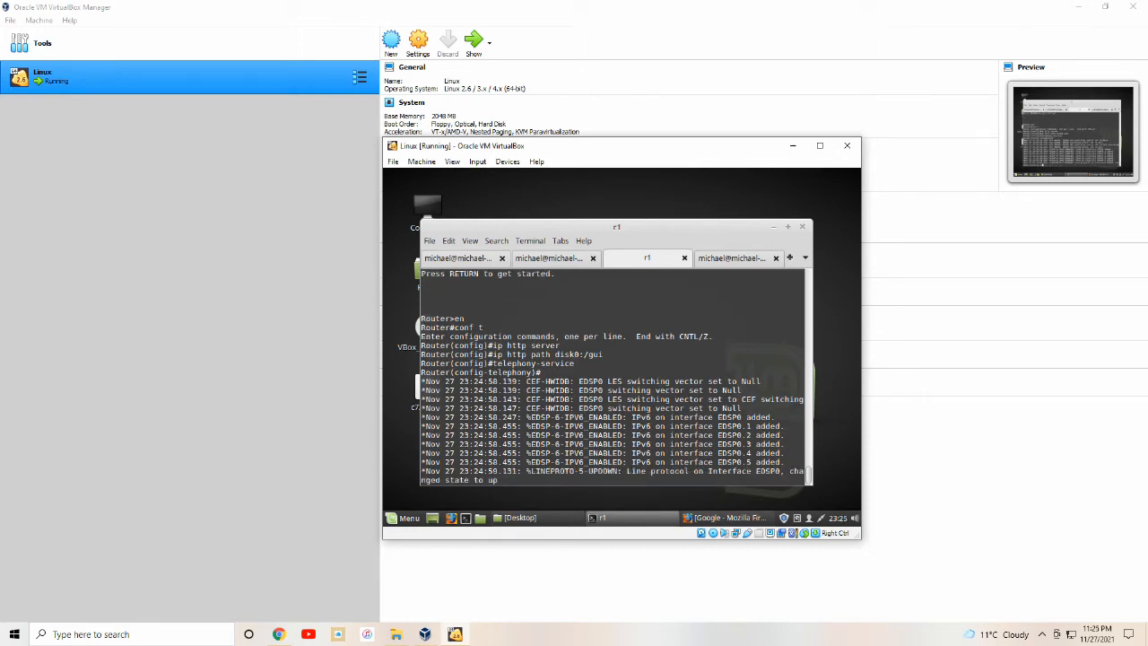
Set the web admin system login name and password, and enable dn-webedit and time-webedit.
key(Return)
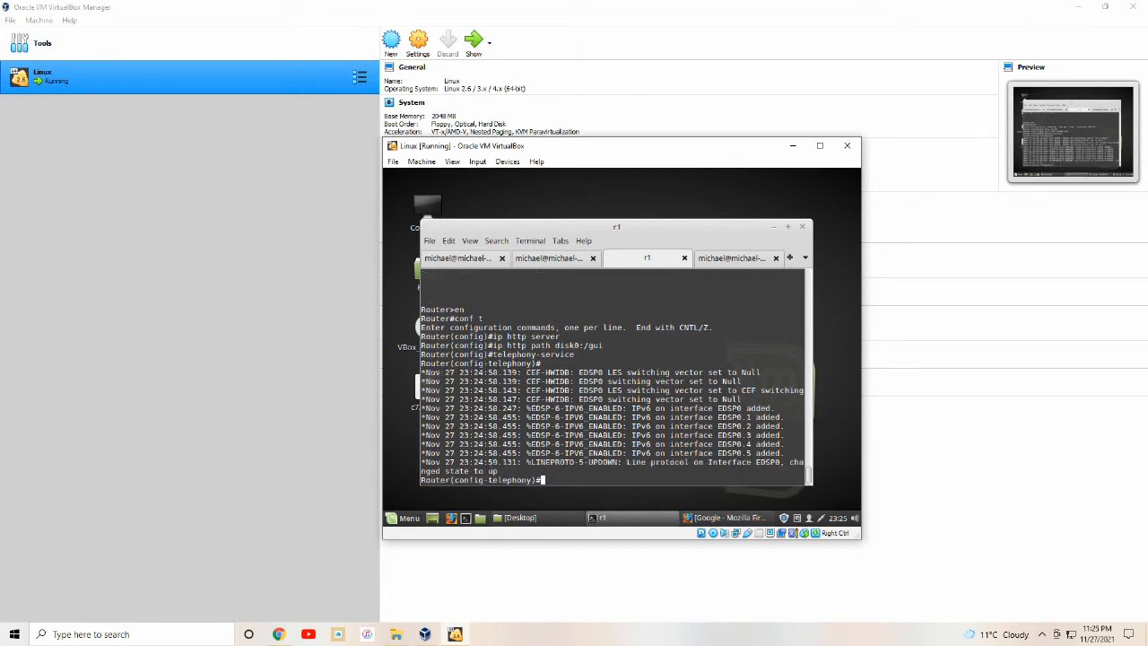
text(web admin system)
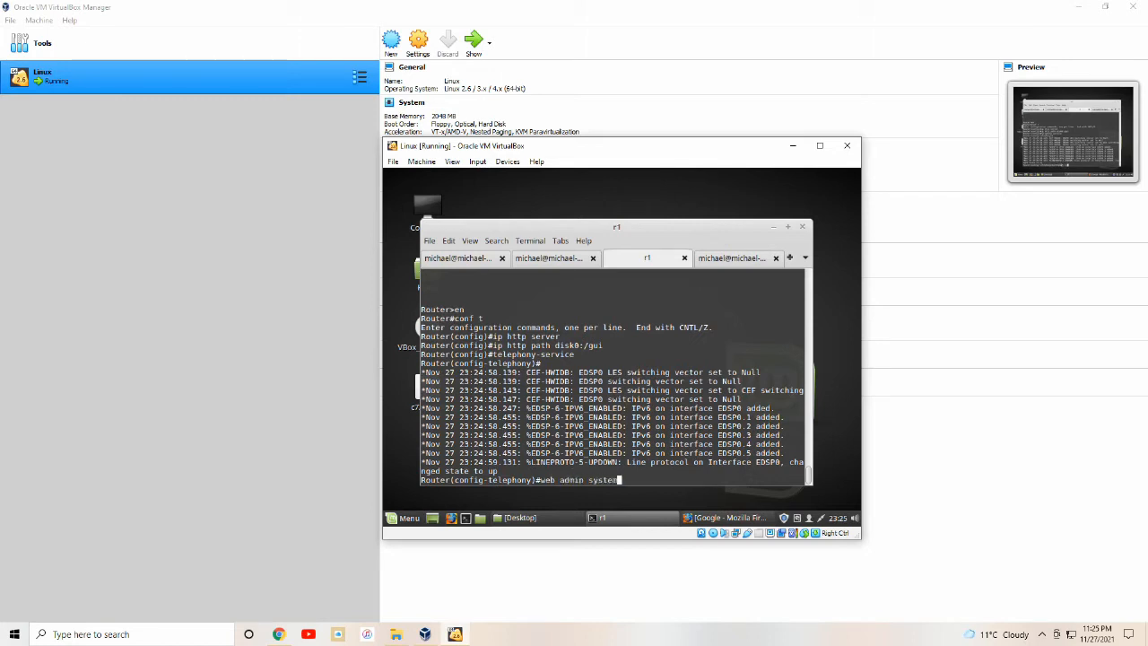
text( name michael pass)
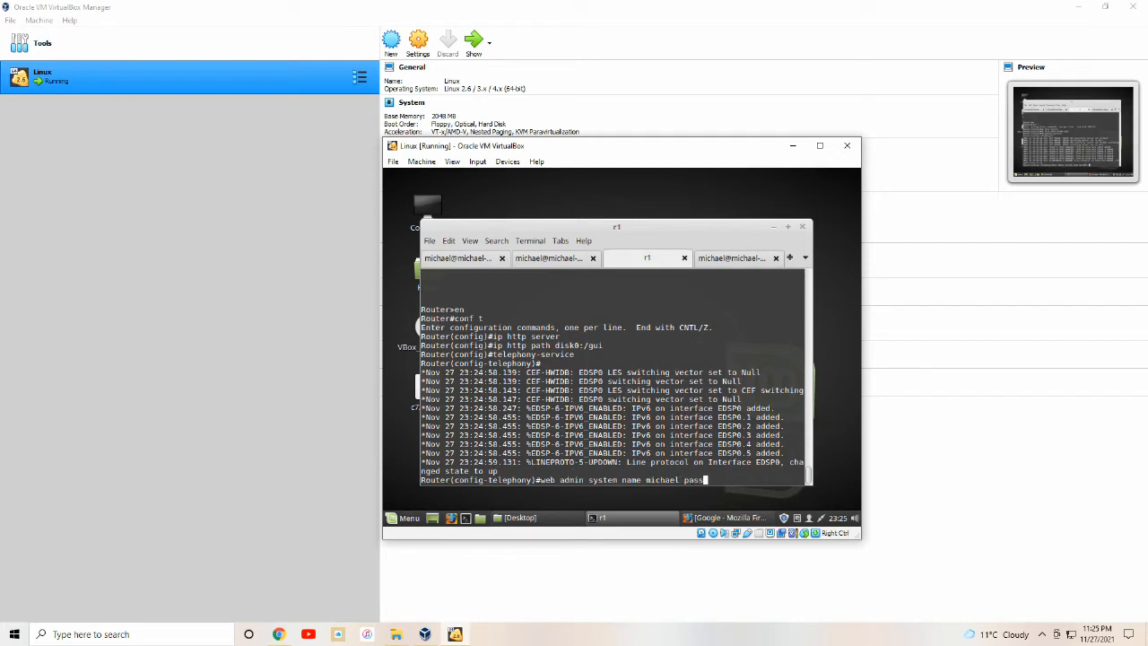
text(word password)
key(Return)
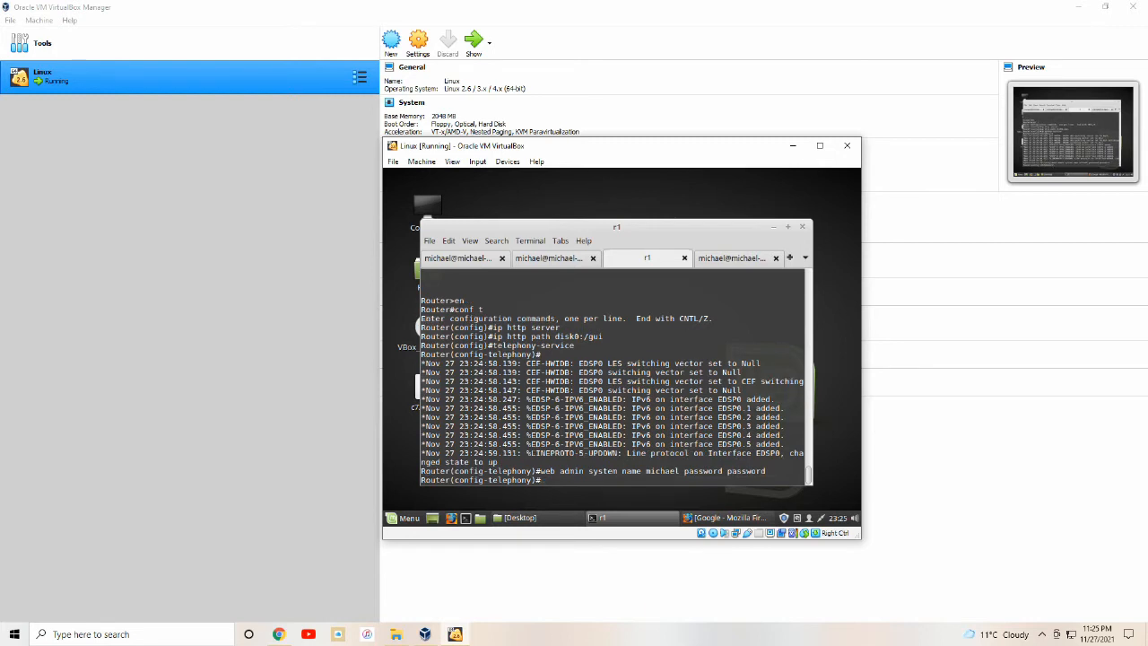
text(dn-webedit)
key(Return)
text(ti)
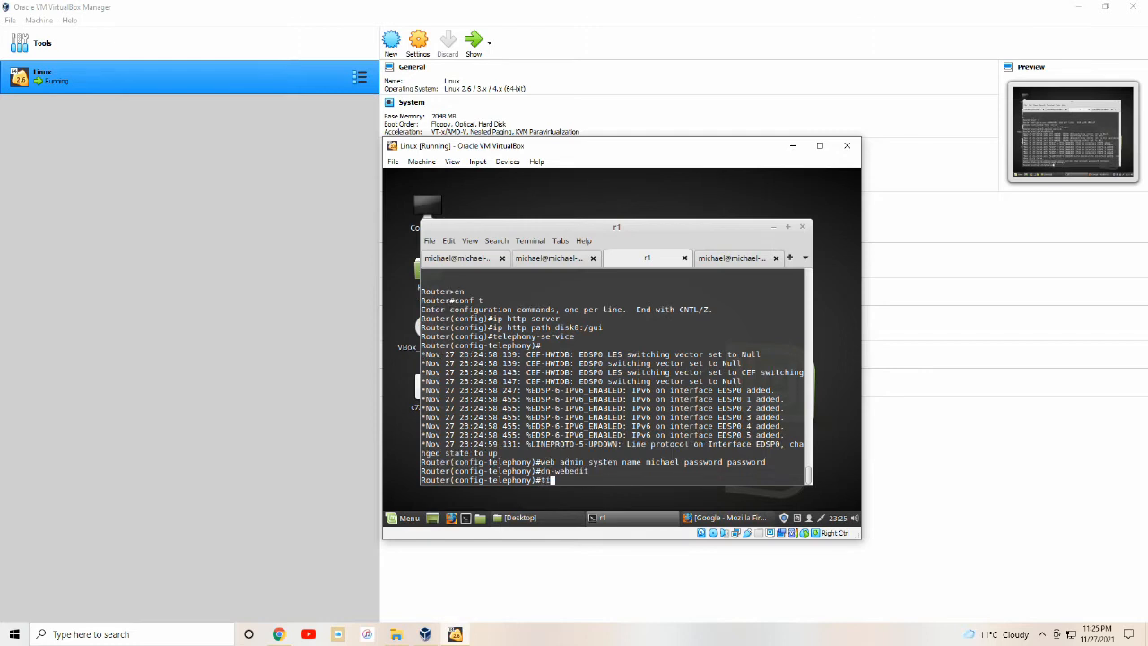
text(me-webedit)
key(Return)
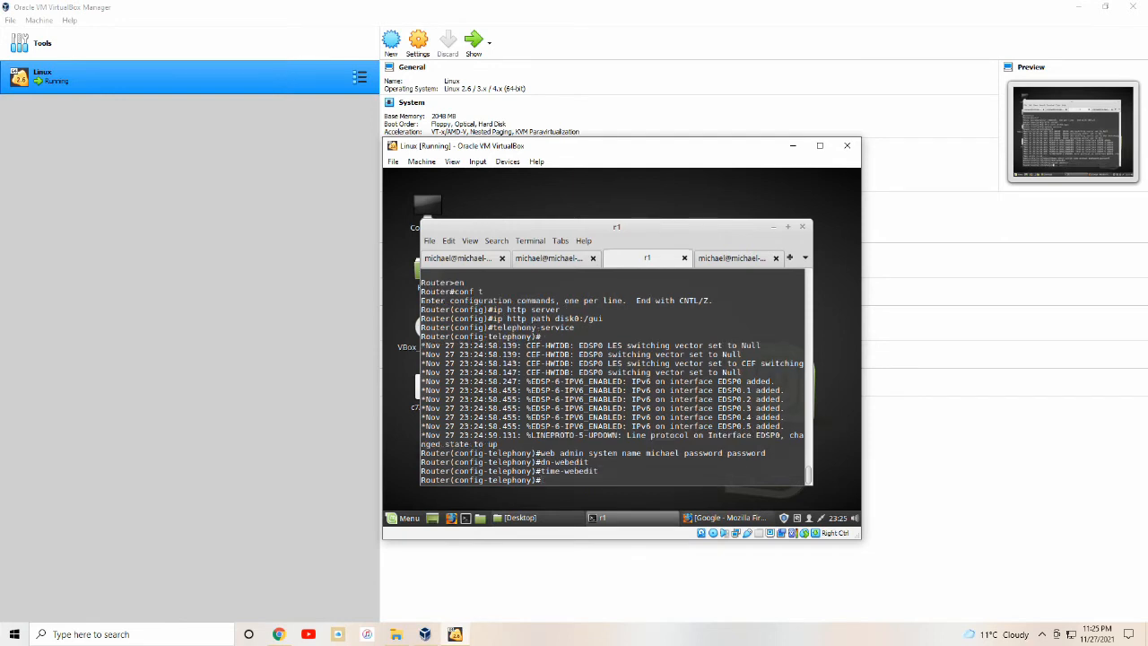
Set max-ephones 5, source address 192.168.5.10 port 2000, max-dn 25, and a phone system message.
text(max-ephones 5)
key(Return)
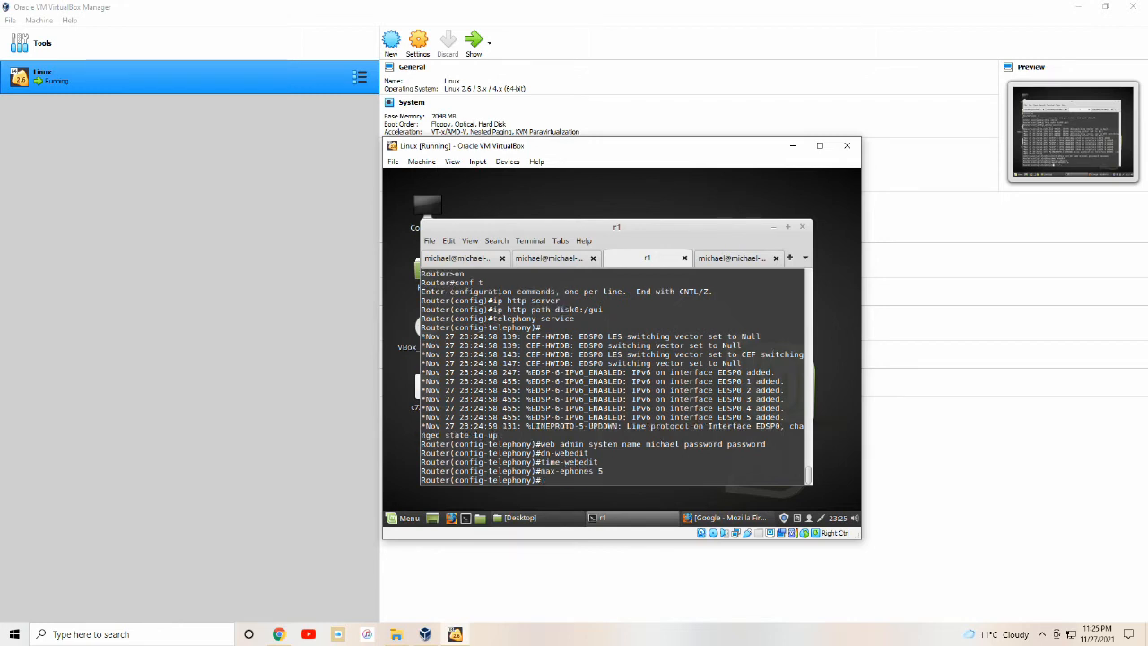
text(ip source-addre)
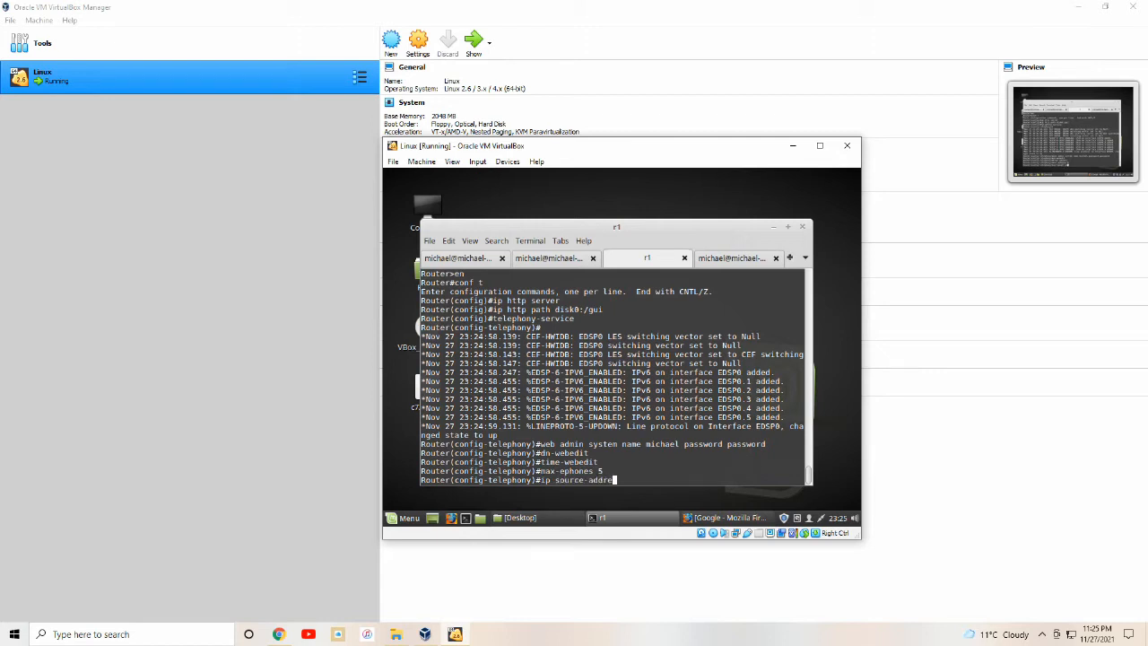
text(ss 192.168.5.10 port 2000)
key(Return)
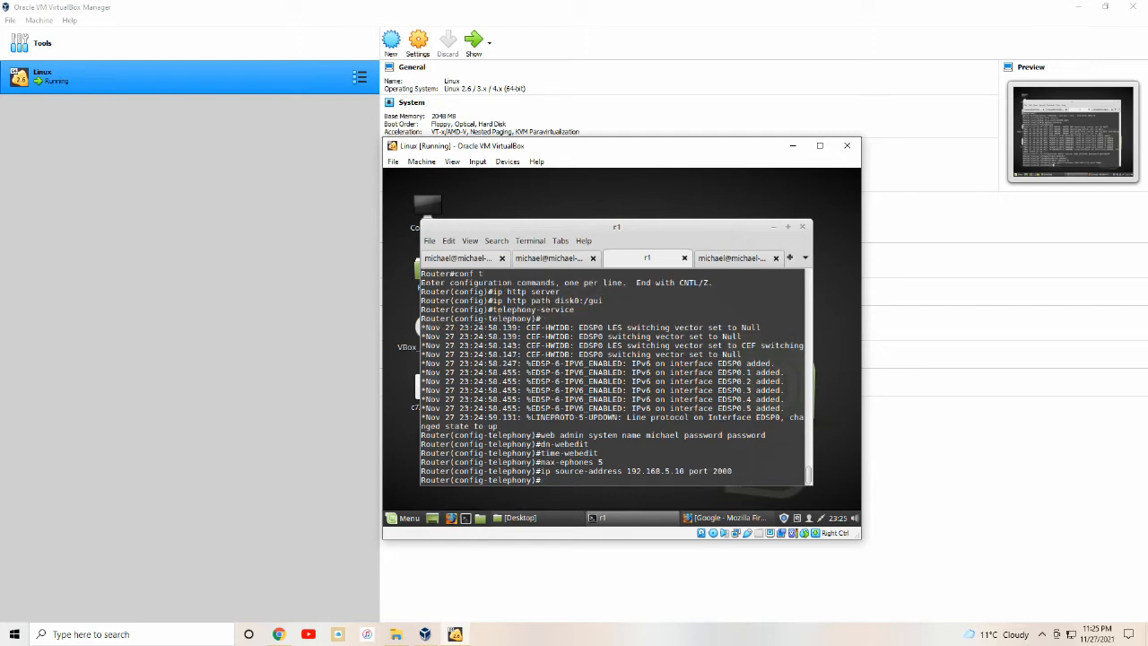
text(max-dn 25)
key(Return)
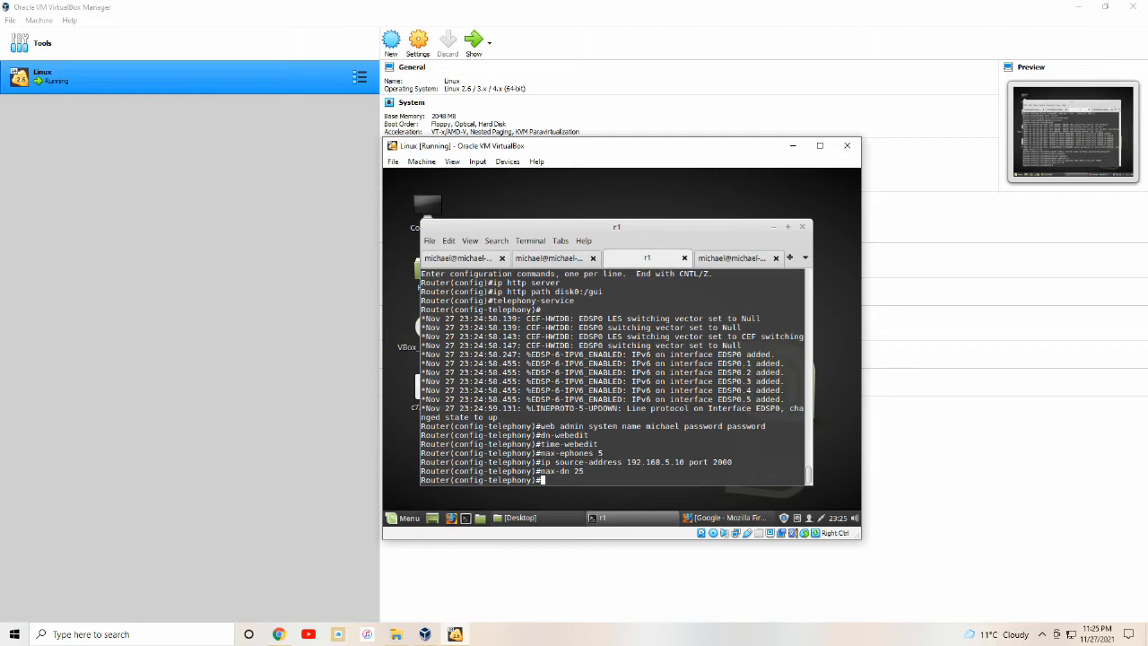
text(system message mic)
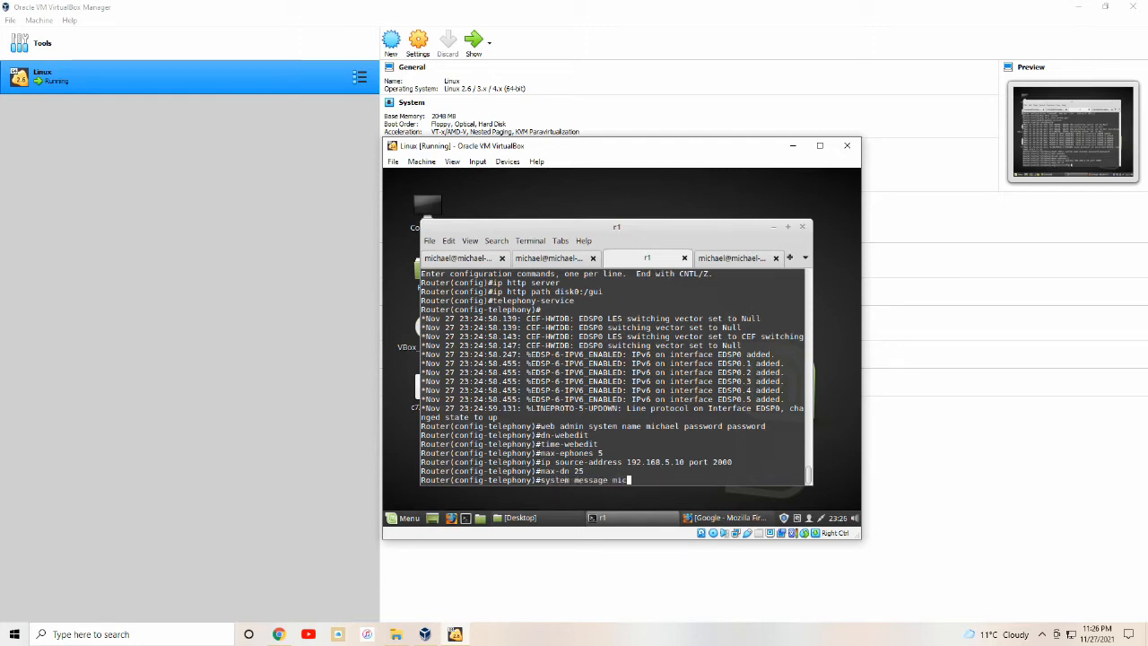
text(hael VOIP)
key(Return)
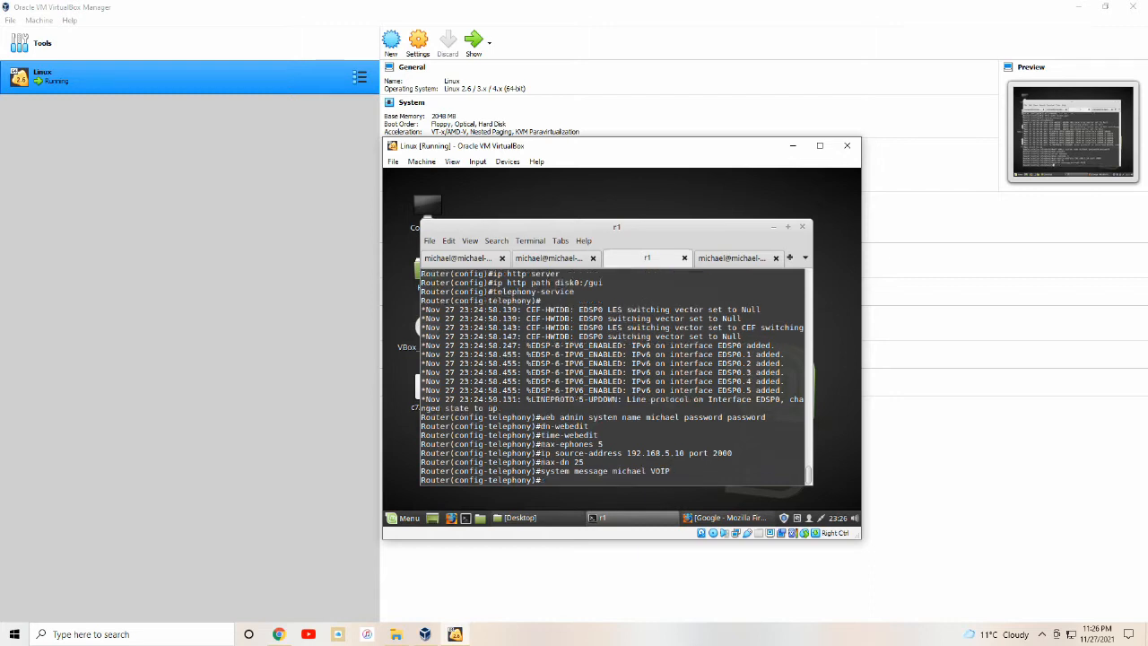
text(create cnf-files)
Generate the cnf-files, then turn IE Enhanced Security Configuration Off for Administrators and Users.
key(Return)
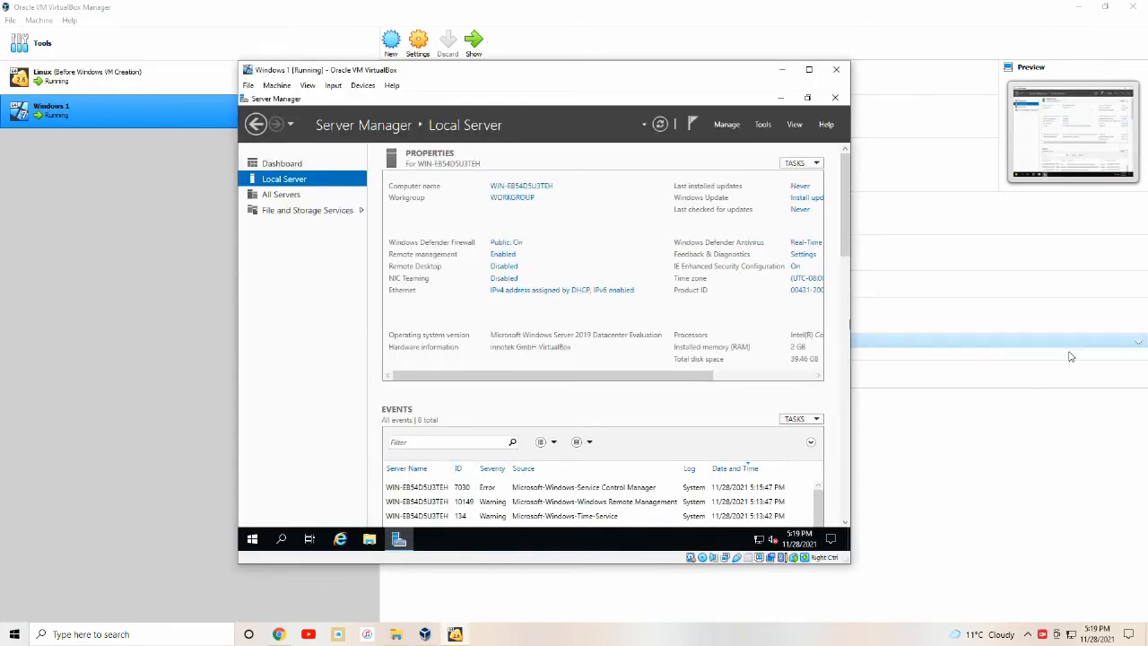
click(793, 267)
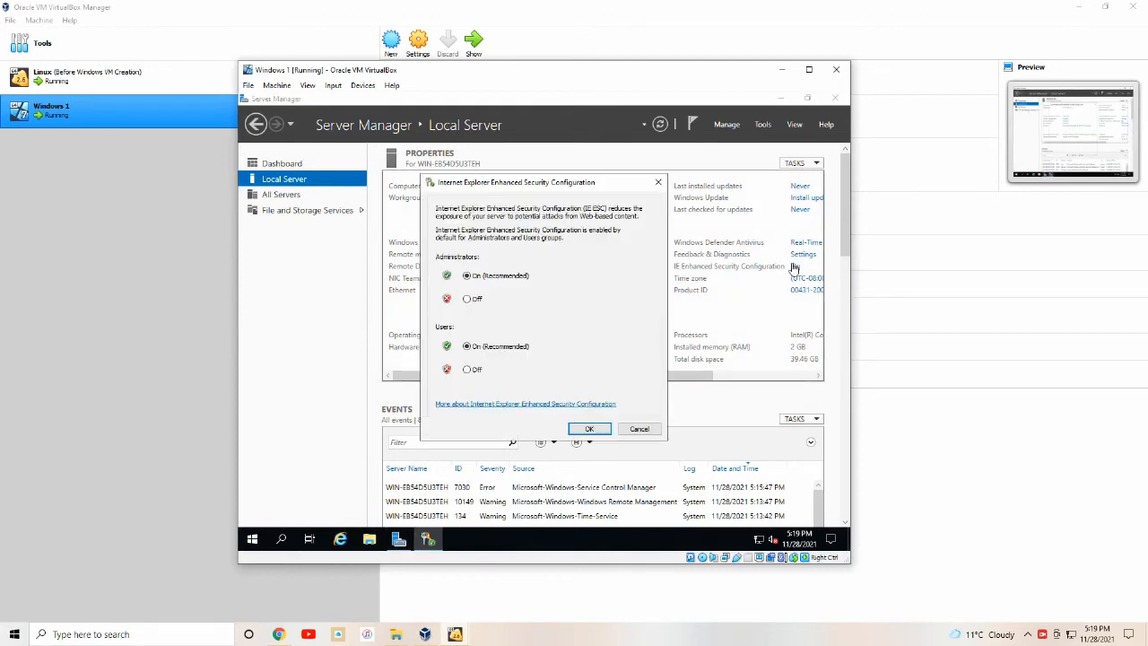
click(466, 298)
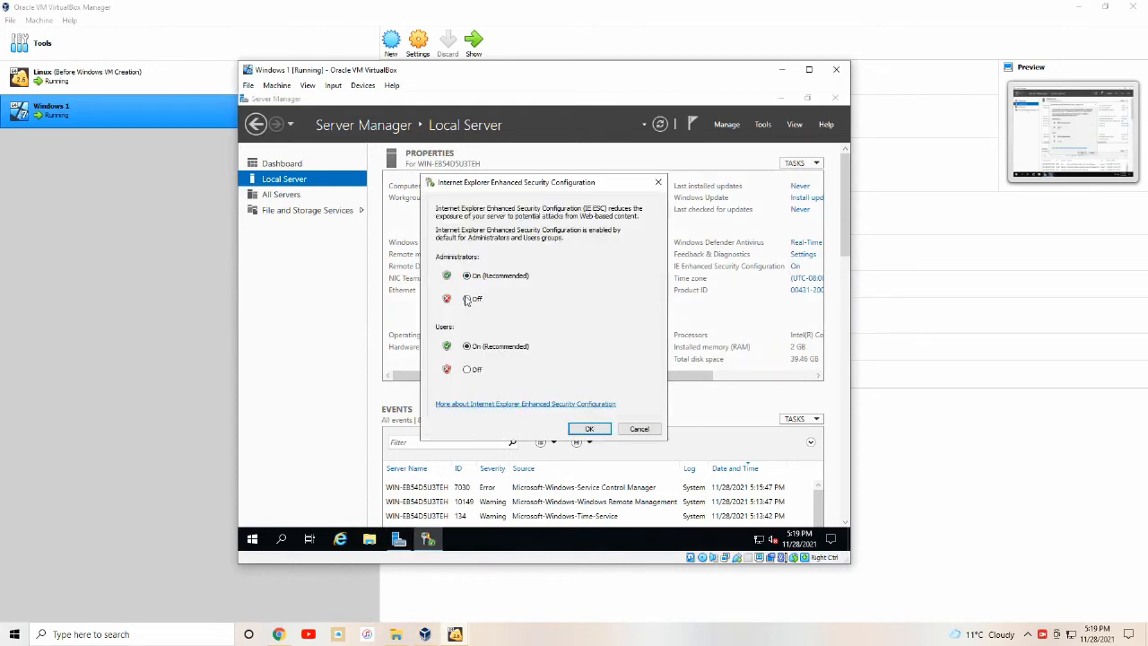
click(466, 369)
click(589, 429)
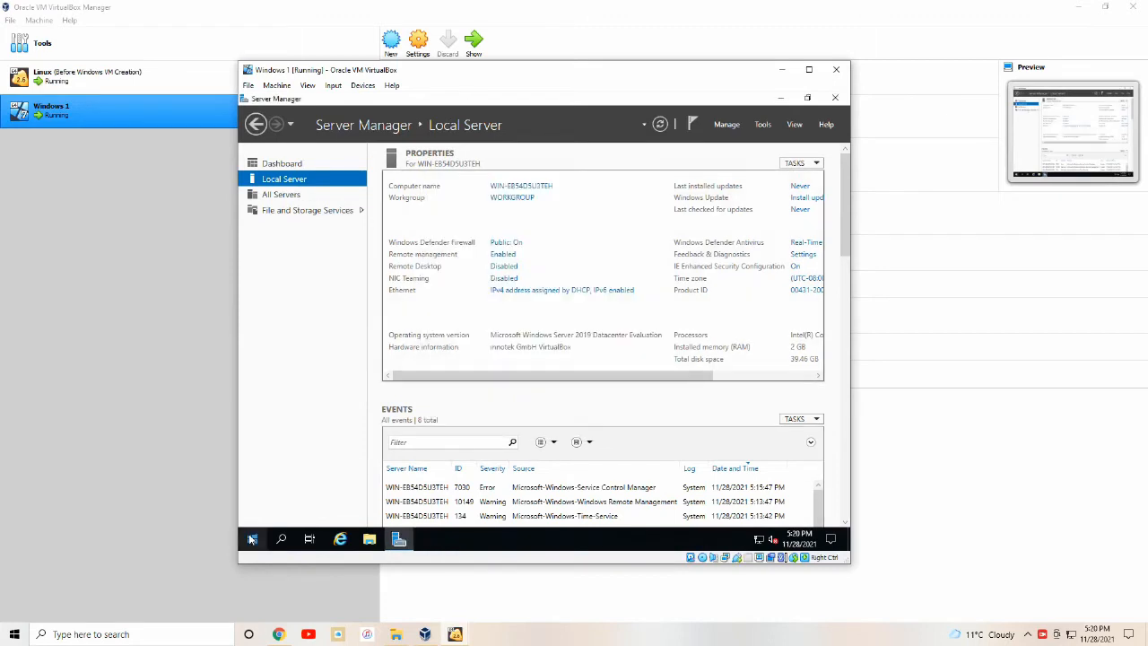
click(252, 538)
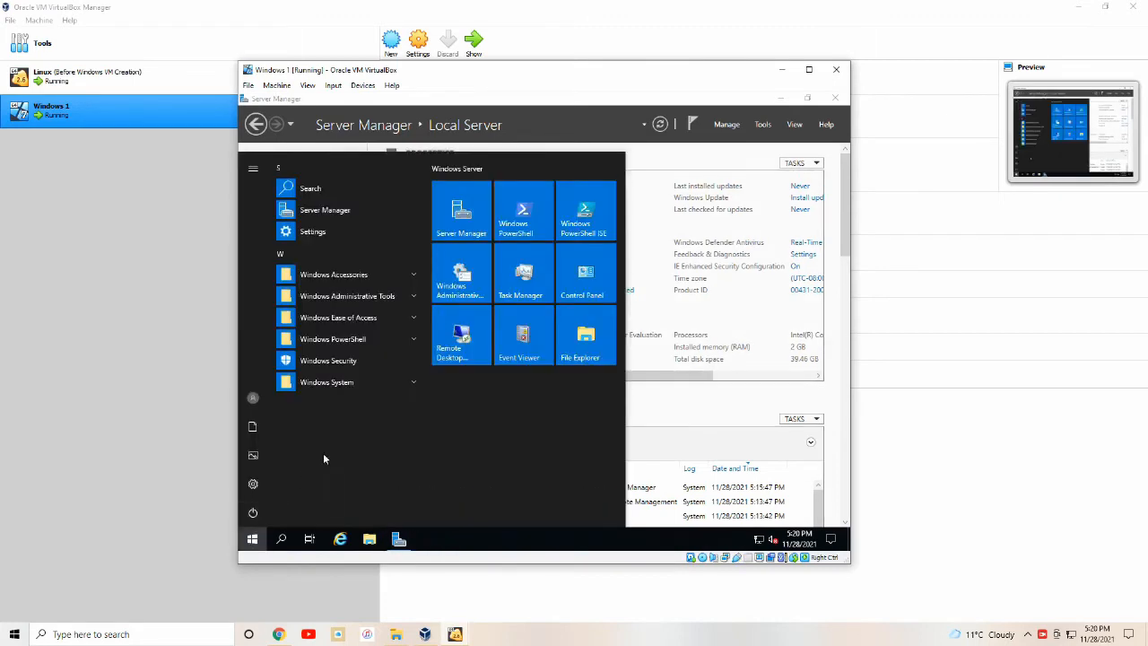
Go from Control Panel through Network and Sharing Center to the Ethernet adapter's IPv4 properties.
text(control)
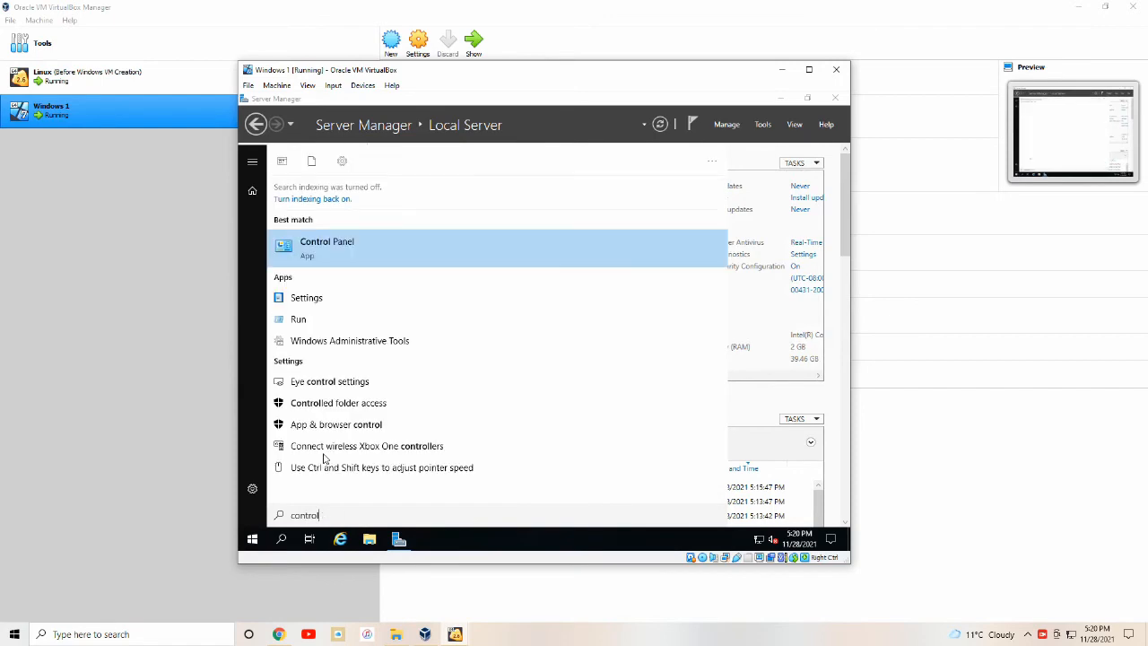
key(Return)
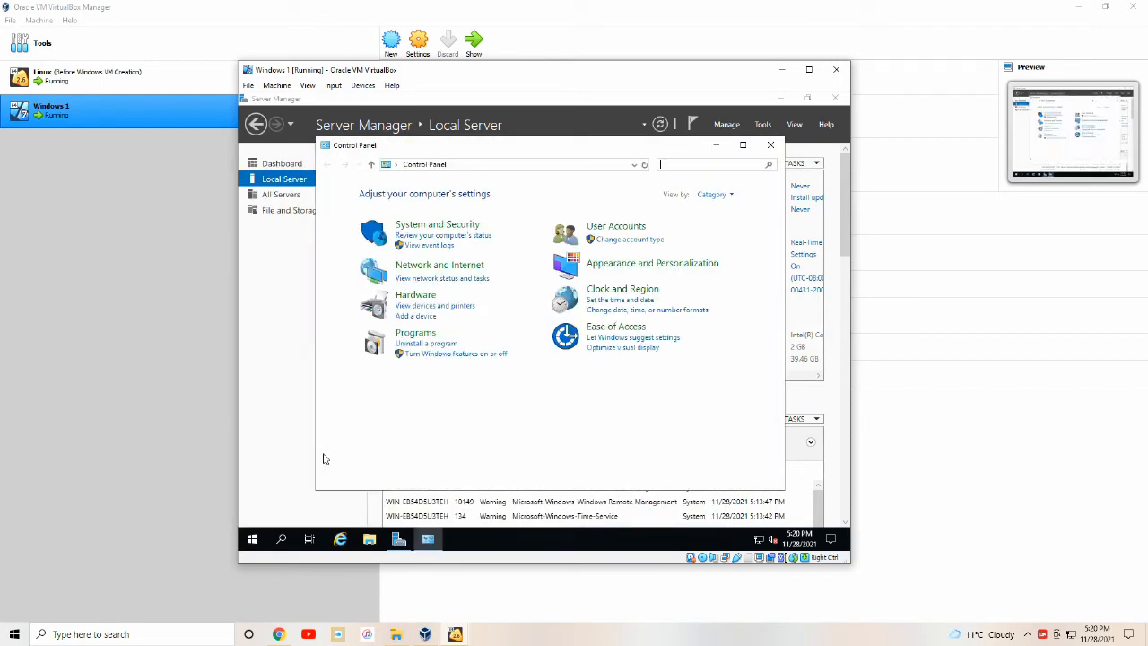
click(437, 266)
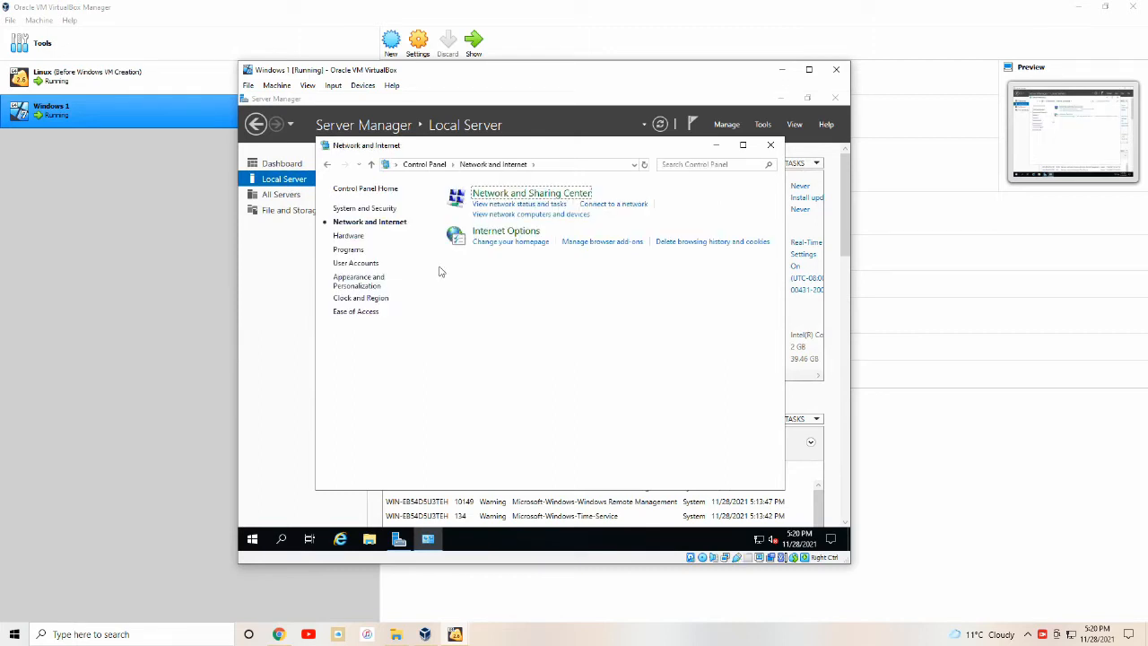
click(510, 195)
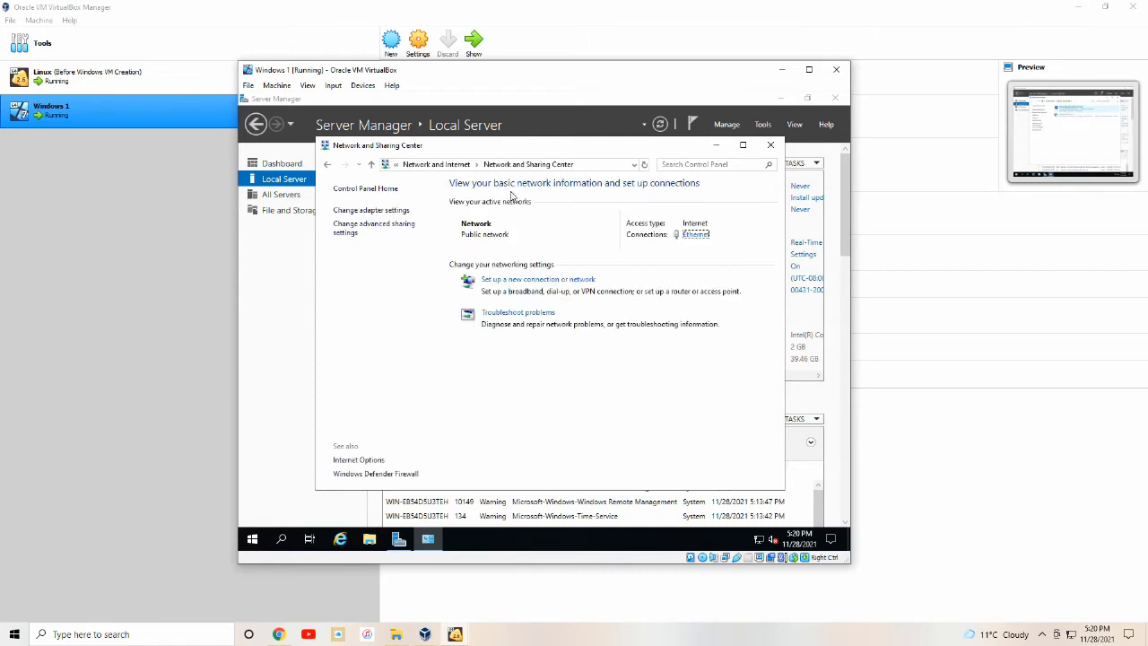
click(395, 210)
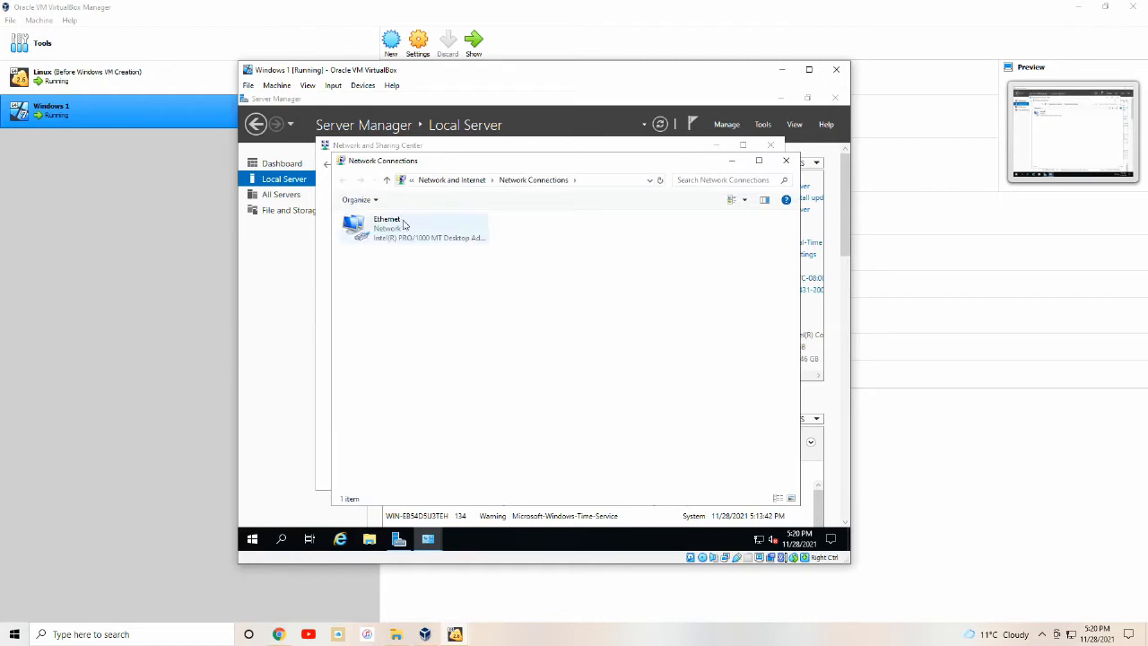
double_click(404, 224)
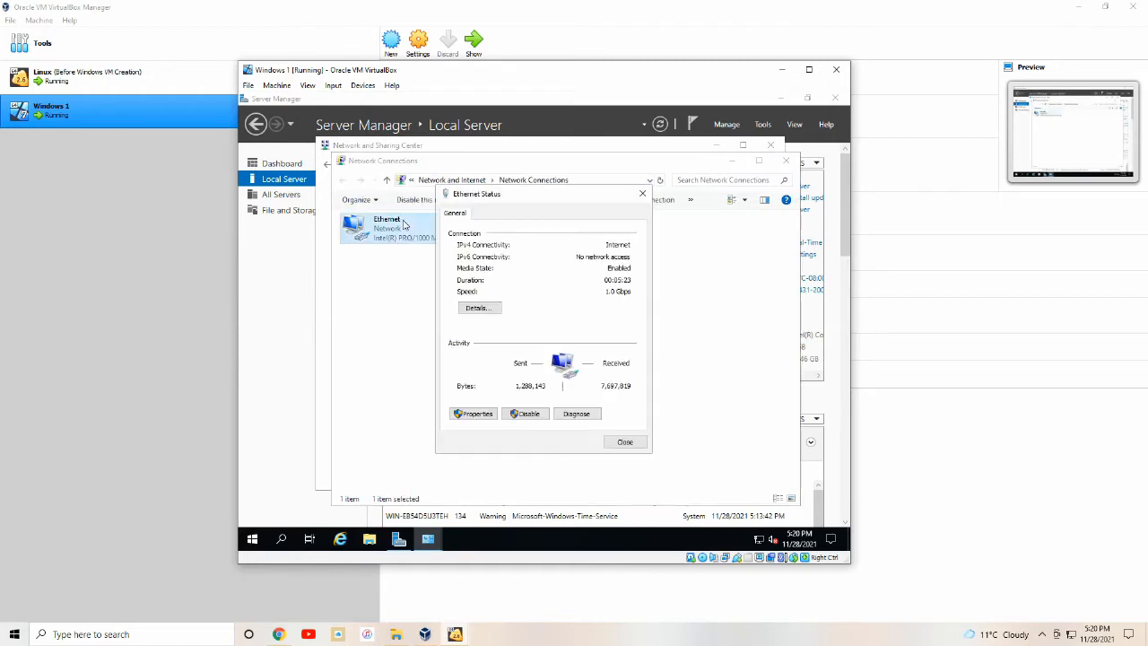
click(476, 413)
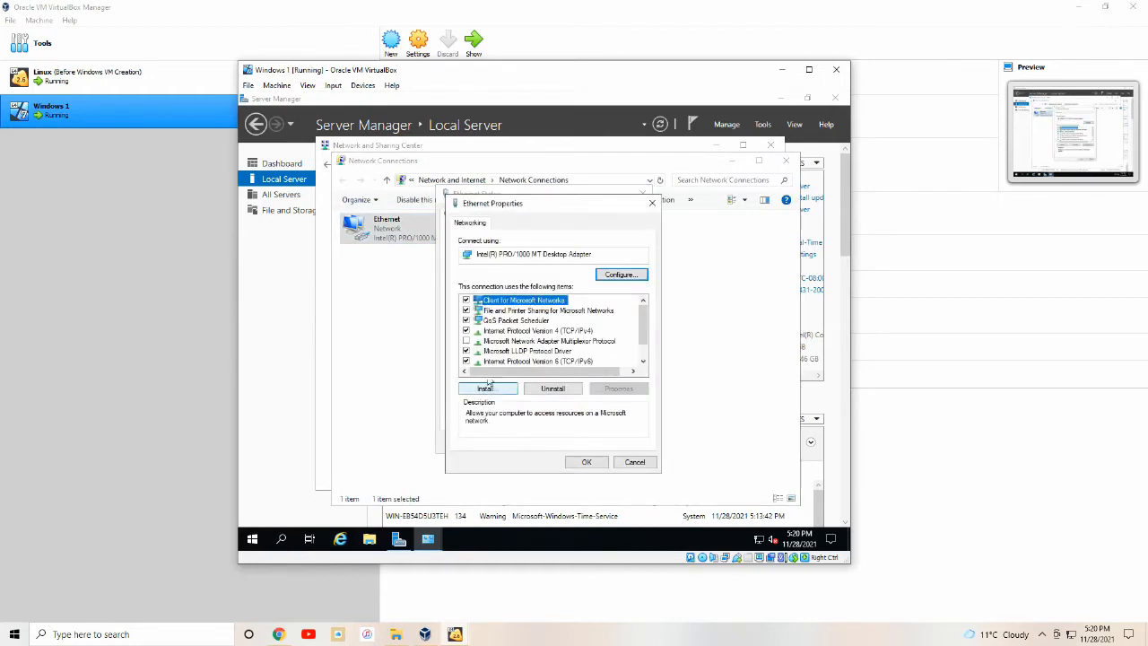
double_click(512, 330)
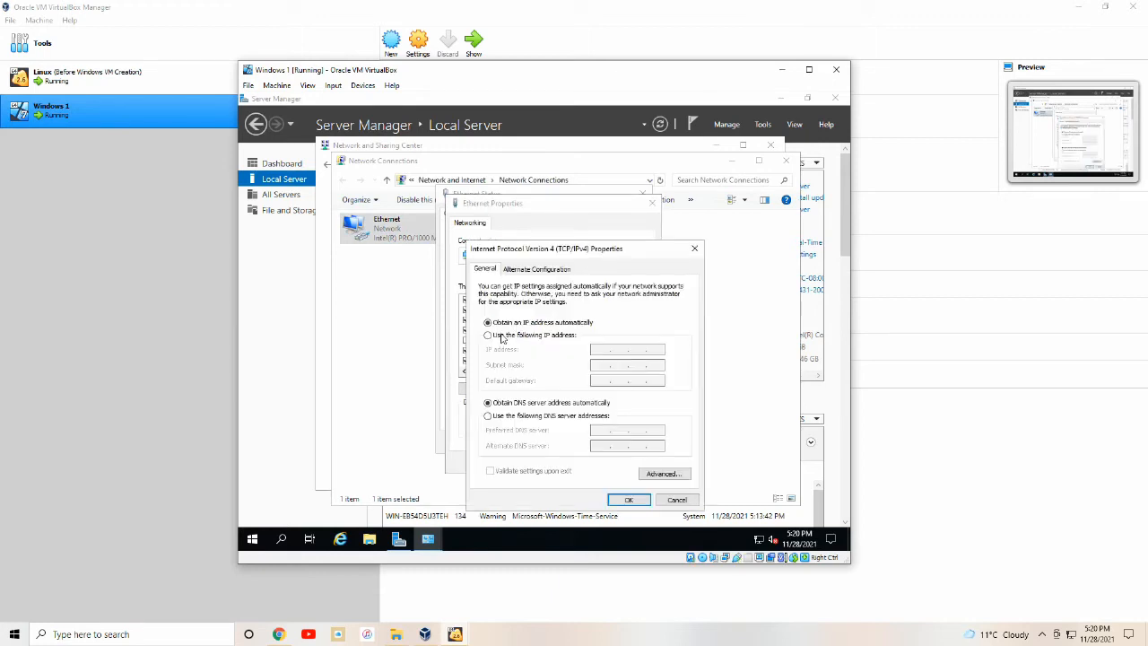
Switch IPv4 to 'Use the following IP address' and enter 192.168.5.20 with mask 255.255.255.0.
click(502, 337)
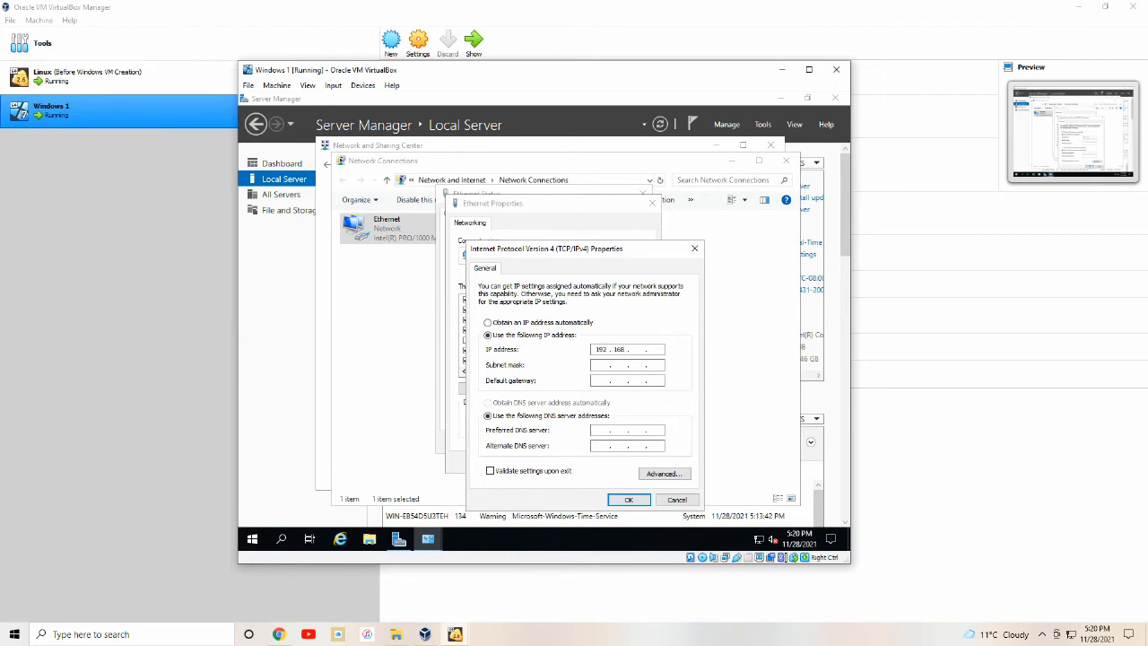
key(Tab)
key(Tab)
key(Tab)
key(Tab)
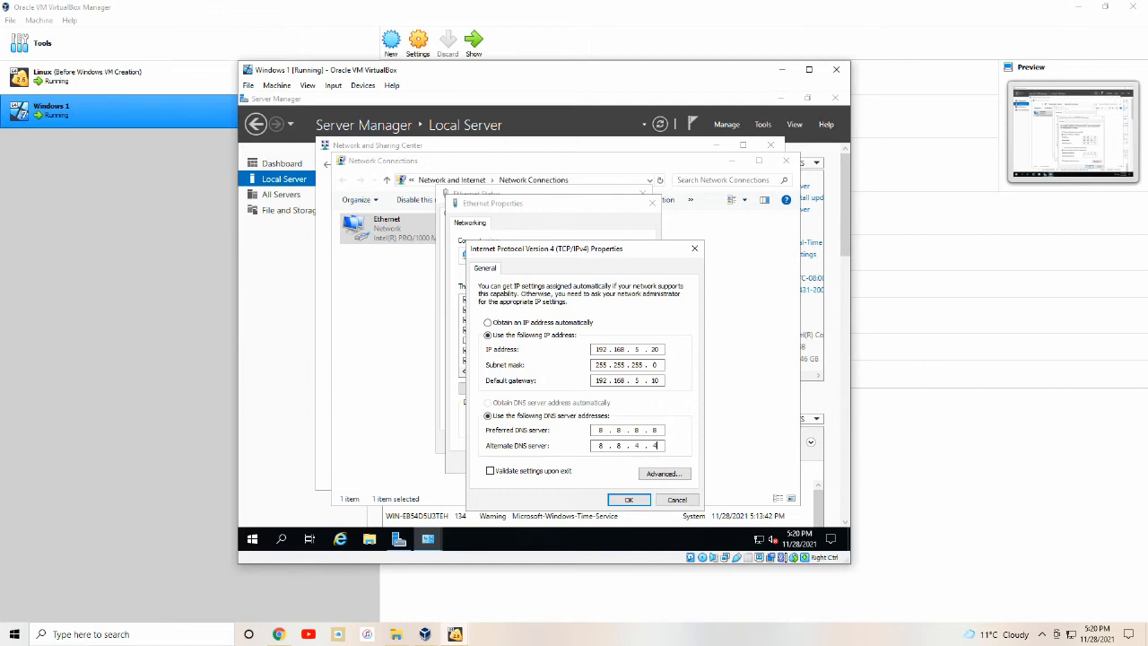
Save the static IP 192.168.5.20 with gateway 192.168.5.10, decline network discovery, and close all network windows.
click(616, 500)
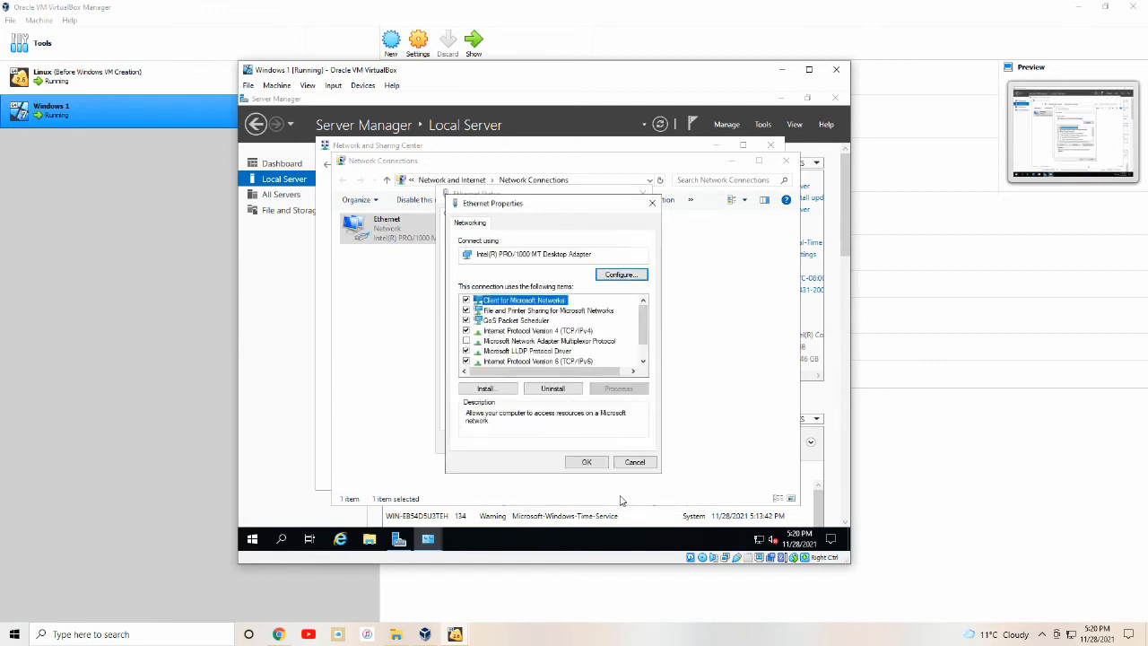
click(599, 464)
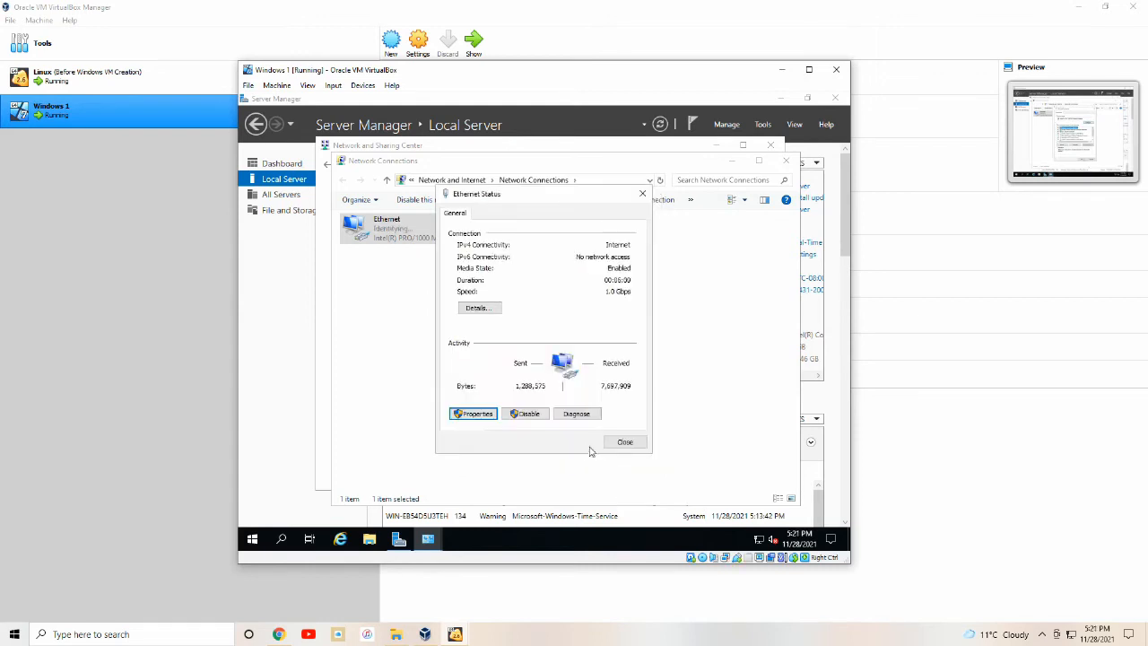
click(624, 446)
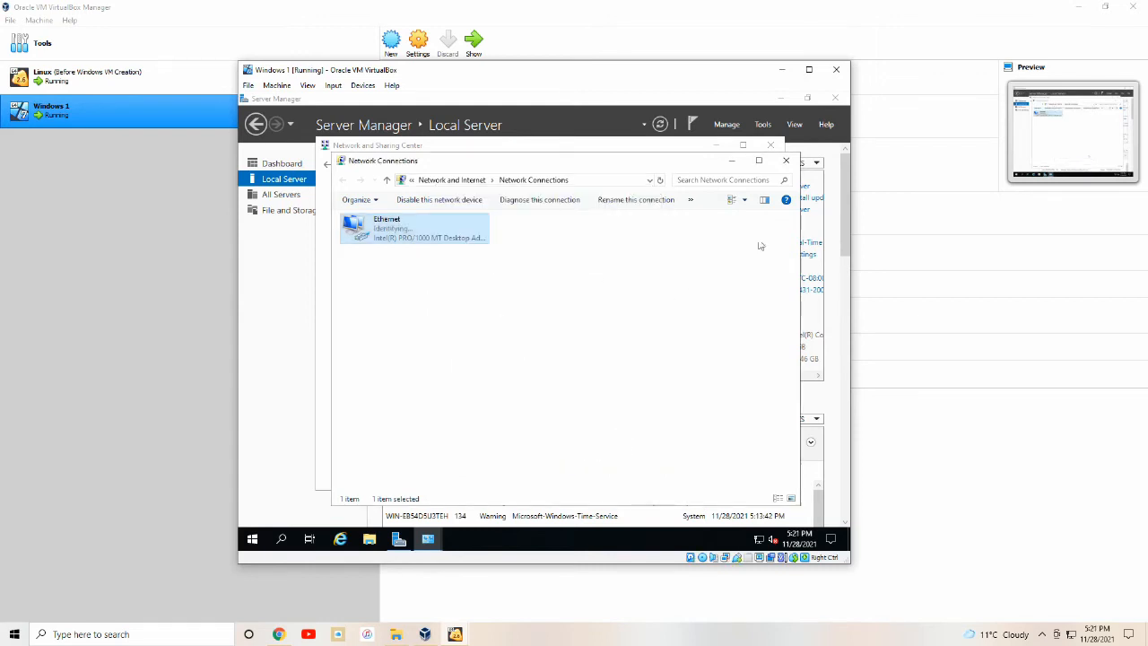
click(786, 161)
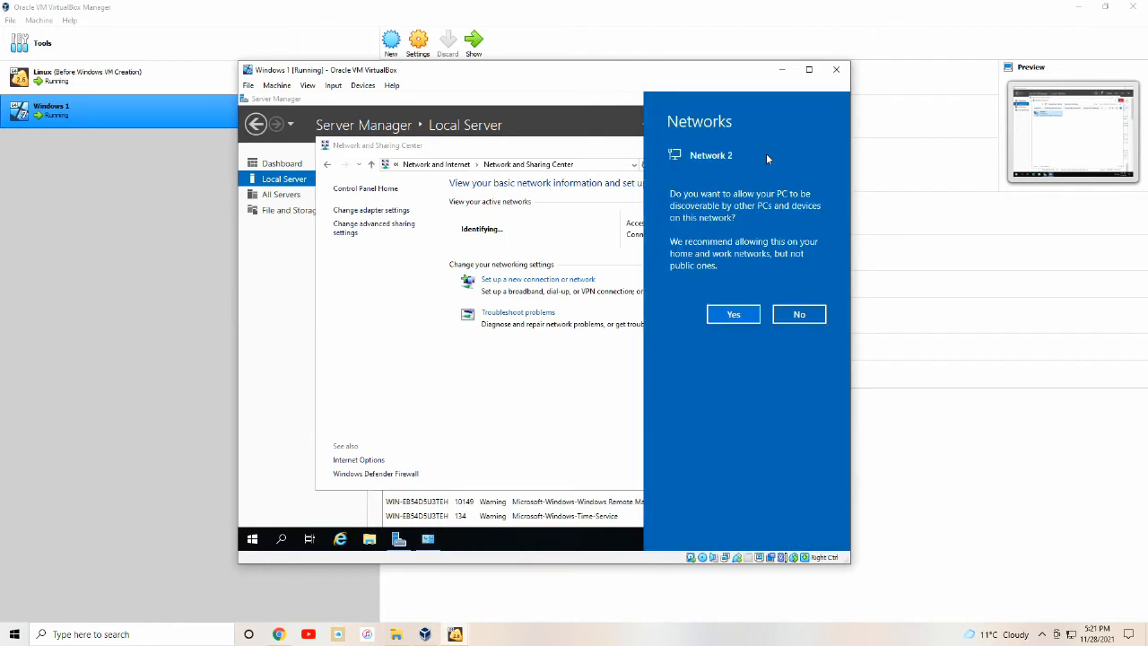
click(799, 314)
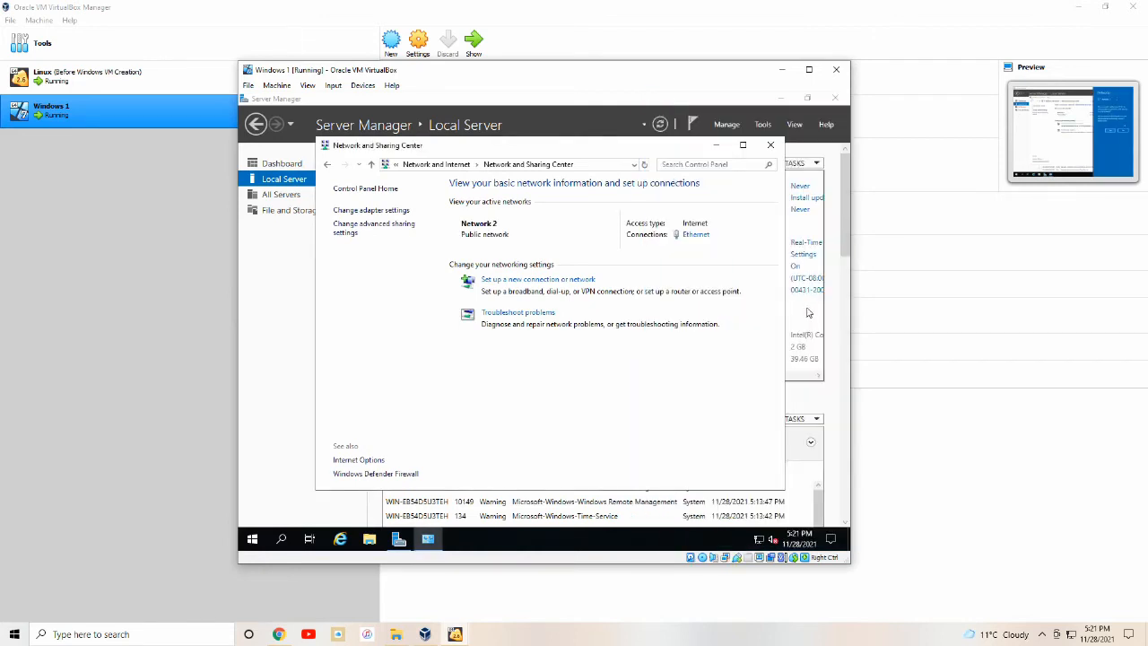
click(770, 145)
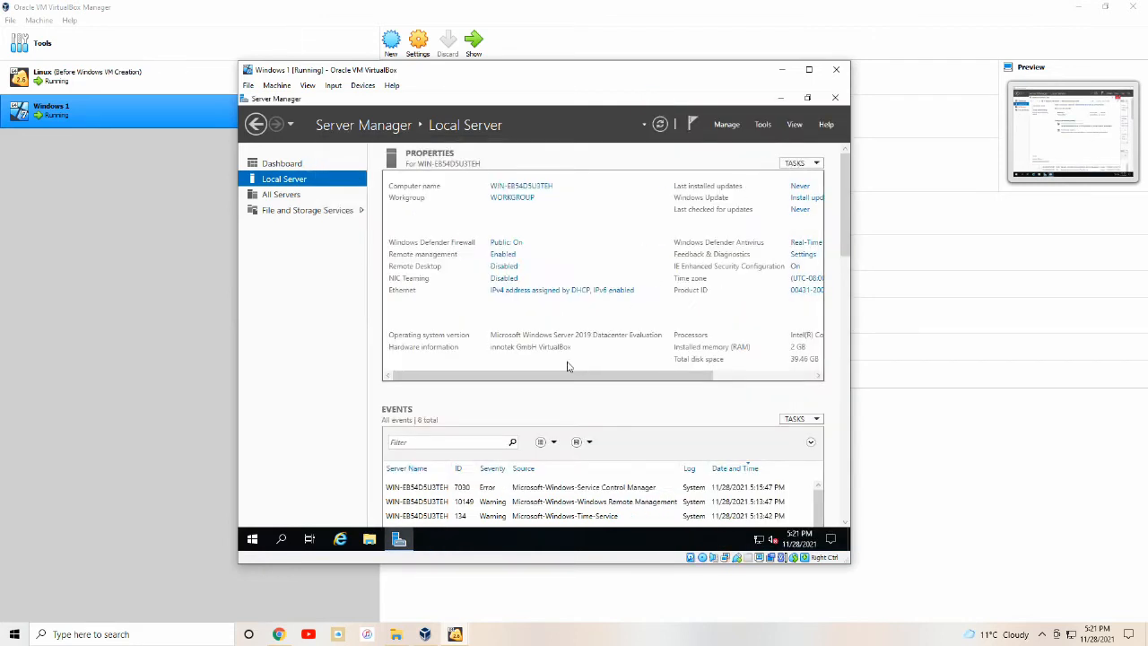
click(256, 542)
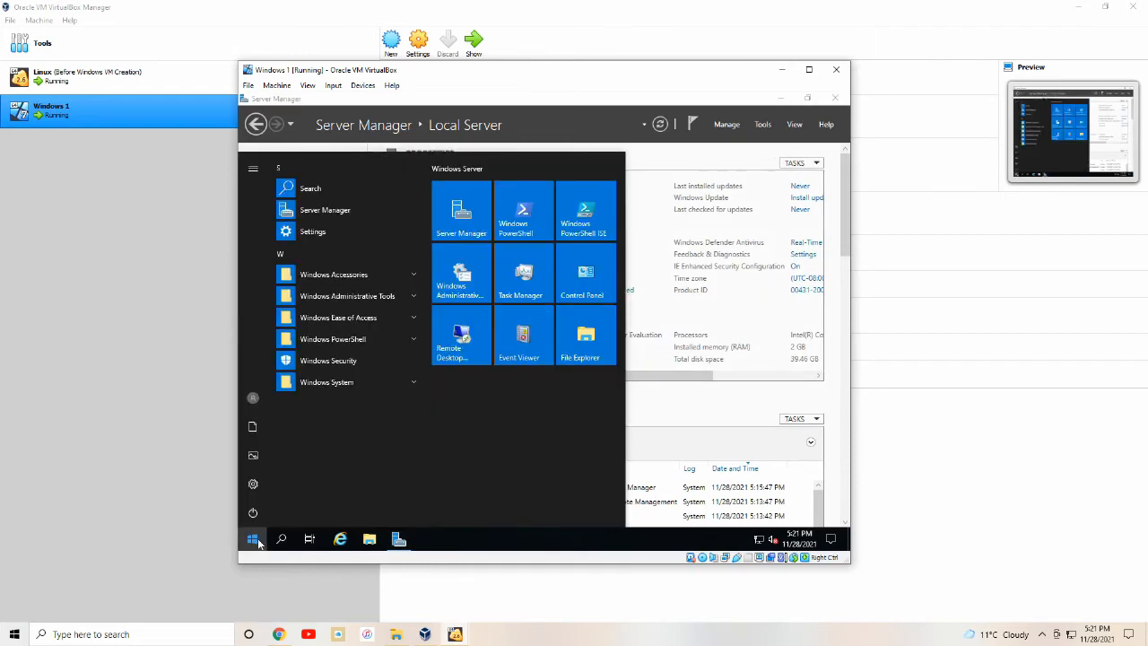
Run ipconfig in Command Prompt to confirm 192.168.5.20, mask 255.255.255.0 and gateway 192.168.5.10.
text(cmd)
key(Return)
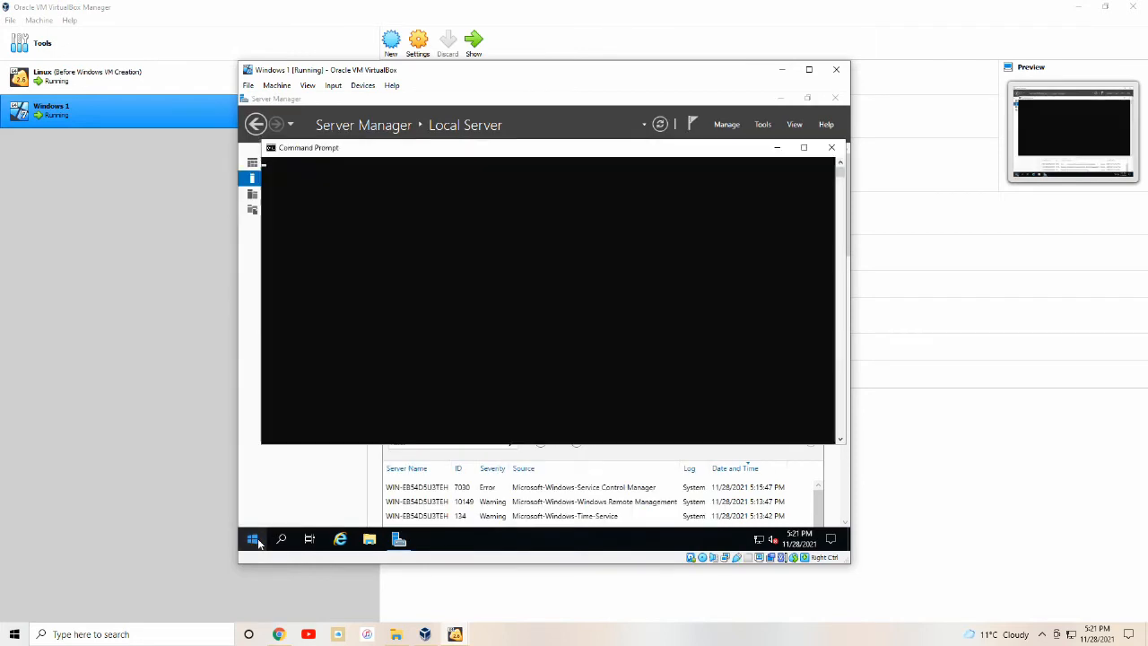
text(ipconfi)
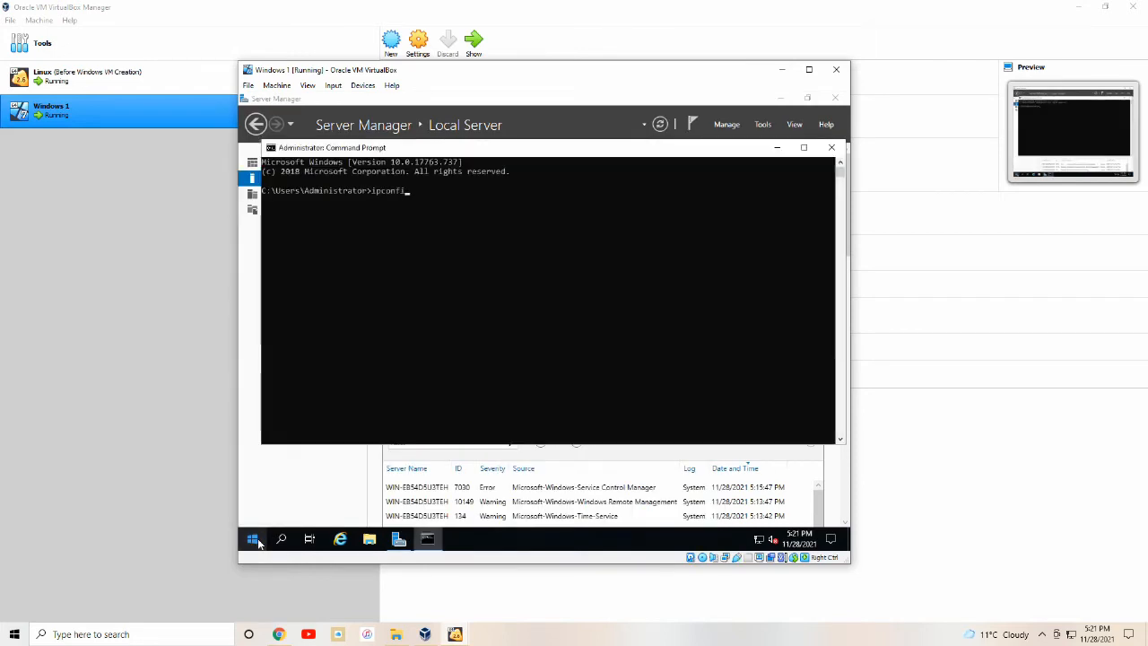
text(g)
key(Return)
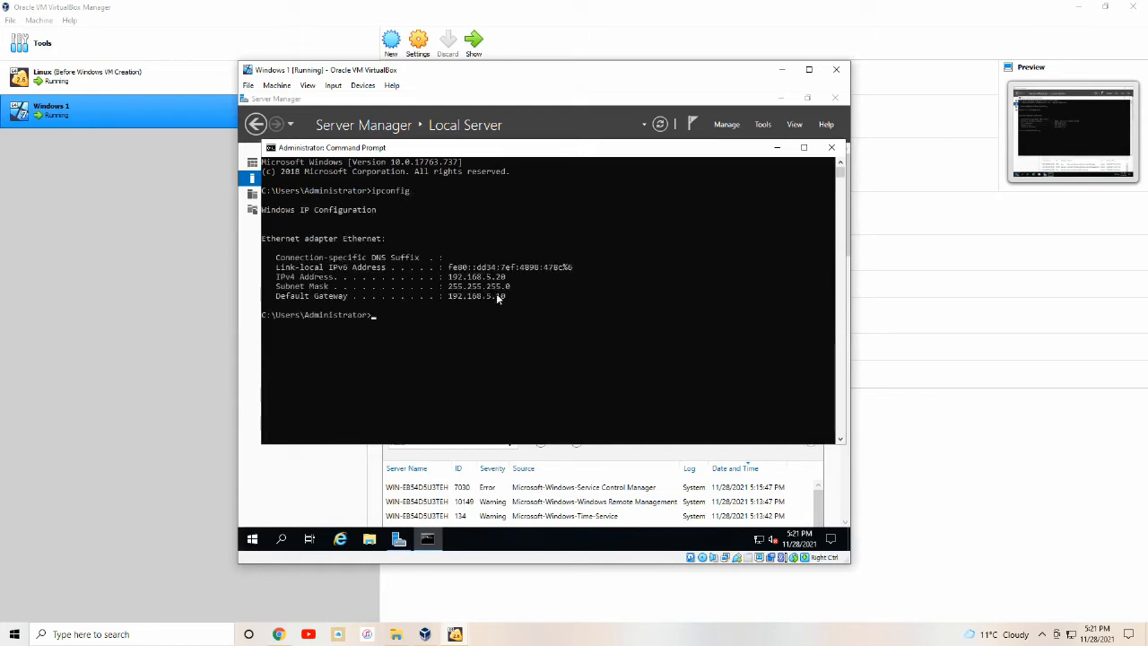
click(831, 147)
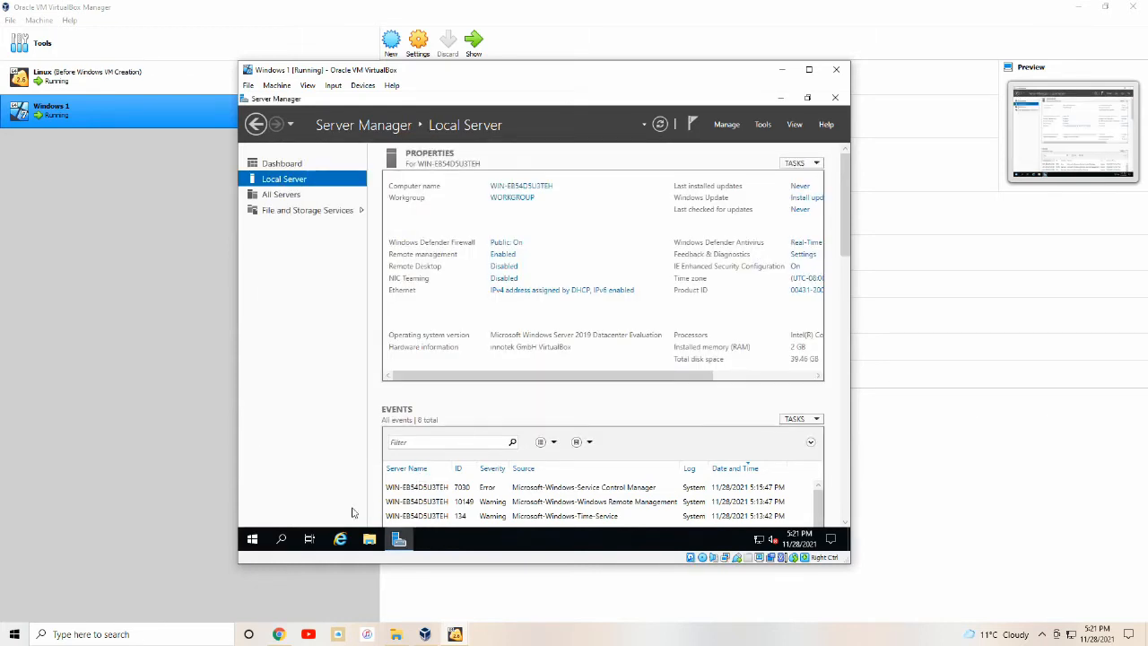
click(252, 538)
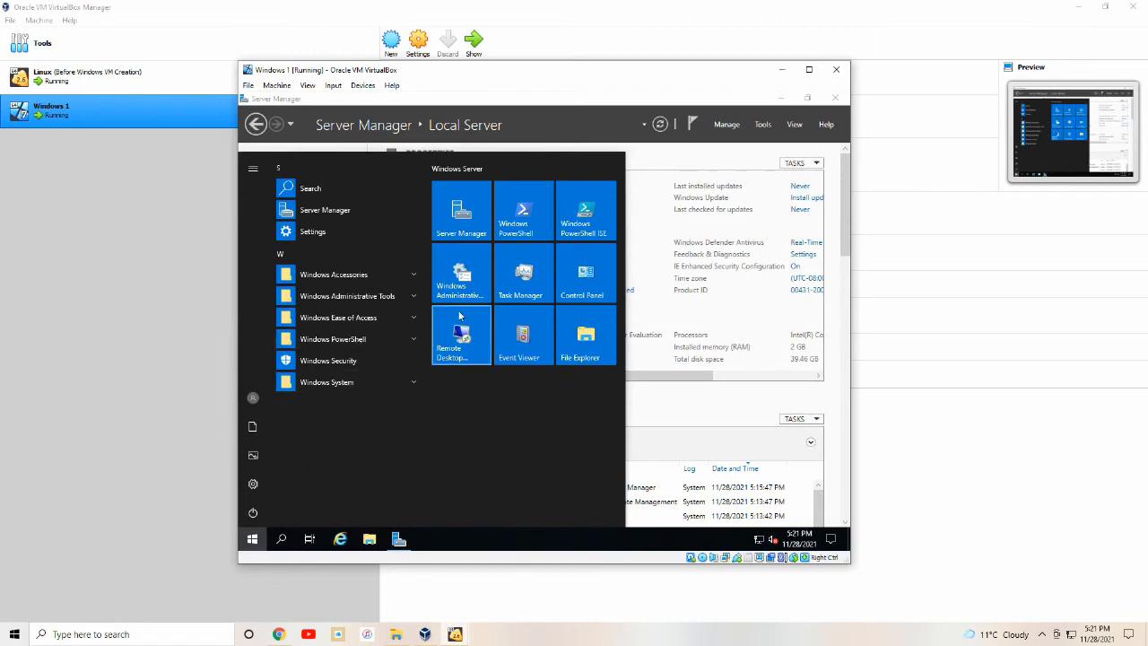
Turn Windows Defender Firewall off for both private and public networks through Control Panel.
click(580, 279)
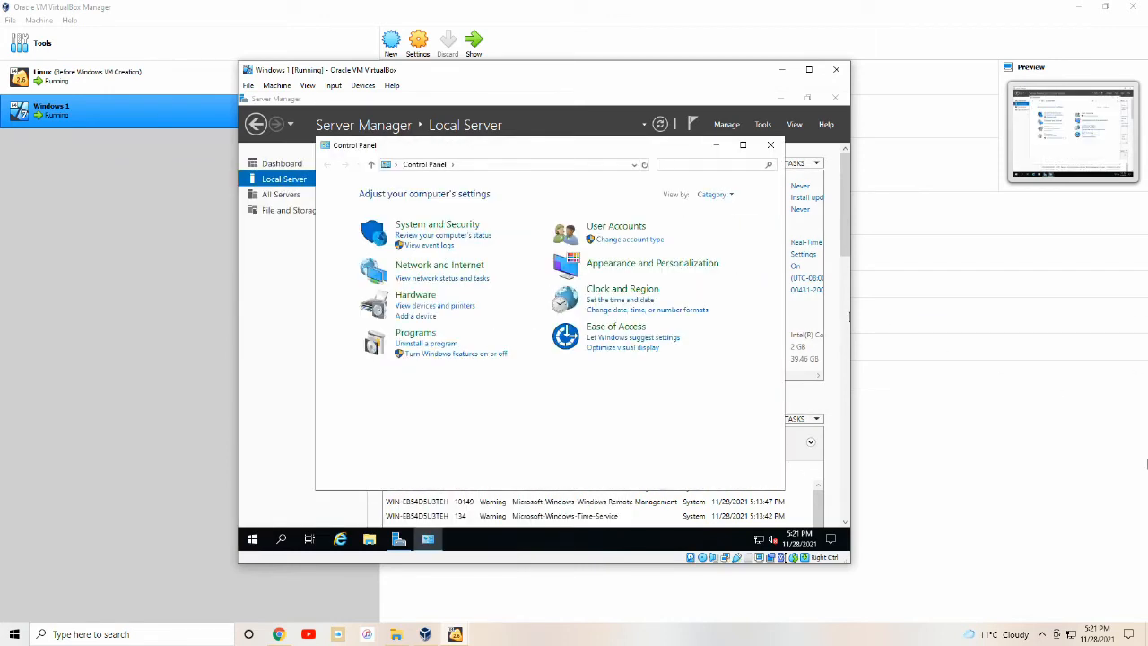
click(464, 225)
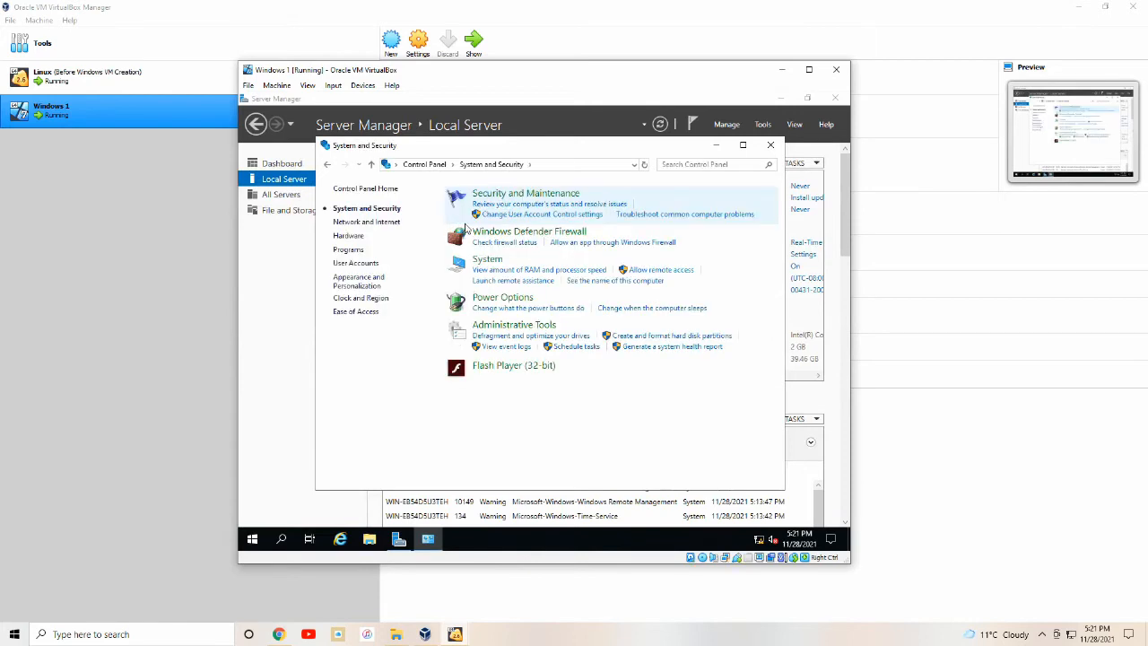
click(488, 241)
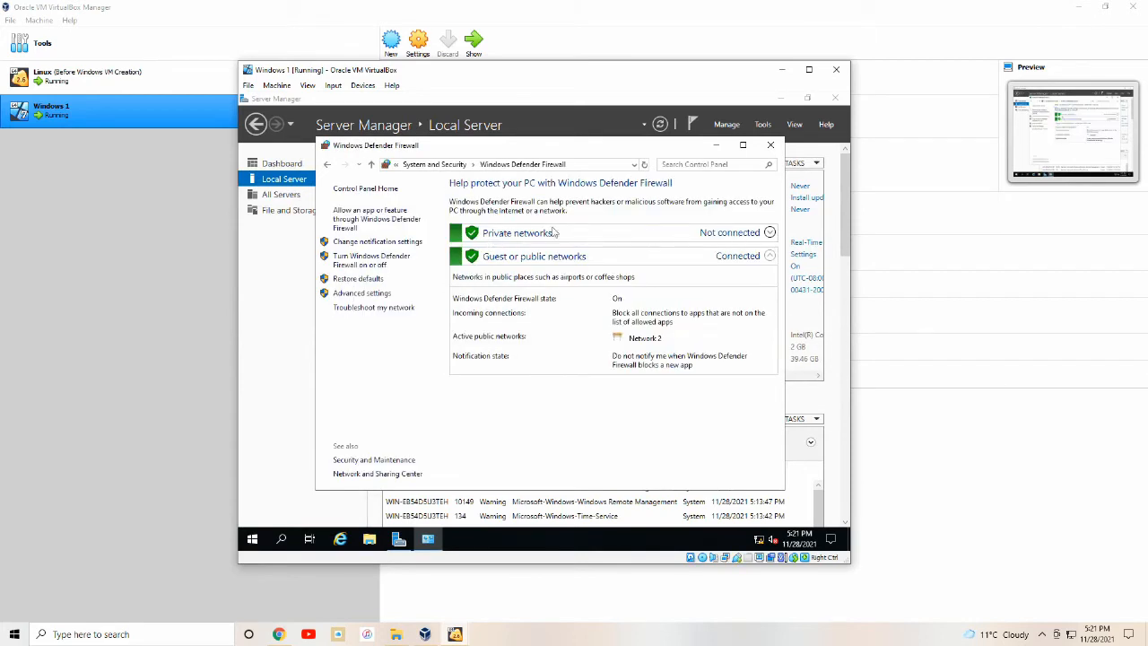
click(388, 263)
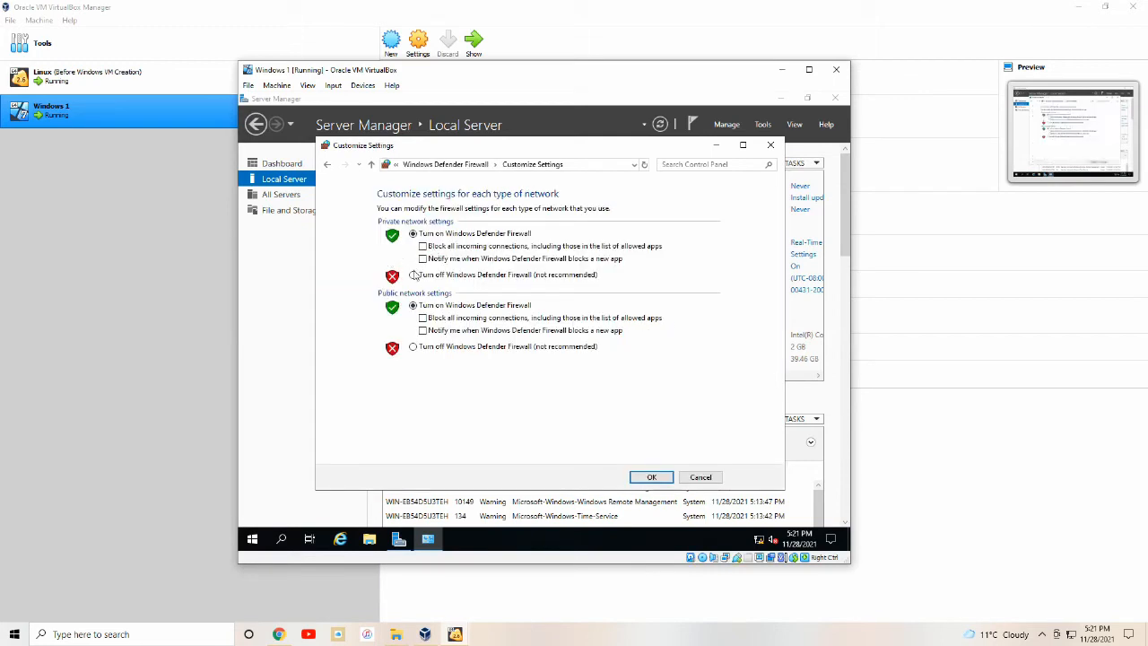
click(413, 274)
click(413, 346)
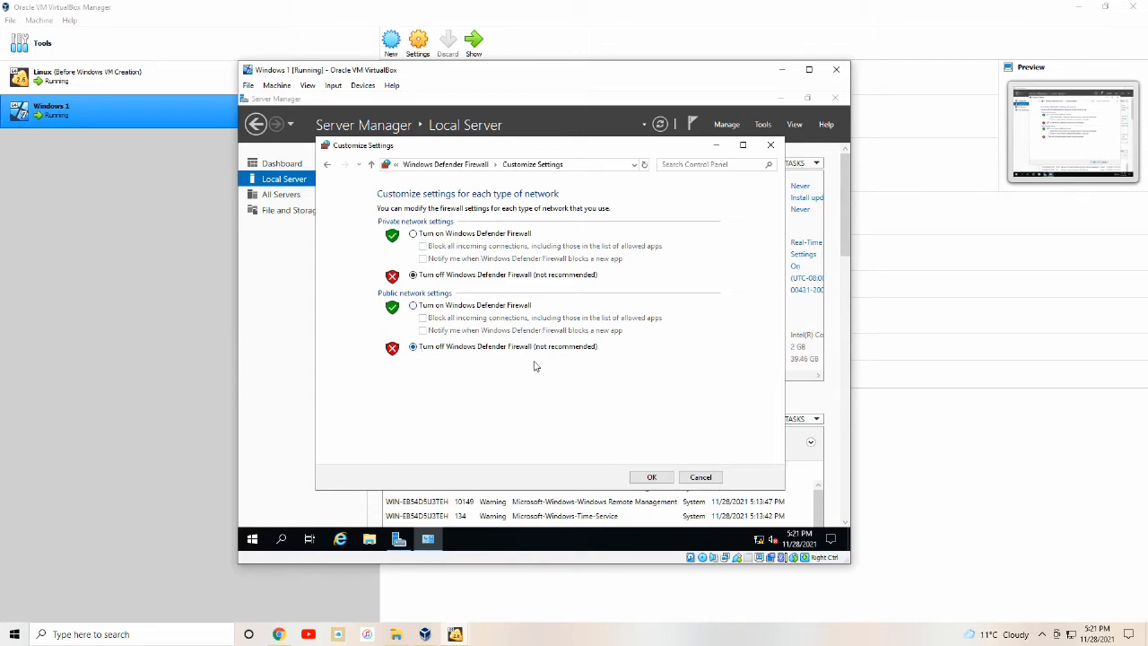
click(659, 481)
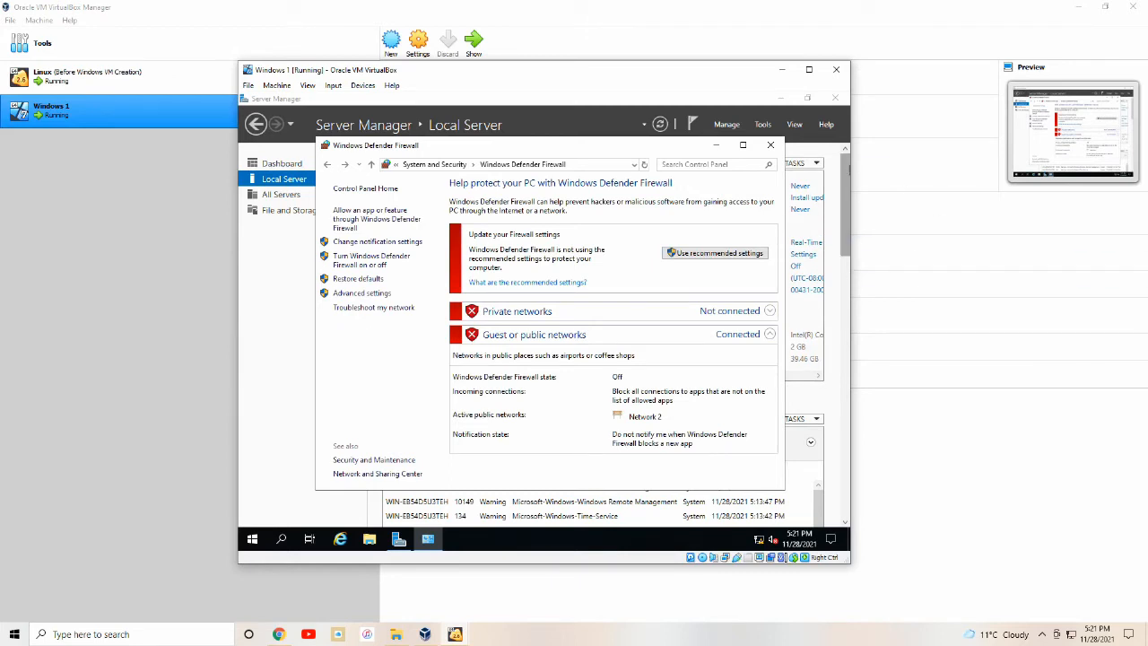
click(769, 145)
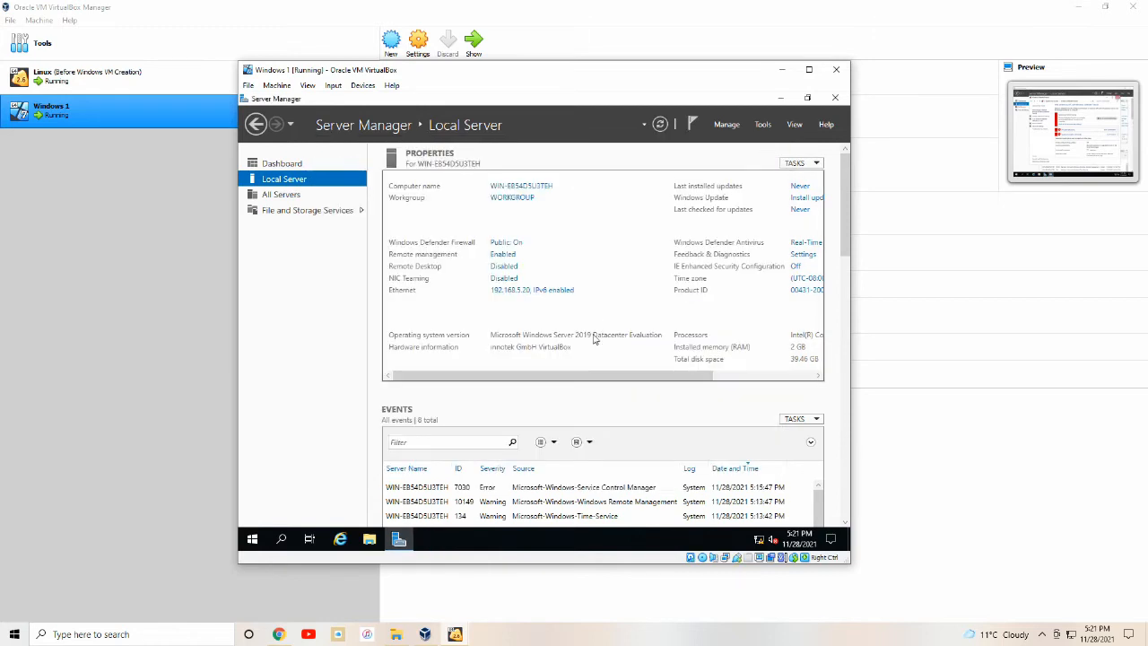
Launch the Services console from the Run dialog.
click(254, 543)
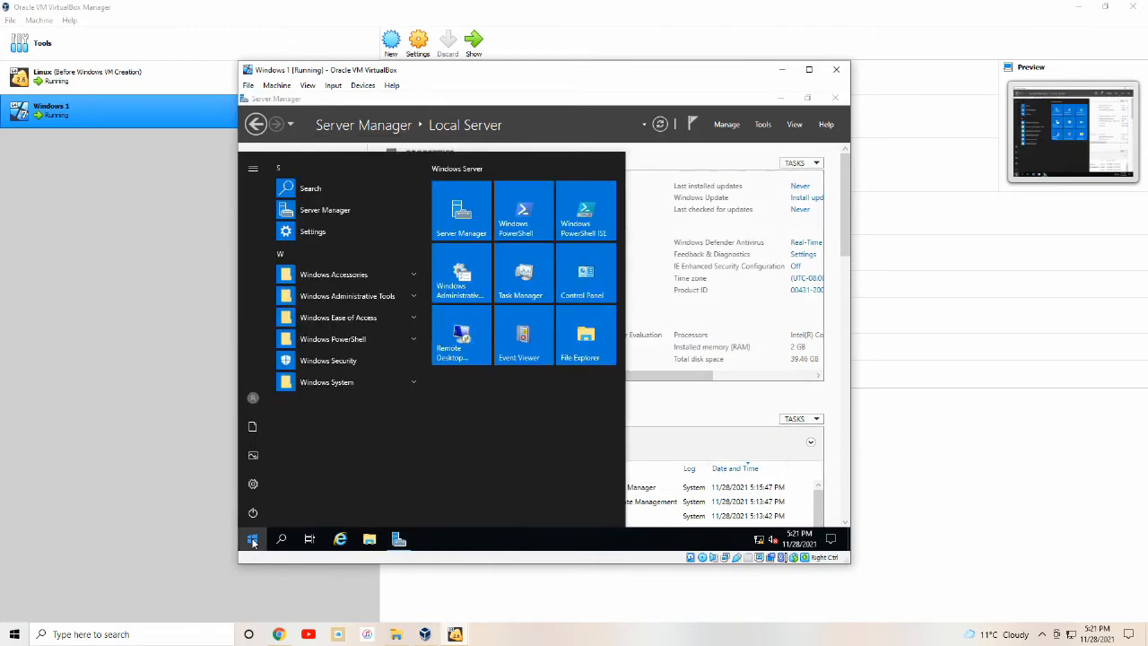
text(run)
key(Return)
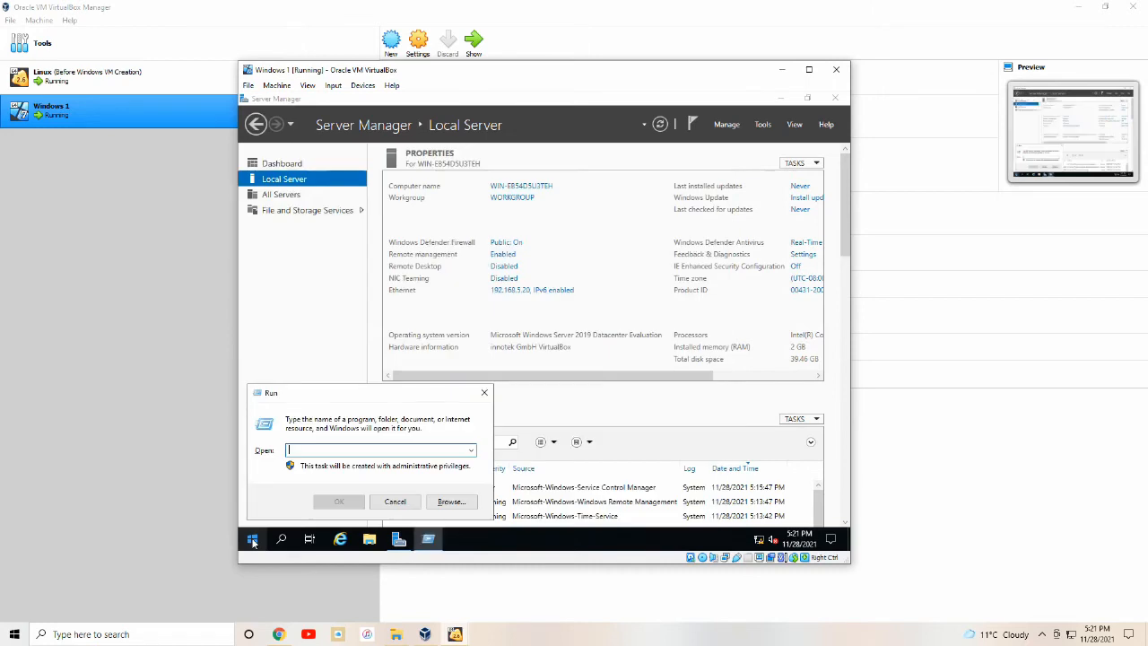
text(services.msc)
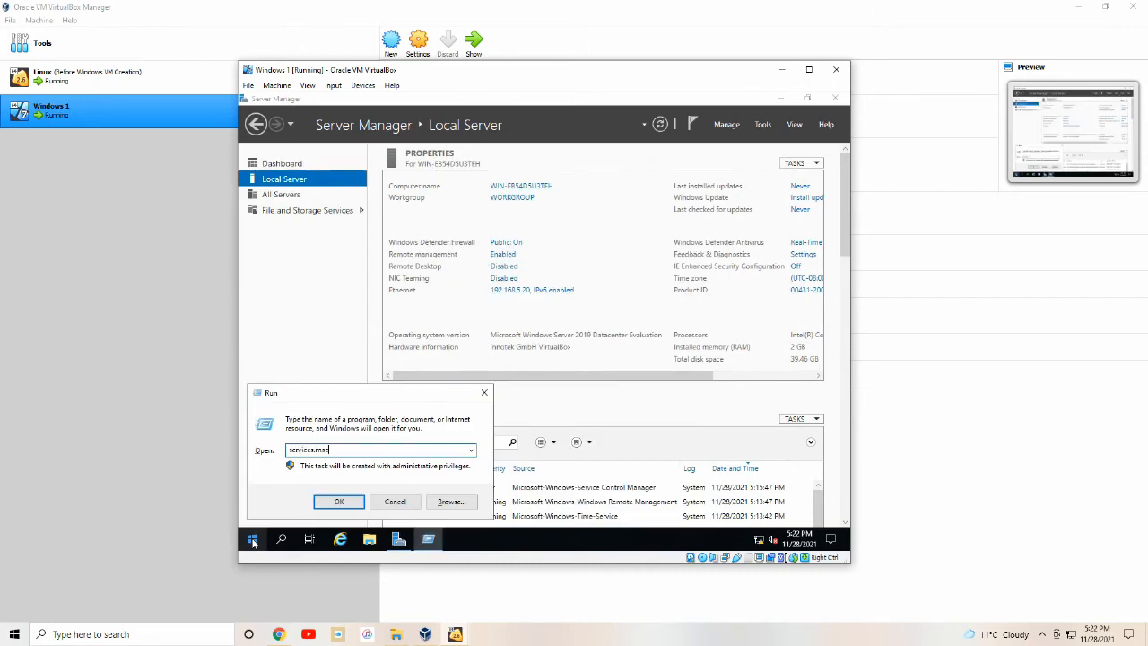
key(Return)
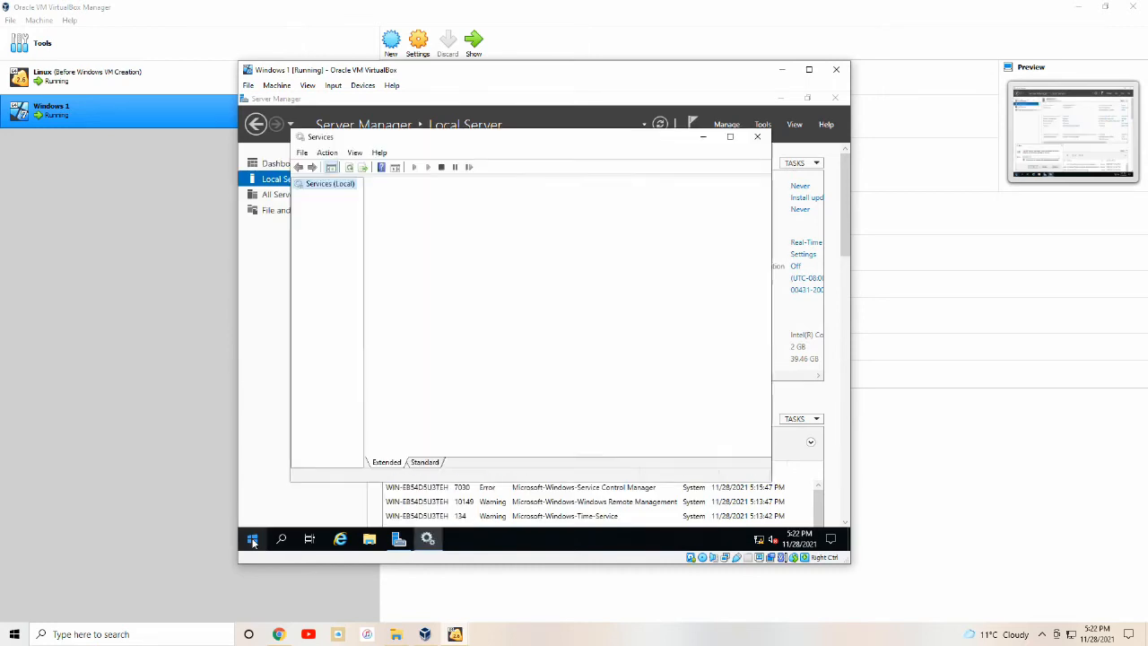
Set Windows Audio's startup type to Automatic, start the service, and apply.
scroll(549, 255, down, 20)
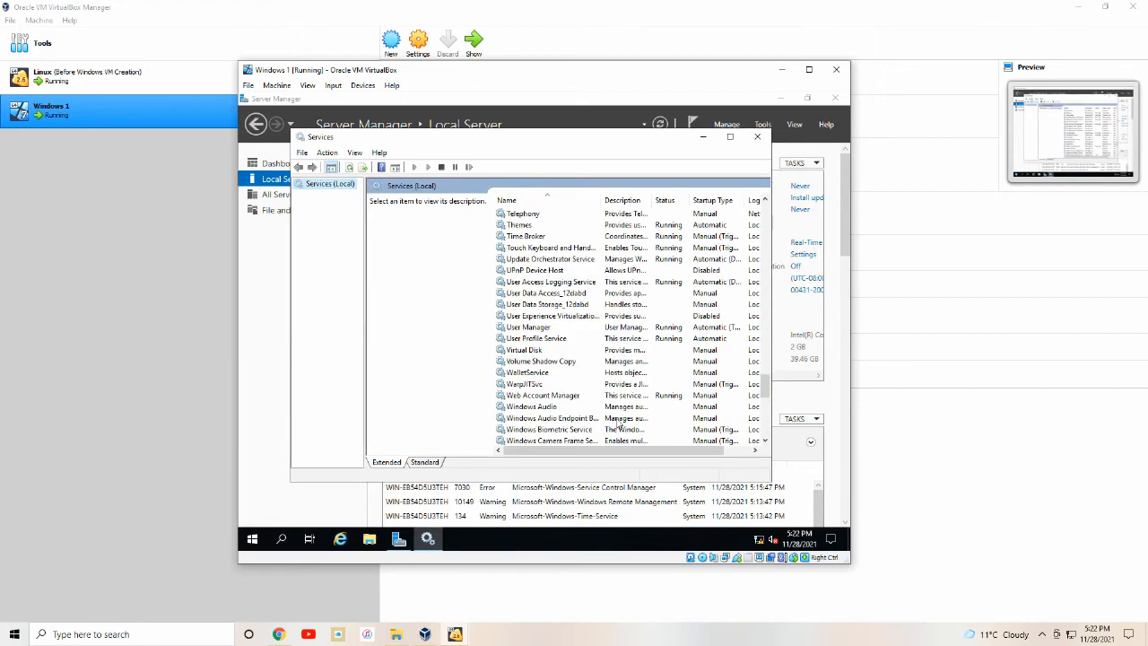
double_click(575, 405)
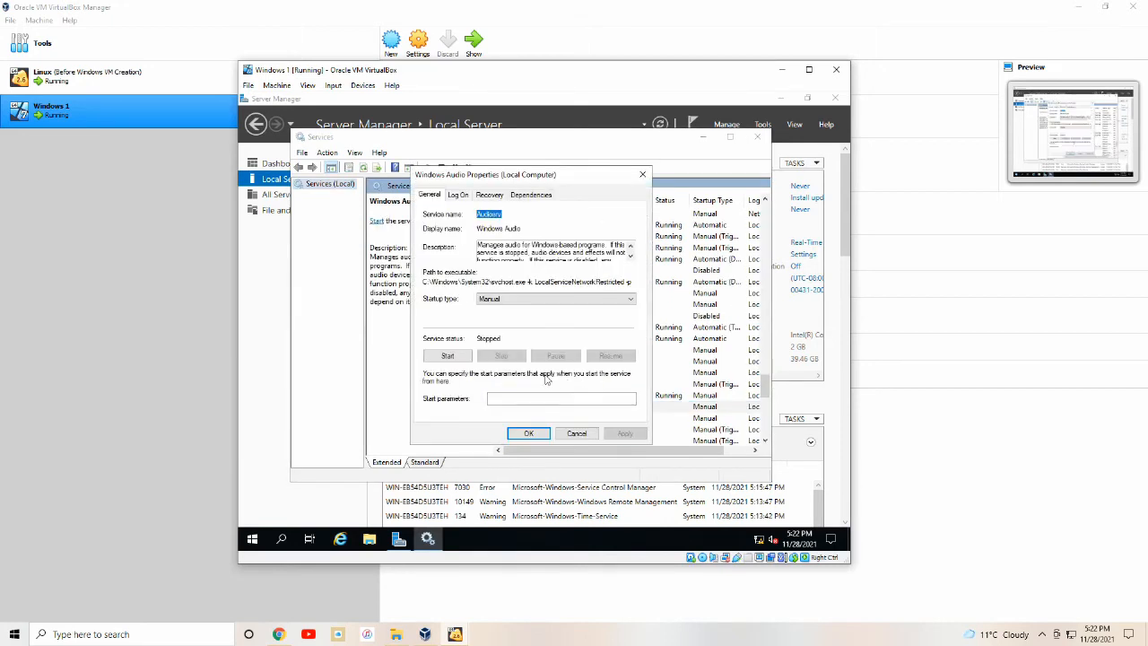
click(502, 300)
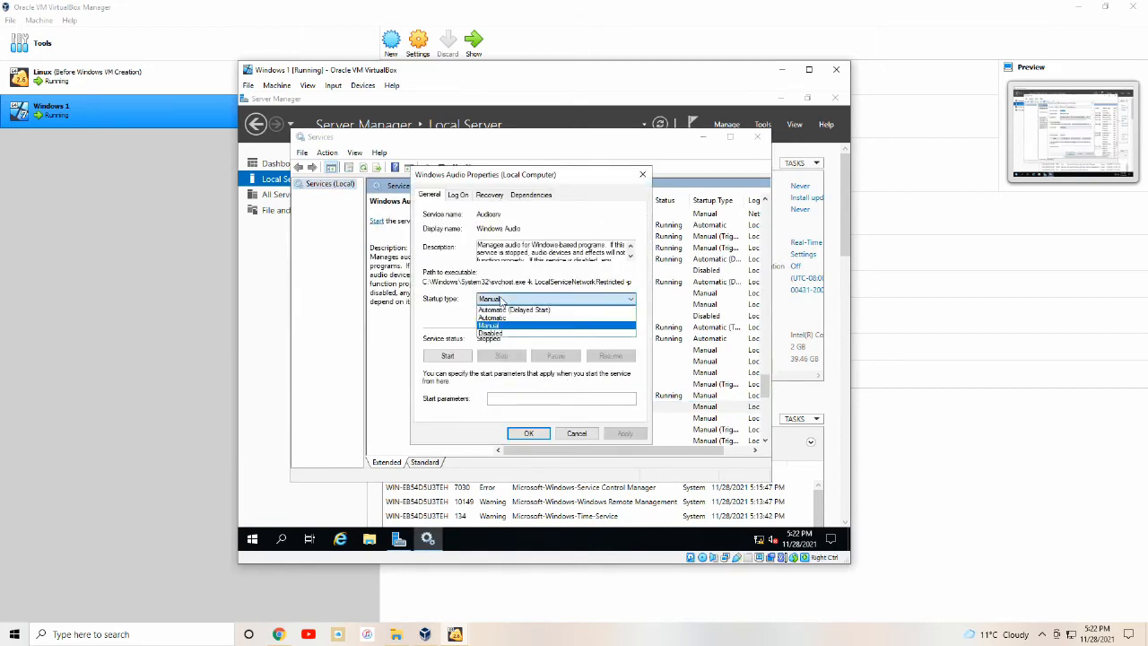
click(491, 318)
click(447, 357)
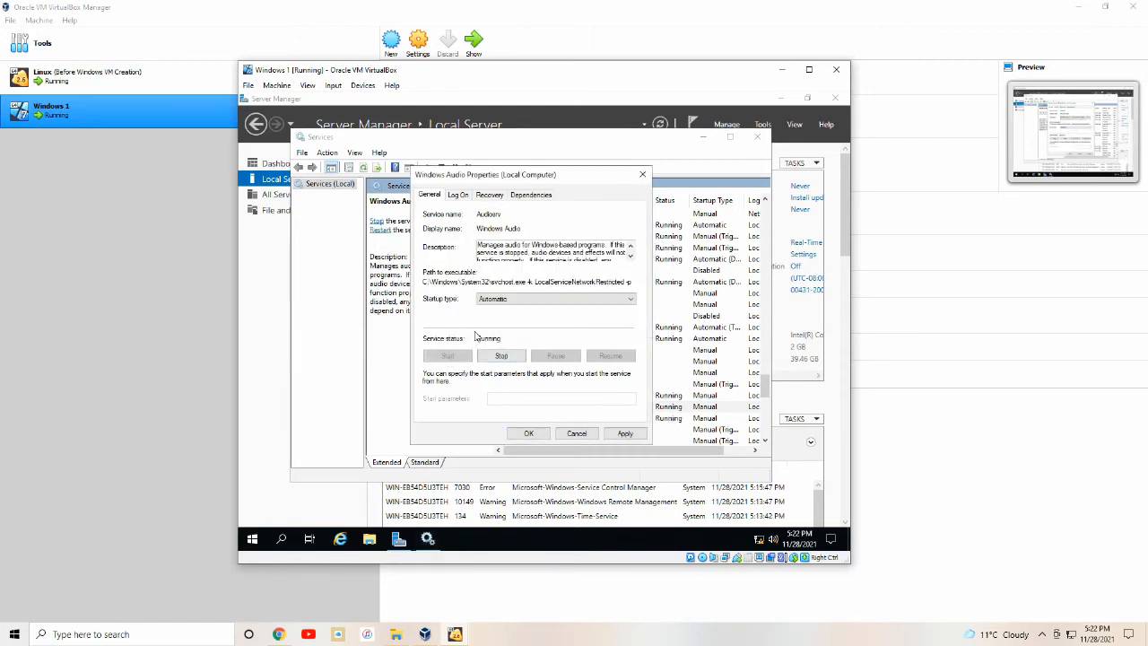
click(625, 434)
click(528, 433)
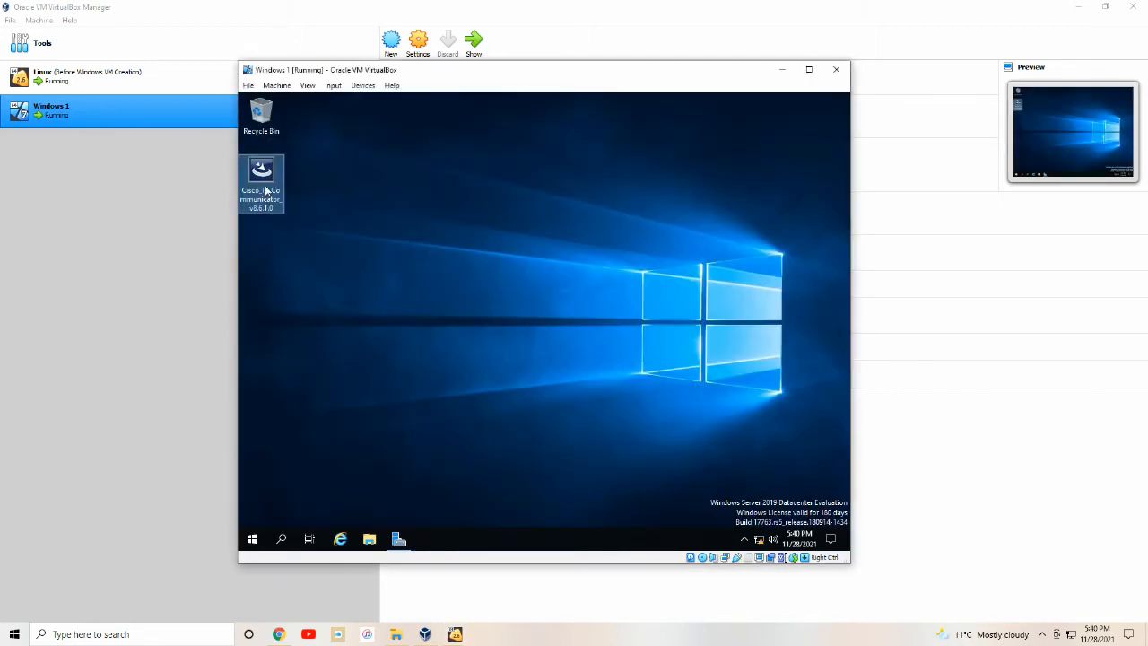
Install Cisco IP Communicator 8.6.1.0 in English, accepting the license and default install folder.
double_click(266, 190)
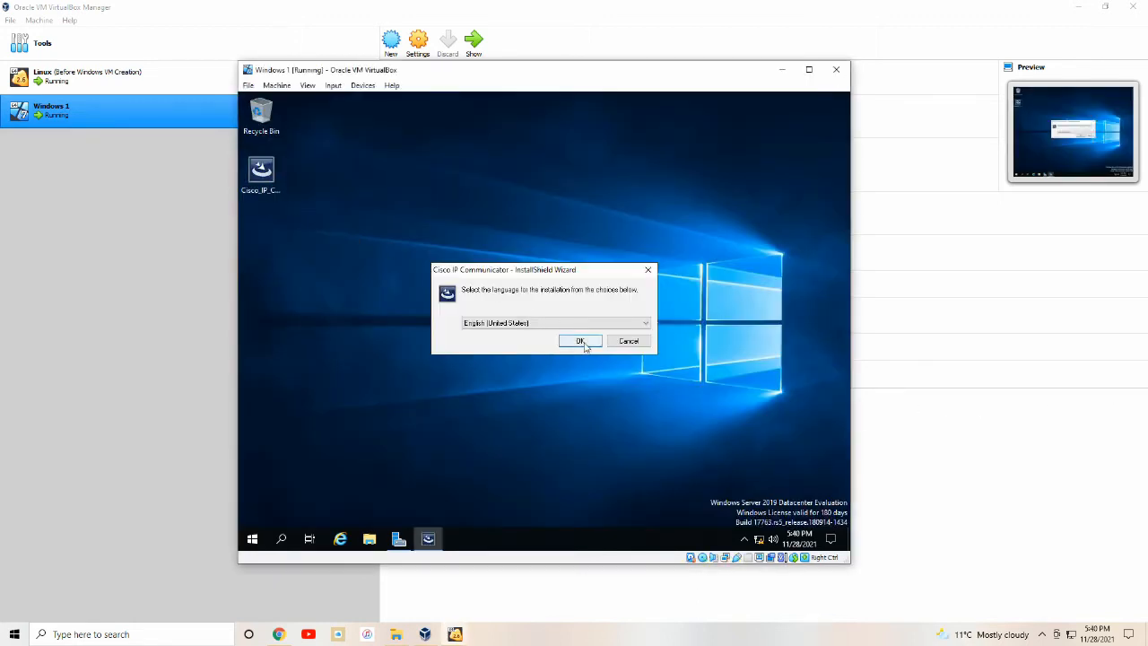
click(585, 341)
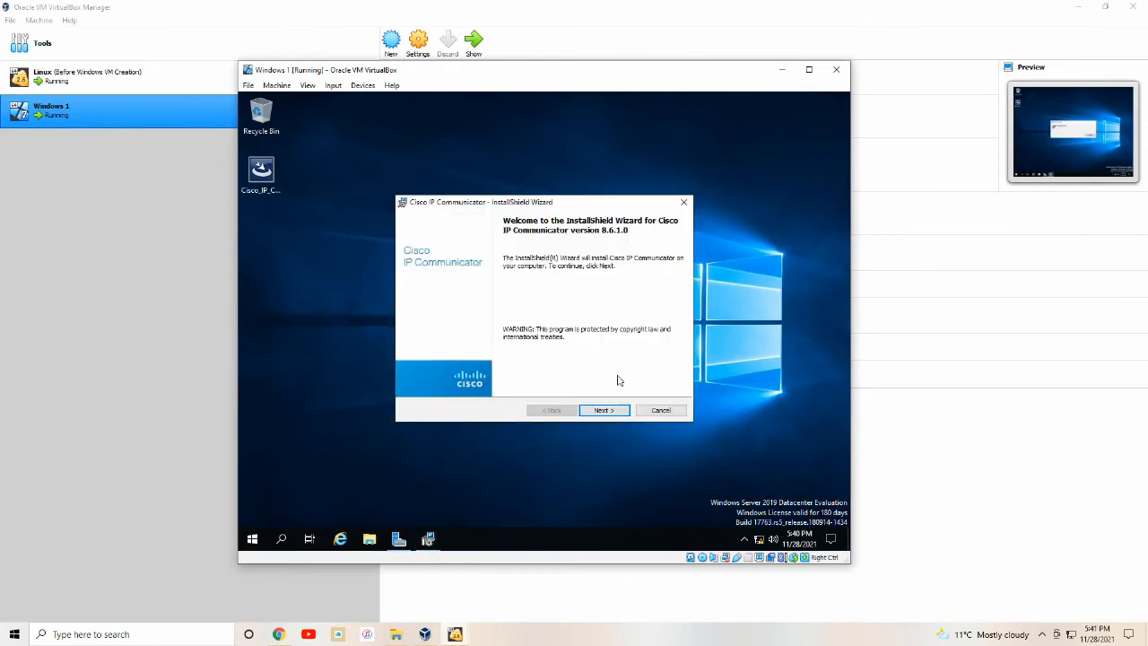
click(612, 412)
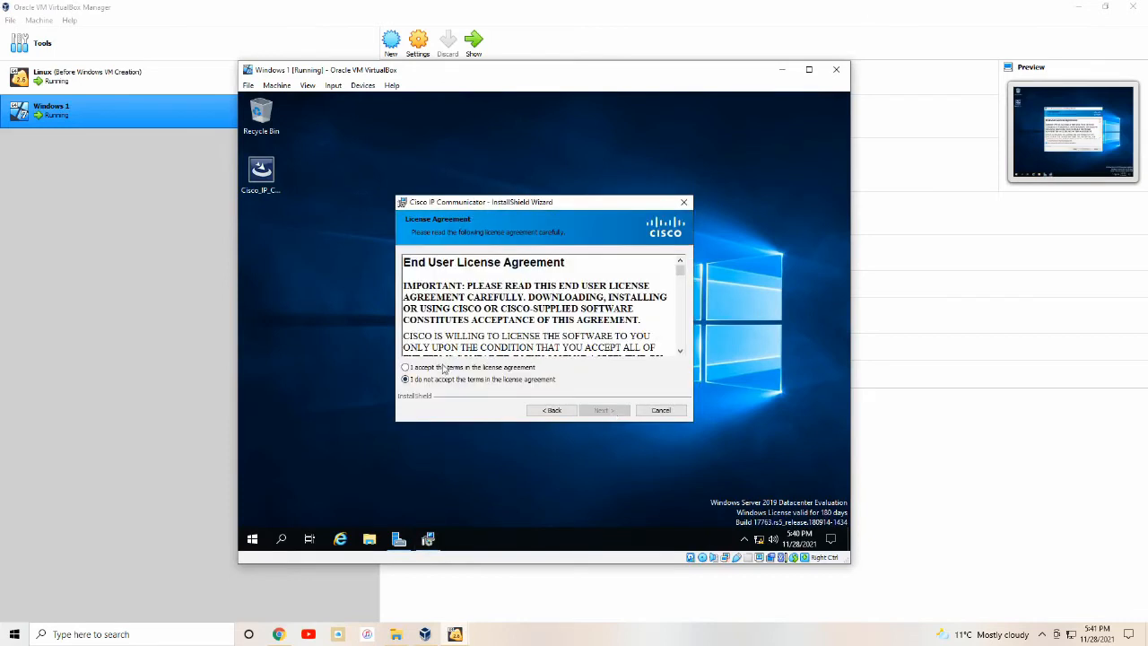
click(448, 369)
click(591, 412)
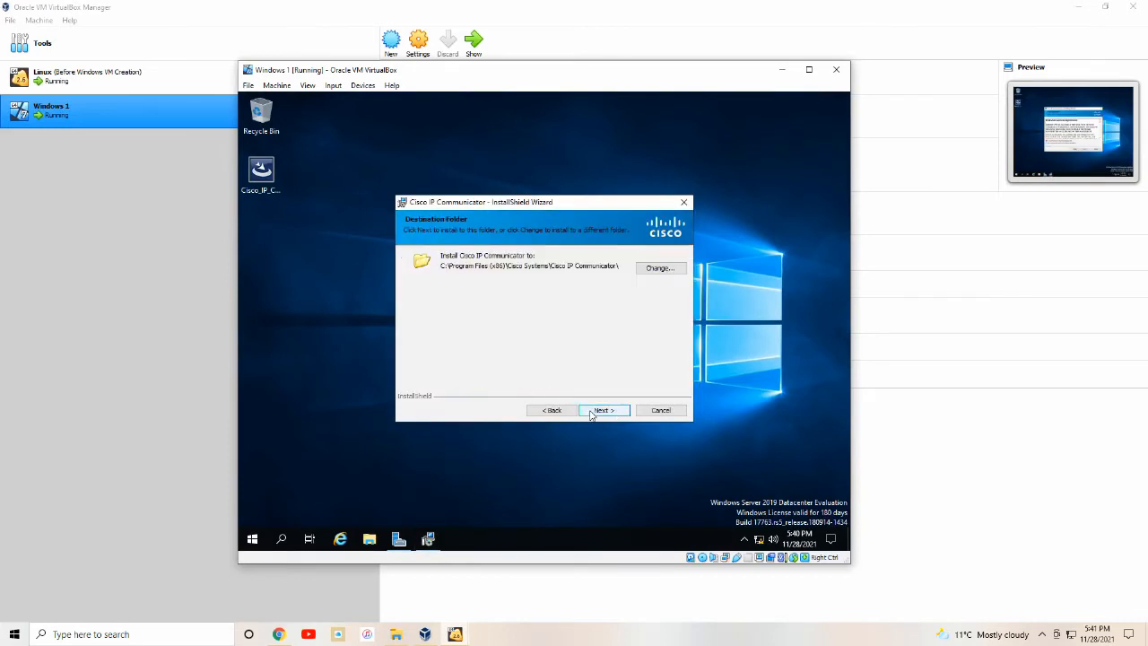
click(592, 413)
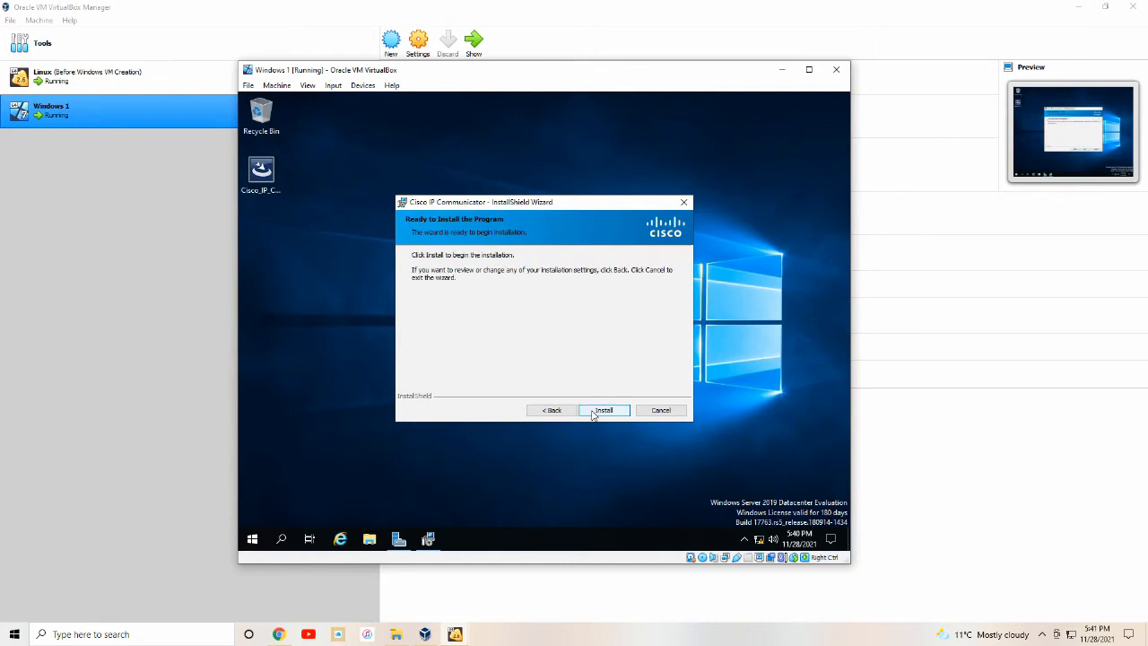
click(592, 412)
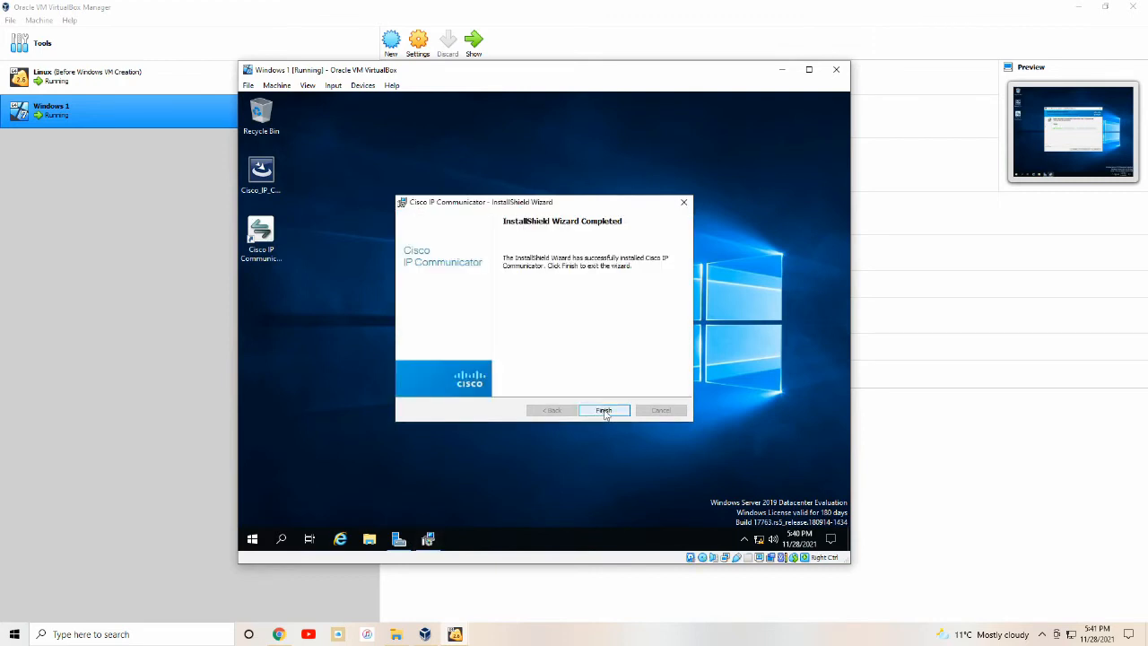
click(604, 410)
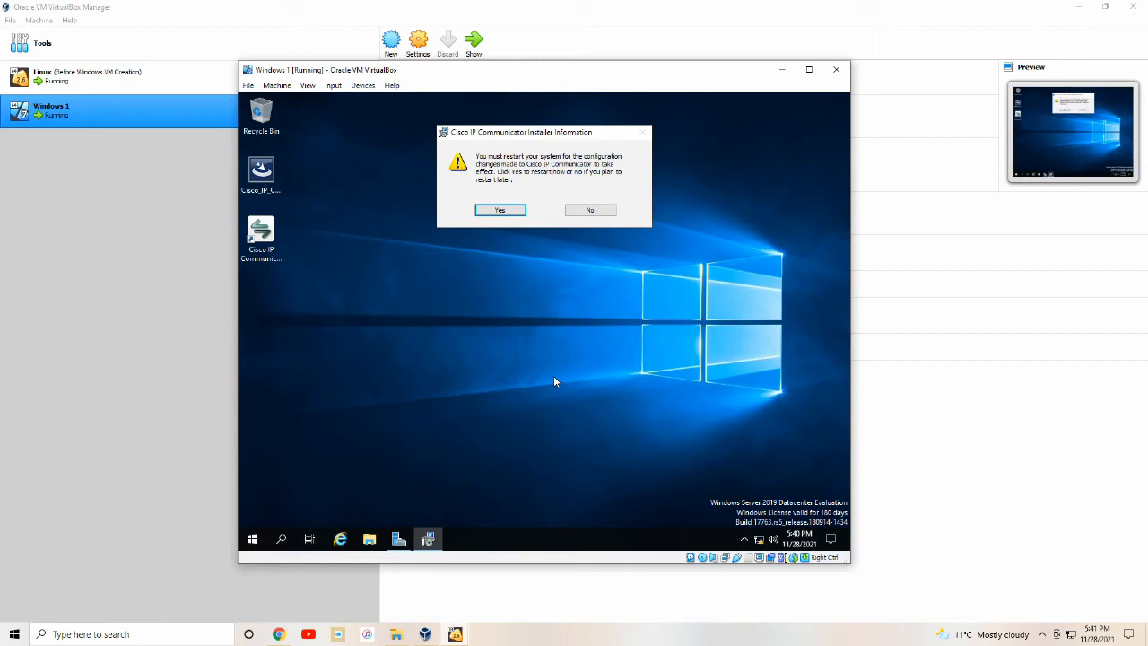
Restart the system, then tune speakers with default audio devices by playing a sample sound.
click(508, 210)
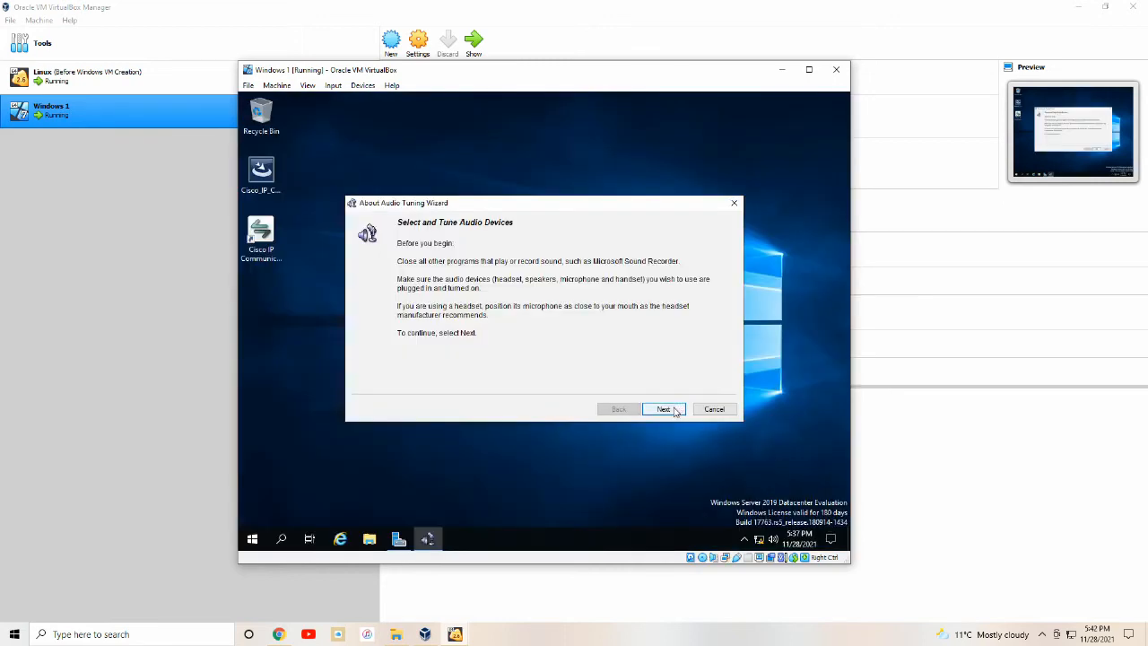
click(664, 409)
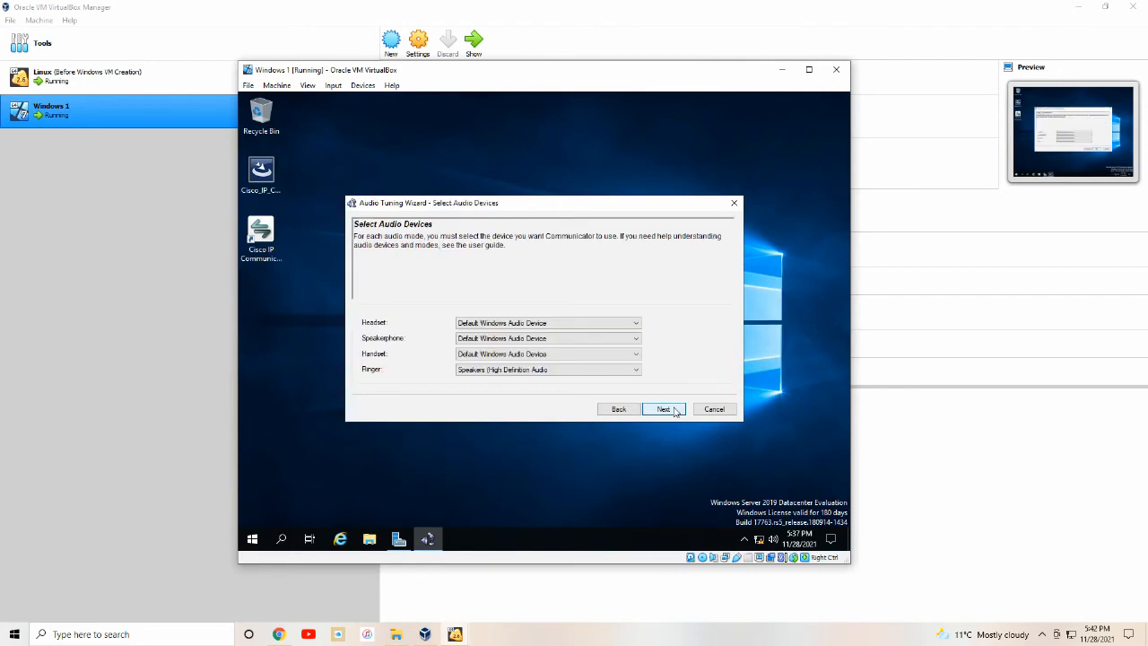
click(674, 412)
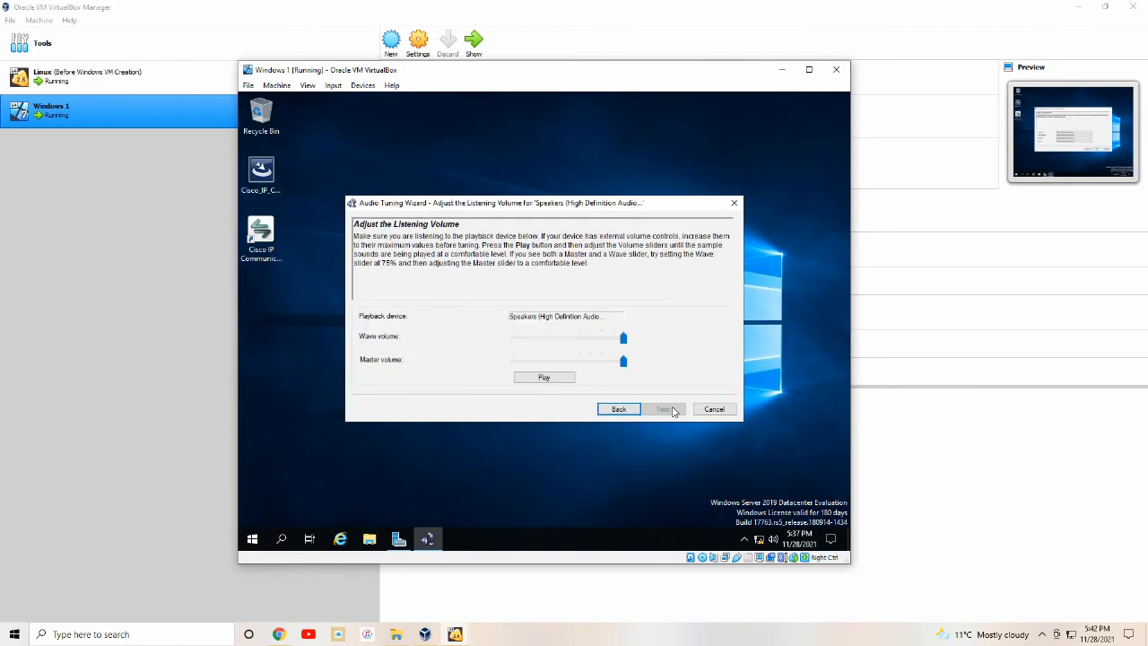
click(564, 380)
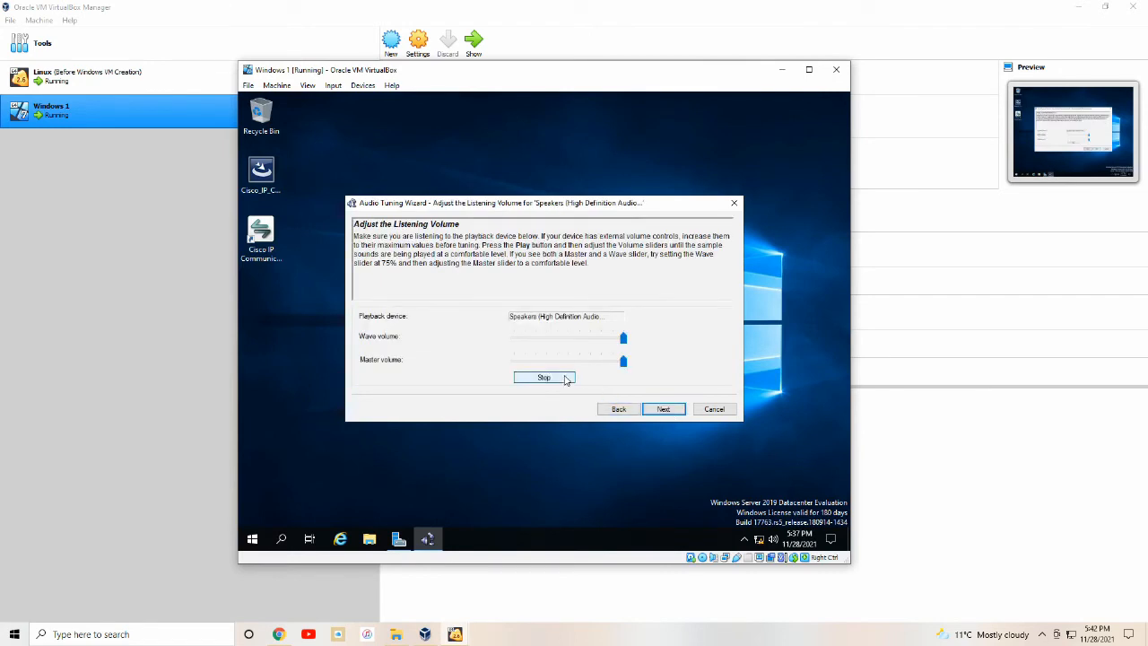
click(670, 410)
Test the microphone level, finish audio tuning, and dismiss the TFTP-unreachable warning.
click(545, 375)
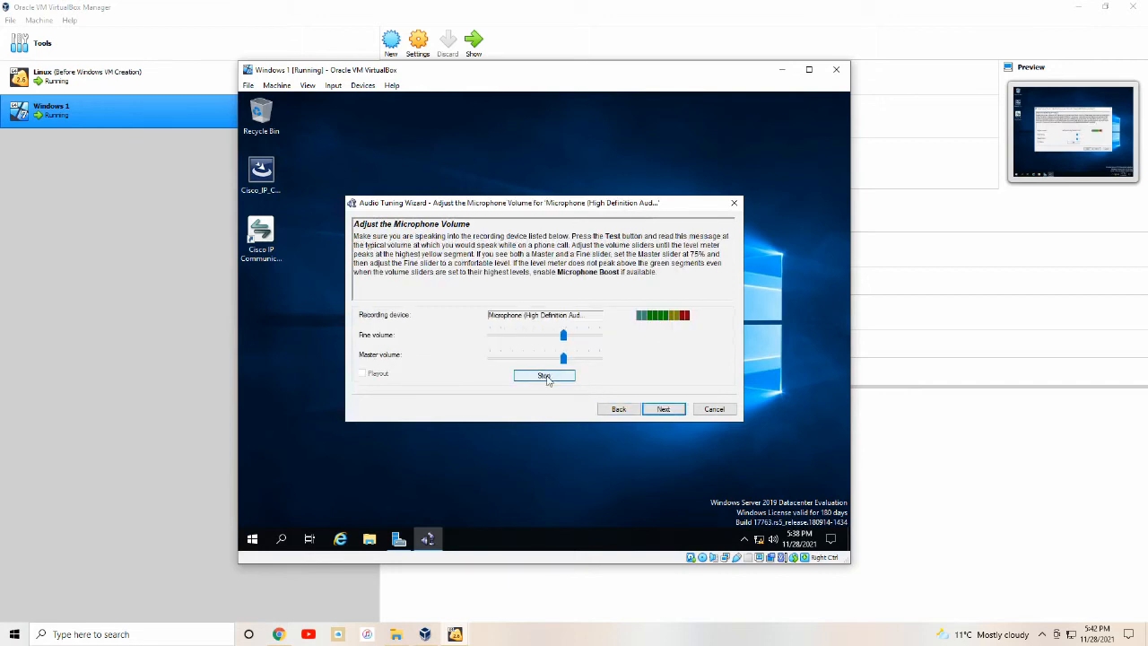
click(667, 412)
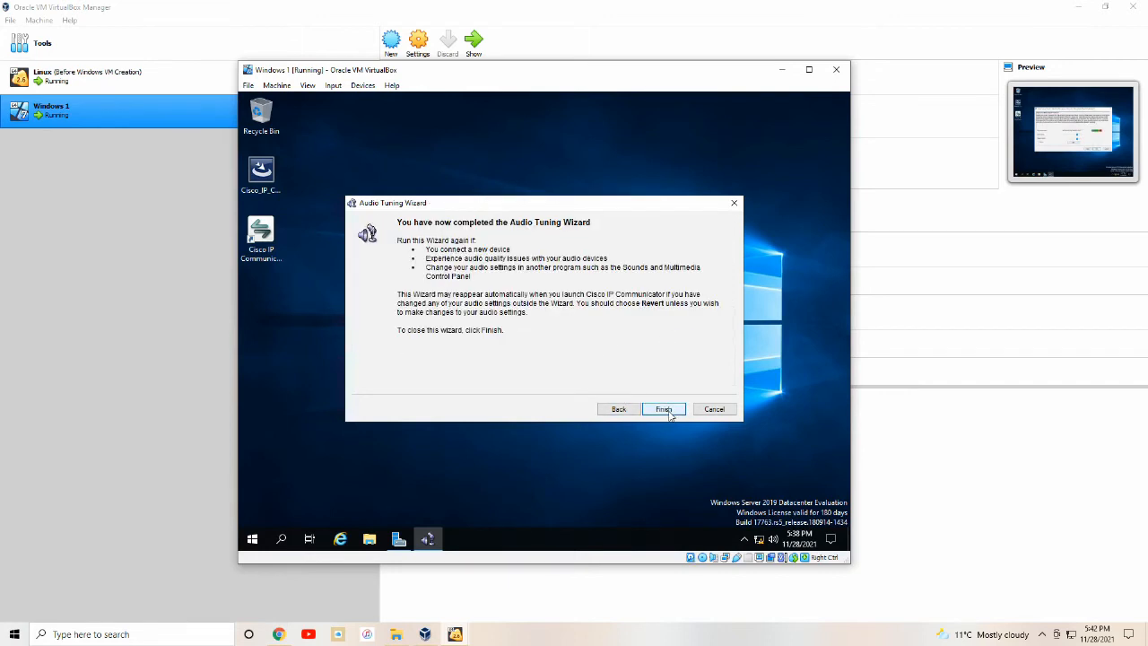
click(664, 409)
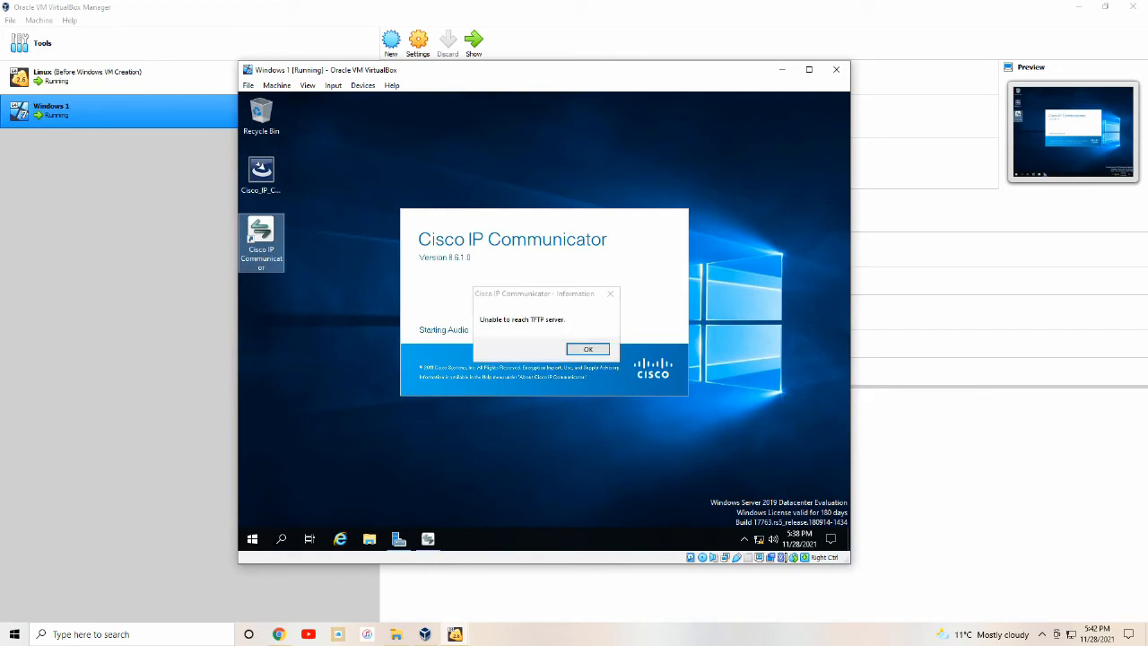
click(587, 349)
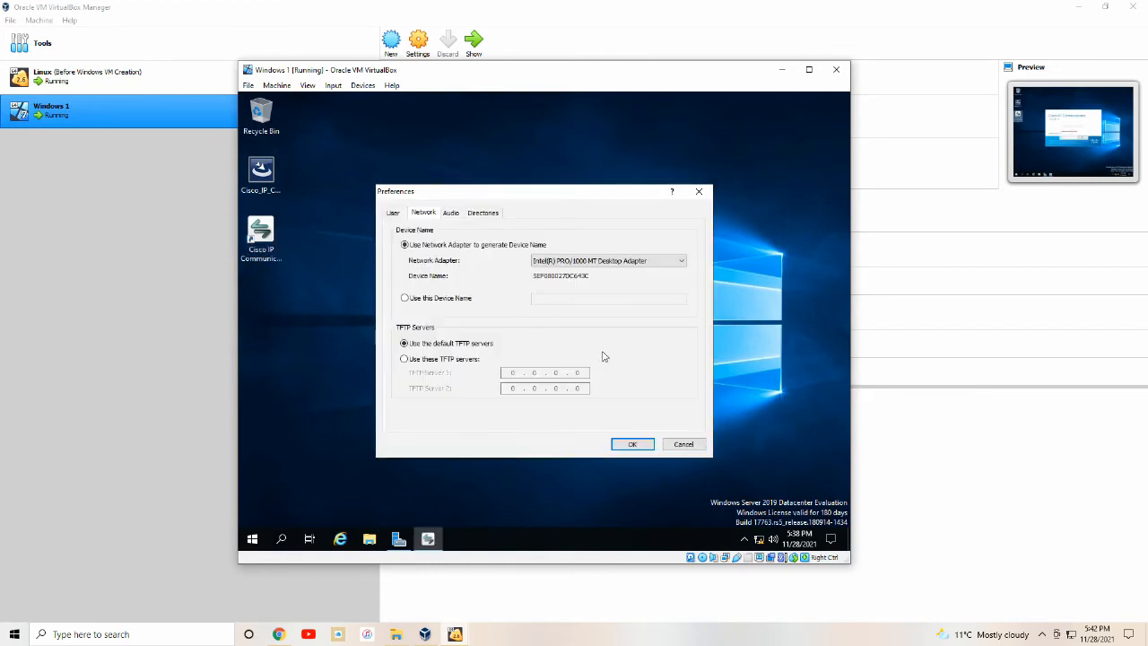
Use a manual TFTP Server 1 at the router address 192.168.5.10 and save preferences.
click(418, 359)
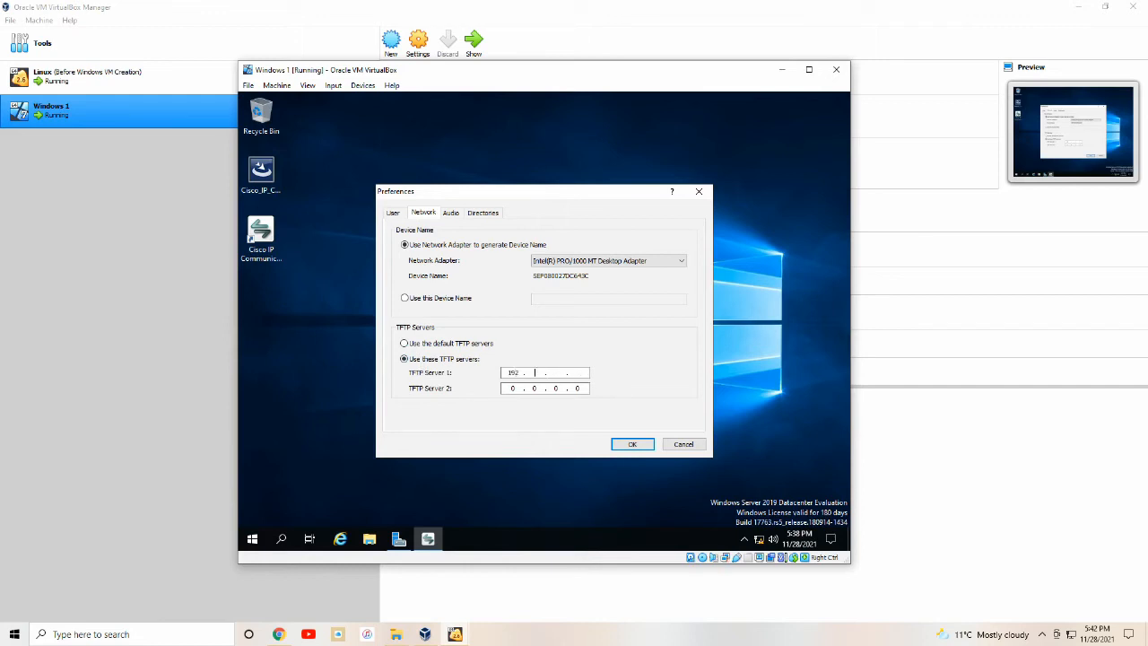
text(192 . 168)
click(632, 444)
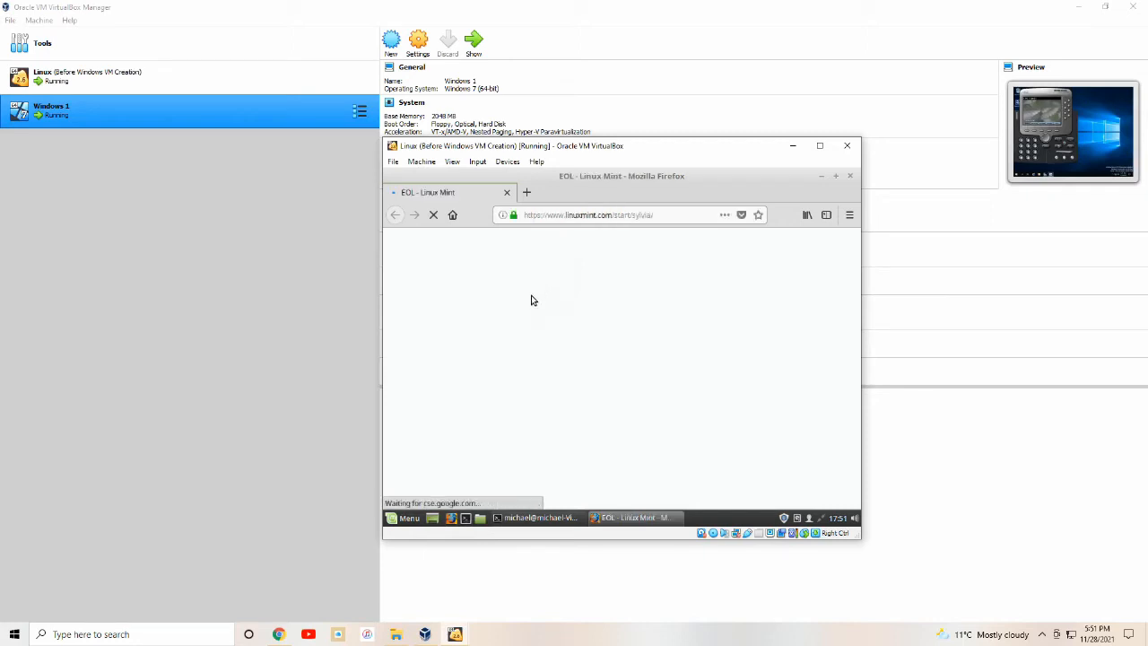
Open 192.168.5.10/ccme.html and log in to CME without saving the login.
click(604, 216)
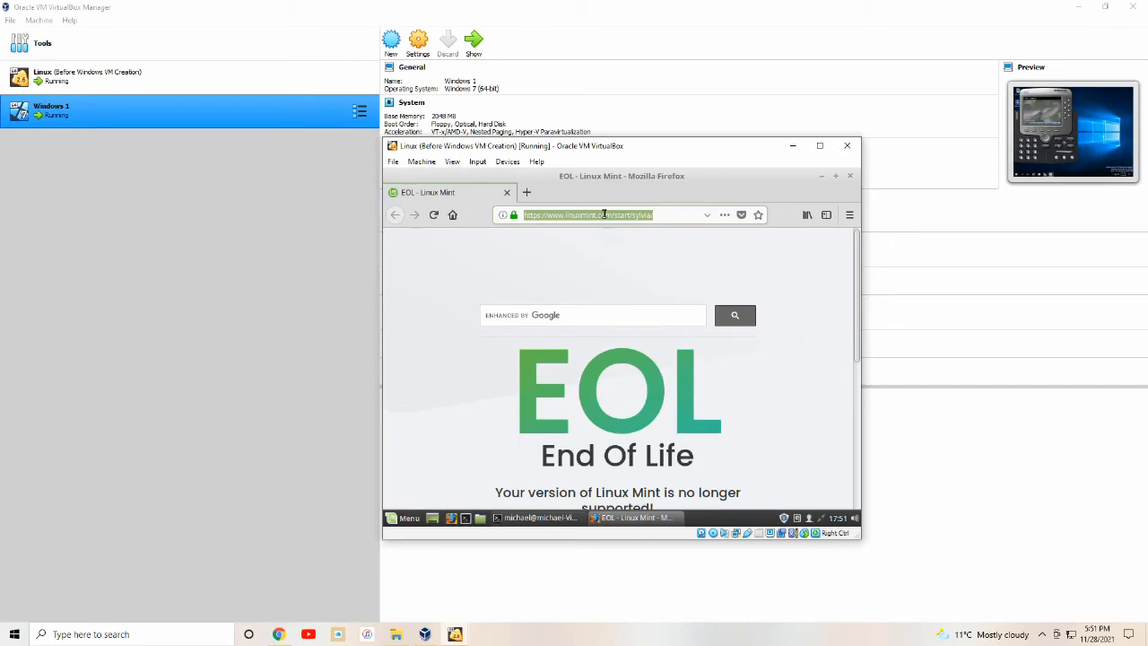
text(192.1)
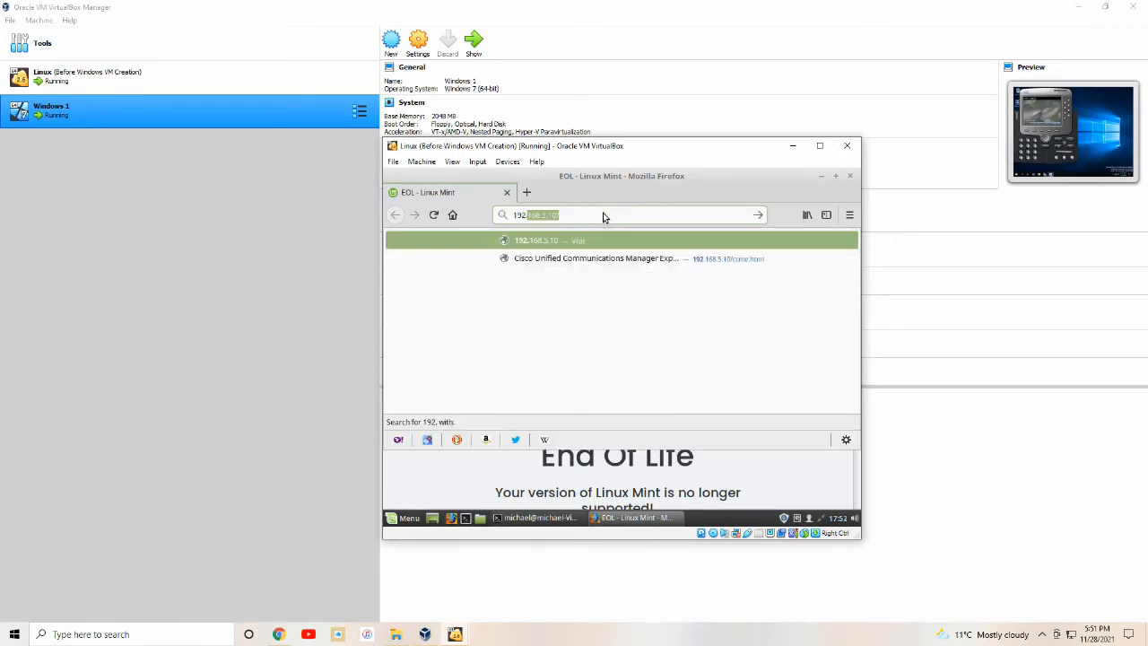
text(68.5.10)
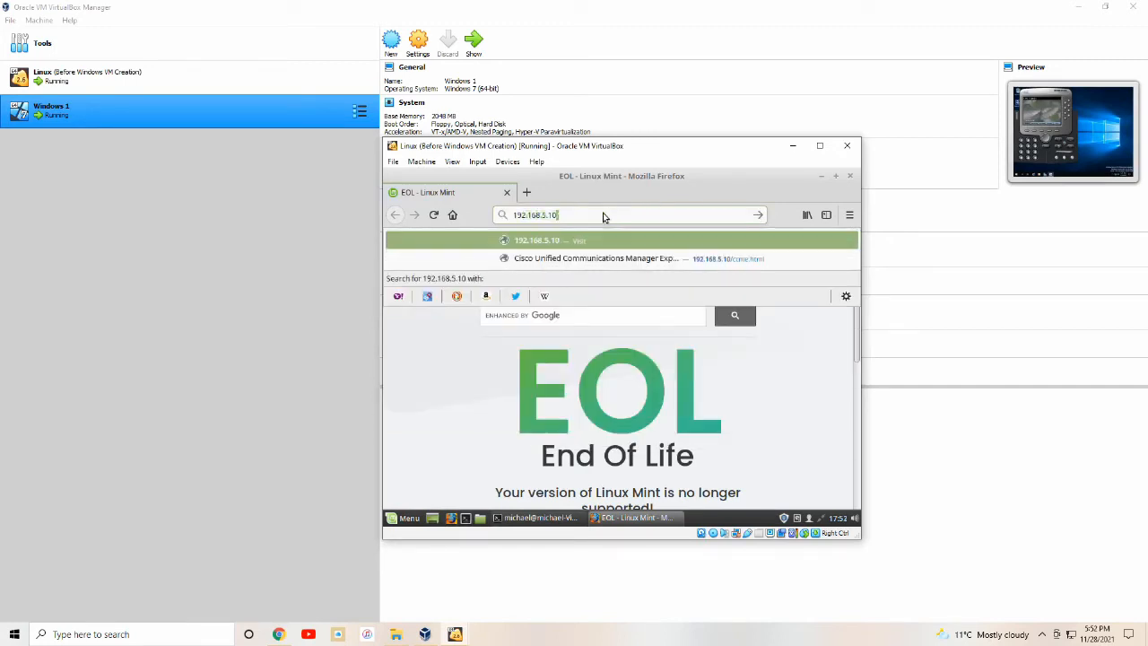
text(/ccme.html)
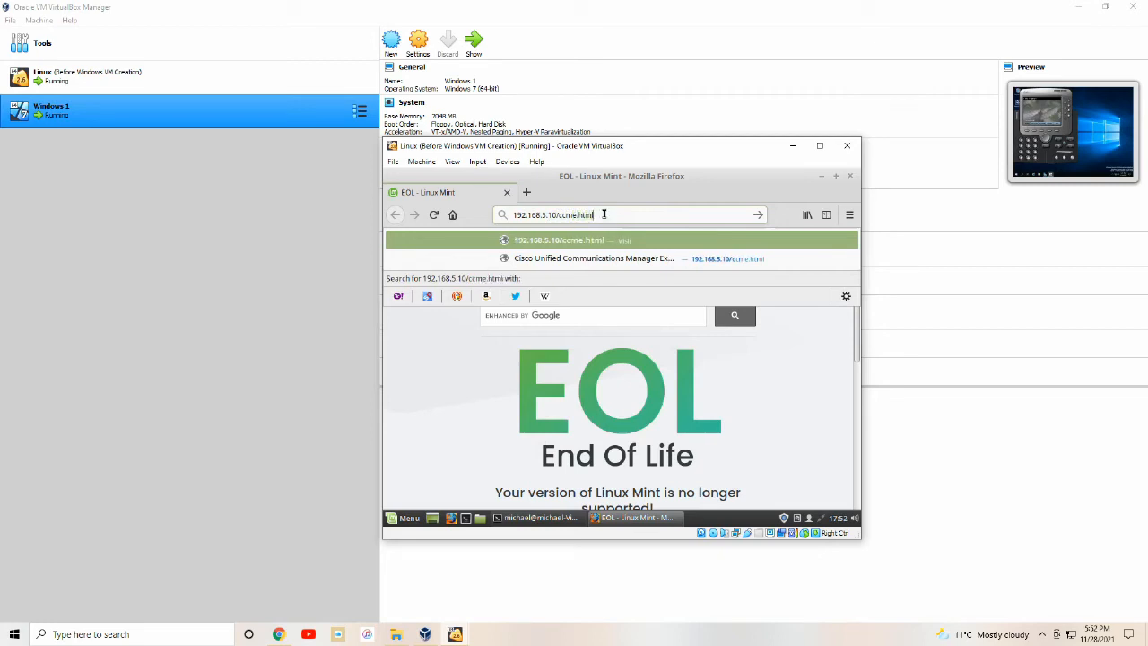
key(Return)
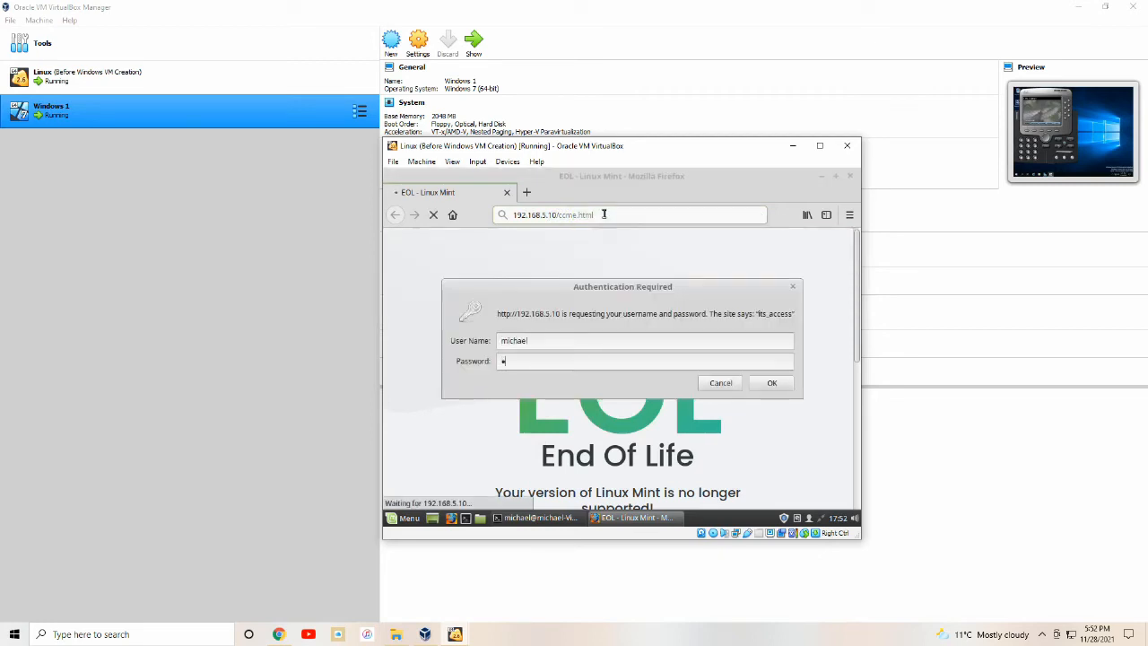
text(is)
key(Return)
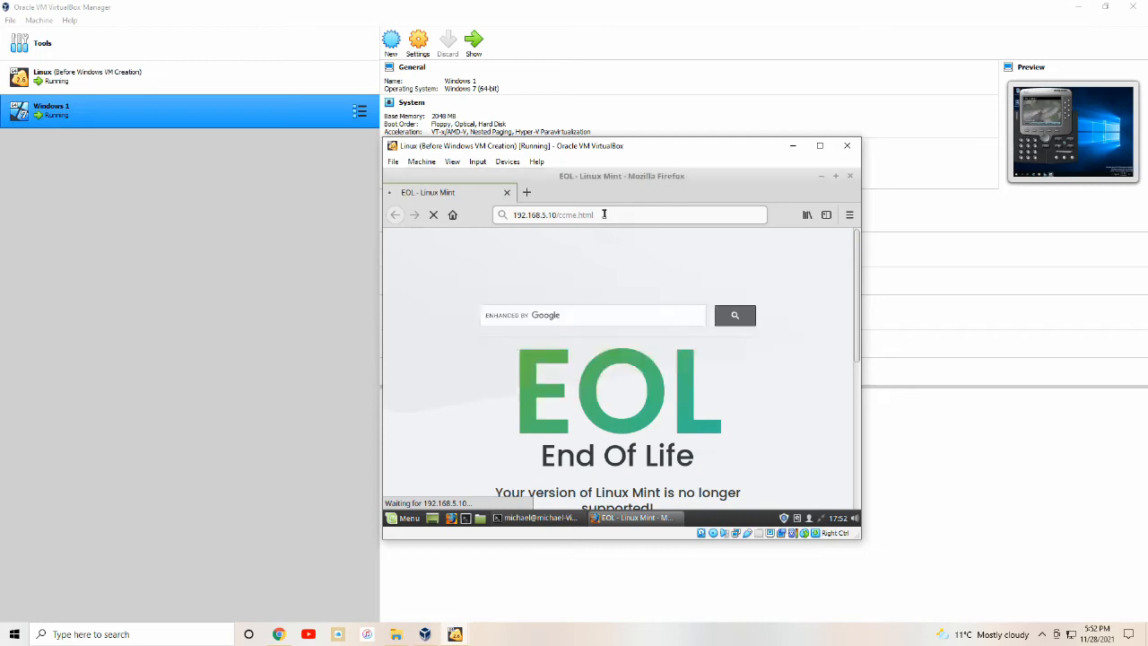
click(567, 336)
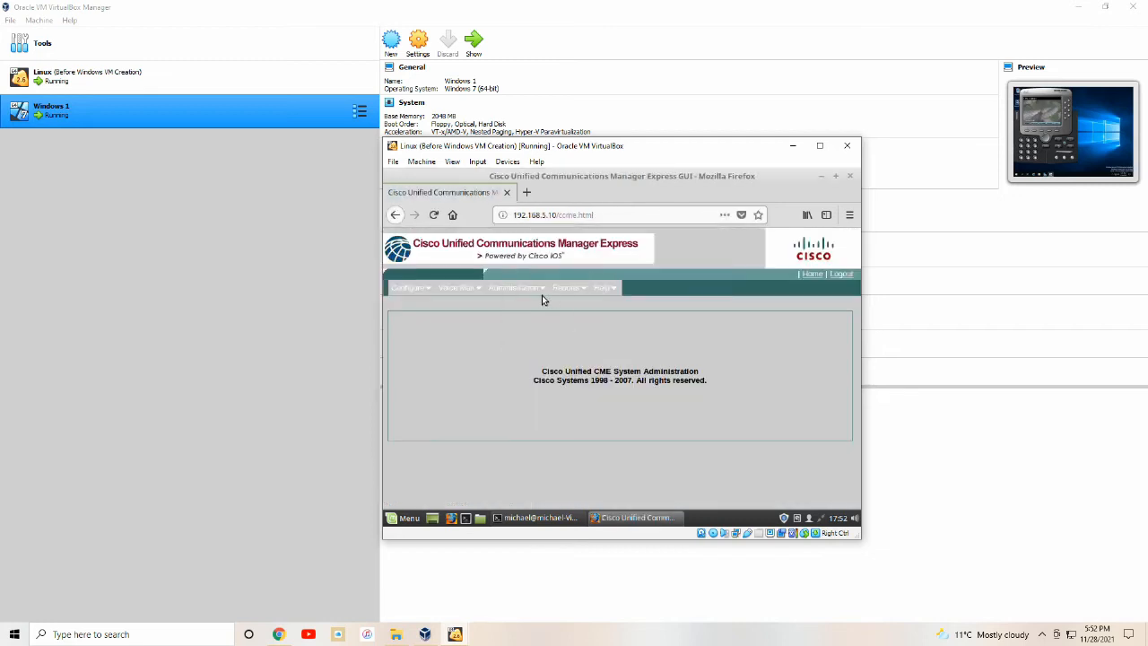
Add CIPC phone 0800.27DC.643C with sequence number 1 and confirm the configuration change.
mouse_move(417, 288)
click(423, 311)
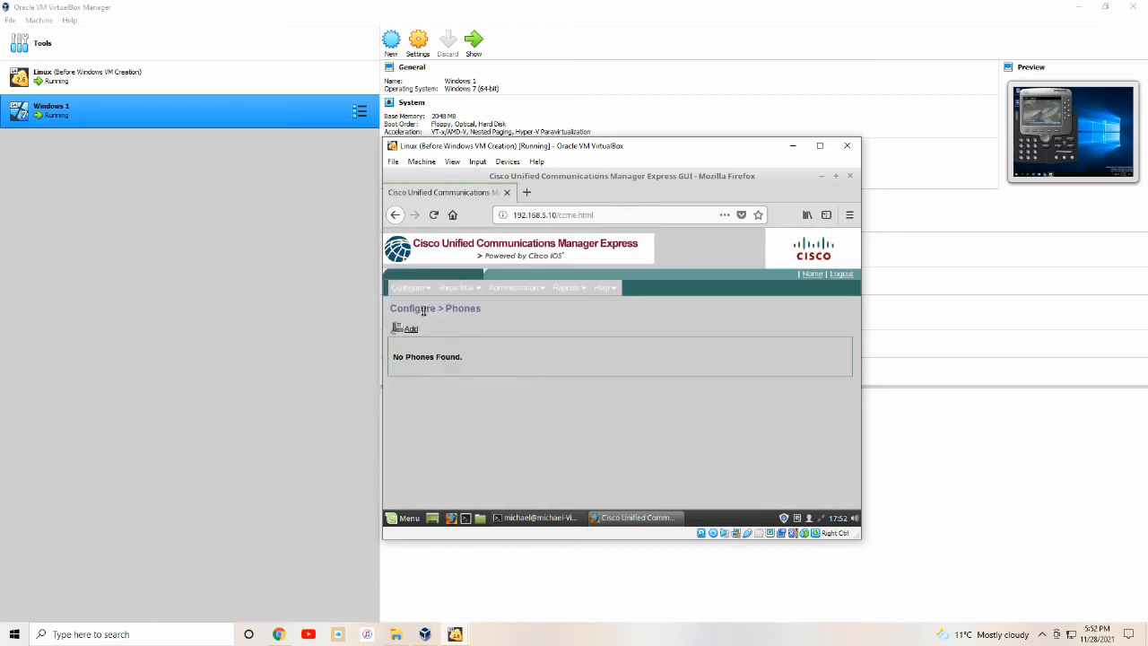
click(411, 328)
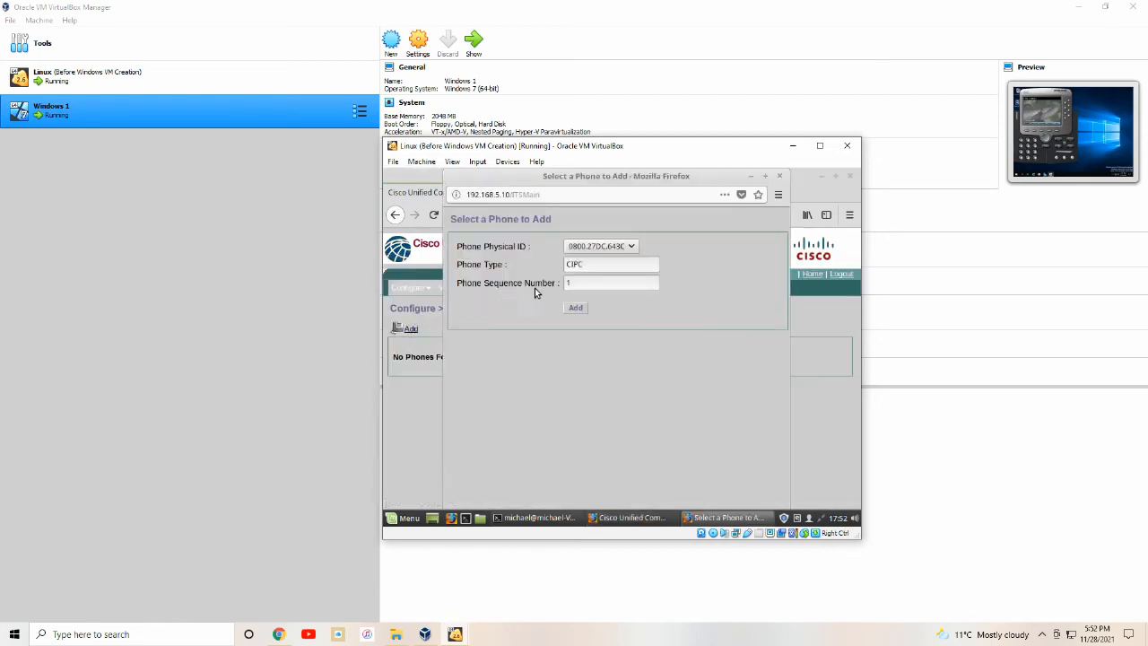
click(578, 306)
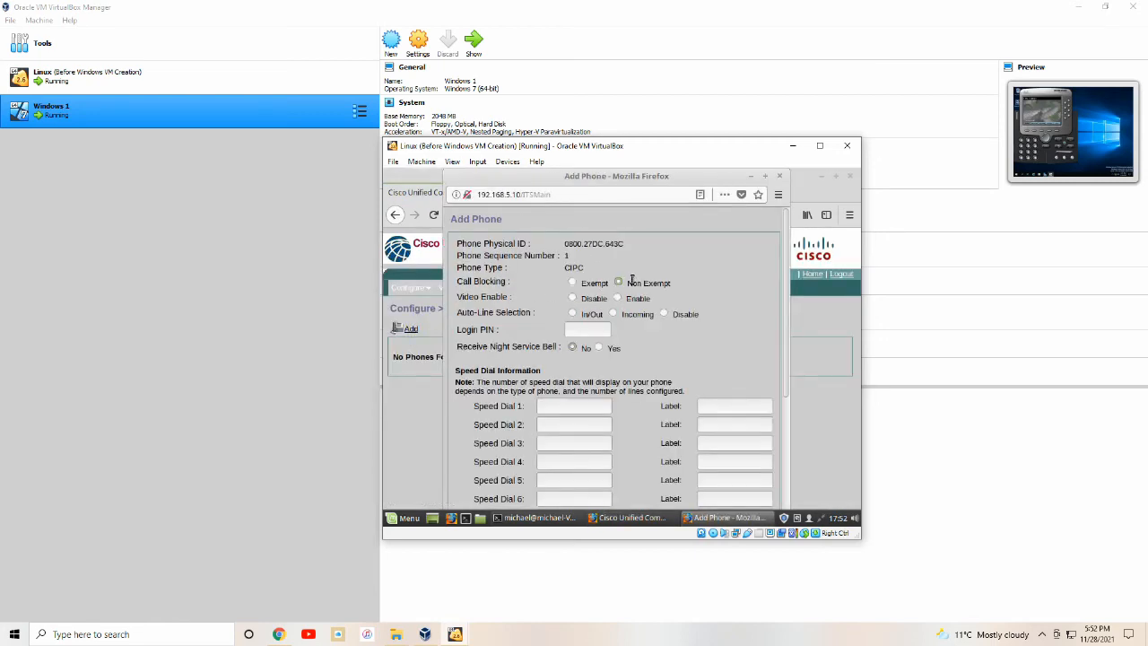
scroll(646, 296, down, 3)
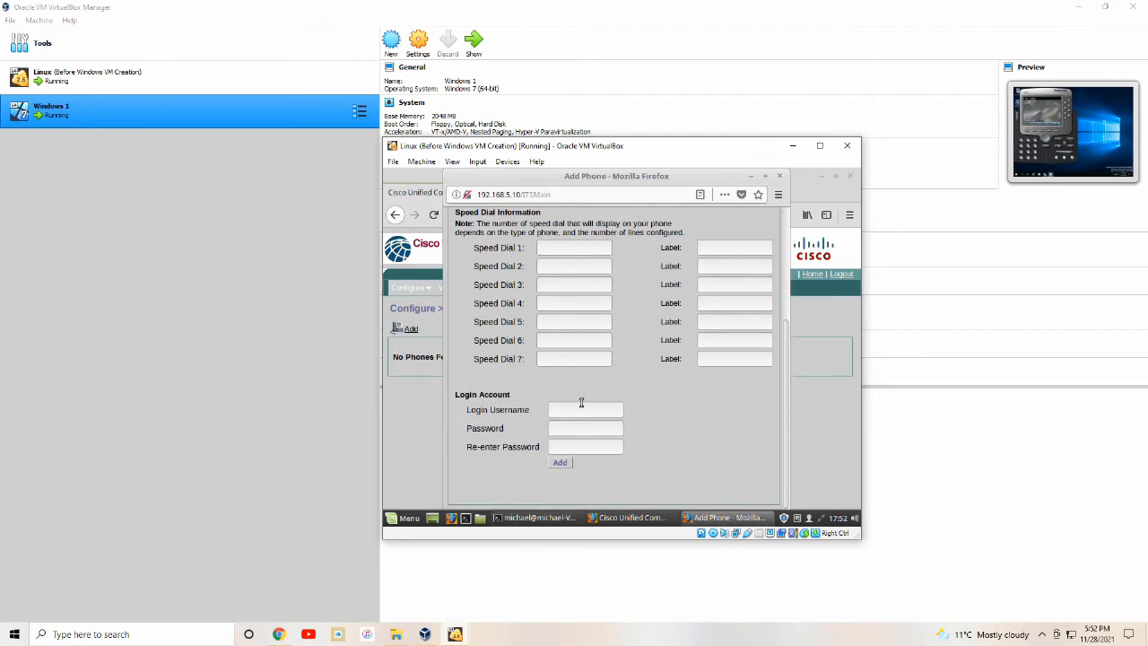
click(559, 461)
click(647, 347)
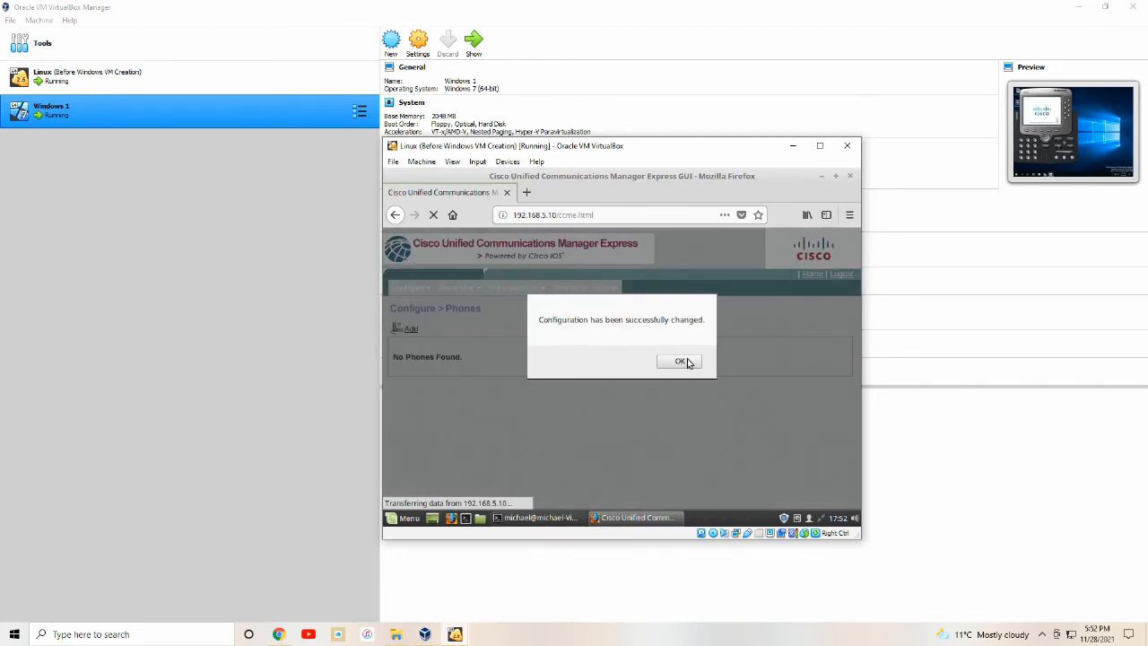
click(683, 360)
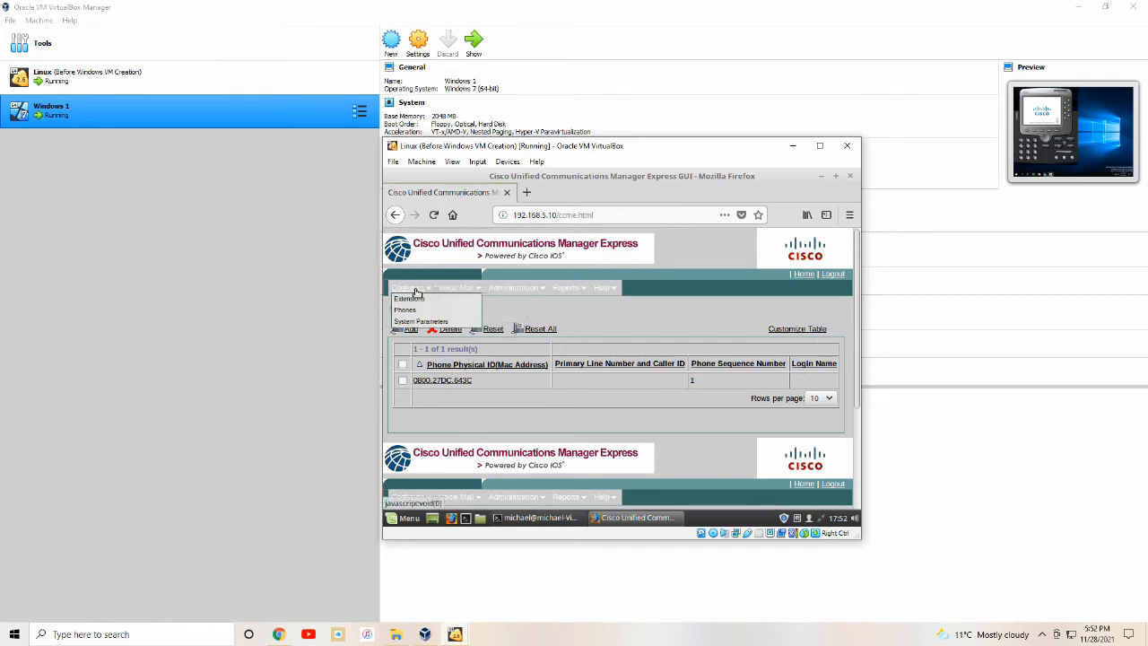
Add extension 7801 with sequence 1 and confirm through the save and new-phone dialogs.
click(418, 305)
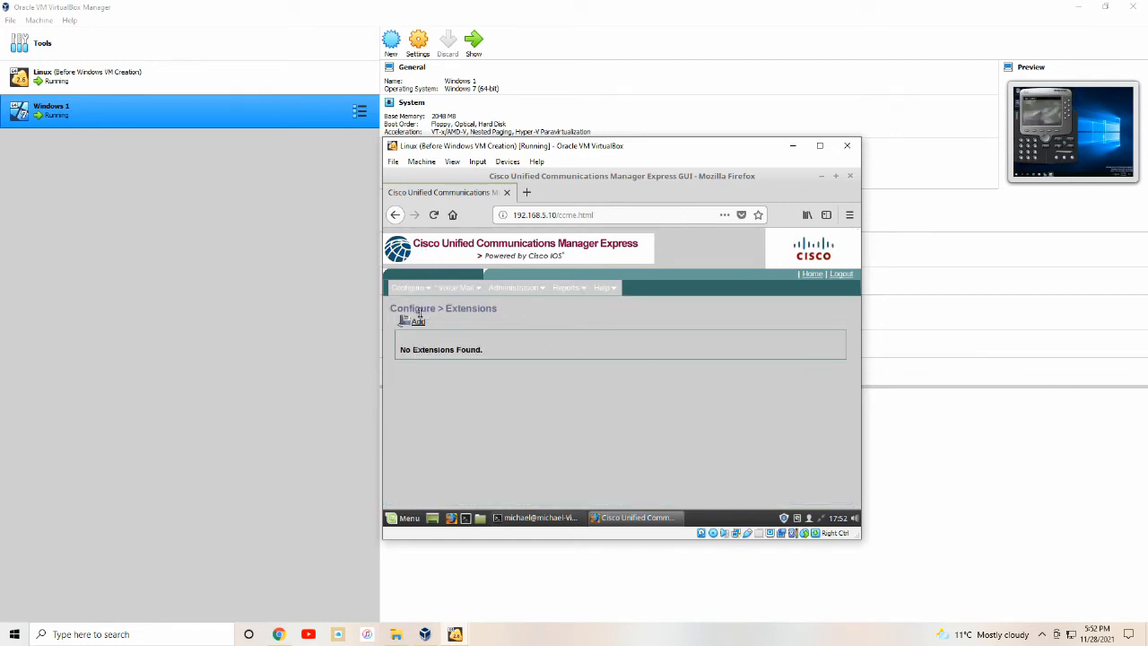
click(418, 321)
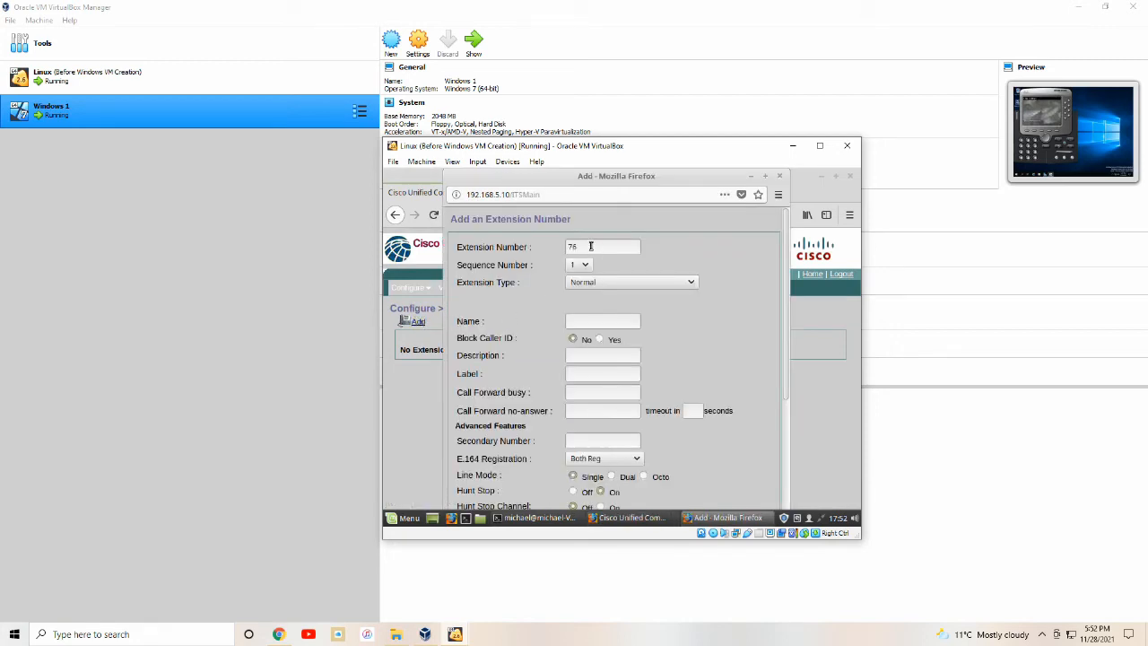
click(591, 246)
text(78)
scroll(579, 368, down, 3)
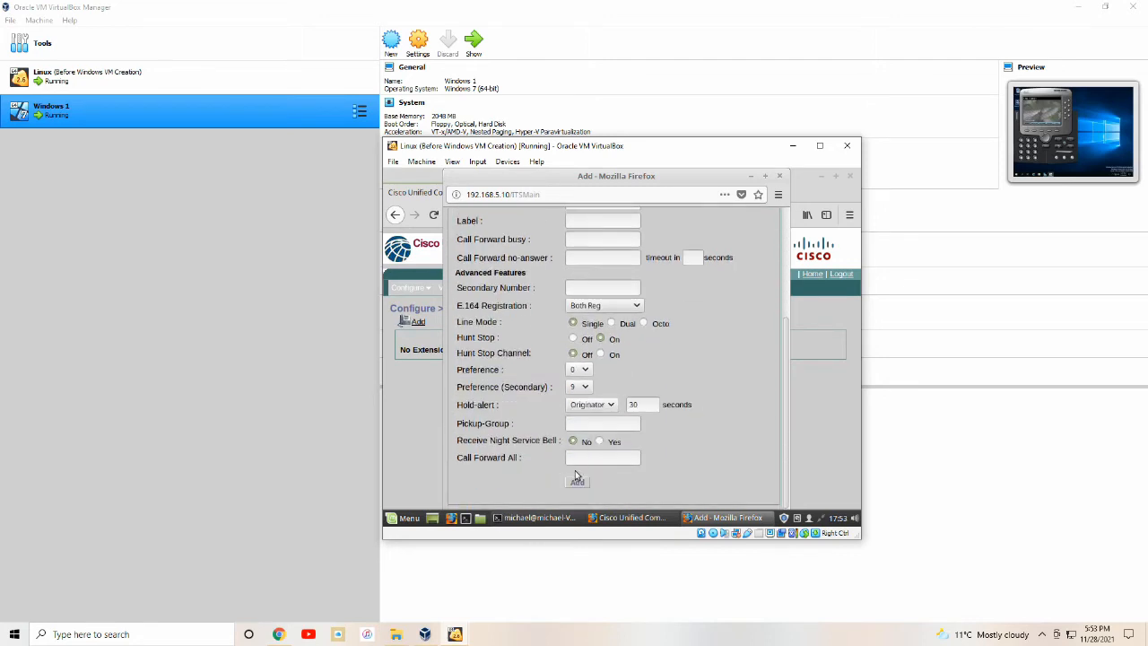
click(578, 483)
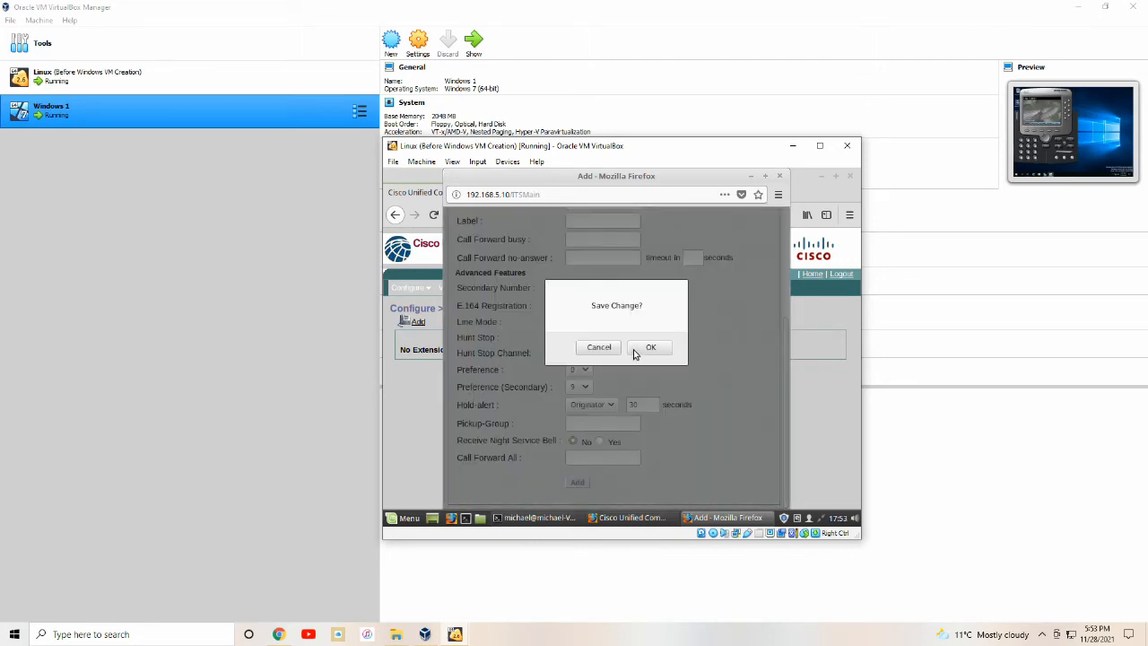
click(646, 351)
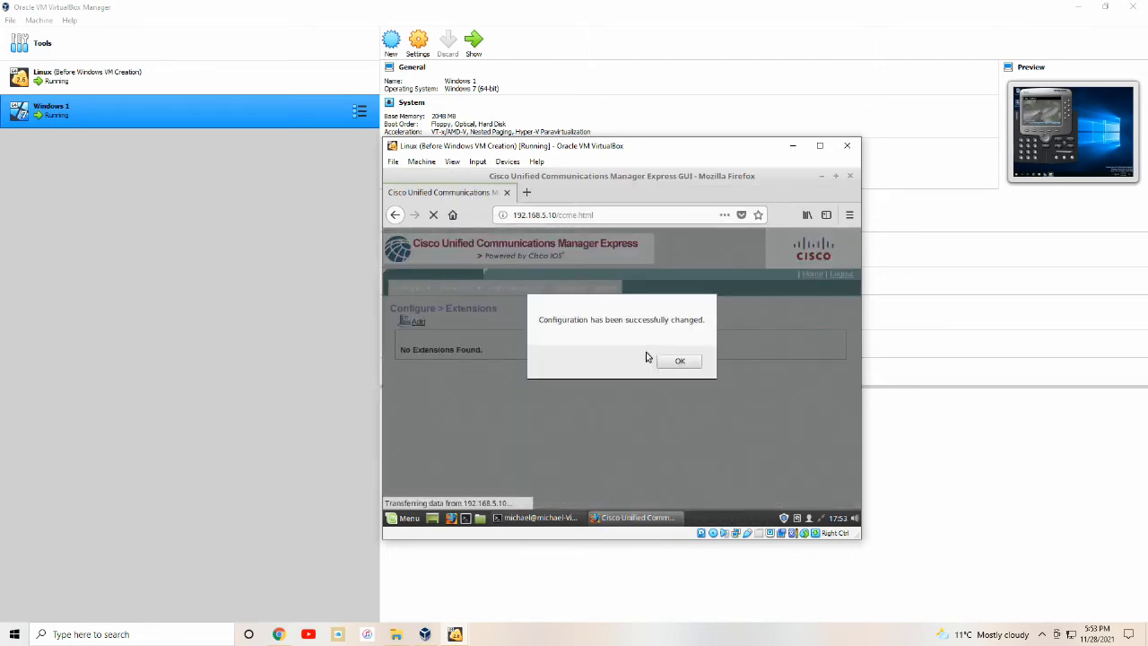
click(682, 362)
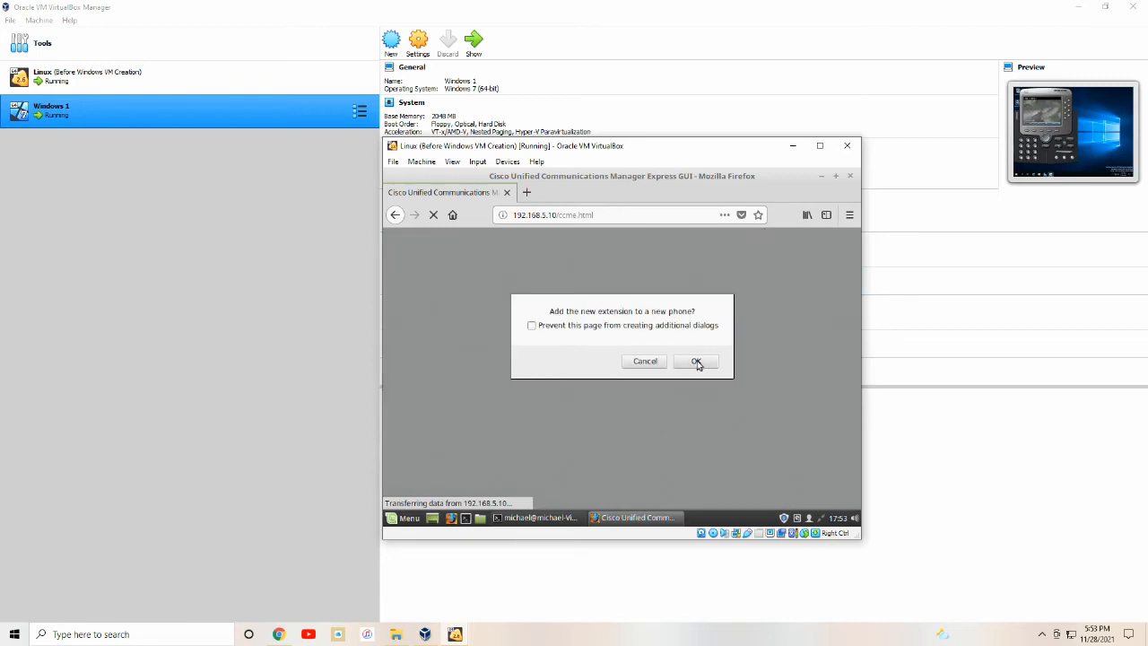
click(705, 363)
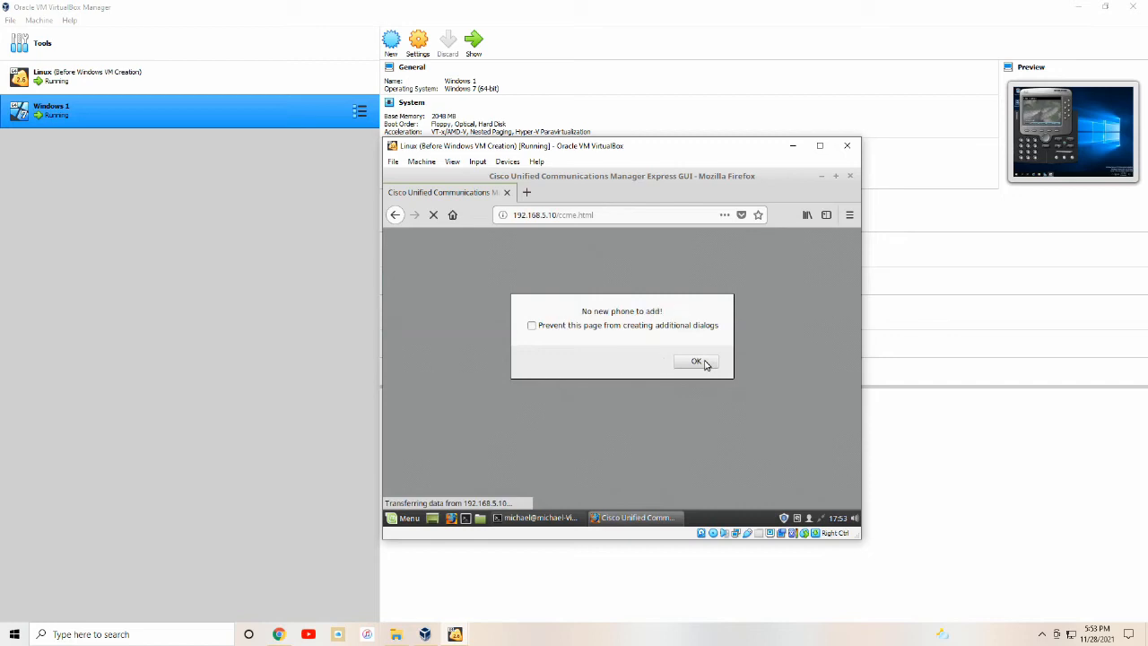
click(703, 363)
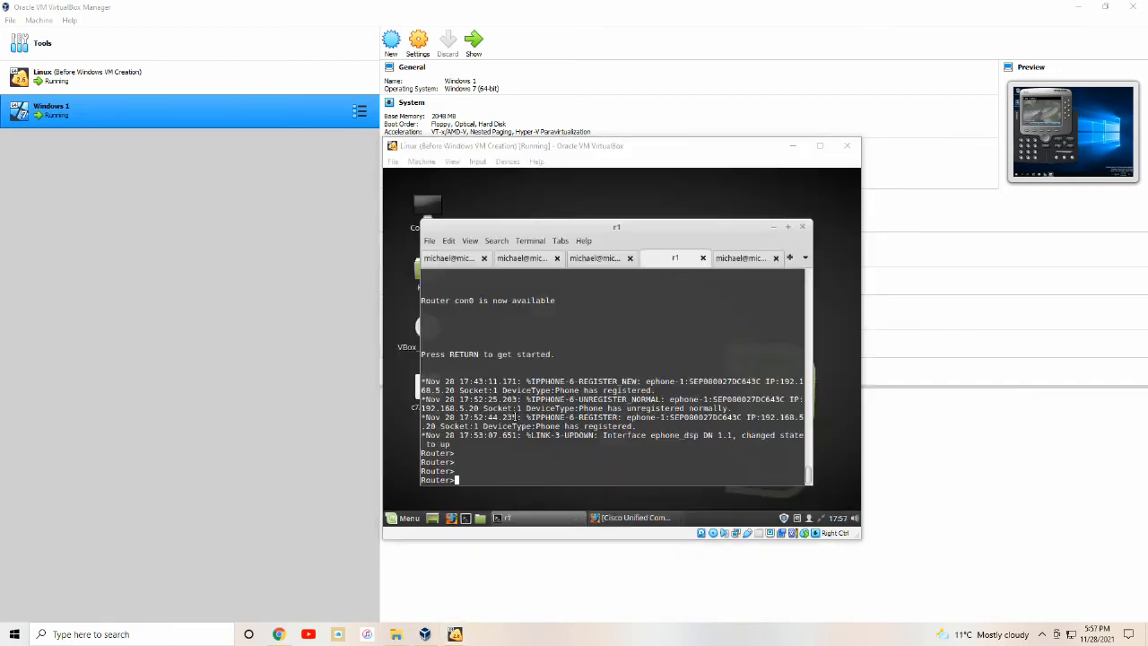
On router r1, assign line 1 to ephone 1's first button with button 1:1.
click(515, 417)
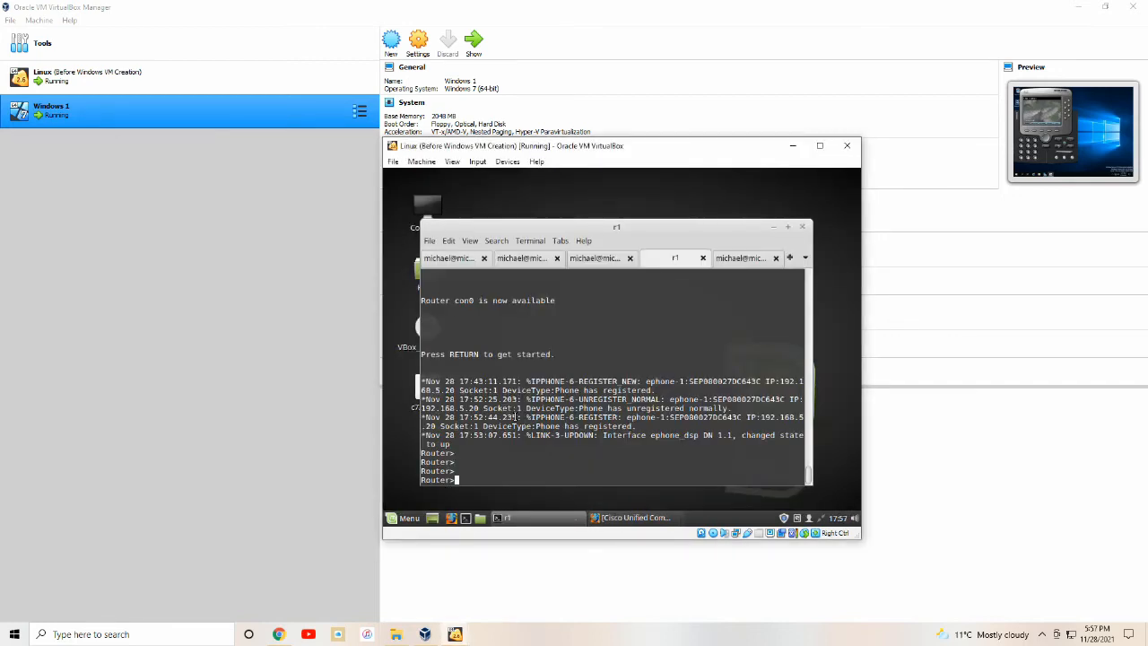
text(en)
key(Return)
text(conf t)
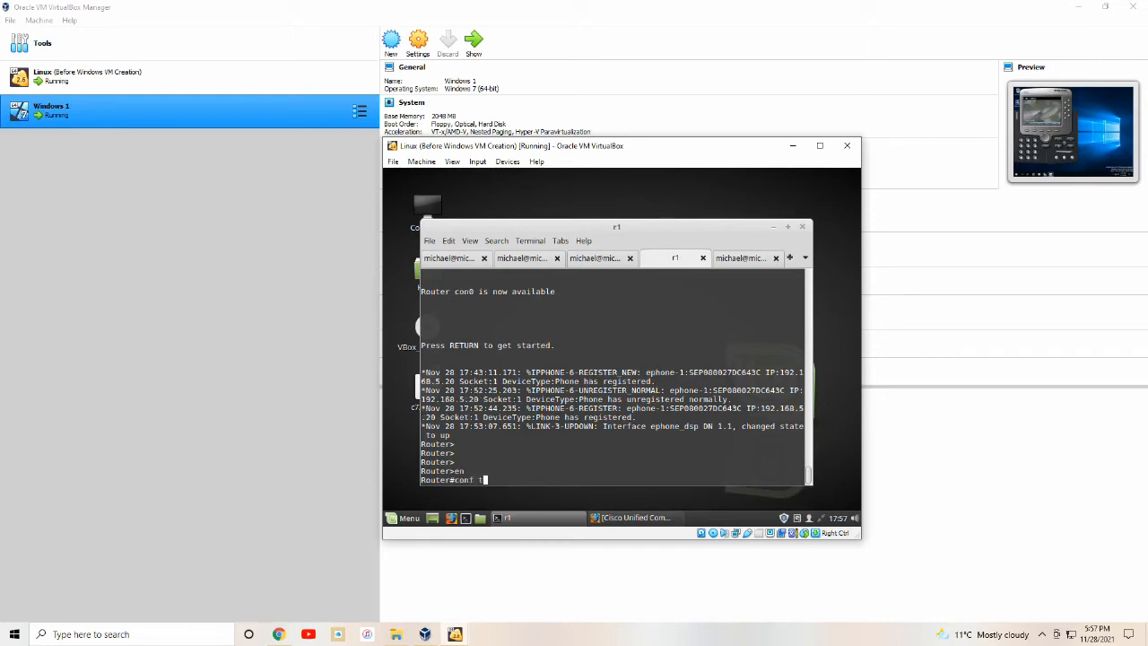
key(Return)
text(er(config)#e)
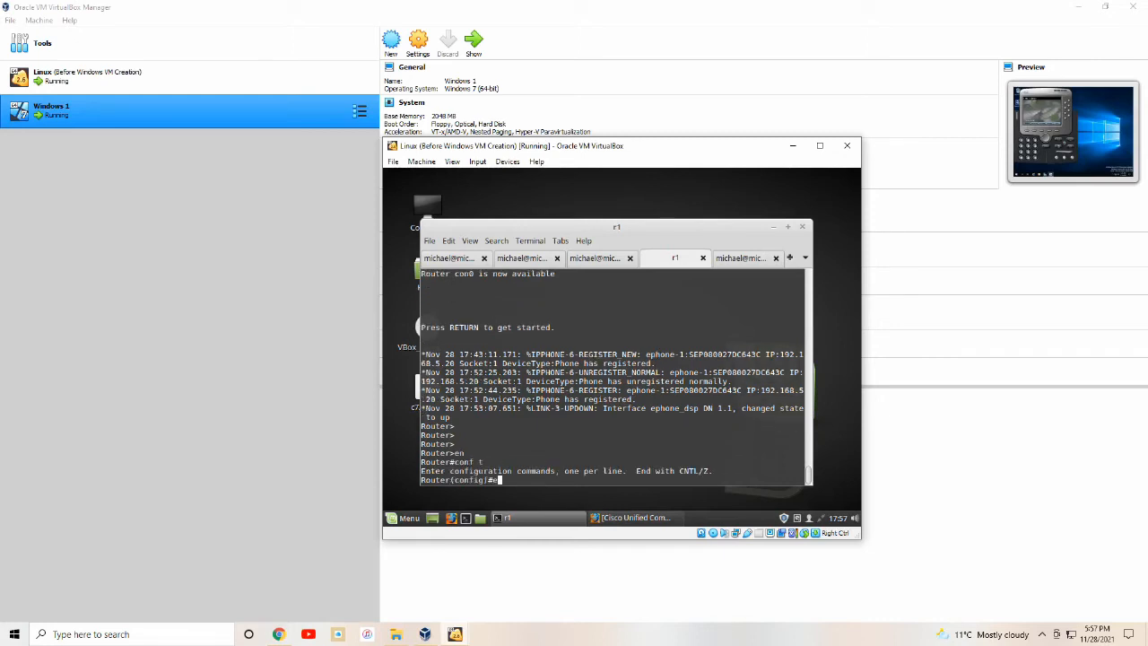
text(phone 1)
key(Return)
text(tutton )
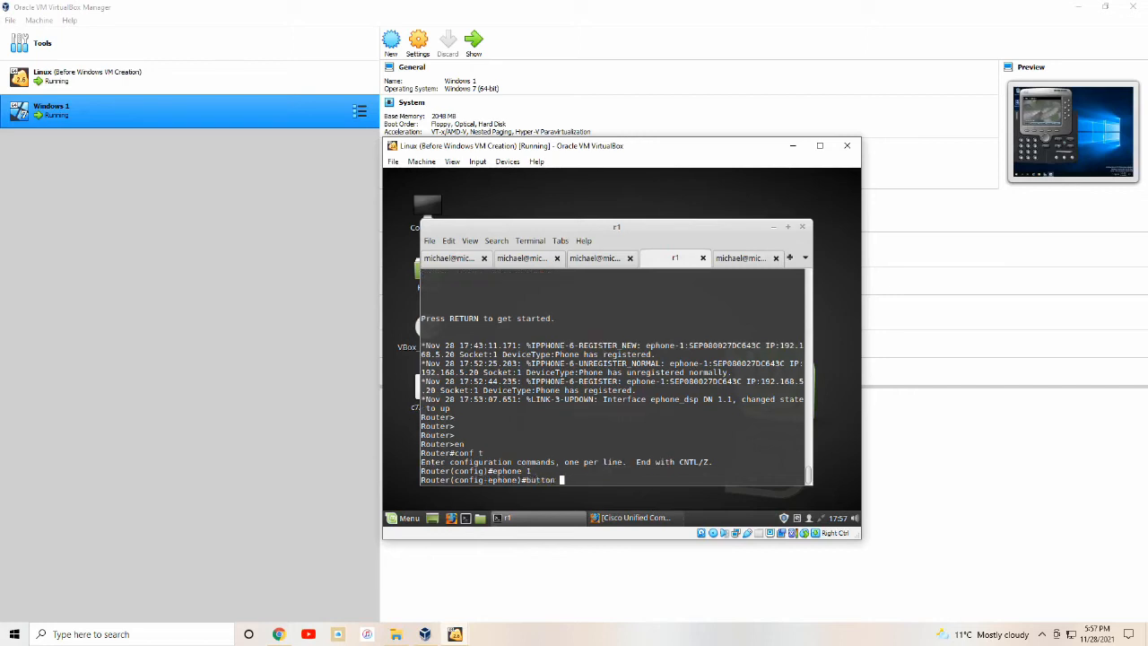
text(1:1)
key(Return)
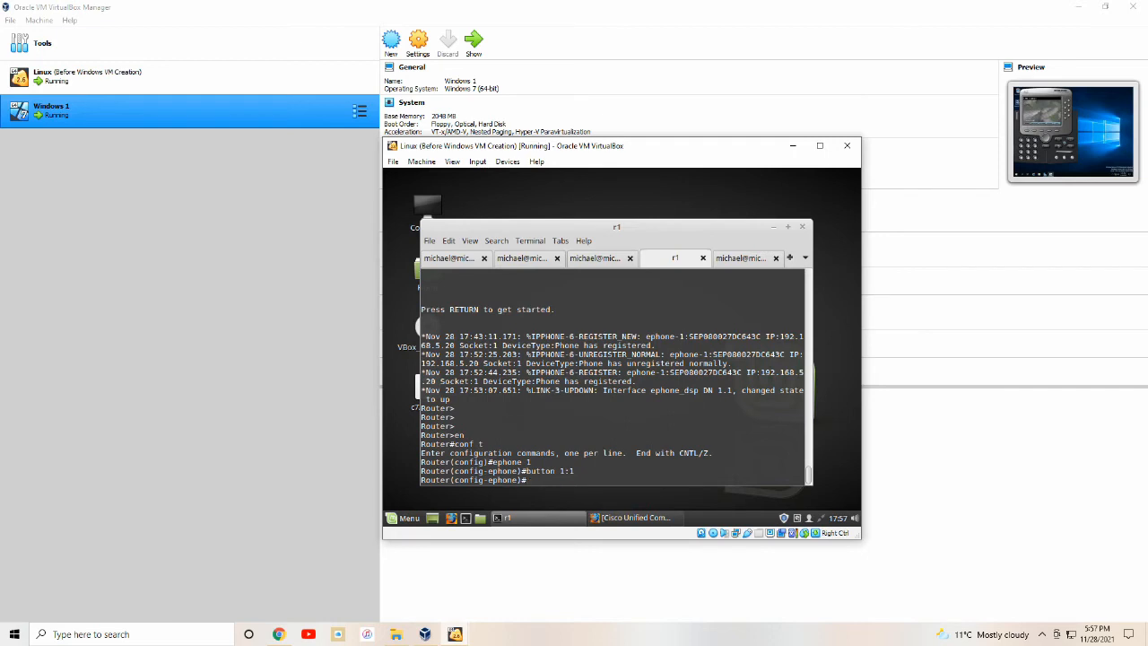
Exit configuration mode and save r1's configuration with wr.
text(end)
key(Return)
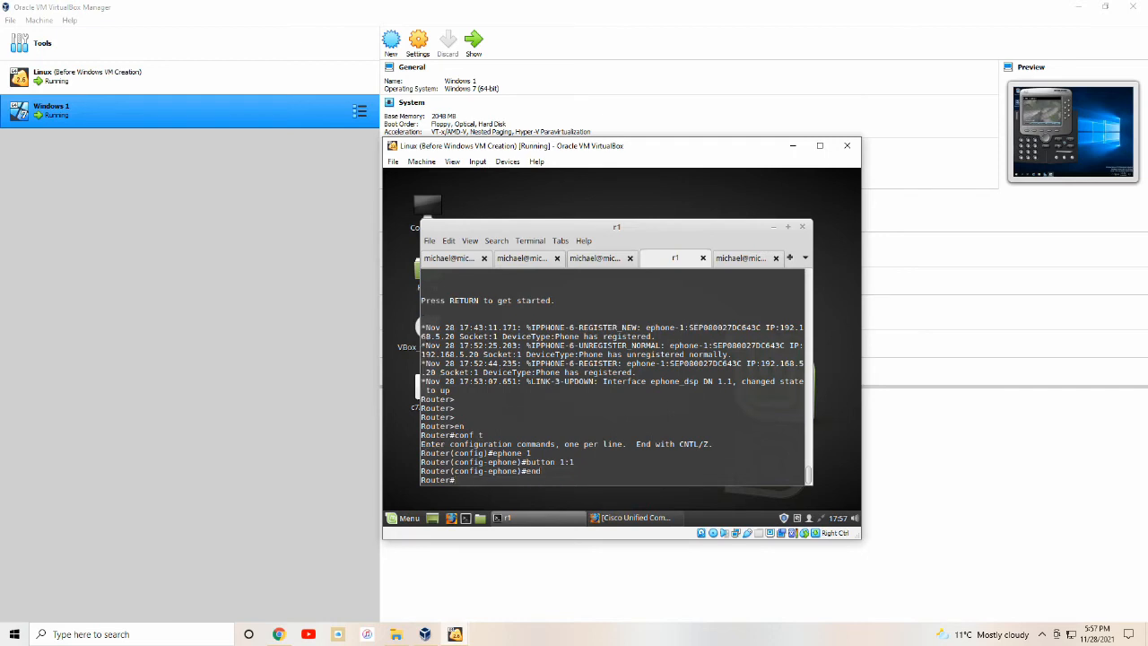
text(wr)
key(Return)
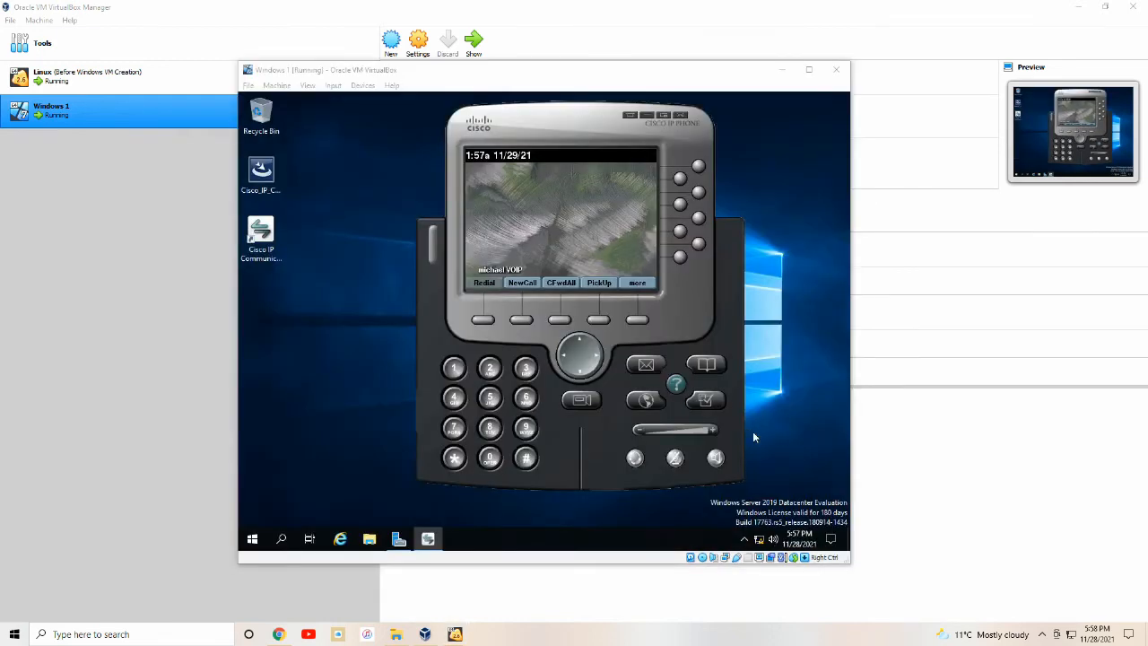
Exit Cisco IP Communicator from the system tray so it can restart showing extension 7801.
click(744, 538)
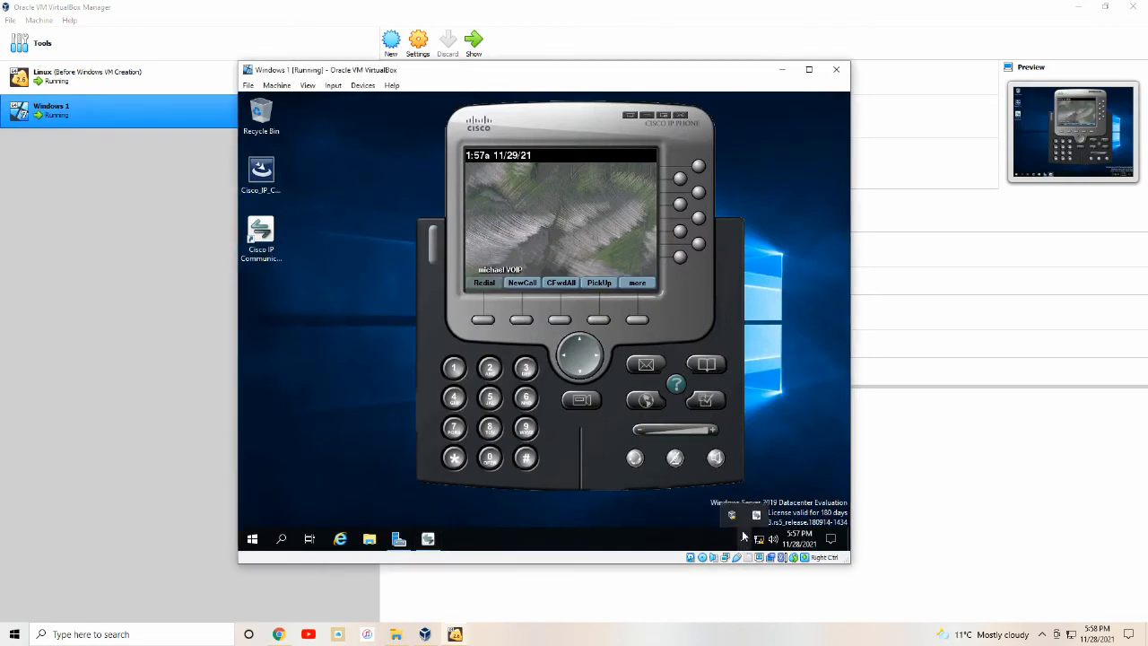
right_click(753, 515)
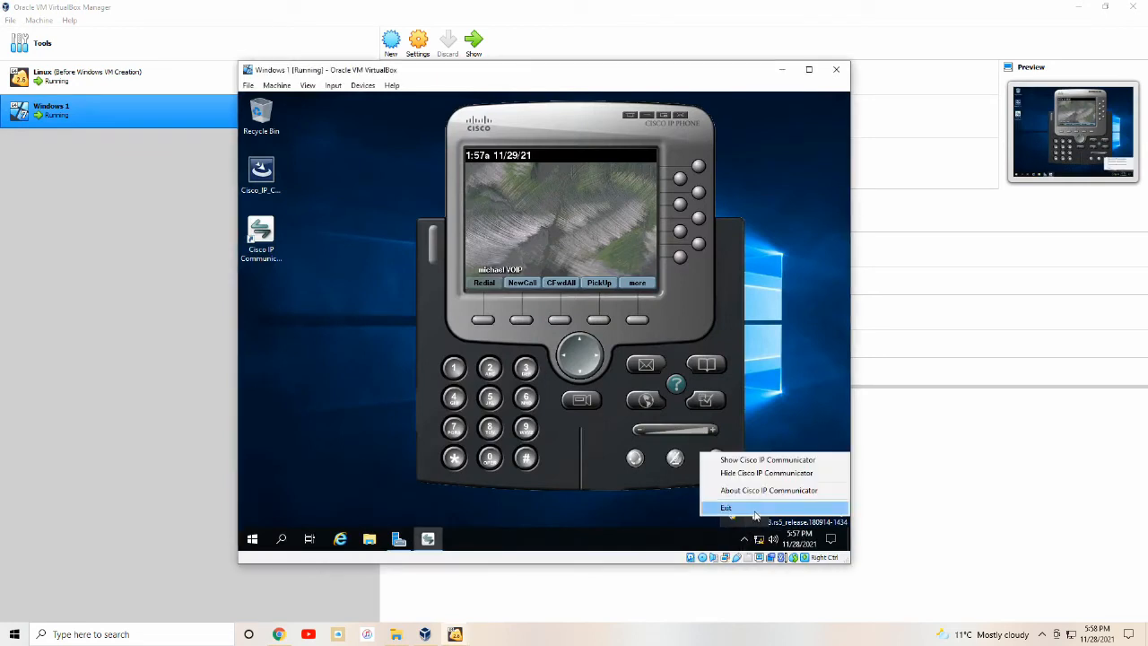
click(754, 509)
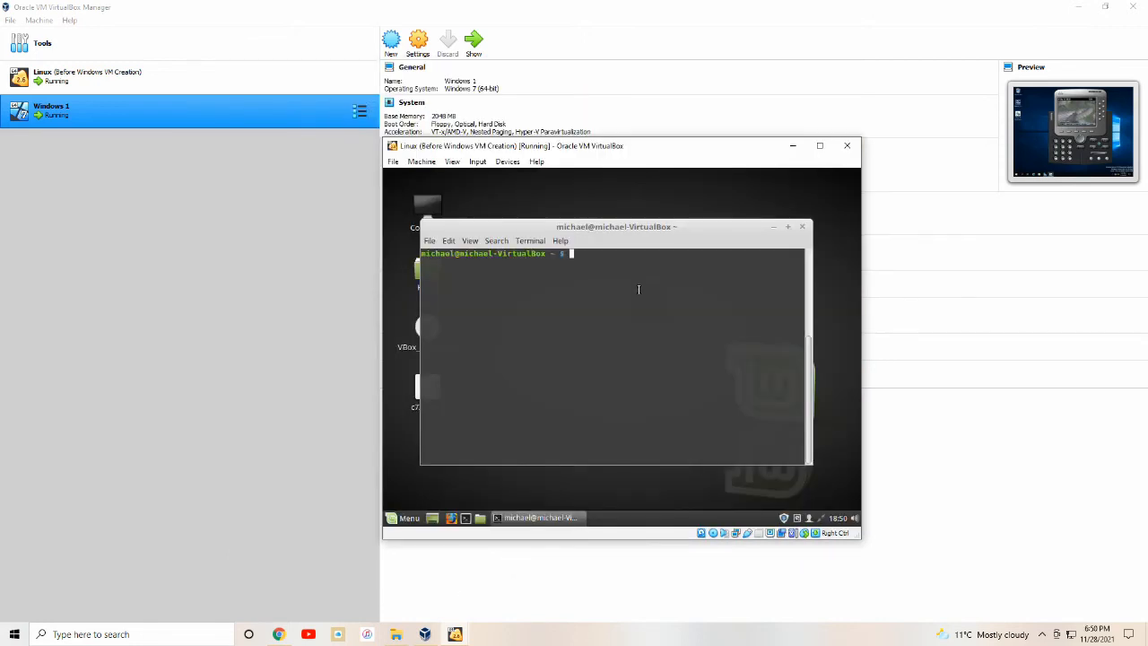
Append the [[ROUTER r2]] block (7200, console 2522, aux 2120, f0/0 tap2) to router.conf via sudo gedit and save.
text(sudo ge)
text(dit /home/michael/router/router.co)
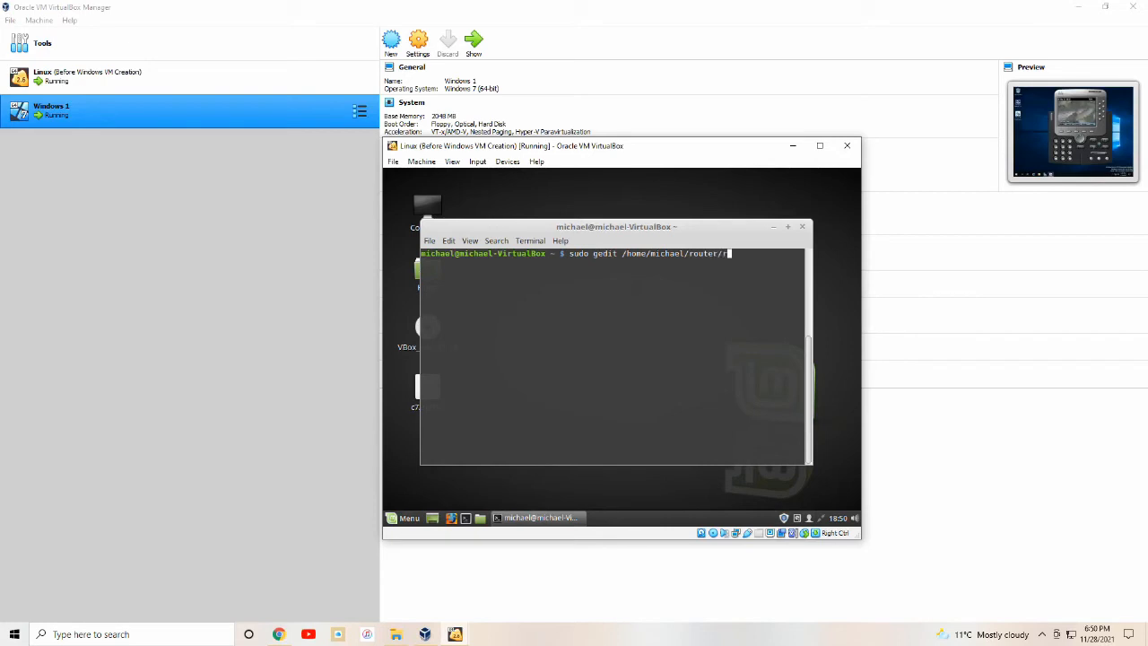
text(nf)
key(Return)
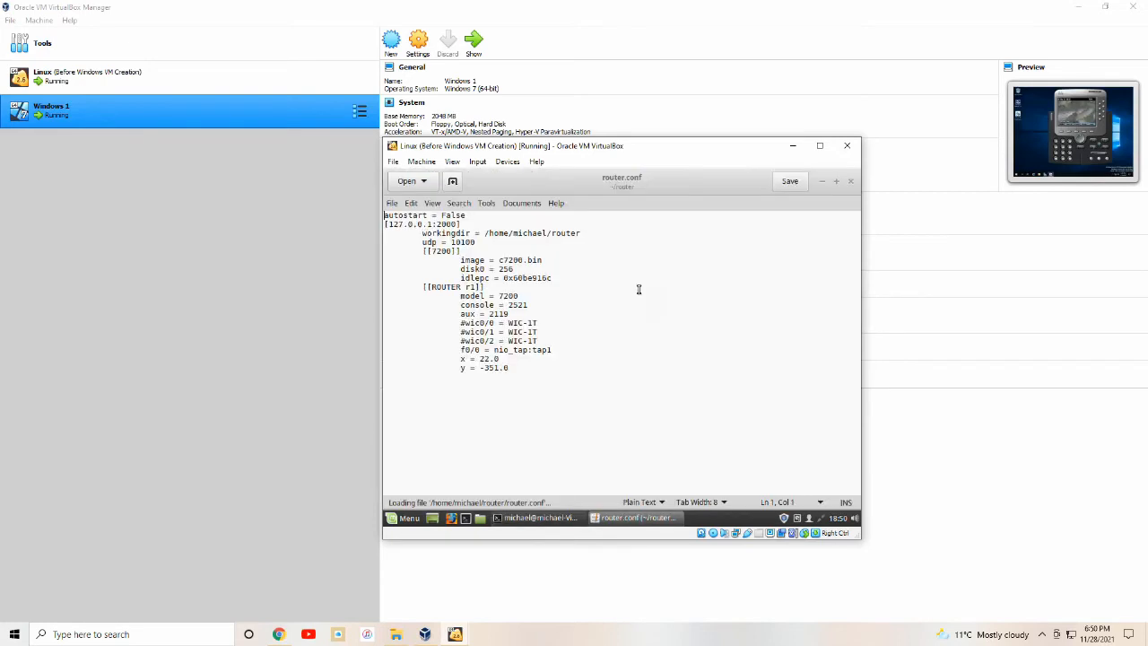
key(ctrl+End)
text([[ROUTER r2]] 		model = 7200 		console = 2522 		aux = 2120 		f0/0 = nio_tap:tap2 		x = 22.0 		y = -351.0)
click(789, 181)
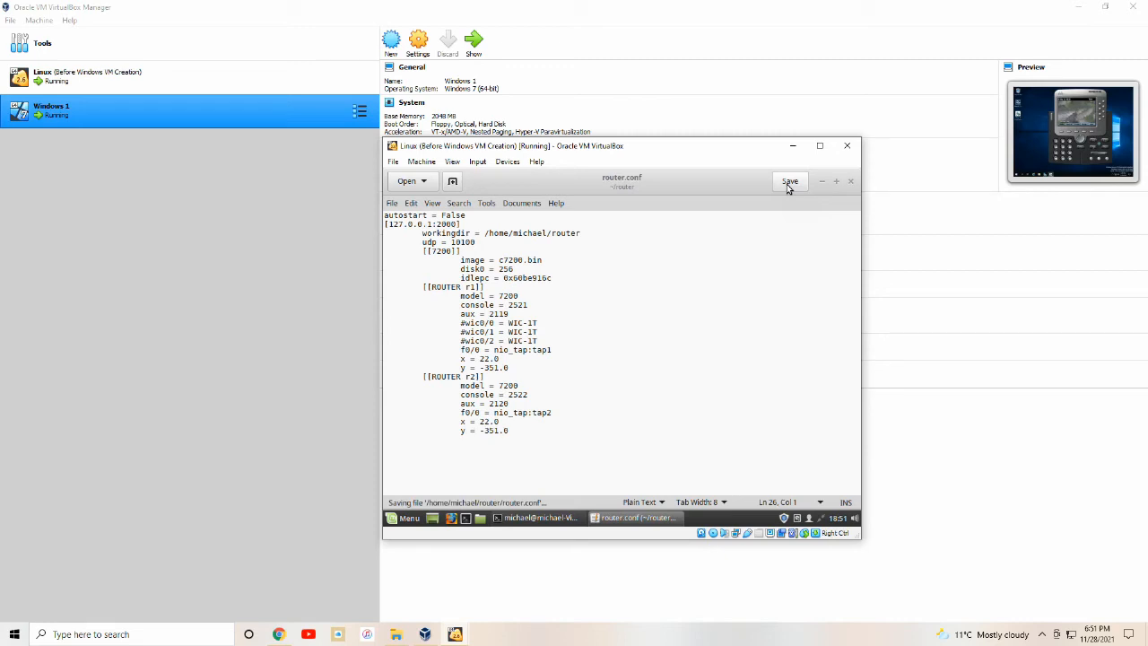
click(851, 182)
Clear the terminal and start the dynamips hypervisor on port 2000 in the background.
text(clear)
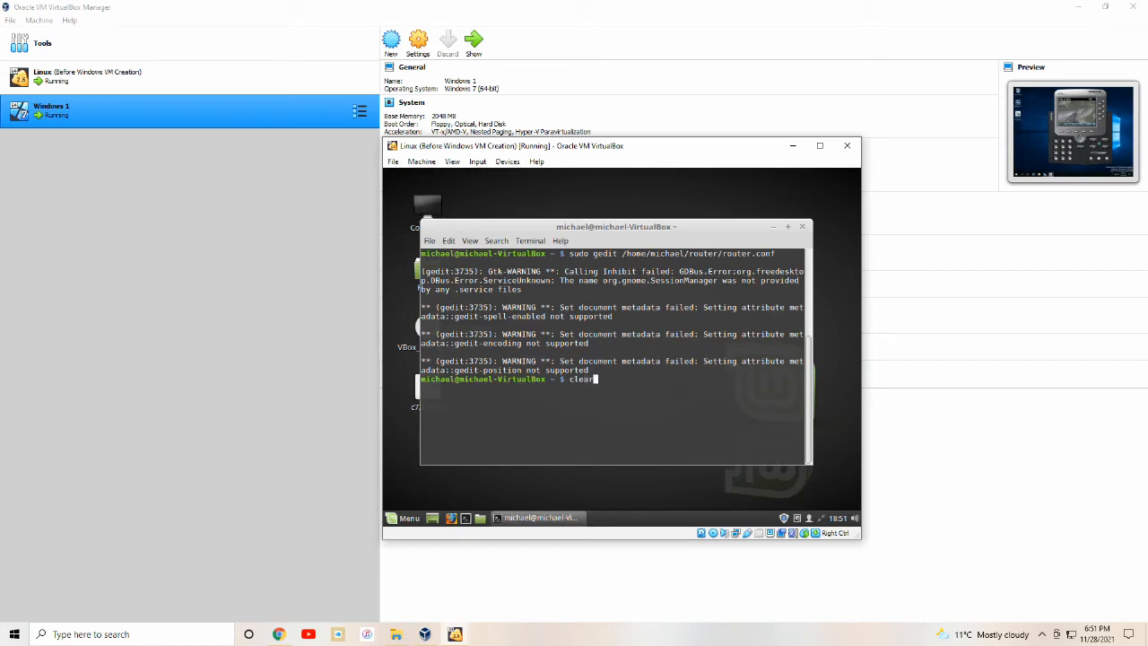
key(Return)
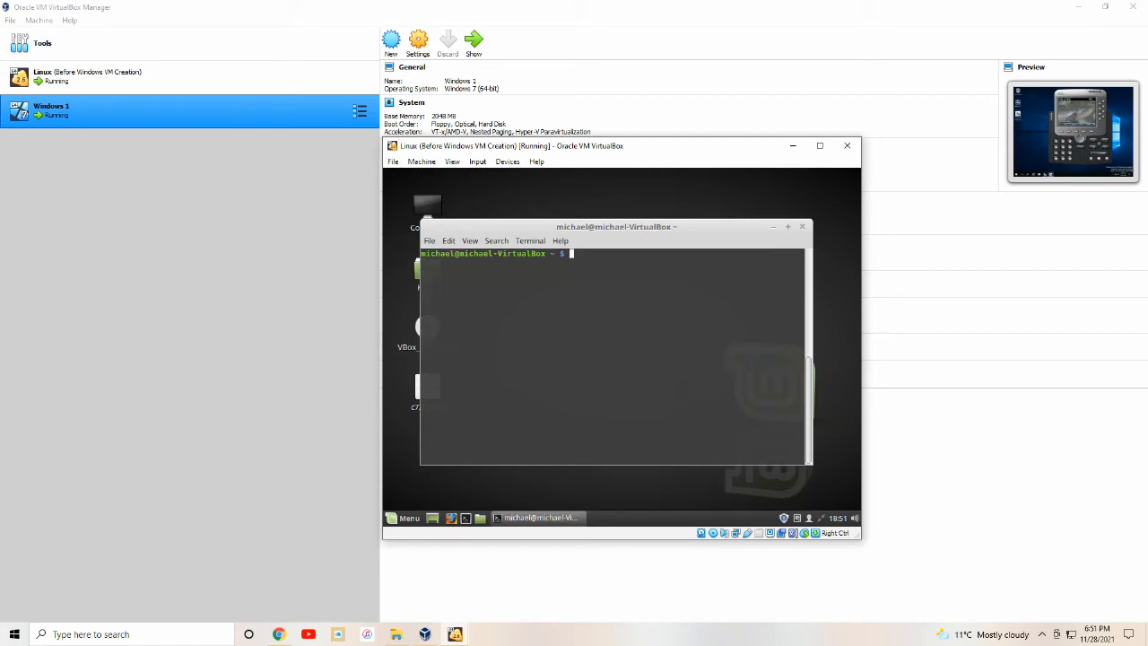
text(dynamips -H 2000&)
key(Return)
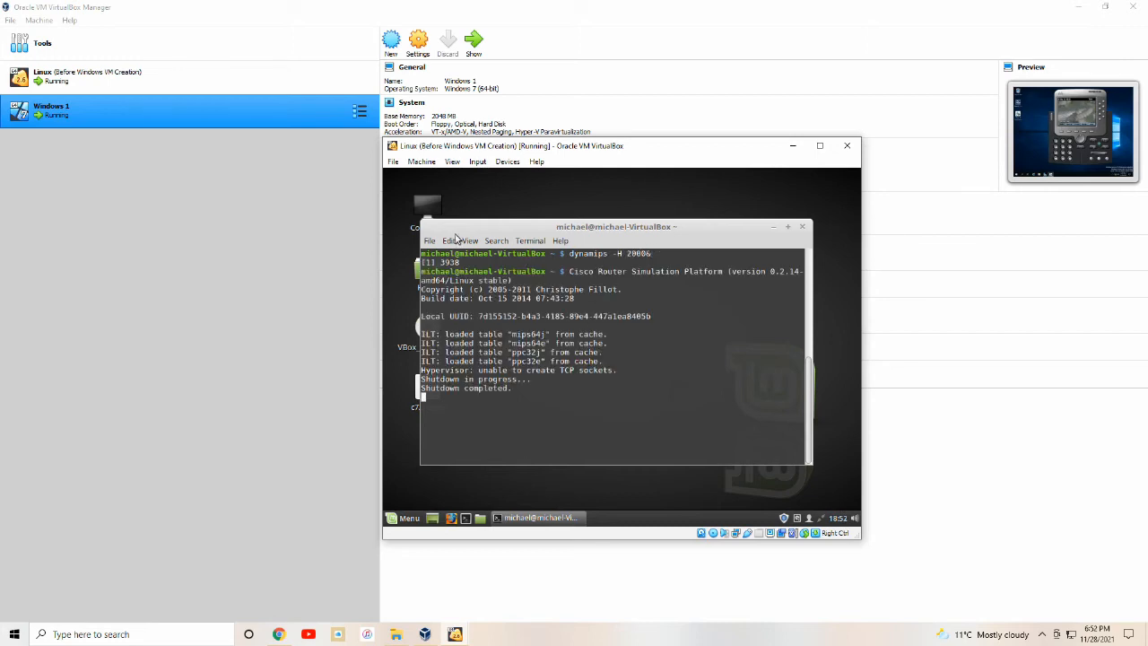
In a second terminal tab, load router.conf into dynagen and start router r1.
click(429, 241)
click(445, 255)
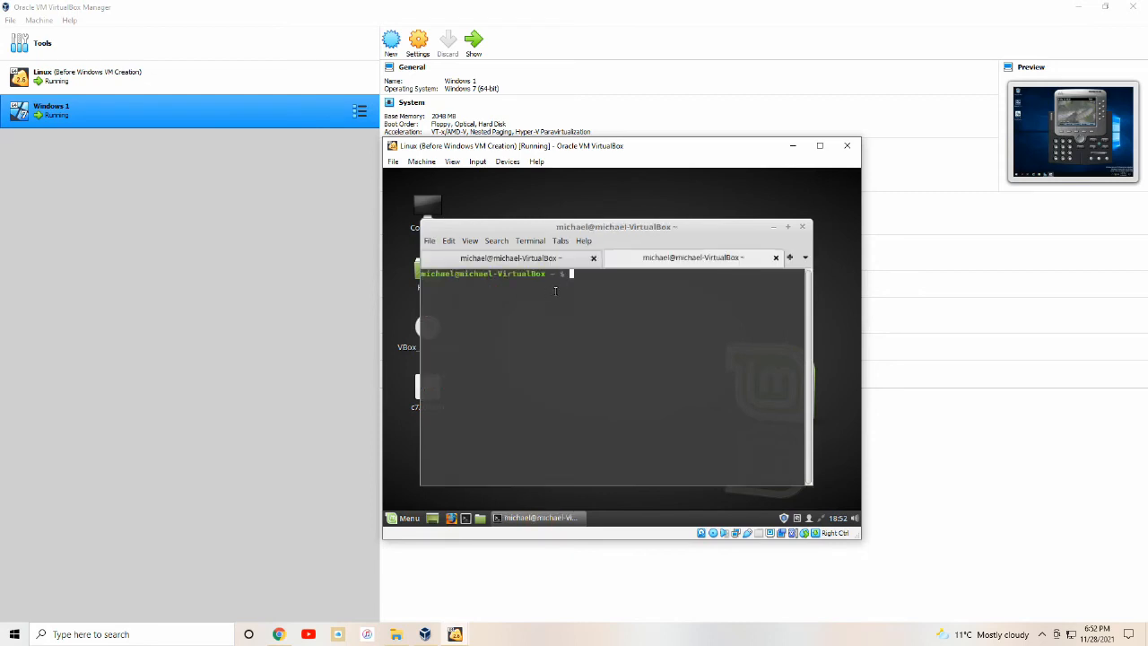
text(dynagen /home/michael/router/r)
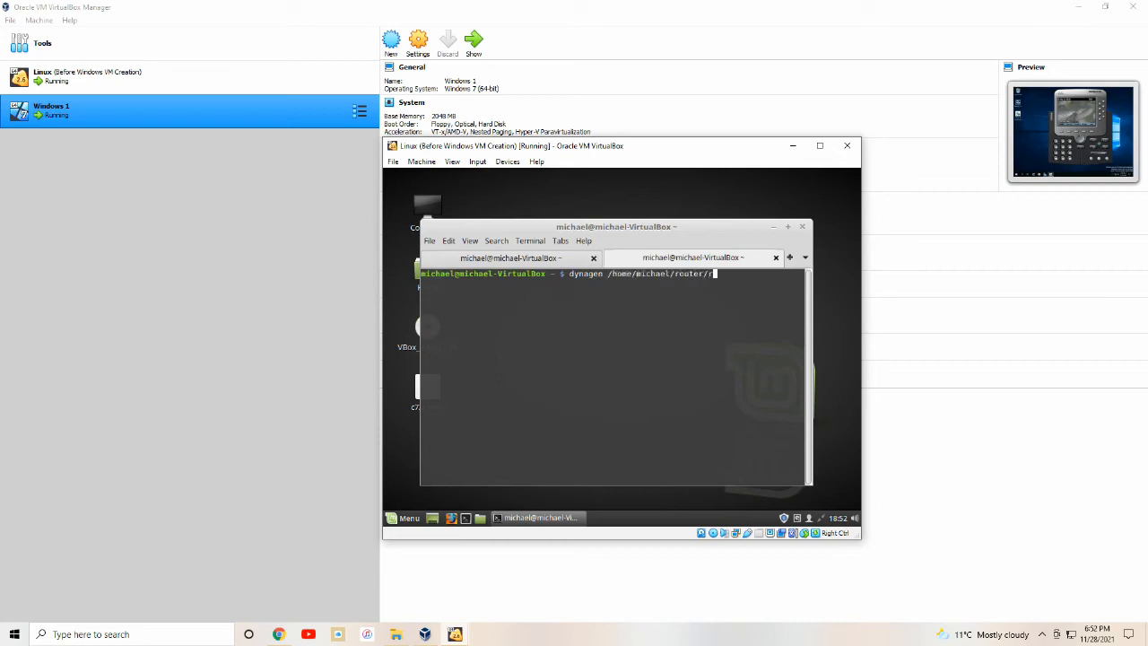
text(outer.conf)
key(Return)
text(start)
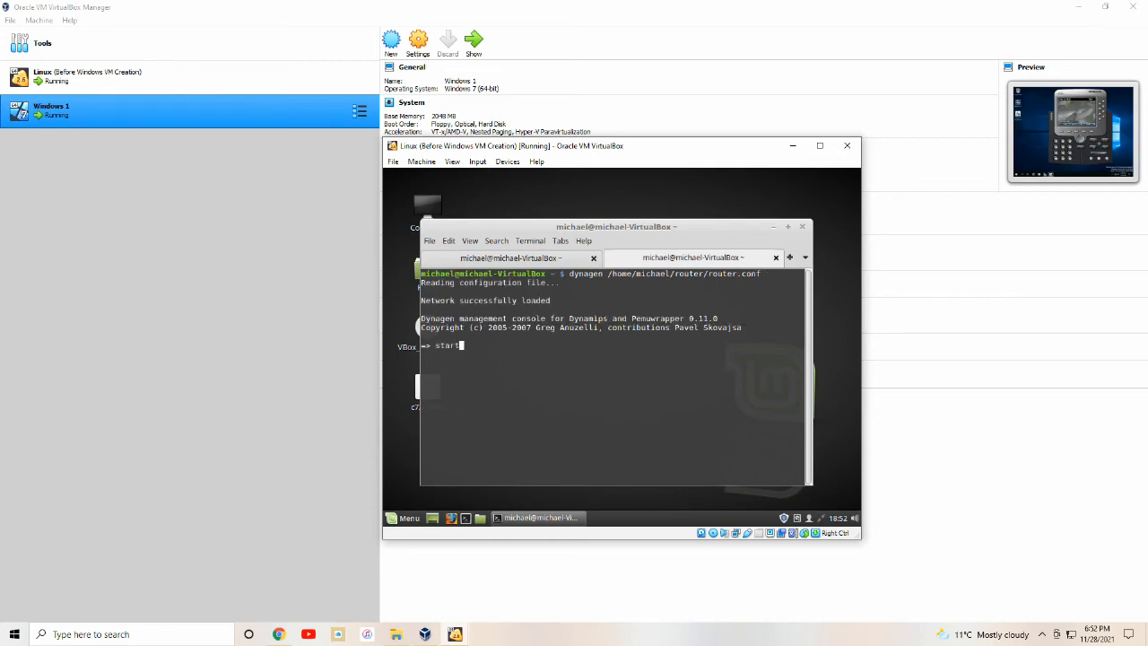
text( r1)
key(Return)
Issue console r1 and telnet r1 in dynagen.
text(console r1)
key(Return)
text(telnet r1)
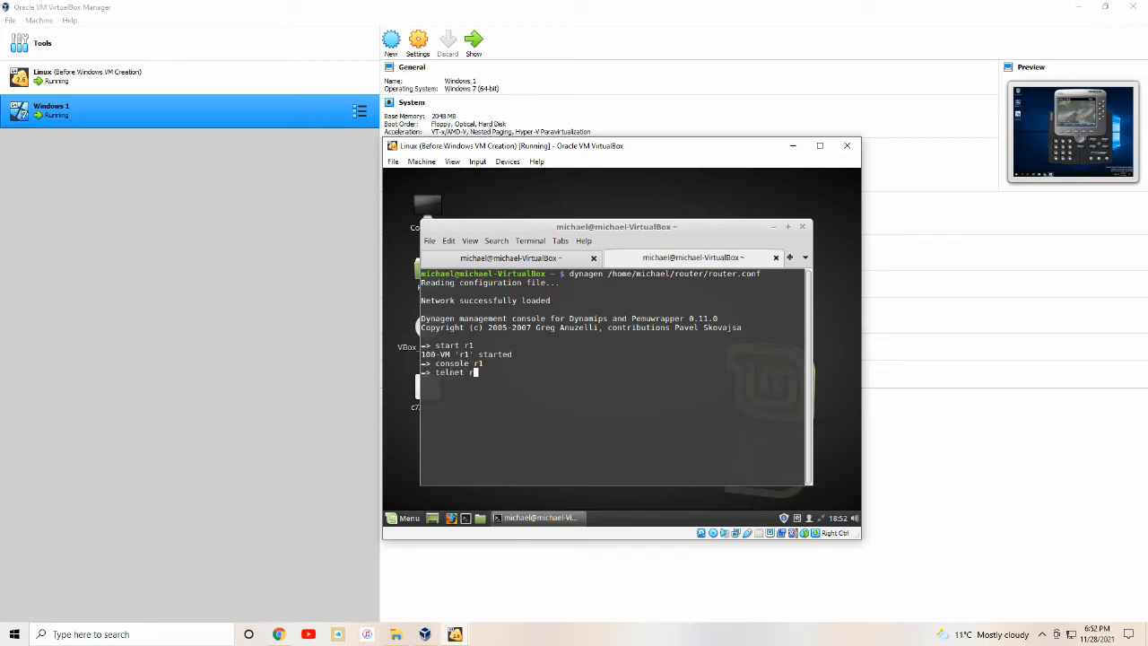
key(Return)
click(430, 240)
click(430, 241)
click(430, 240)
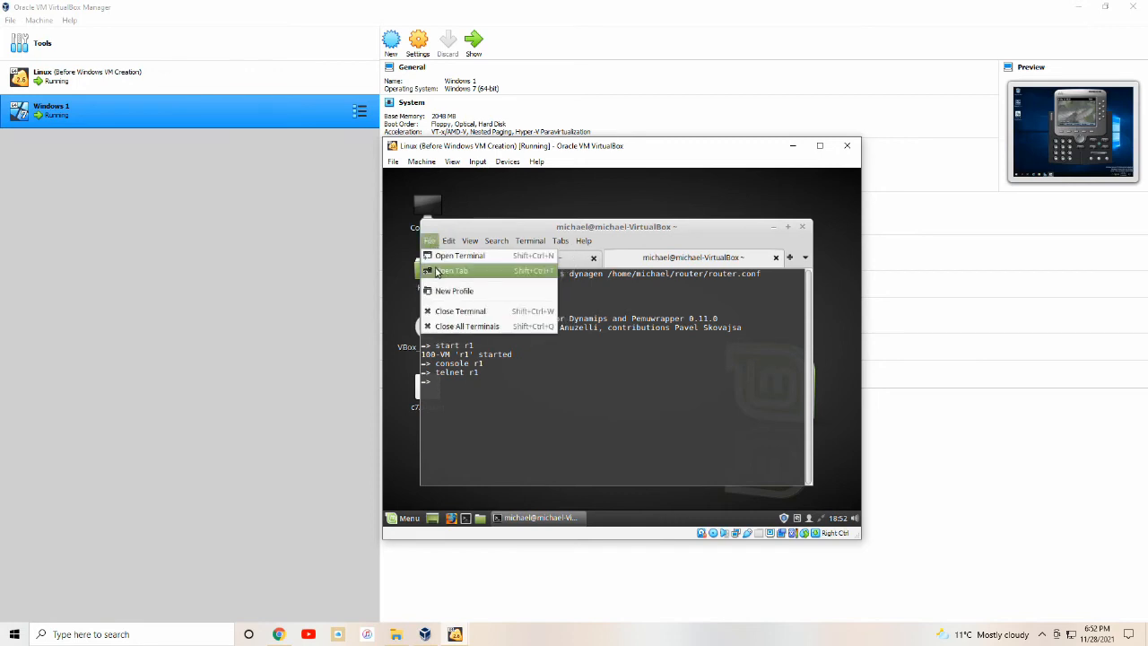
In a third terminal tab, add tap1 and tap2 to bridge br0 with sudo brctl.
click(453, 269)
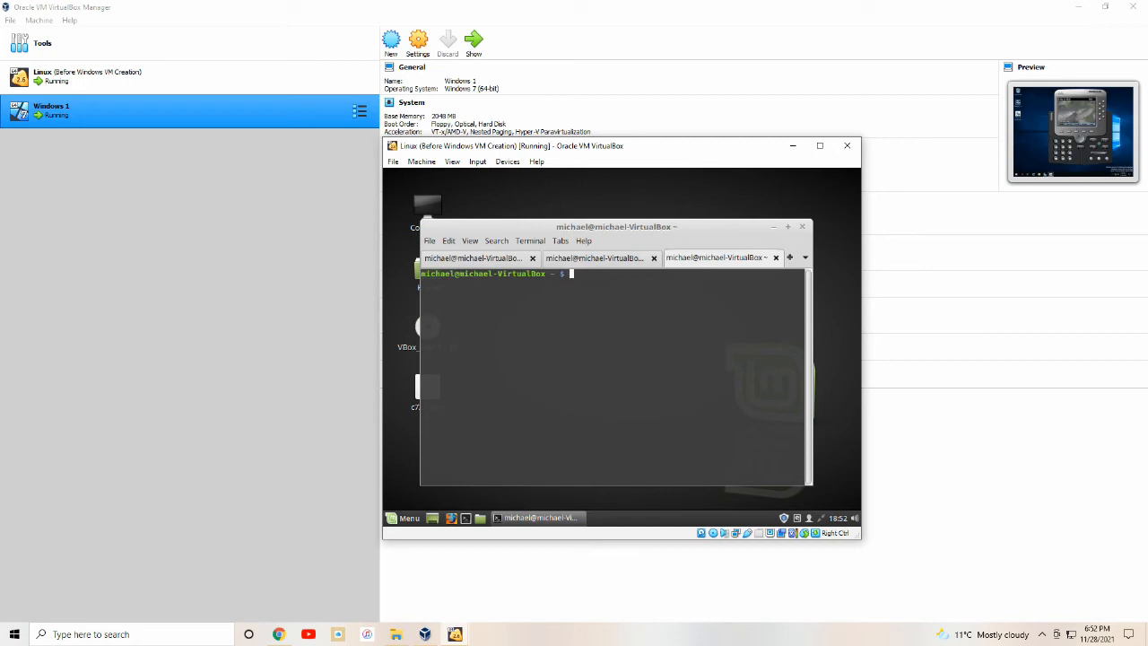
text(sudo brctl addif br0 tap1 tap2)
key(Return)
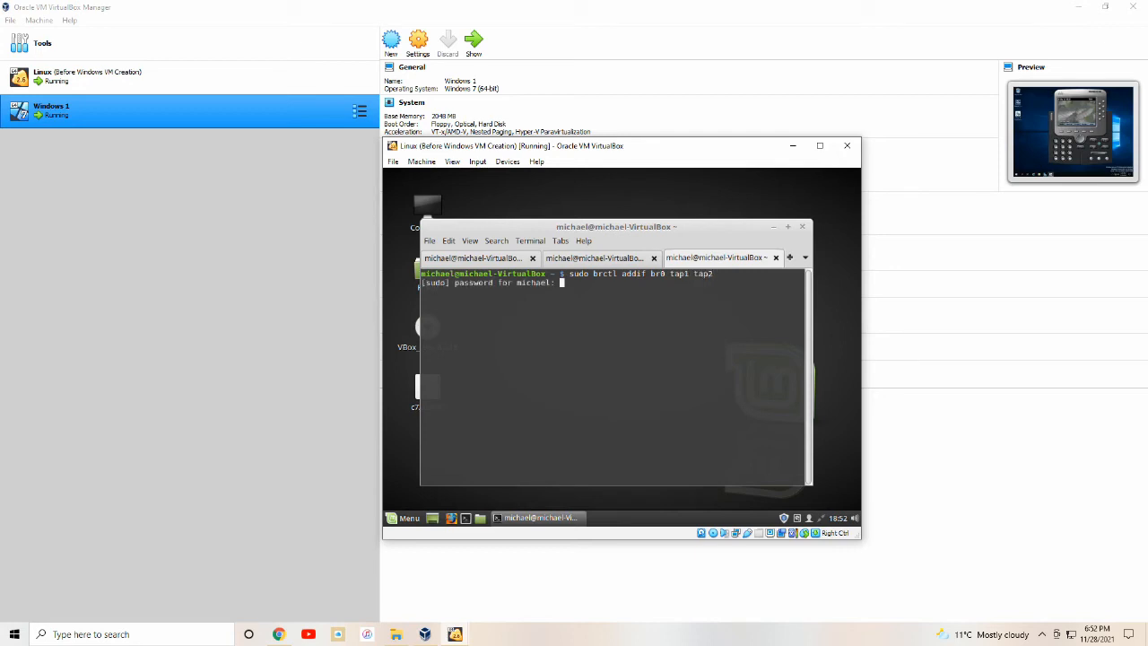
key(Return)
Bring the tap1 and tap2 interfaces up with sudo ifconfig.
text(sudo i)
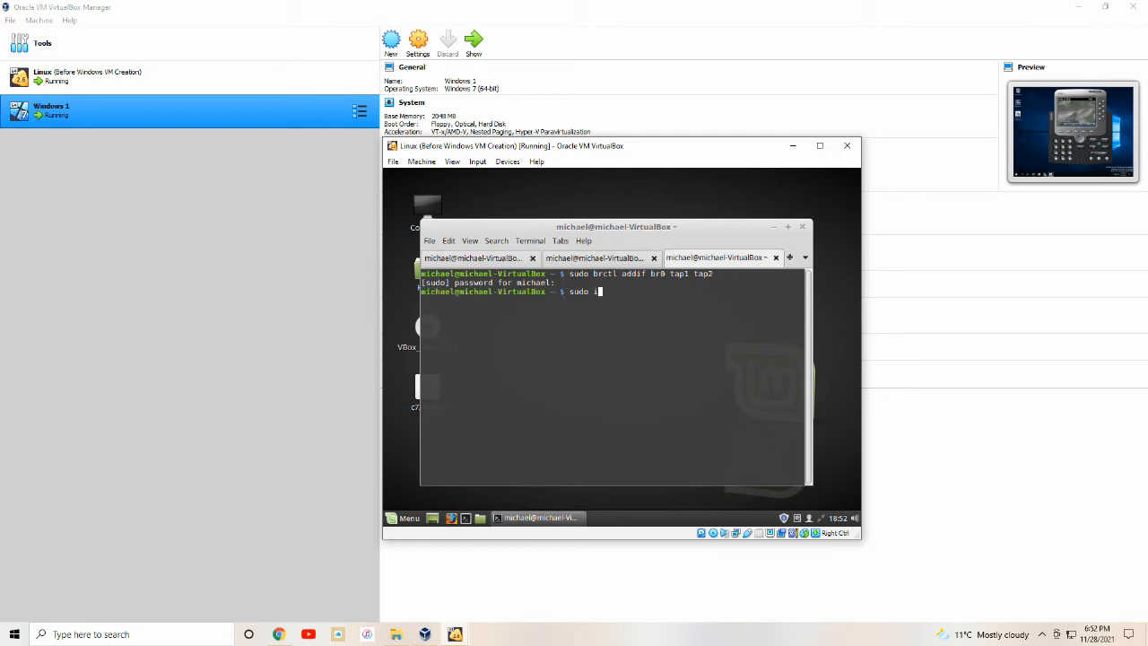
text(fconfig tap1 up)
key(Return)
text(sudo ifconfig )
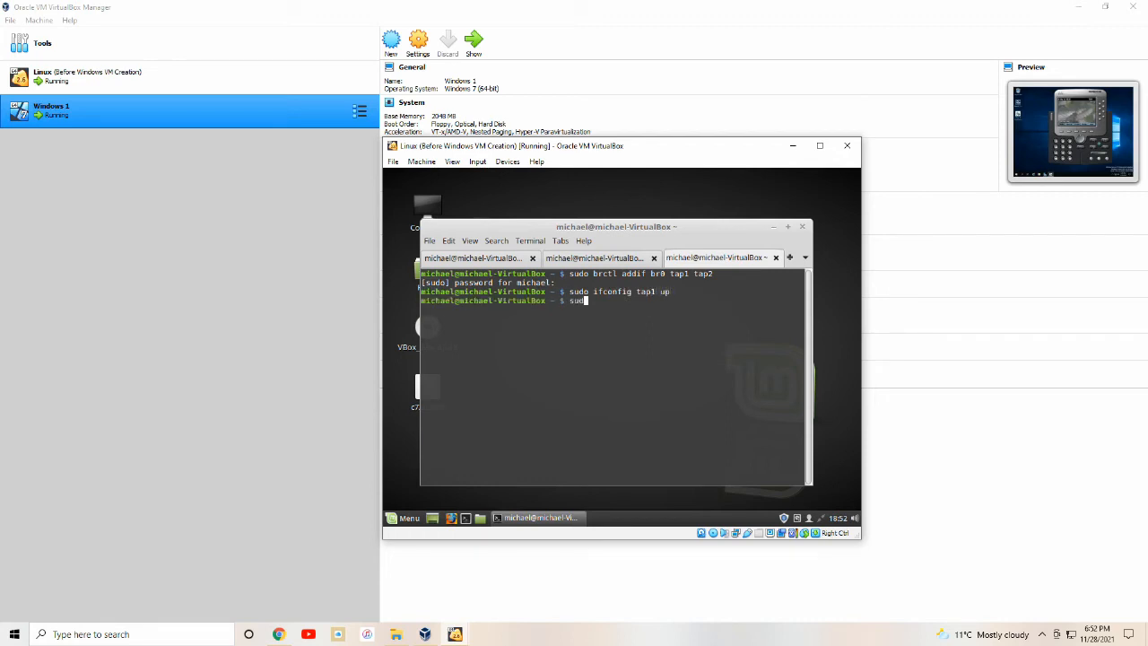
text(tap2 up)
key(Return)
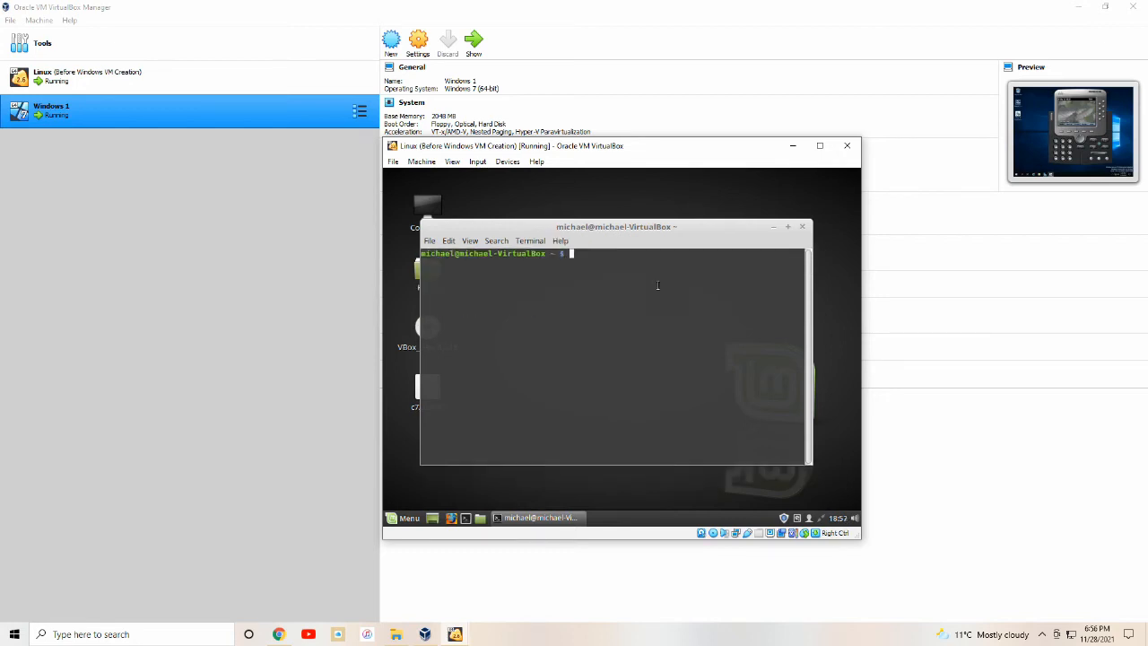
text(telnet localhost 2)
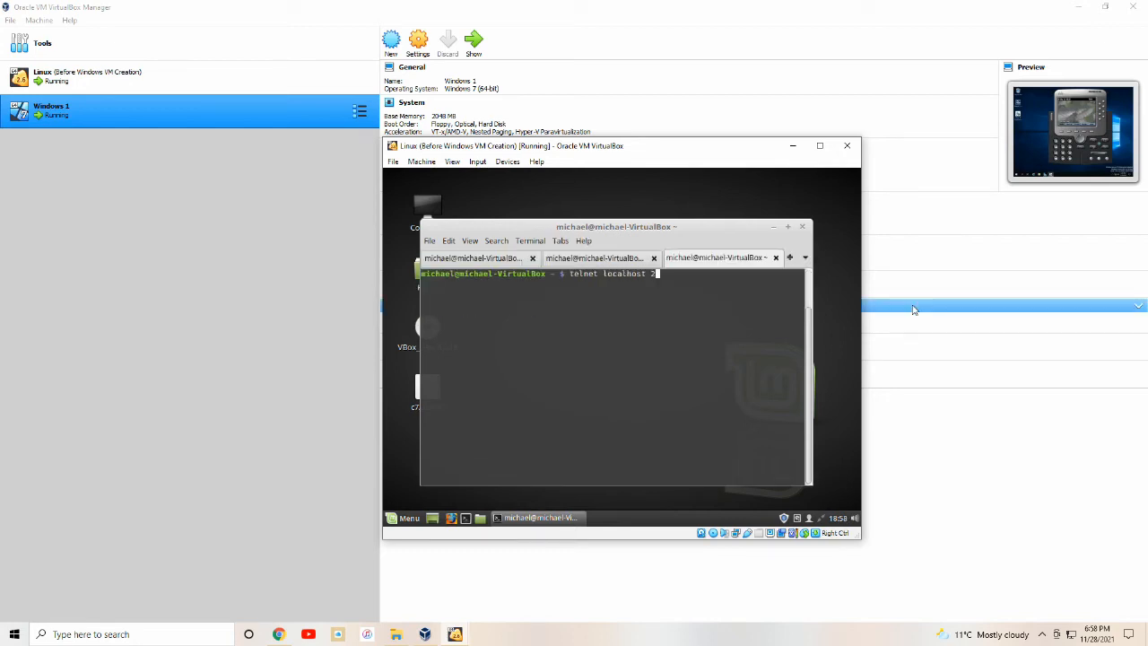
text(521)
Telnet to r1 on port 2521, then to r2 on port 2522 in a new tab, declining its setup dialog.
key(Return)
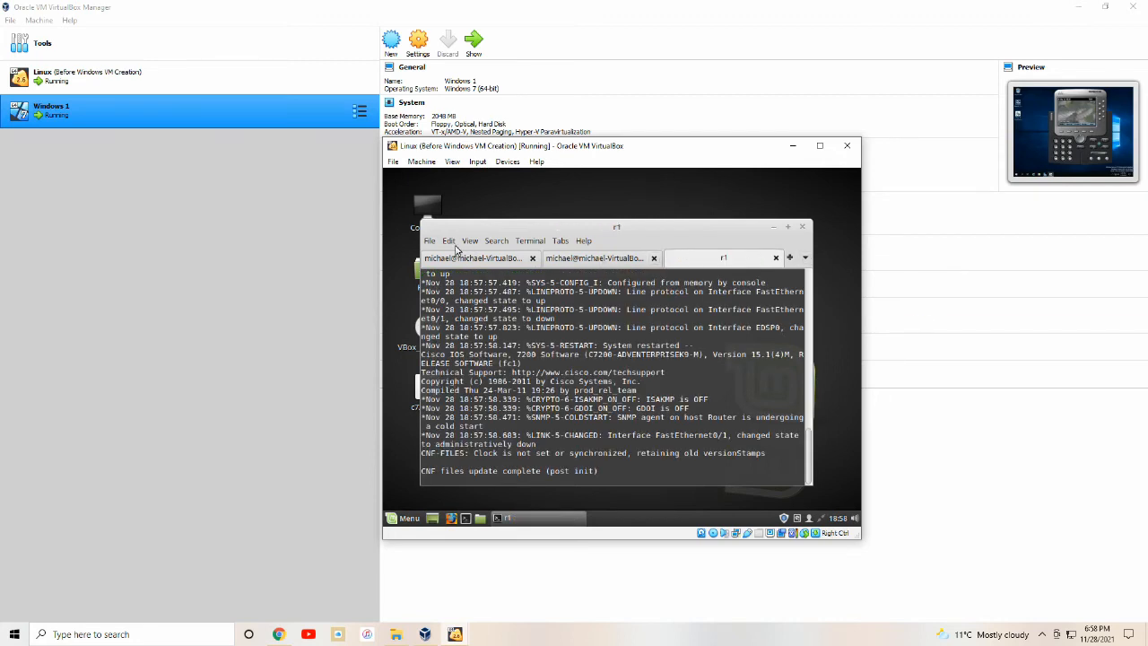
click(432, 242)
click(448, 270)
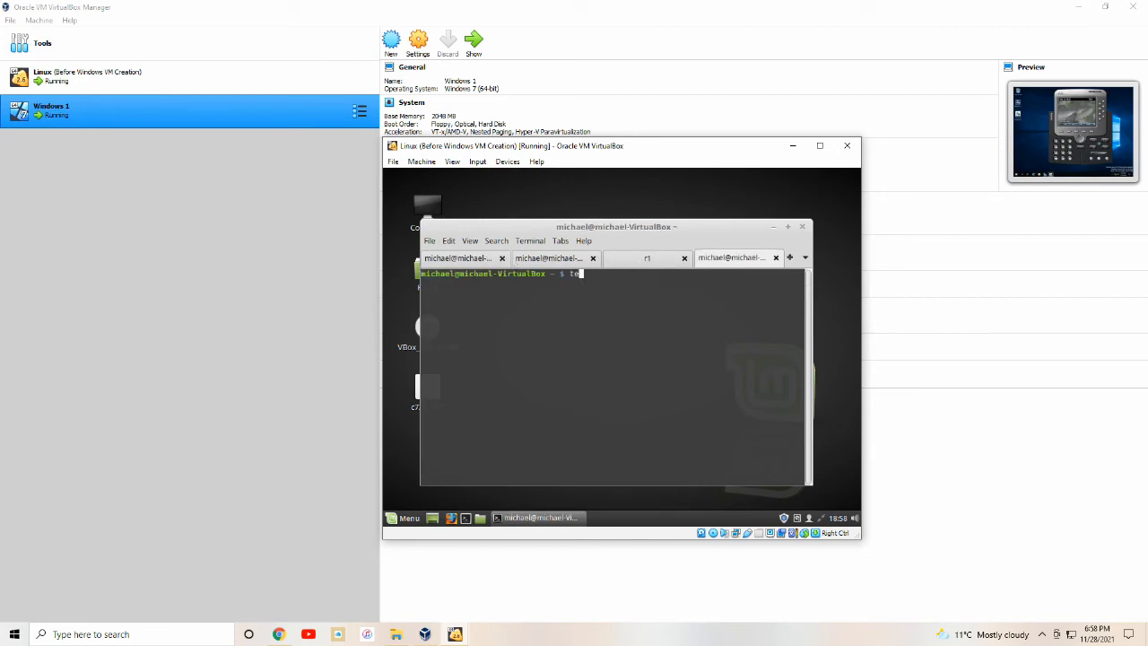
text(telnet localhost 2522)
key(Return)
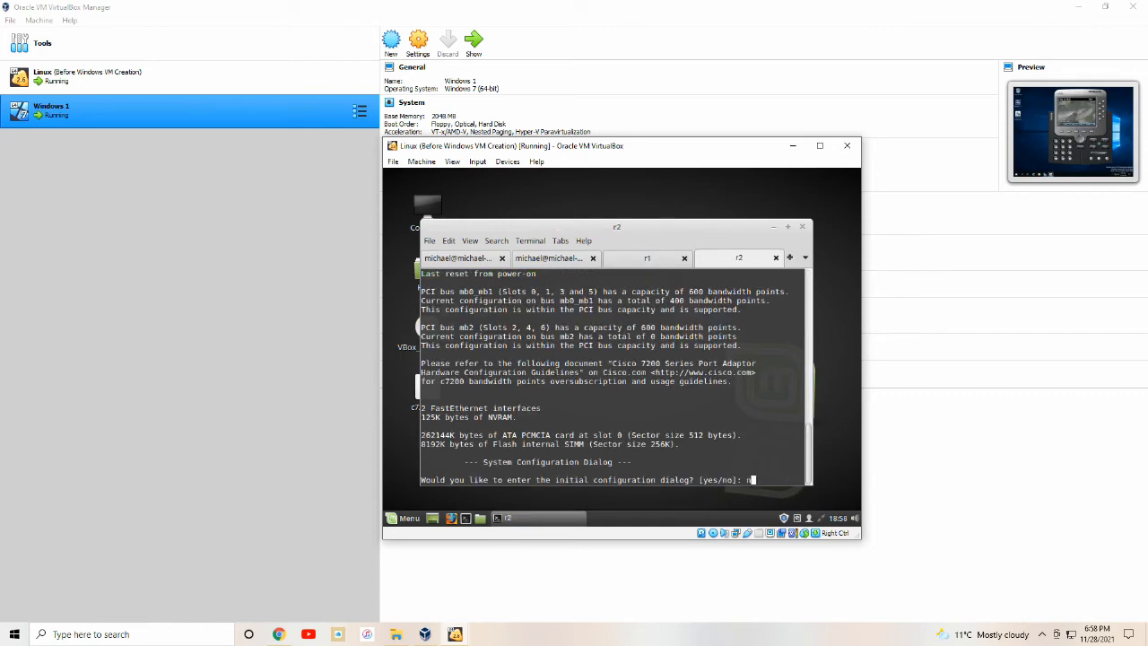
text(n)
key(Return)
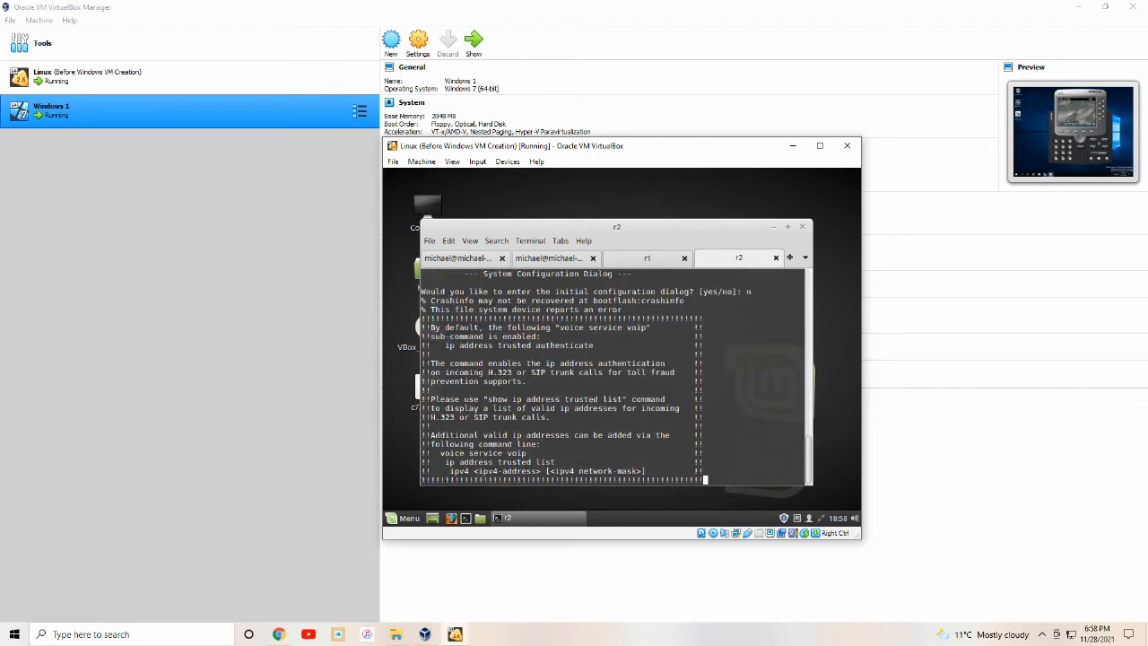
Refresh the prompts in the r1 and r2 console tabs.
click(647, 258)
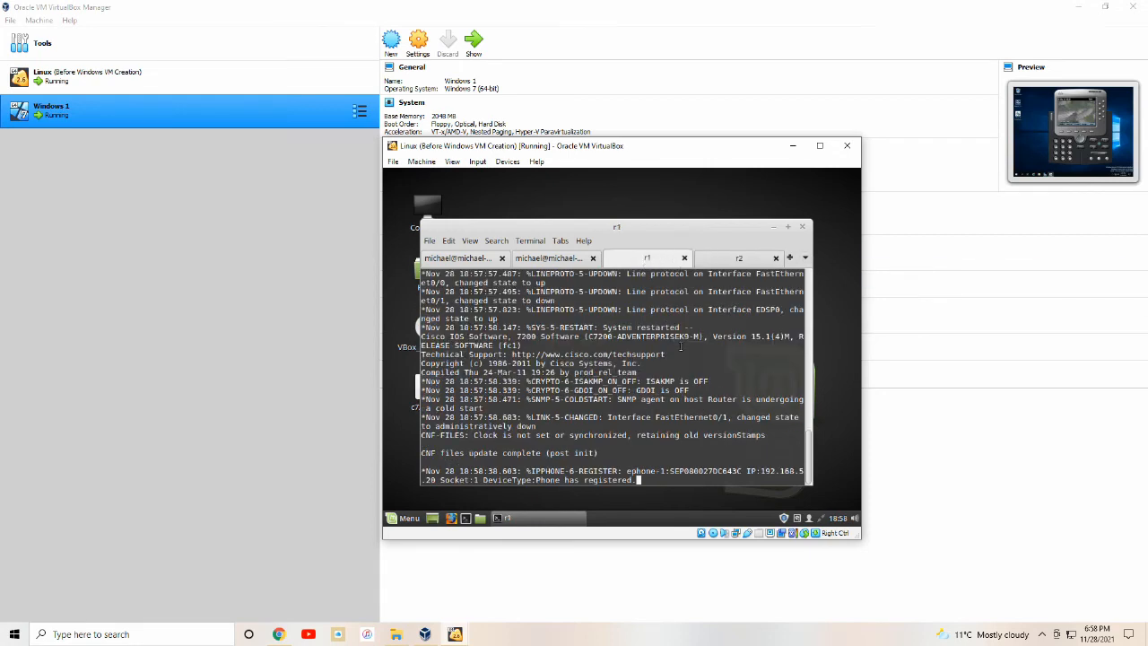
key(Return)
key(Return)
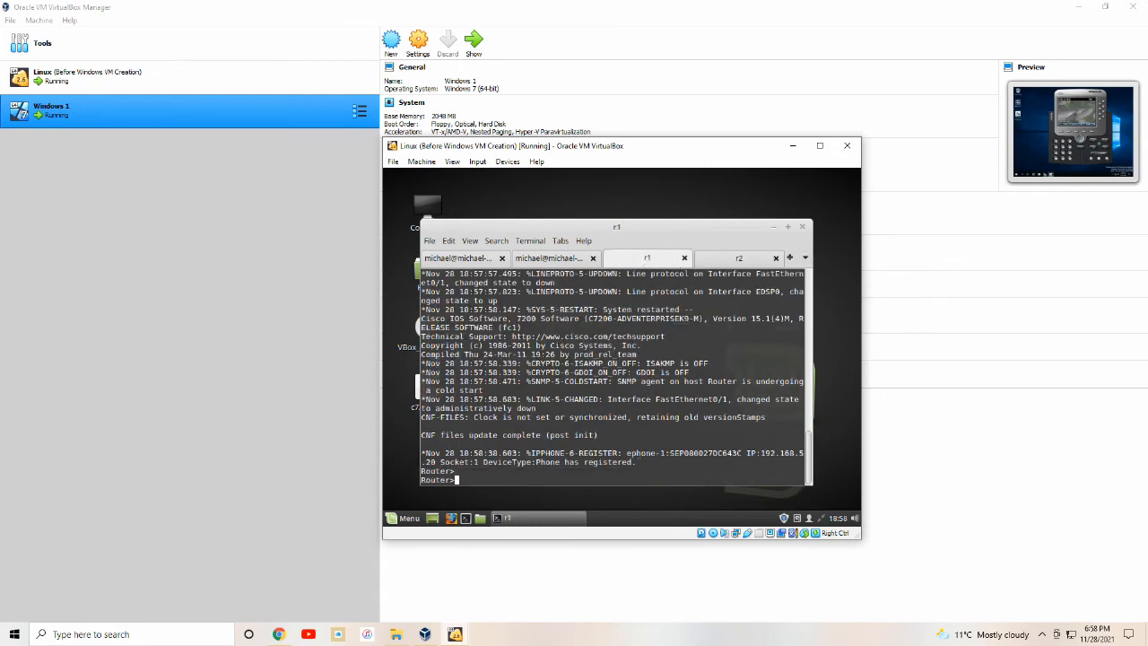
click(737, 258)
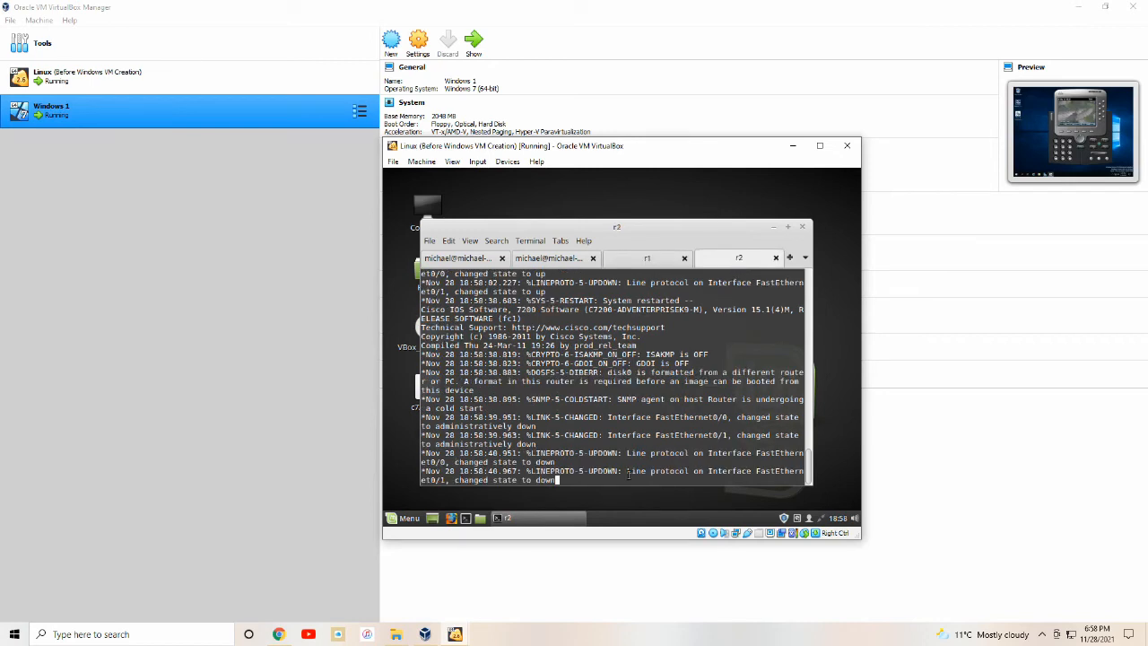
key(Return)
key(Return)
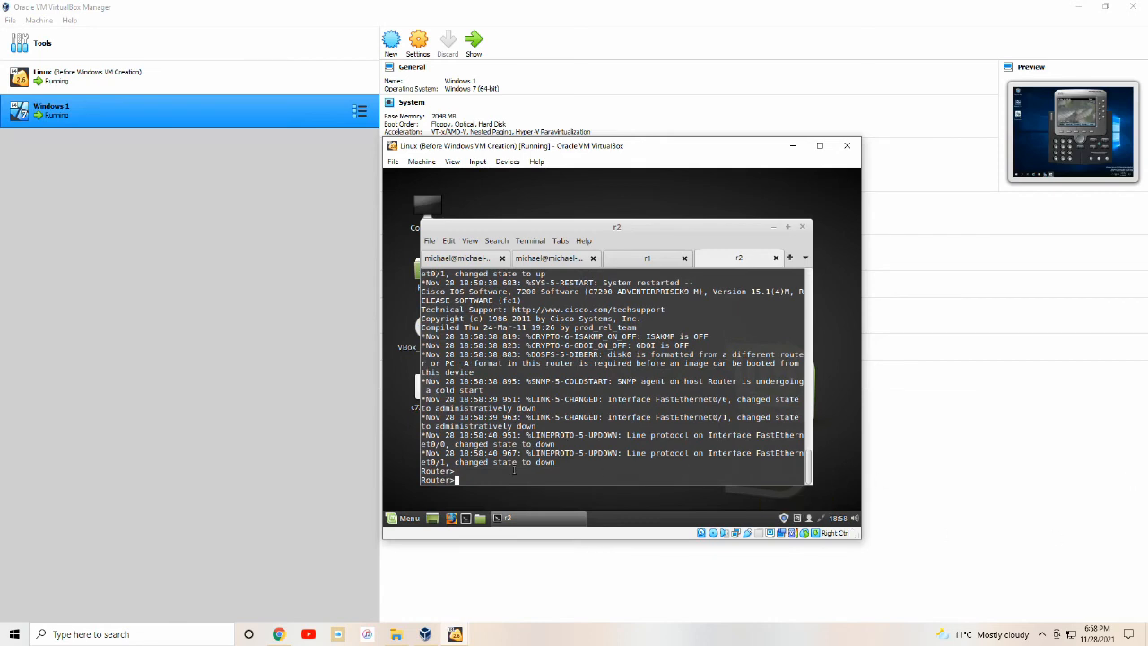
On r2, assign 192.168.5.11 255.255.255.0 to FastEthernet0/0 and enable it with no shut.
text(en)
key(Return)
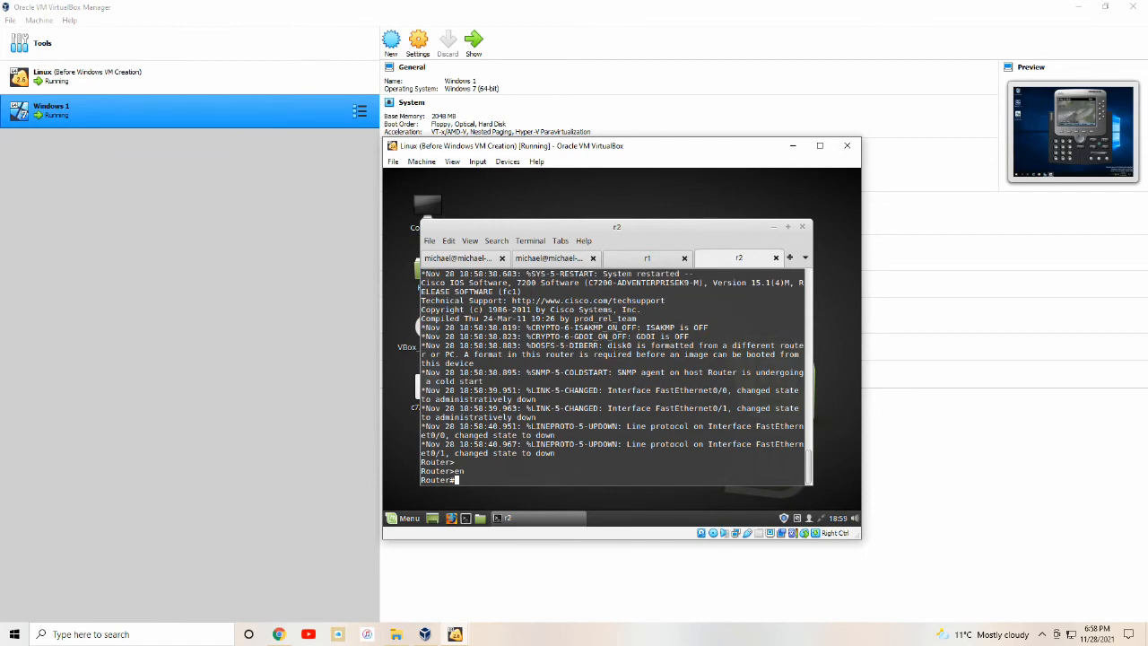
text(conf t)
key(Return)
text(ig)#i)
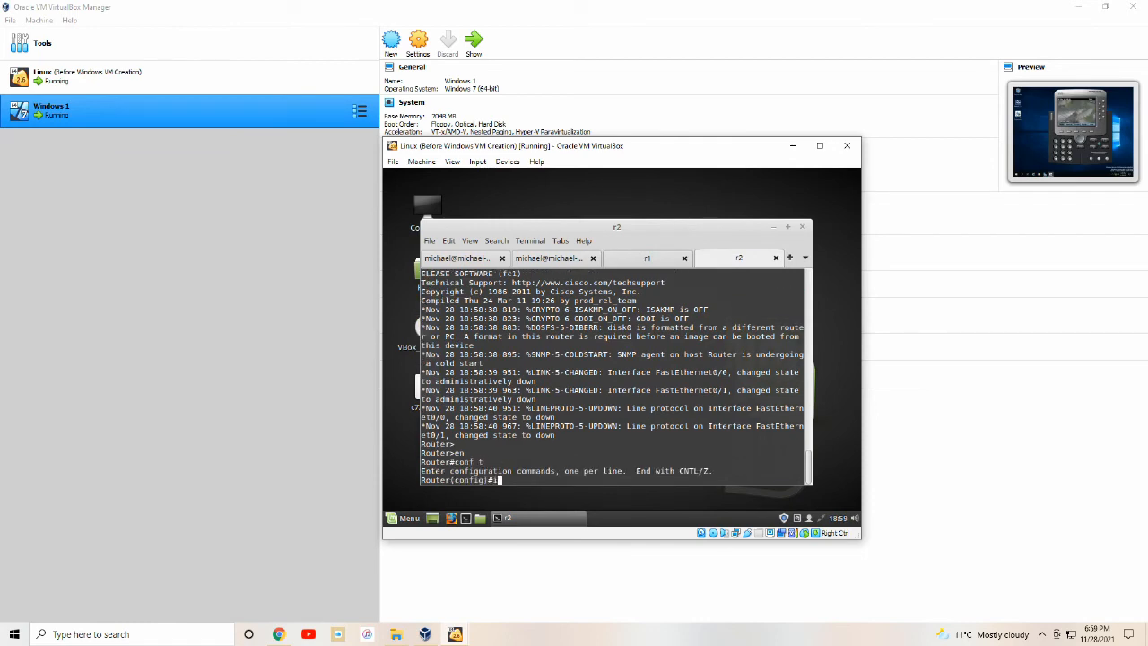
text(nt f0/0)
key(Return)
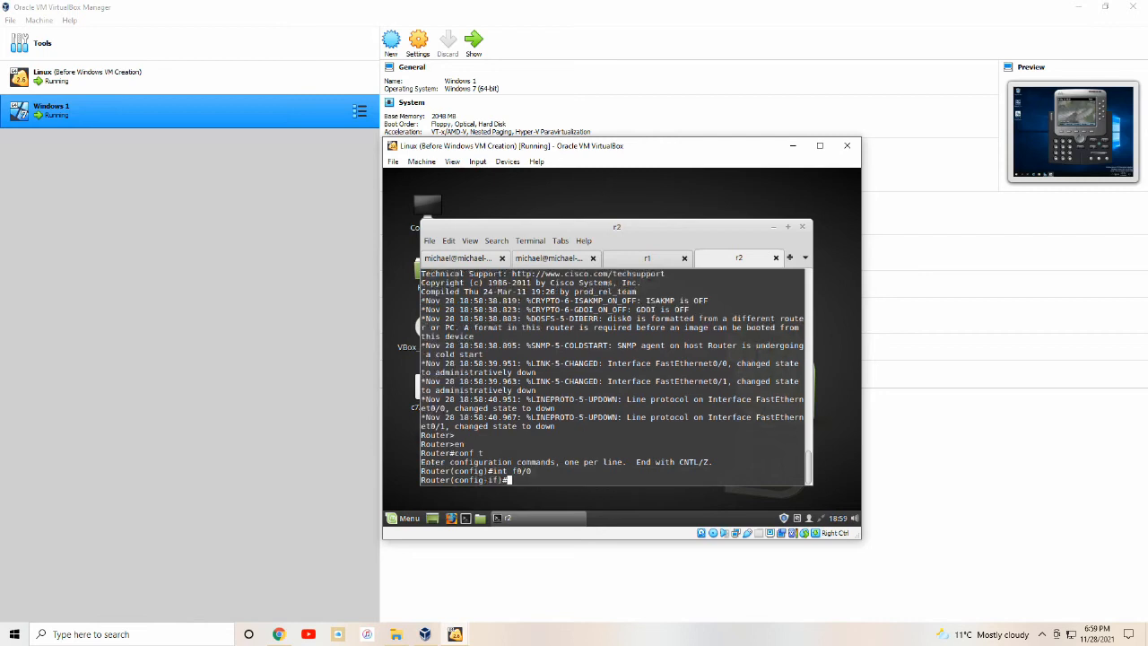
text(ip addr 192.168.5.11 255.255.255.0)
key(Return)
text(no shut)
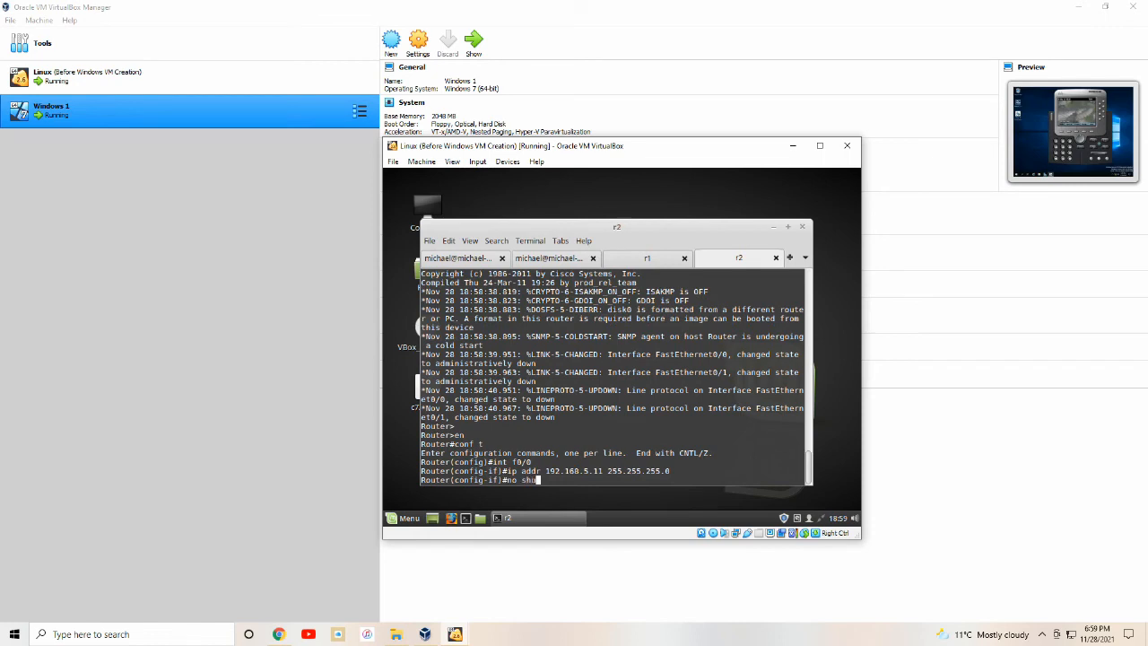
key(Return)
Leave configuration mode and save r2's configuration with wr.
text(end)
key(Return)
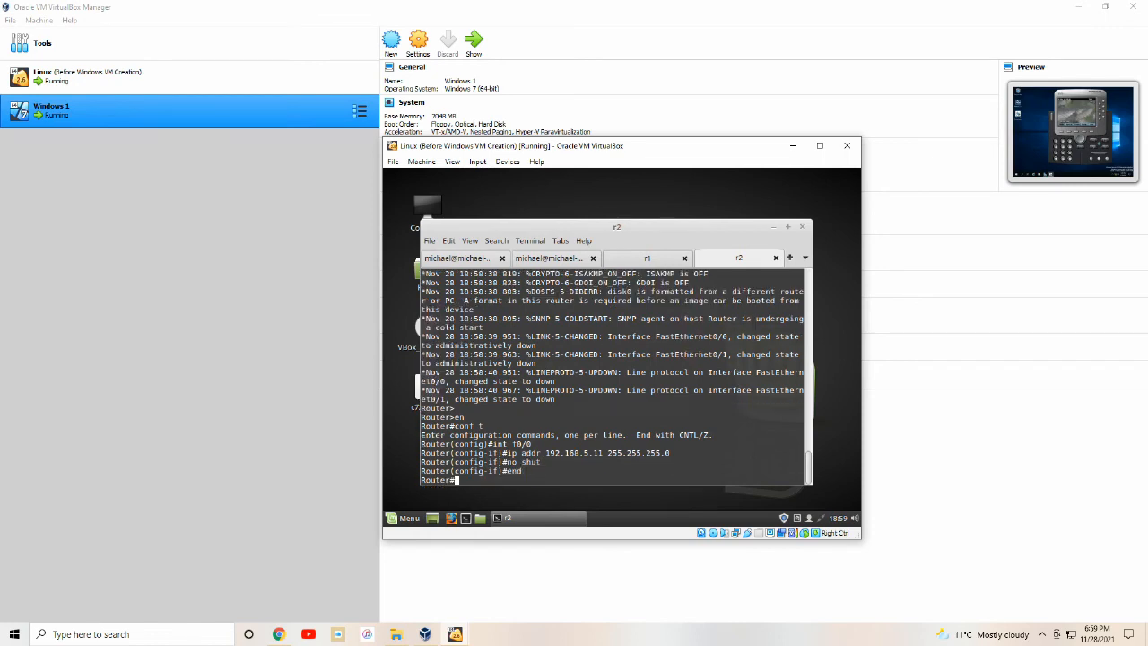
text(wr)
key(Return)
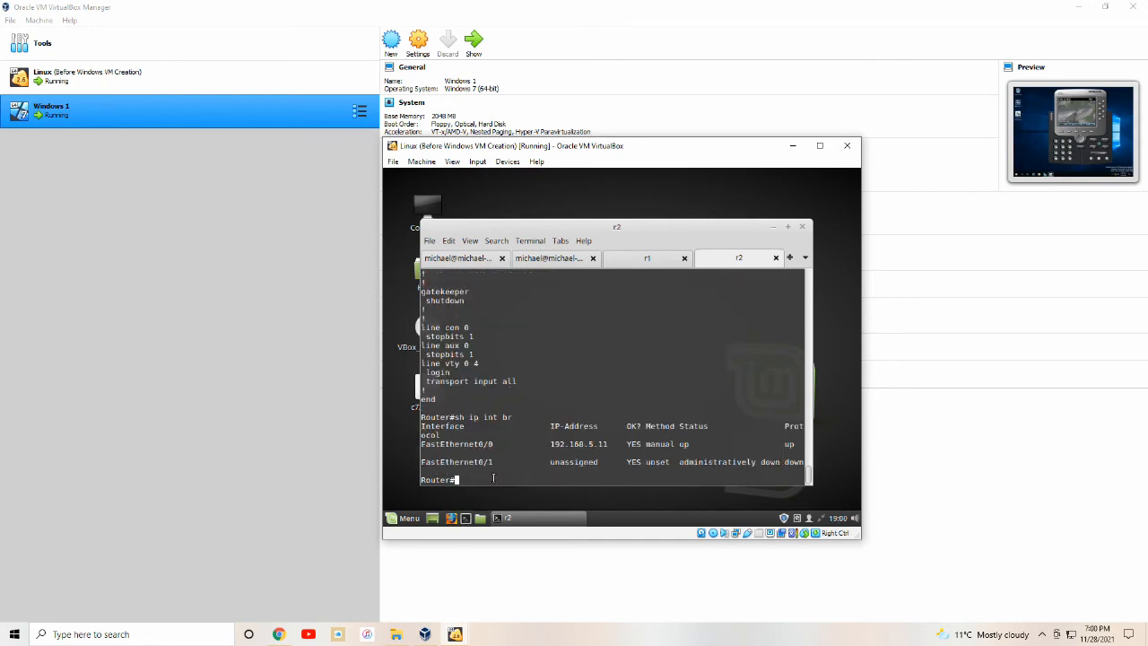
Ping 192.168.5.10 and 192.168.5.254 from r2.
text(ping 192.168.5.10)
key(Return)
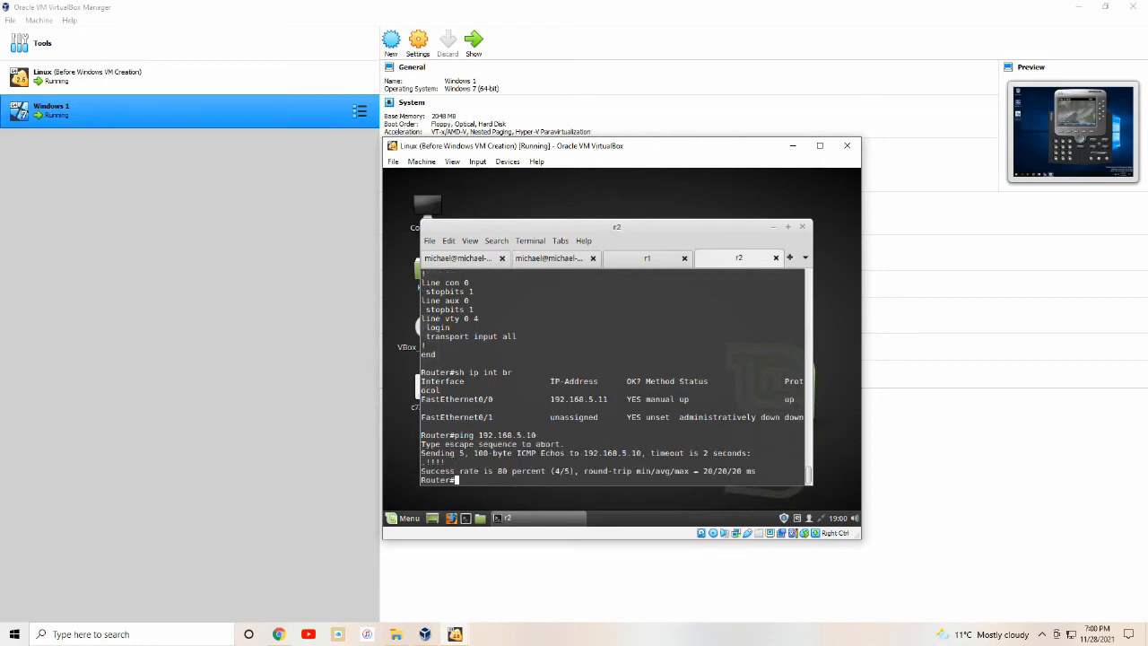
text(ping 192.168.5.254)
key(Return)
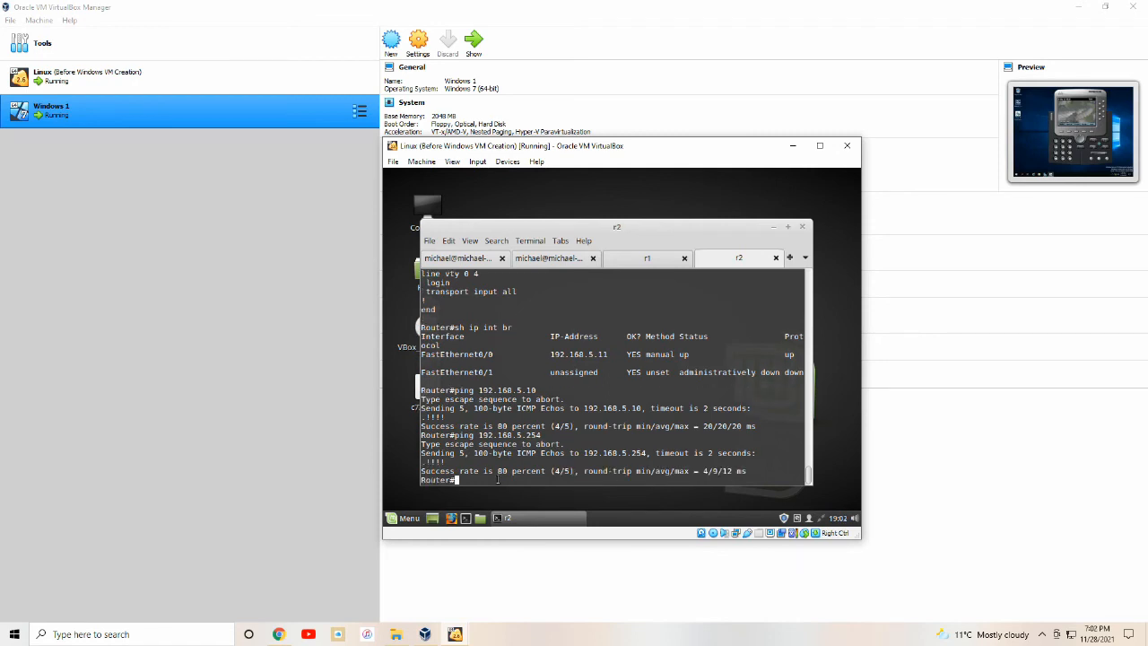
text(format disk0:)
Format r2's disk0: and enter the archive command extracting cme.tar from TFTP 192.168.5.254.
key(Return)
key(Return)
key(Return)
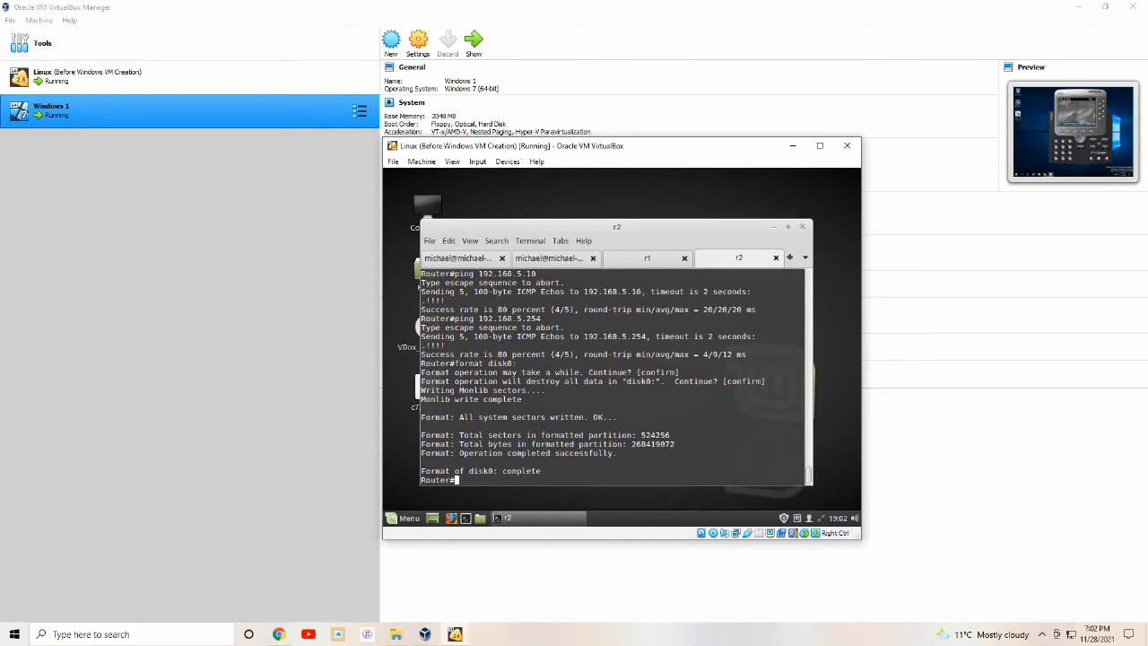
text(archive tar /xtract tftp://192.168.5.254)
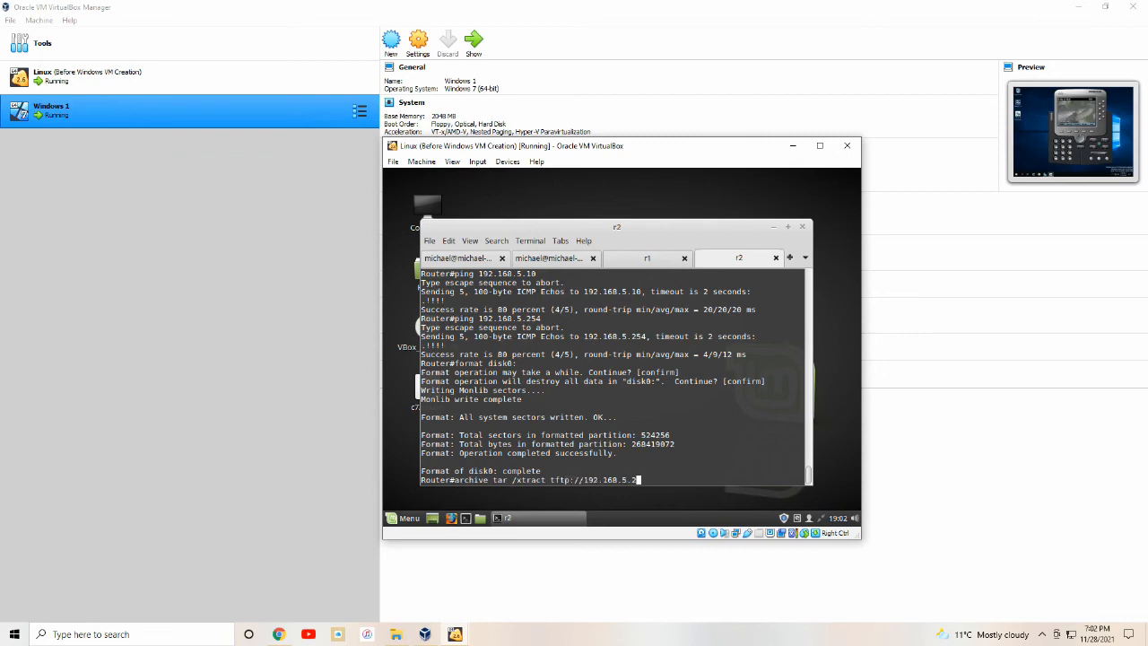
text(/cme.tar disk0:)
After cme.tar extracts, enable r2's HTTP server with web GUI path disk0:/gui.
key(Return)
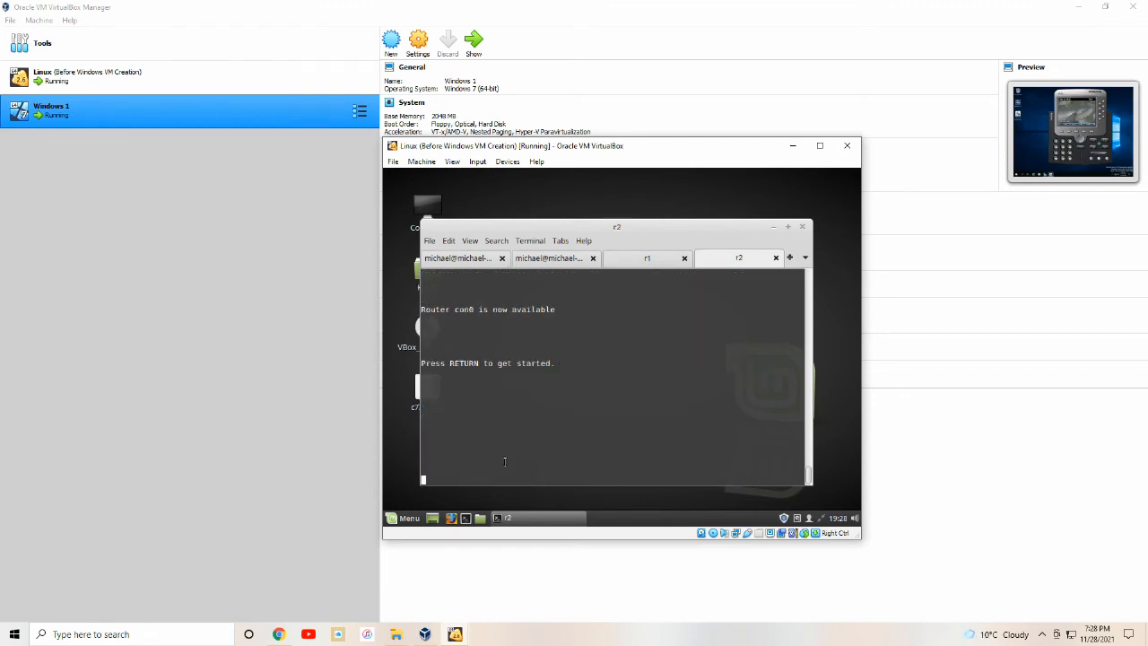
key(Return)
text(en)
key(Return)
text(conf t)
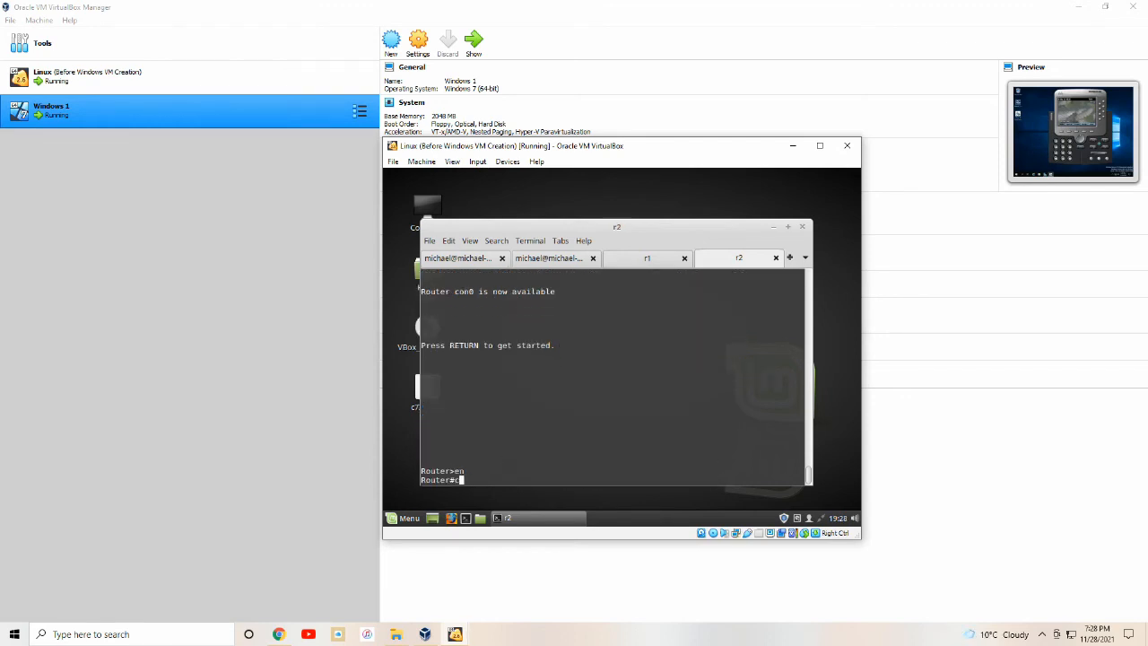
key(Return)
text(ip )
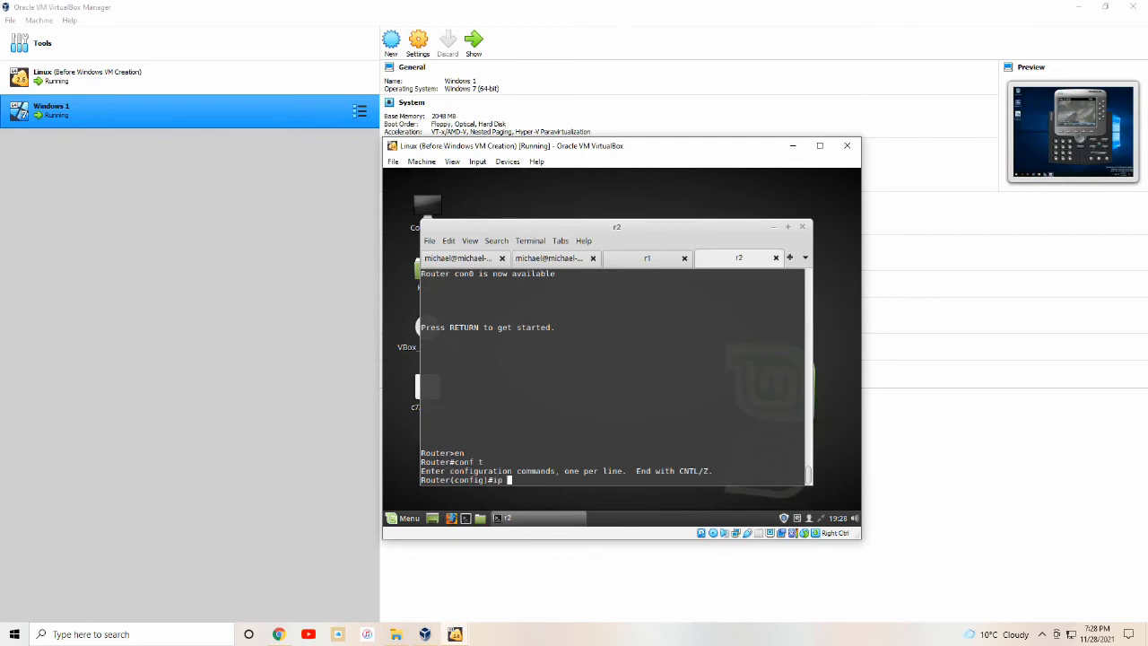
text(http server)
key(Return)
text(ip h)
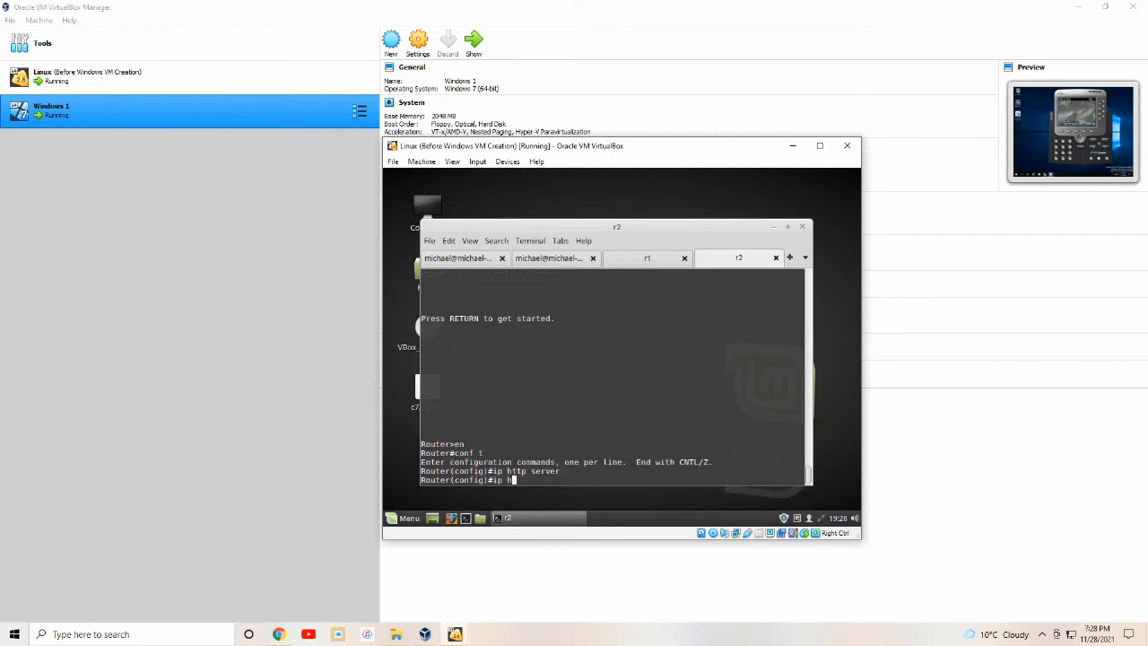
text(ttp path disk0:/gui)
key(Return)
Enter telephony-service and enable dn-webedit and time-webedit.
text(tele)
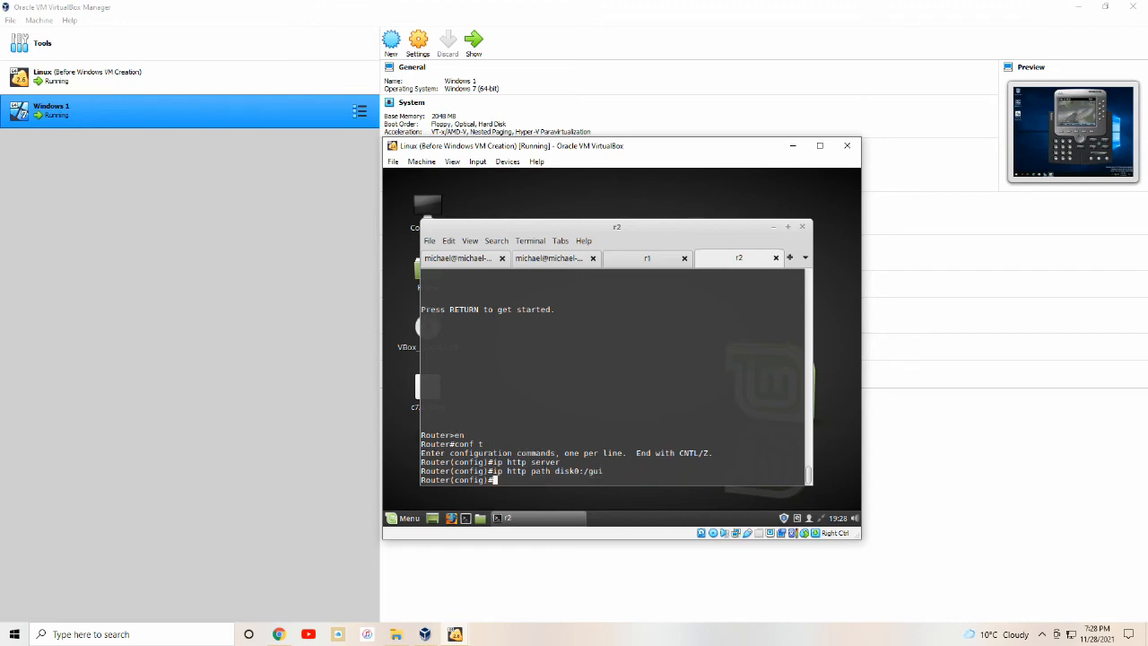
key(Tab)
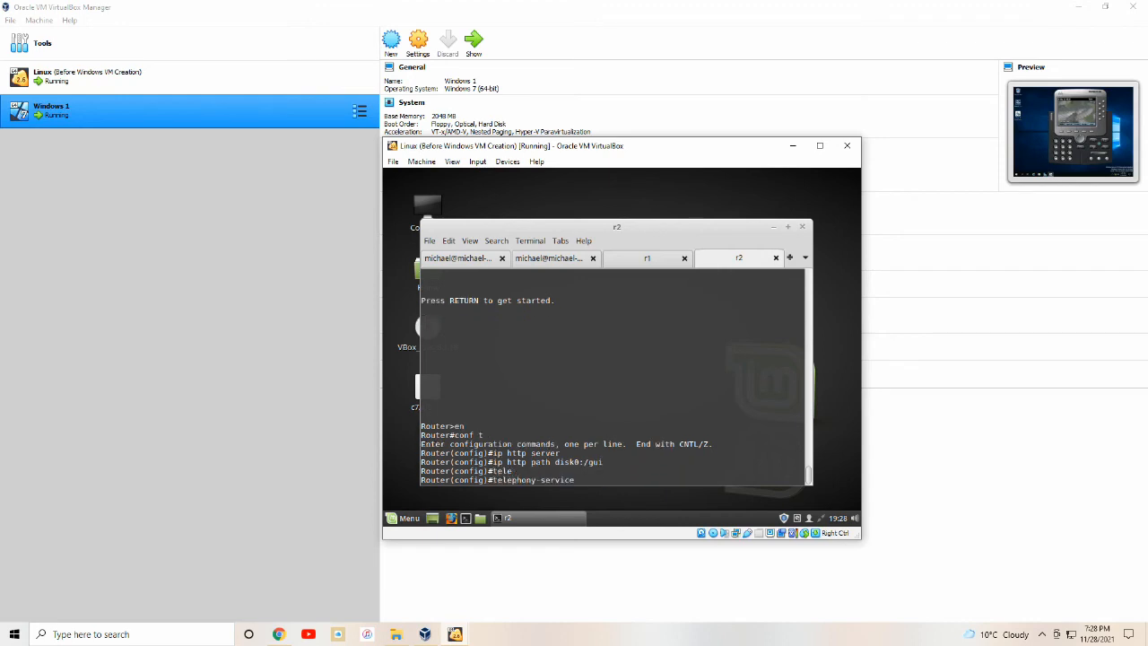
key(Return)
text(web )
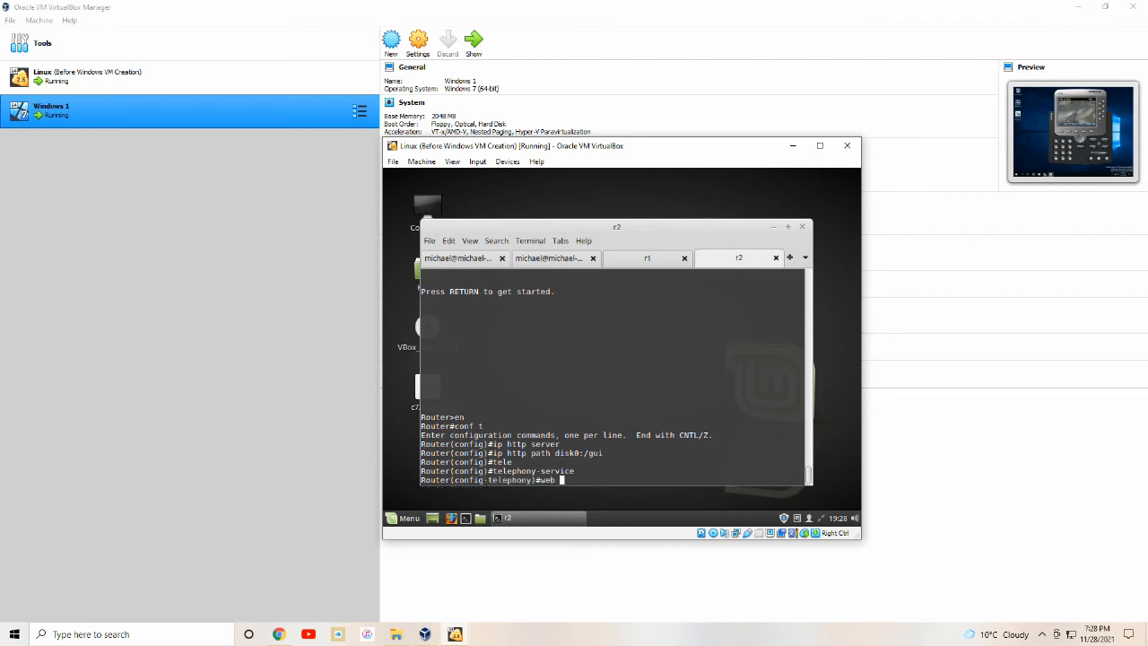
text(admin)
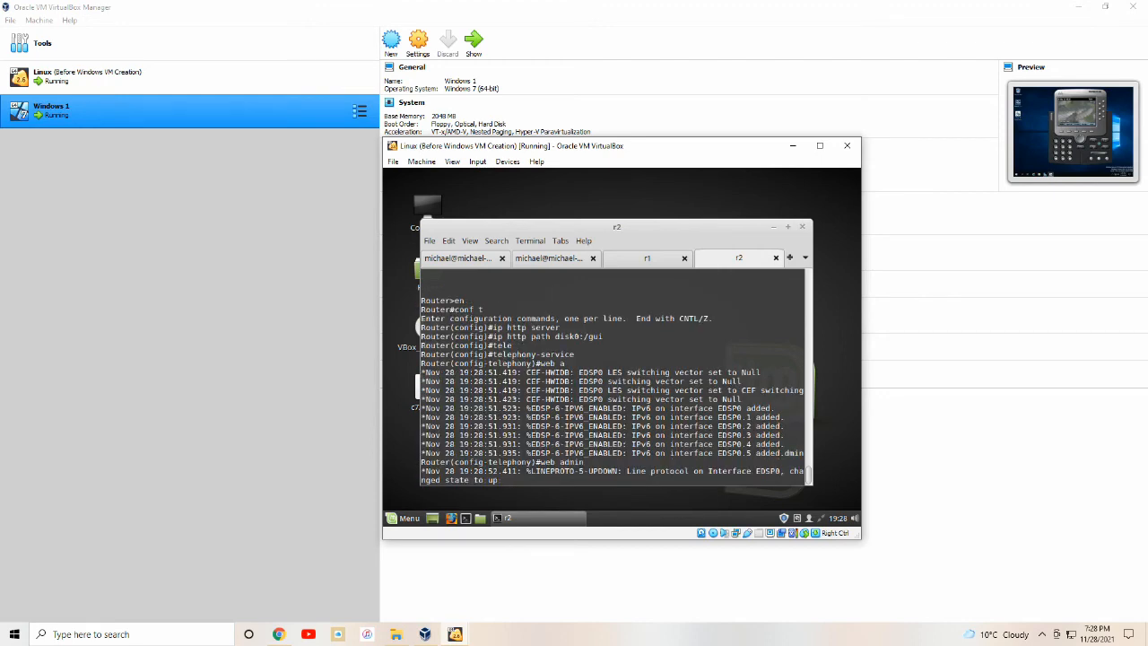
key(Tab)
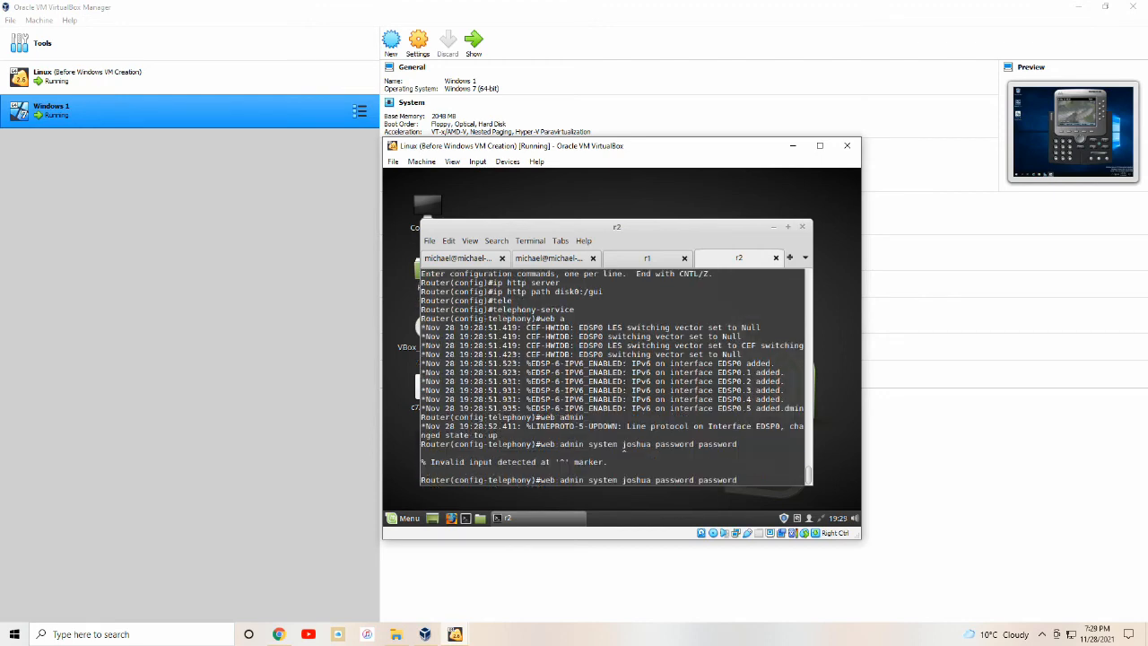
key(Left)
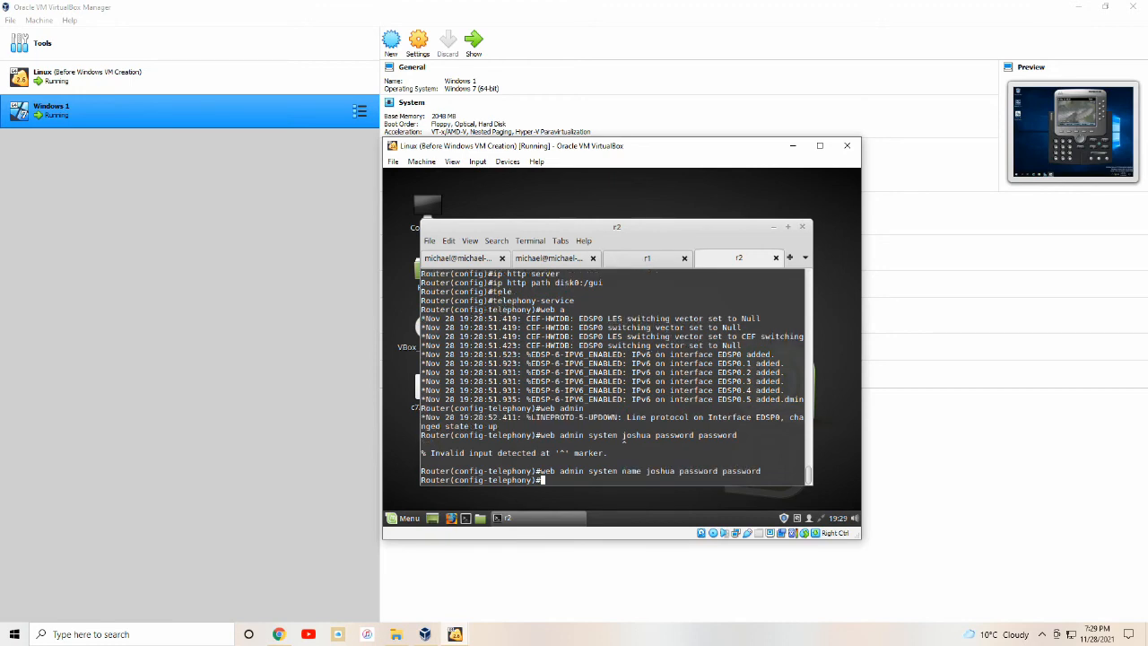
text(dn-)
key(Tab)
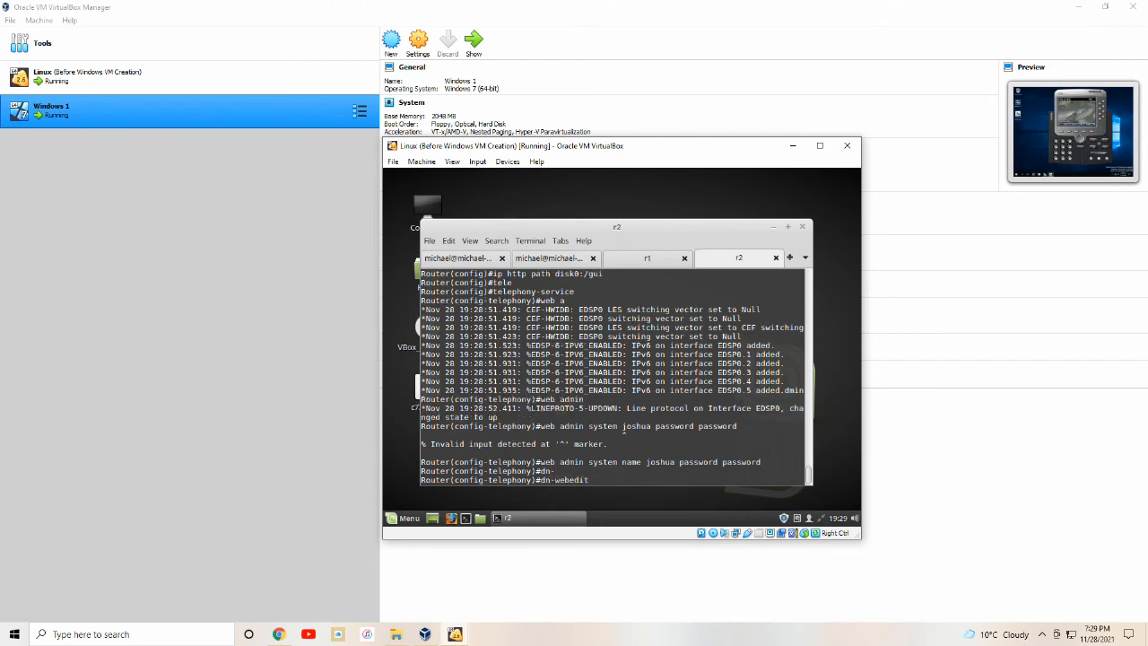
key(Return)
text(time-we)
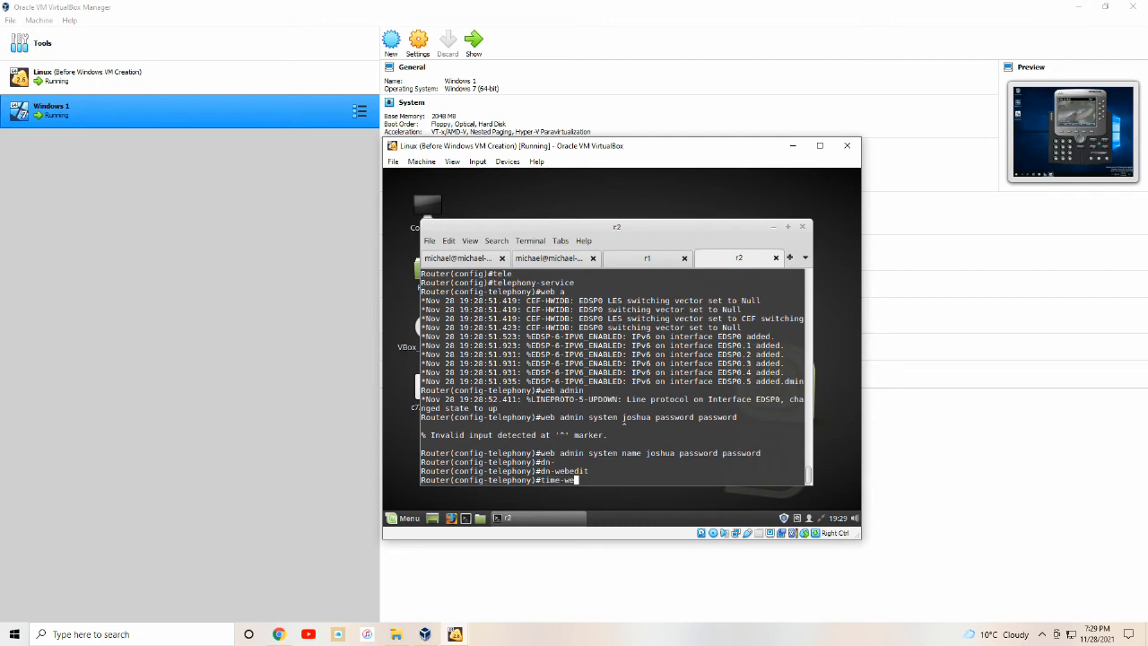
key(Tab)
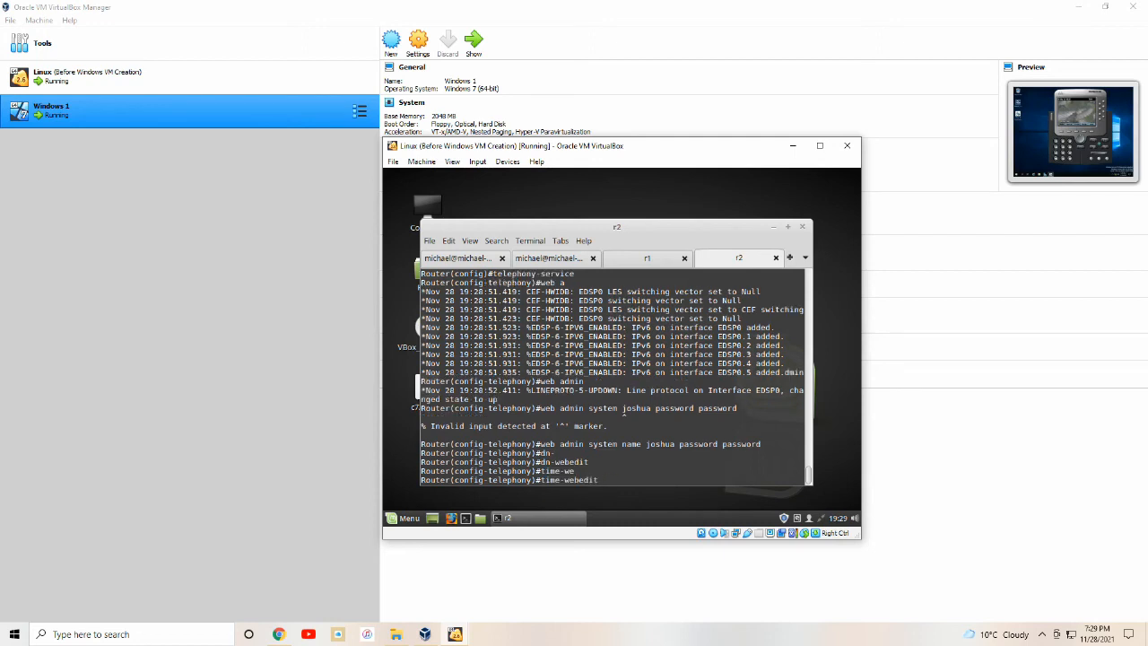
key(Return)
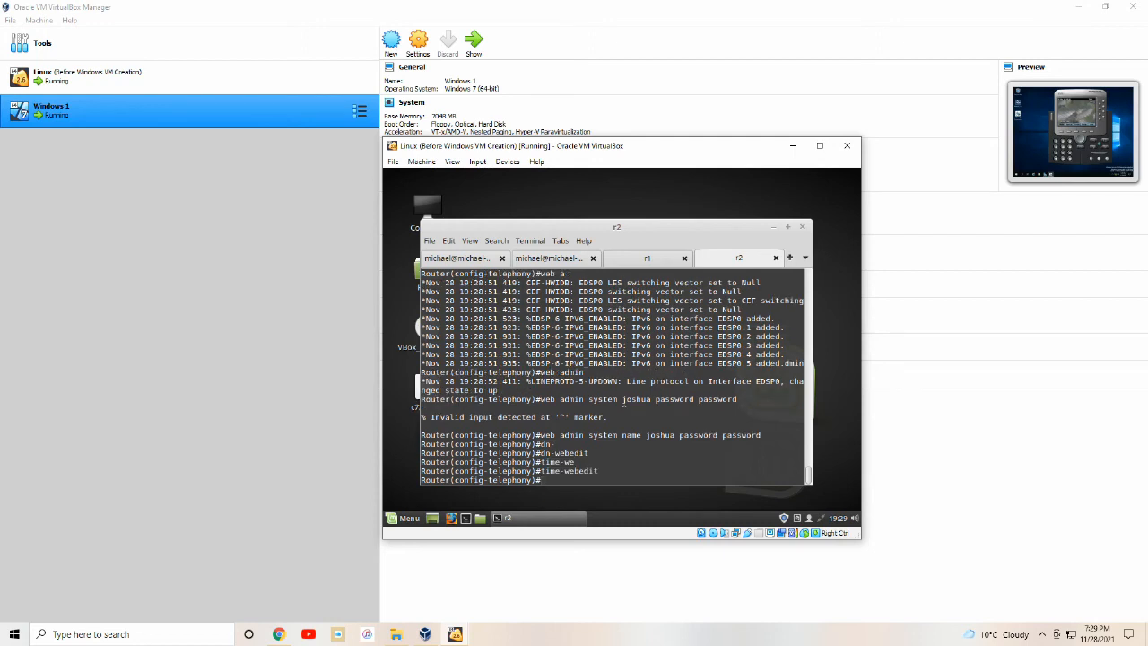
Set max-ephones 5, source address 192.168.5.11 port 2000, and max-dn 25.
text(max-eph)
key(Tab)
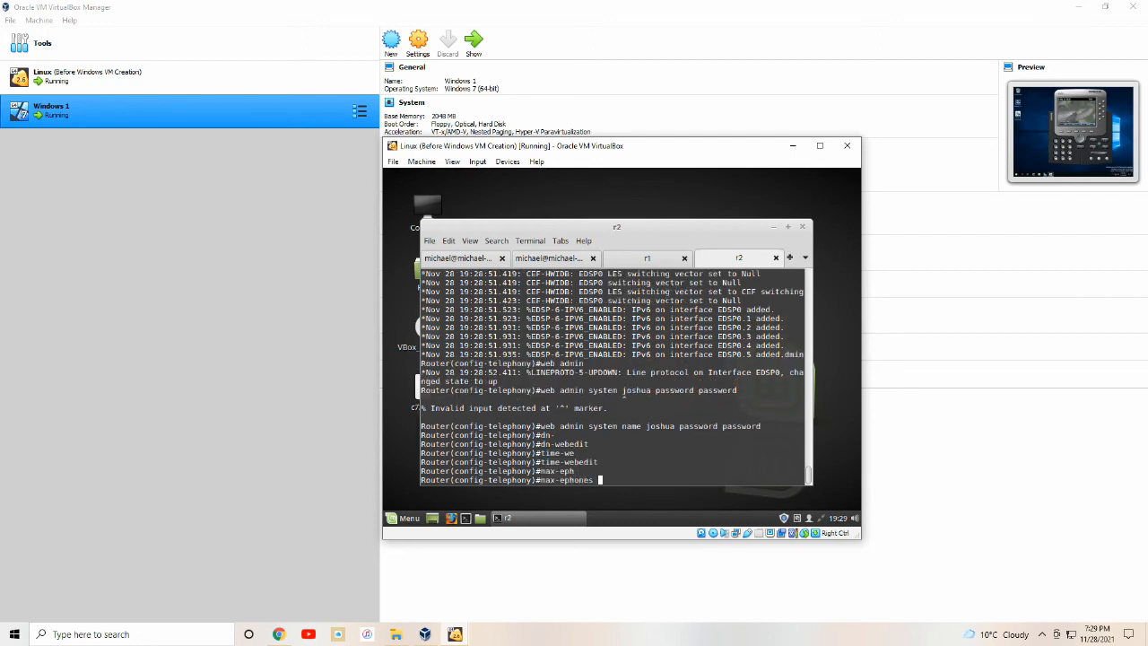
text(5)
key(Return)
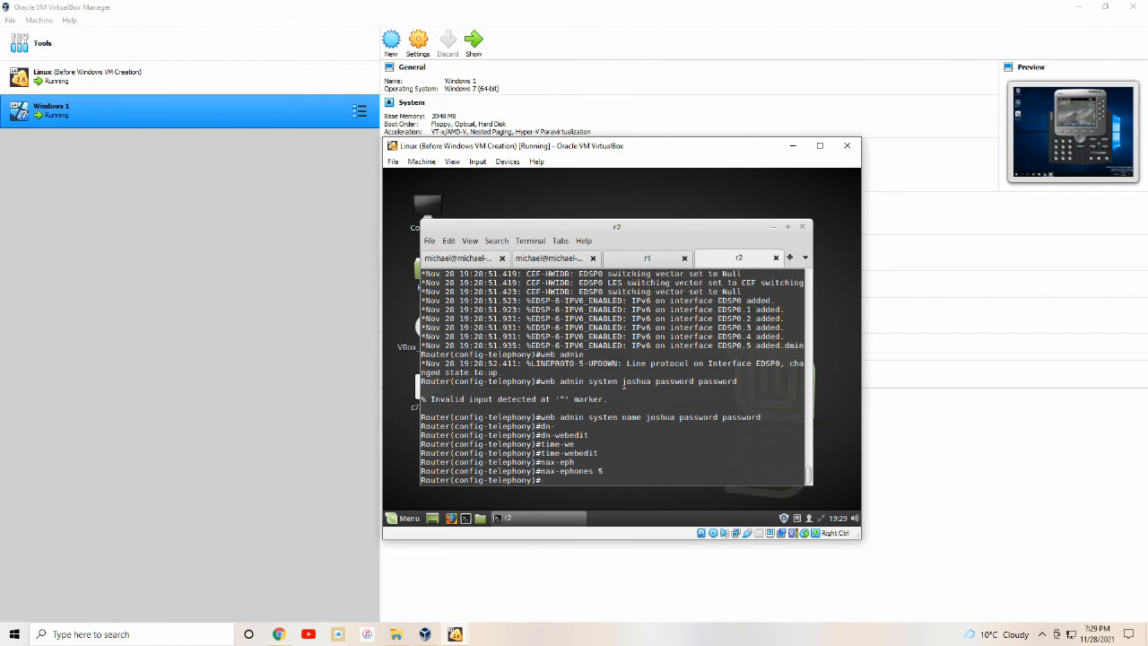
text(ip source-address 192.168.5.11 port 2000)
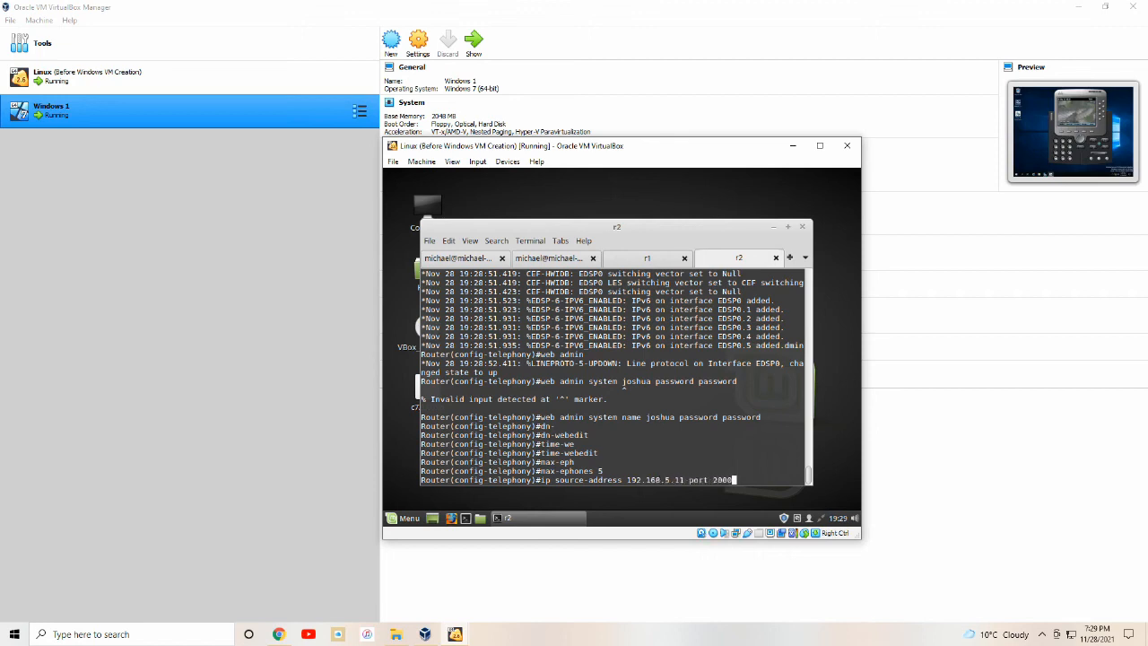
key(Return)
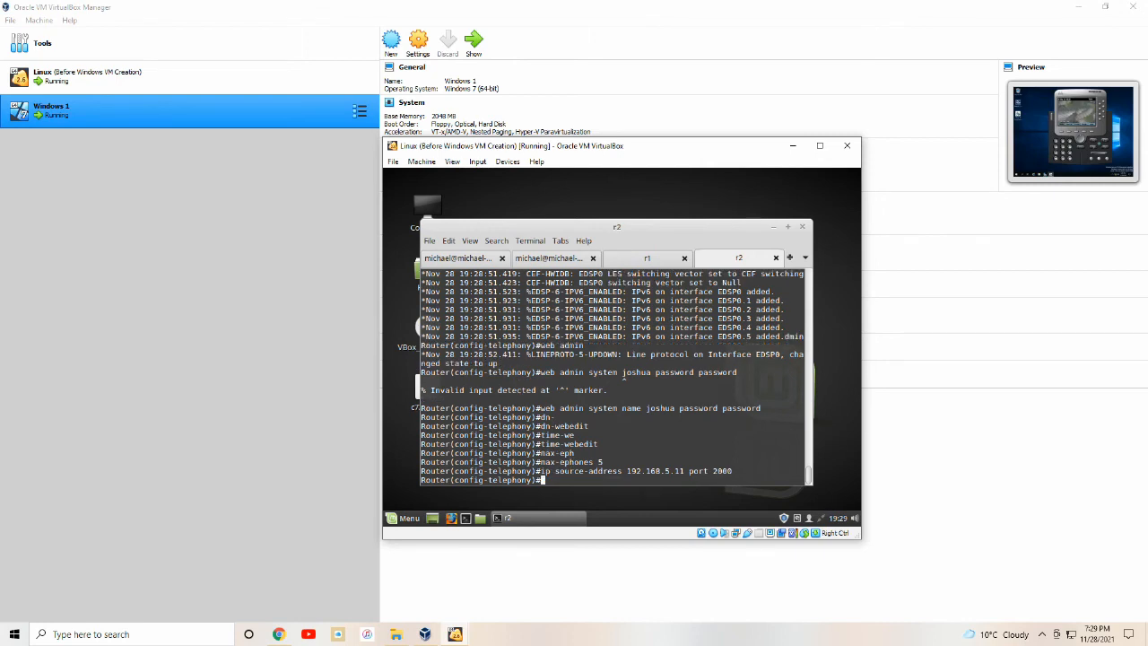
text(max-dn 25)
key(Return)
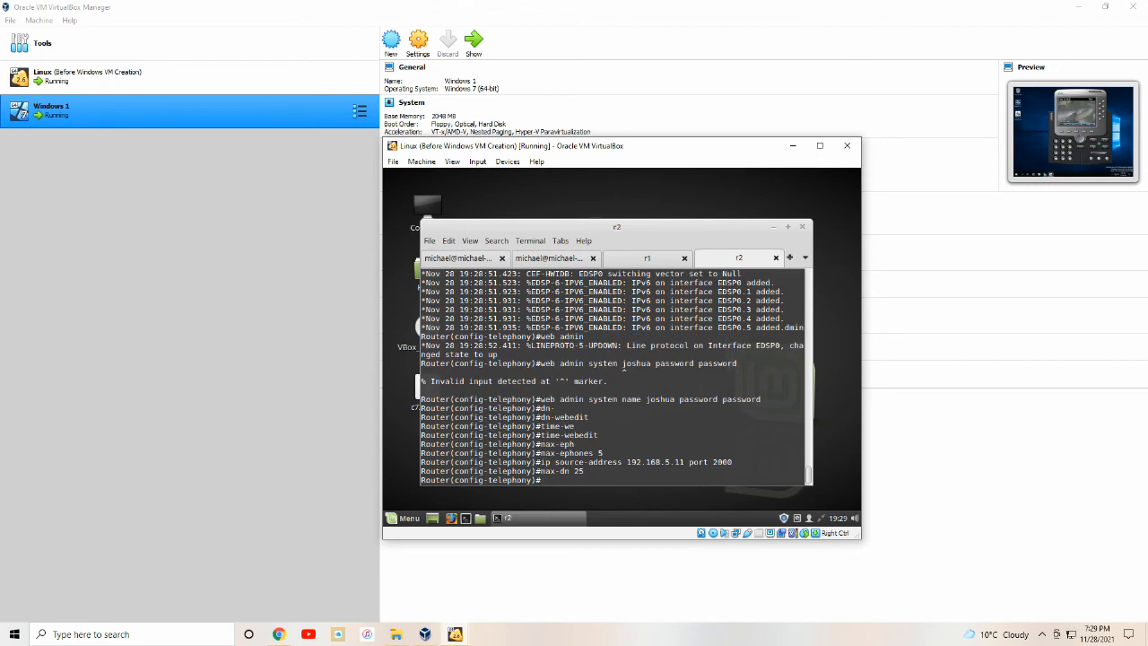
Set the phones' system message, create the CNF files, and save r2's configuration.
text(system message joshua VOIP)
key(Return)
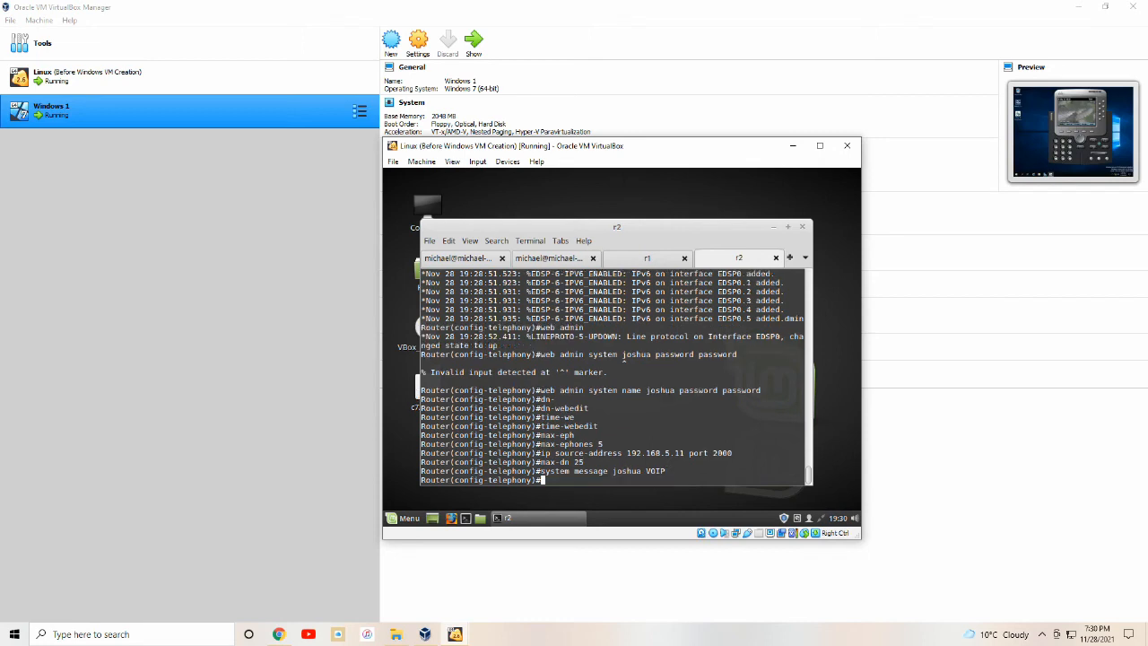
text(create cnf-files)
key(Return)
text(end)
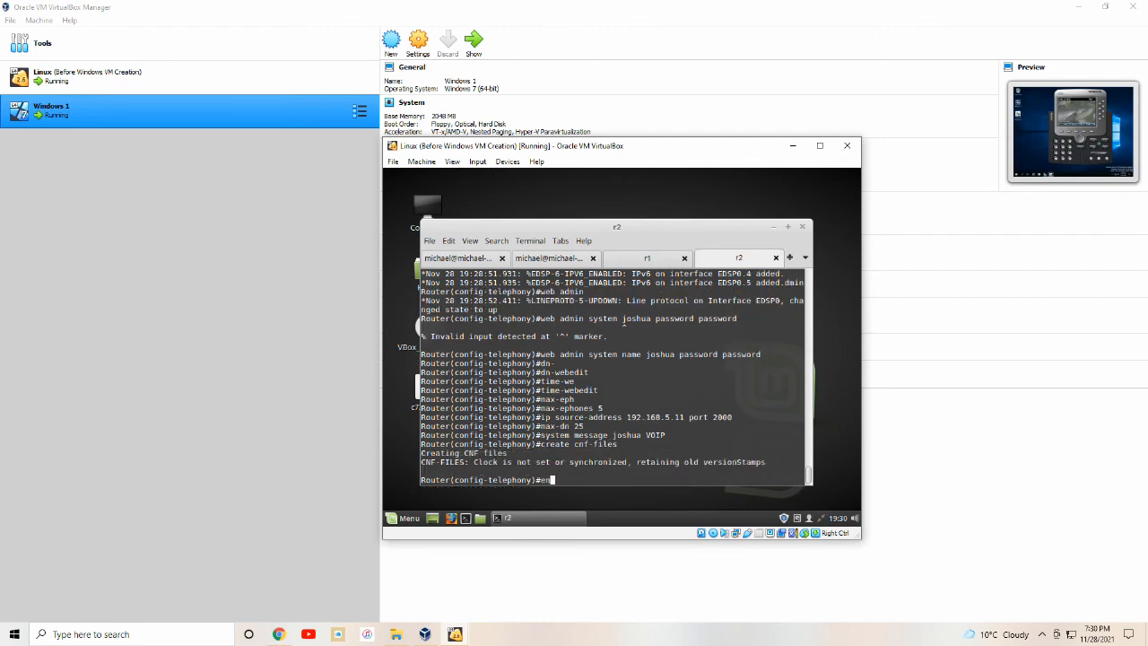
key(Return)
text(wr)
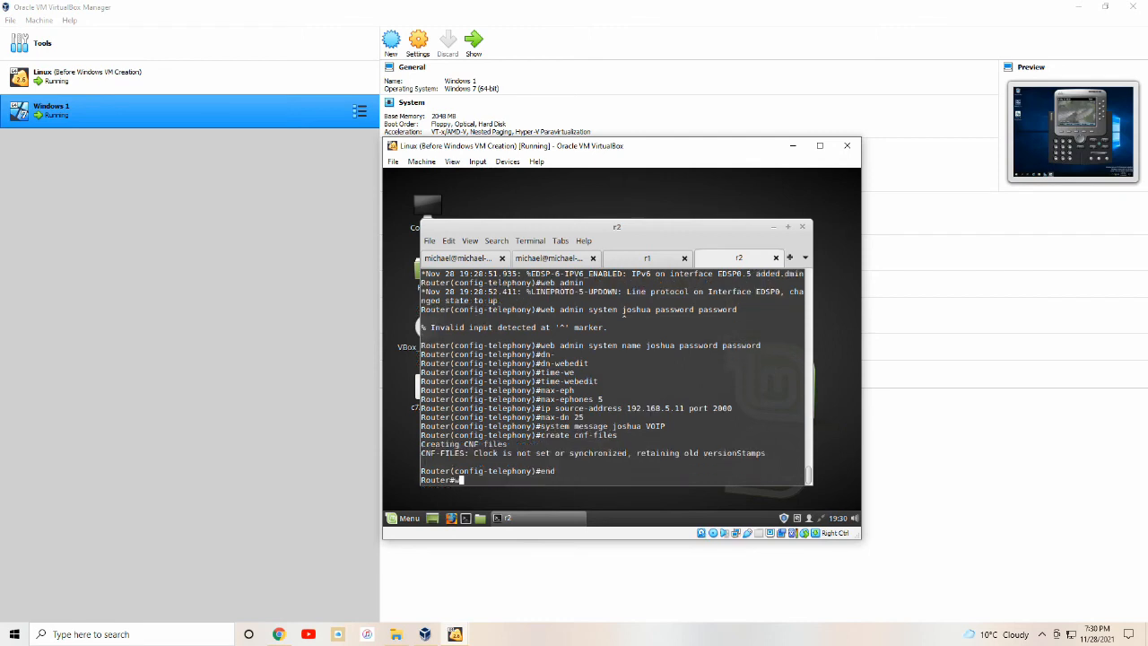
key(Return)
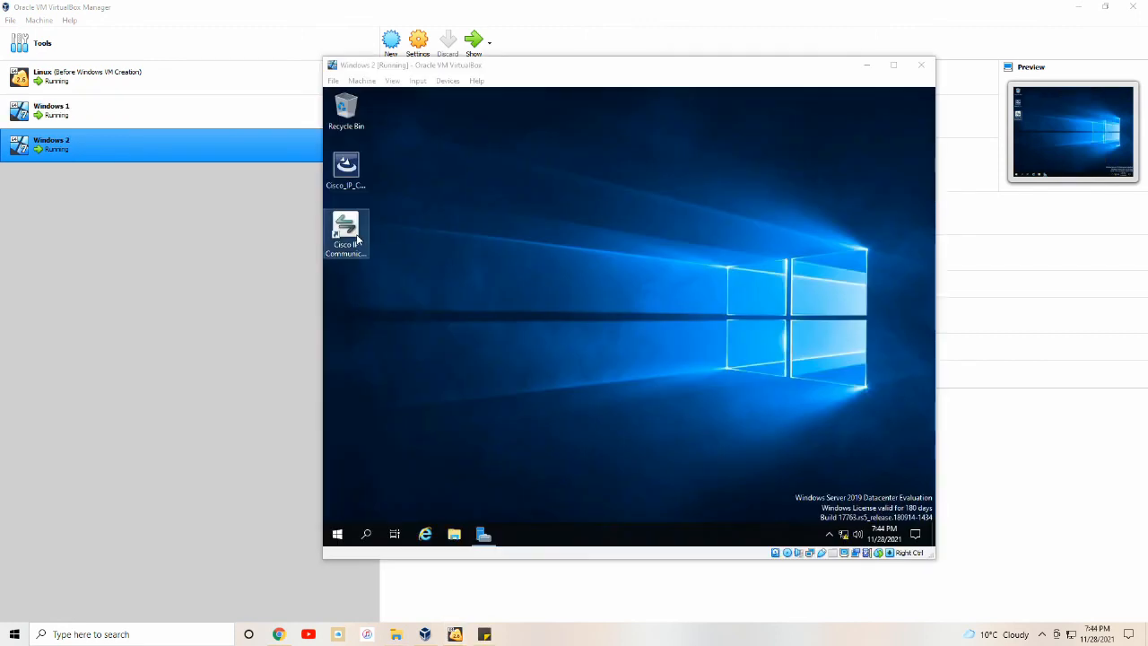
Launch Cisco IP Communicator on Windows 2 and set its TFTP Server 1 to 192.168.5.11.
double_click(346, 234)
click(671, 347)
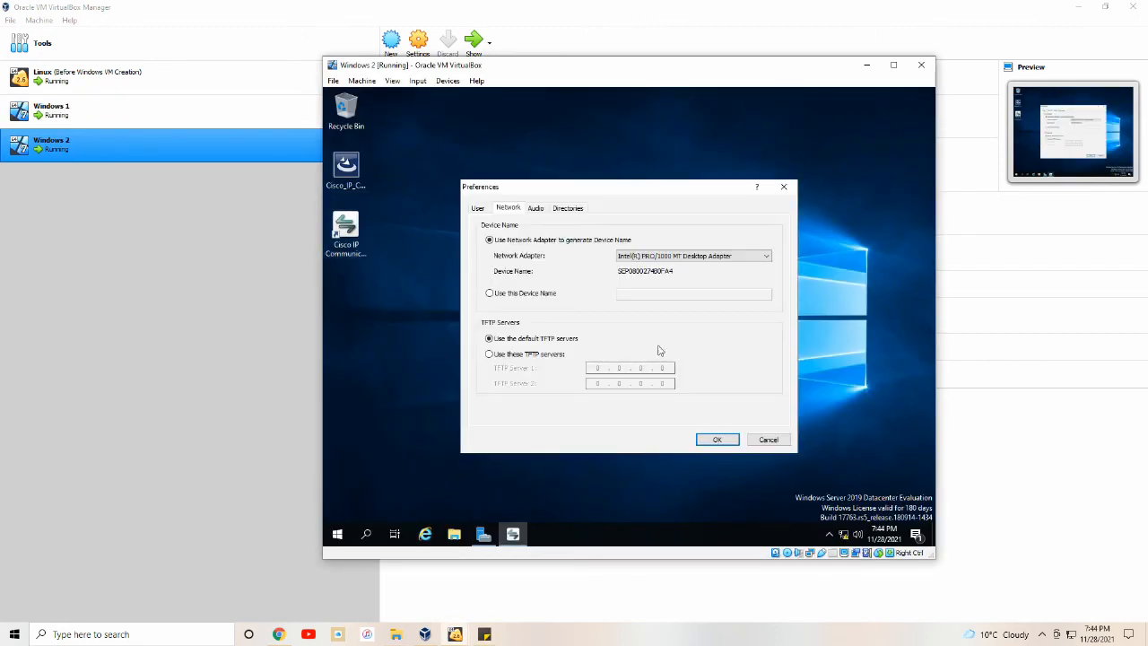
click(523, 354)
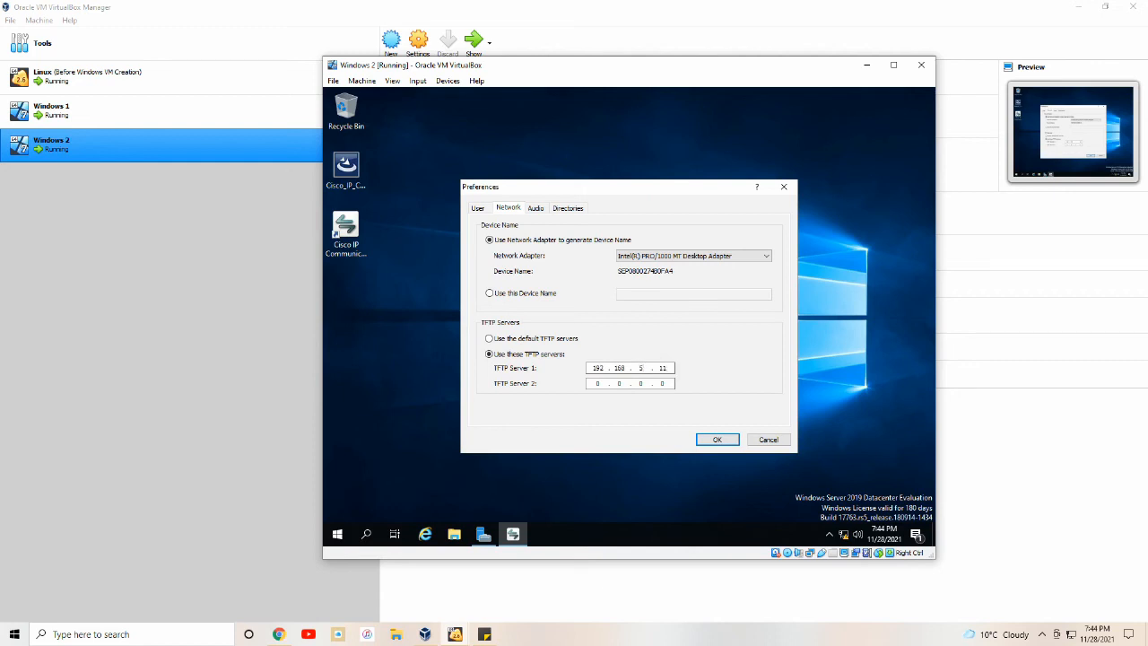
click(722, 439)
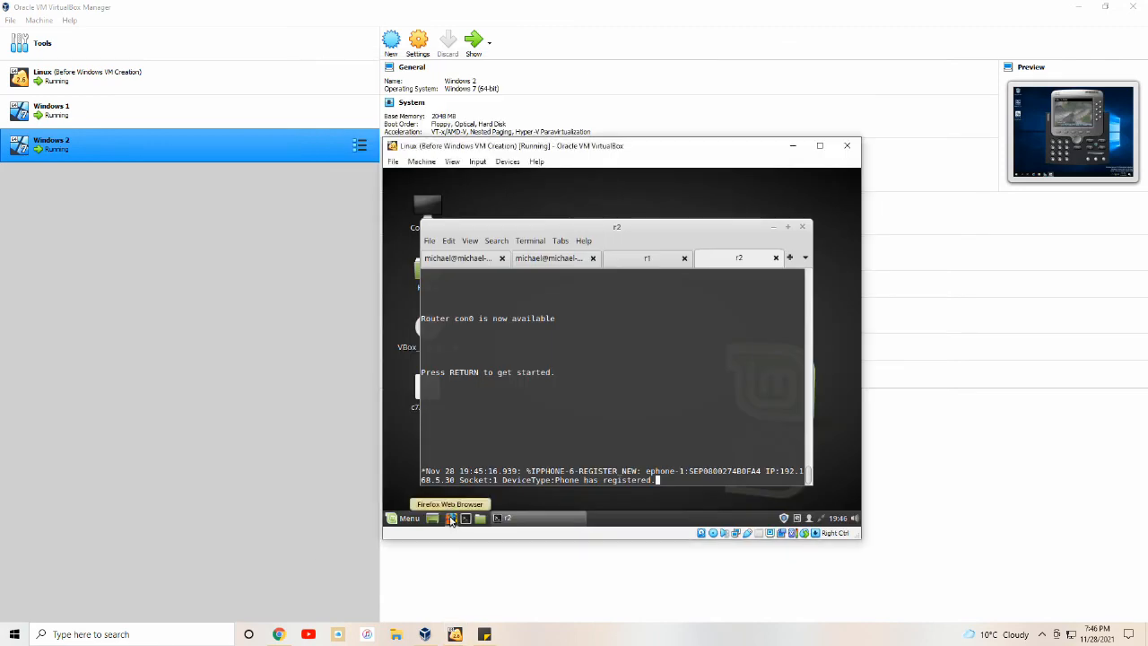
Log in to the CCME admin page at 192.168.5.11/ccme.html in Firefox without saving the login.
click(450, 518)
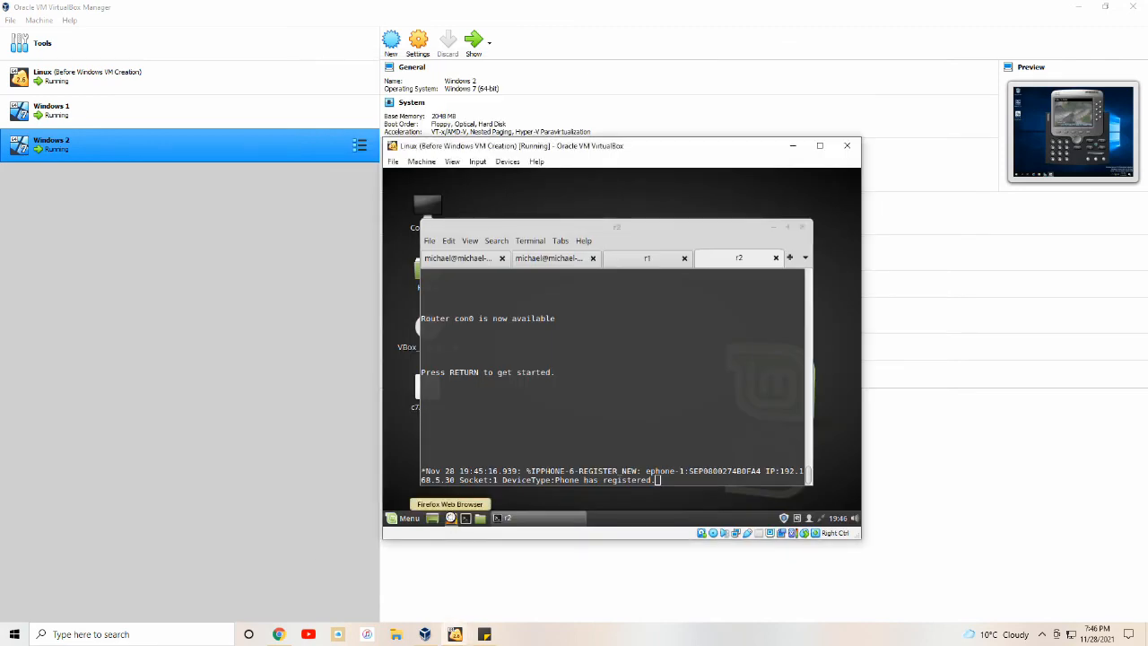
click(572, 215)
text(1)
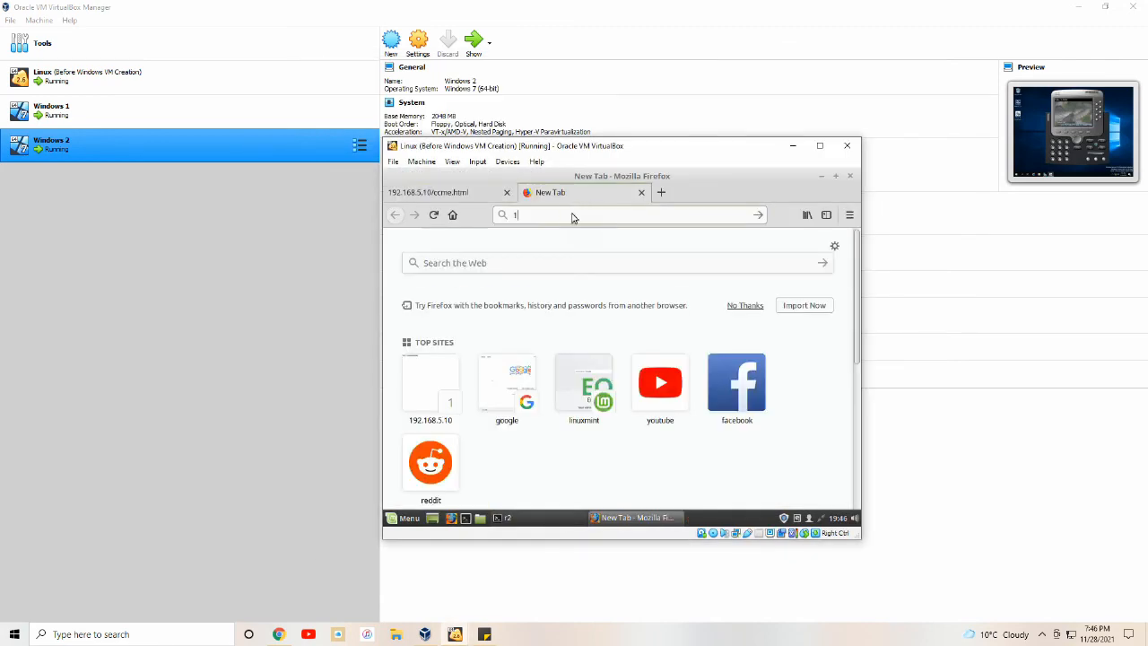
text(92.168.)
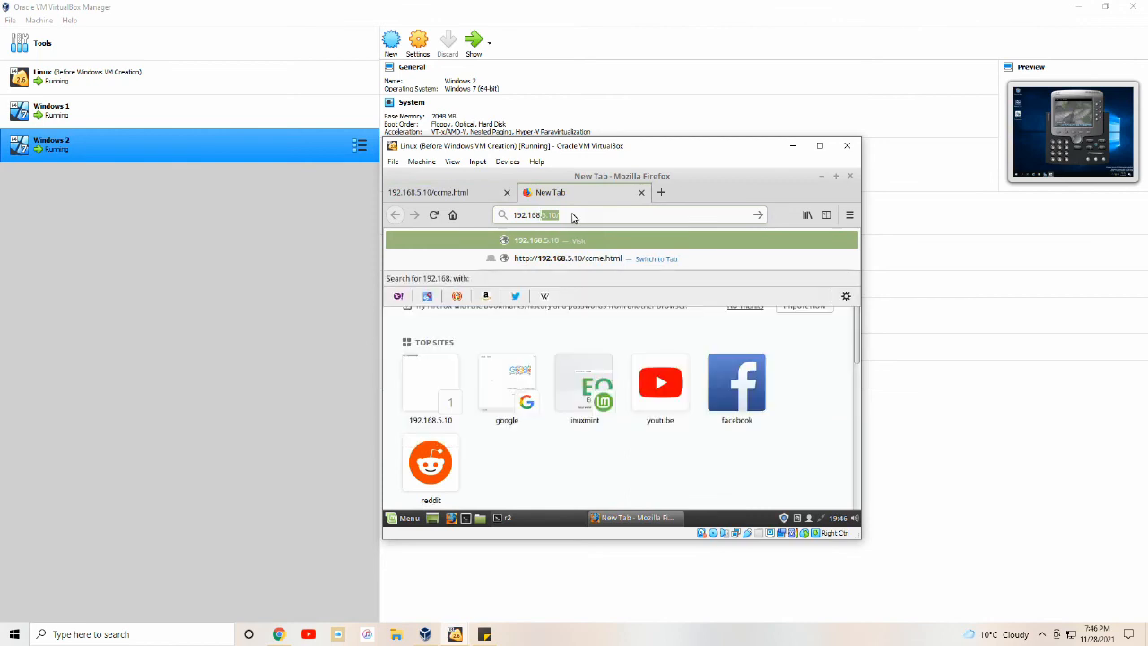
text(5.11/)
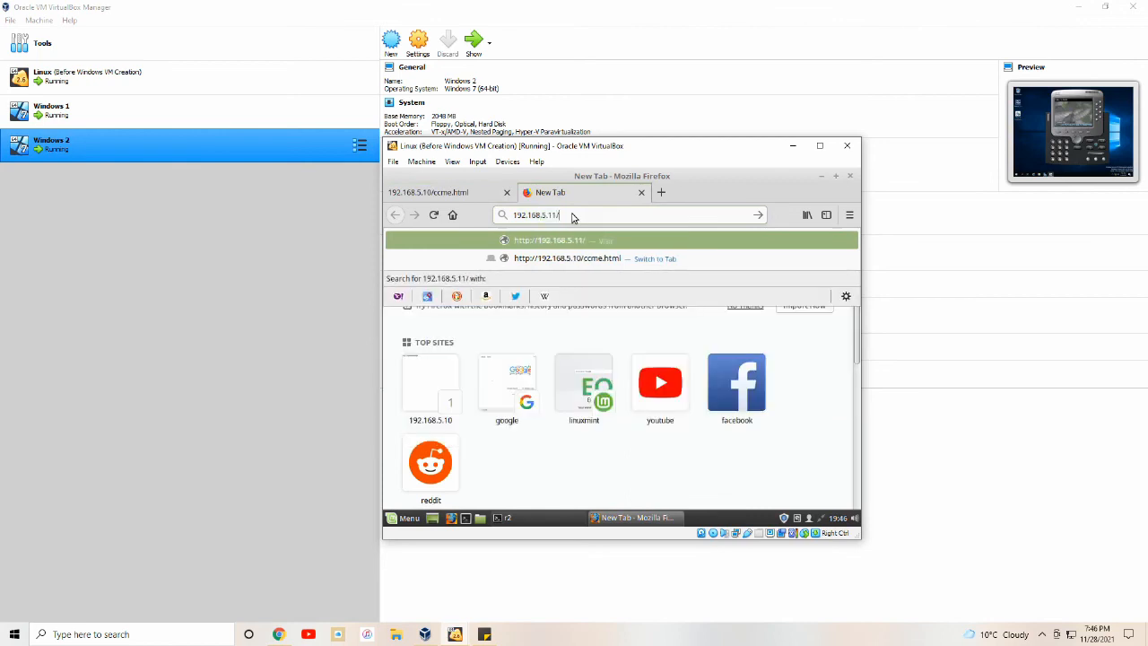
text(ccme.ht)
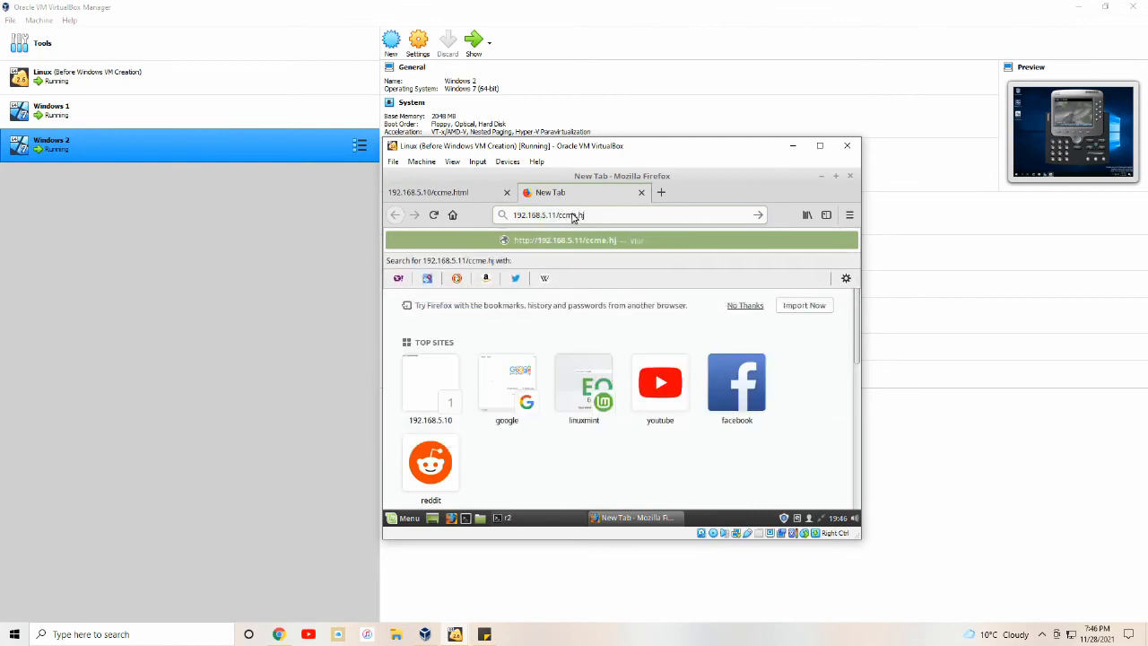
text(ml)
key(Return)
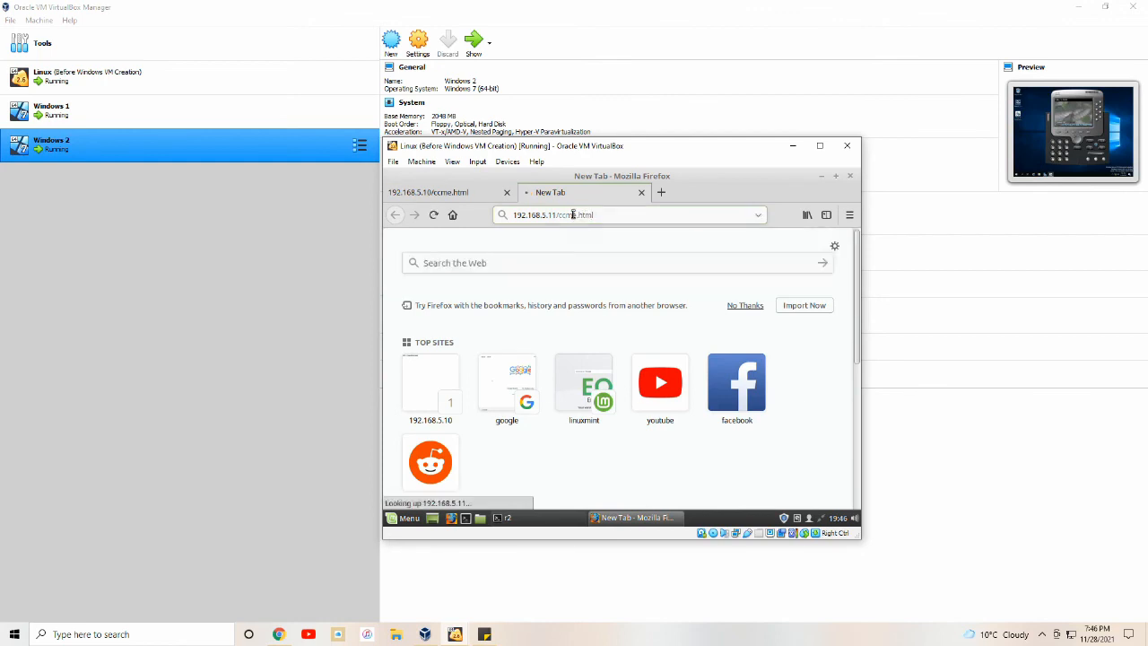
text(j)
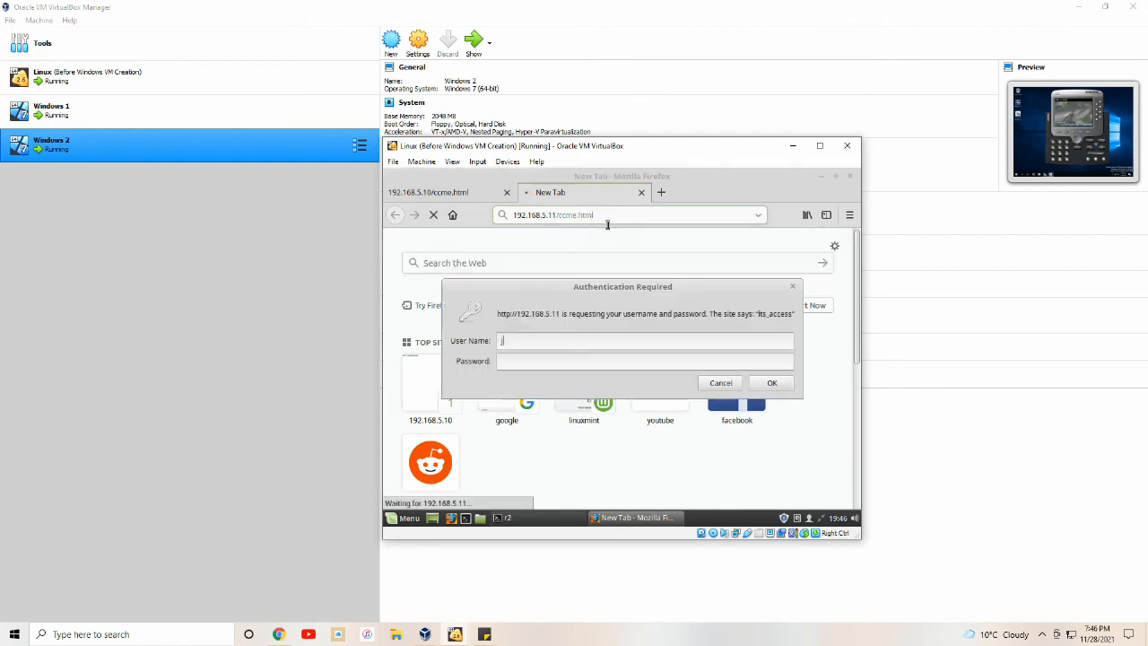
text(oshua)
key(Tab)
text(********)
key(Return)
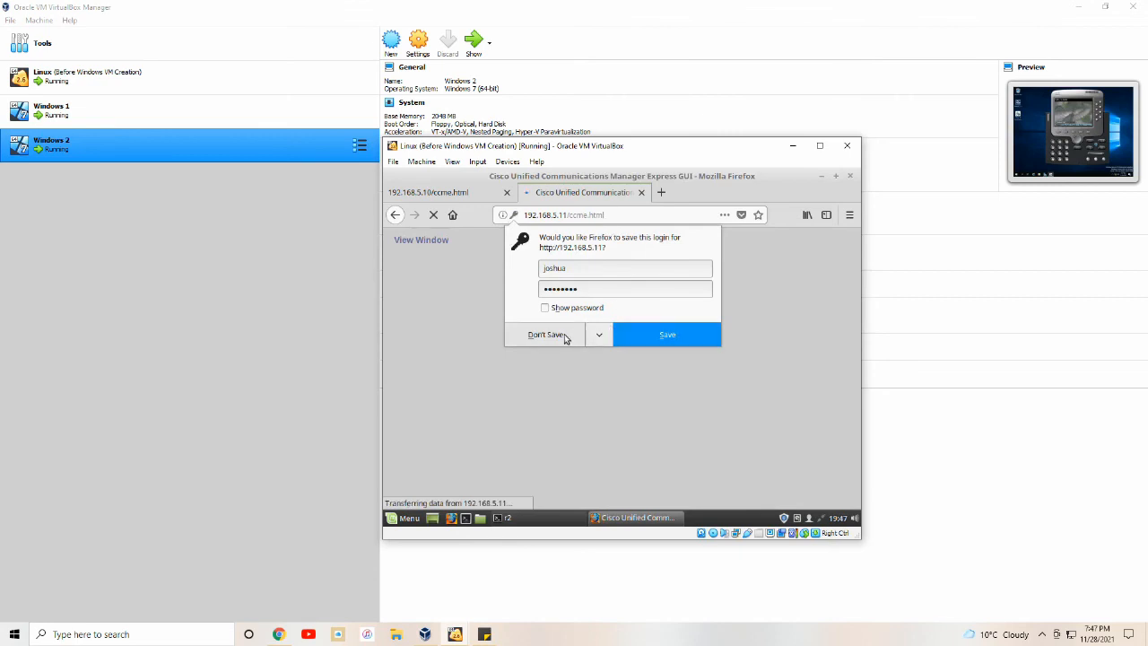
click(565, 335)
Put router r2 into privileged EXEC mode with en.
click(543, 518)
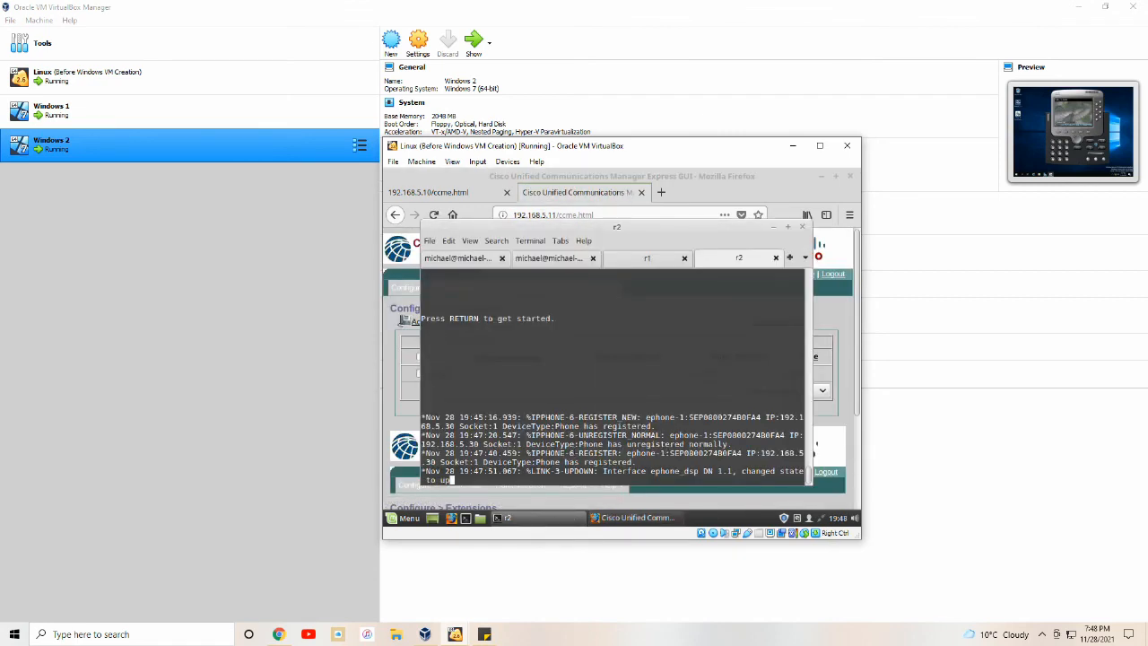
key(Return)
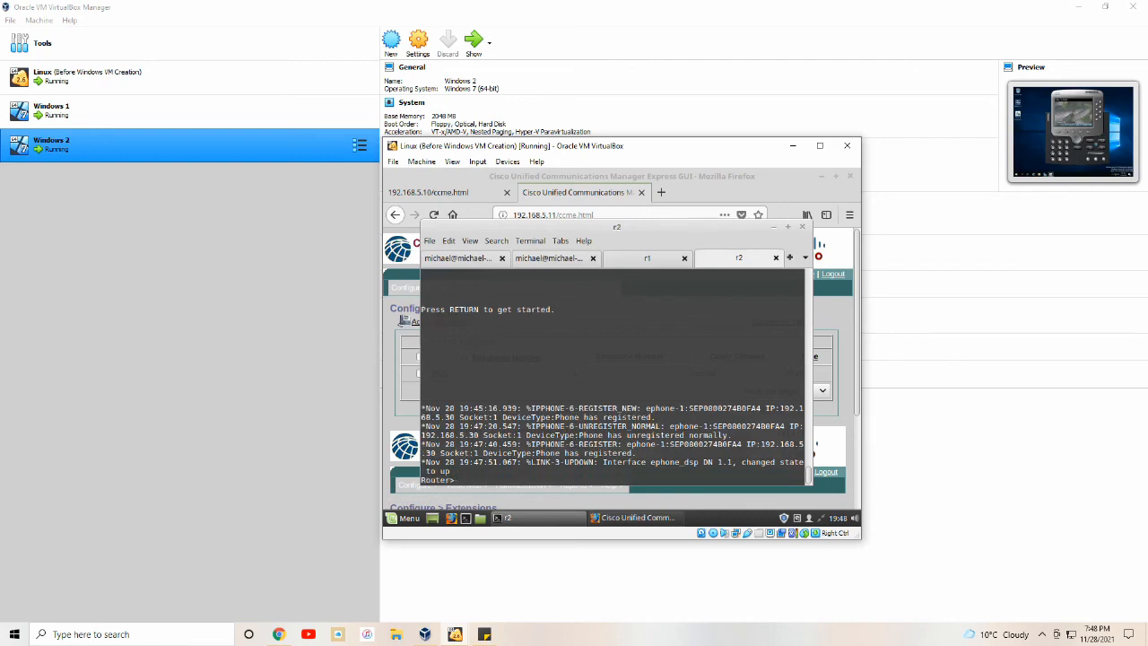
text(en)
key(Return)
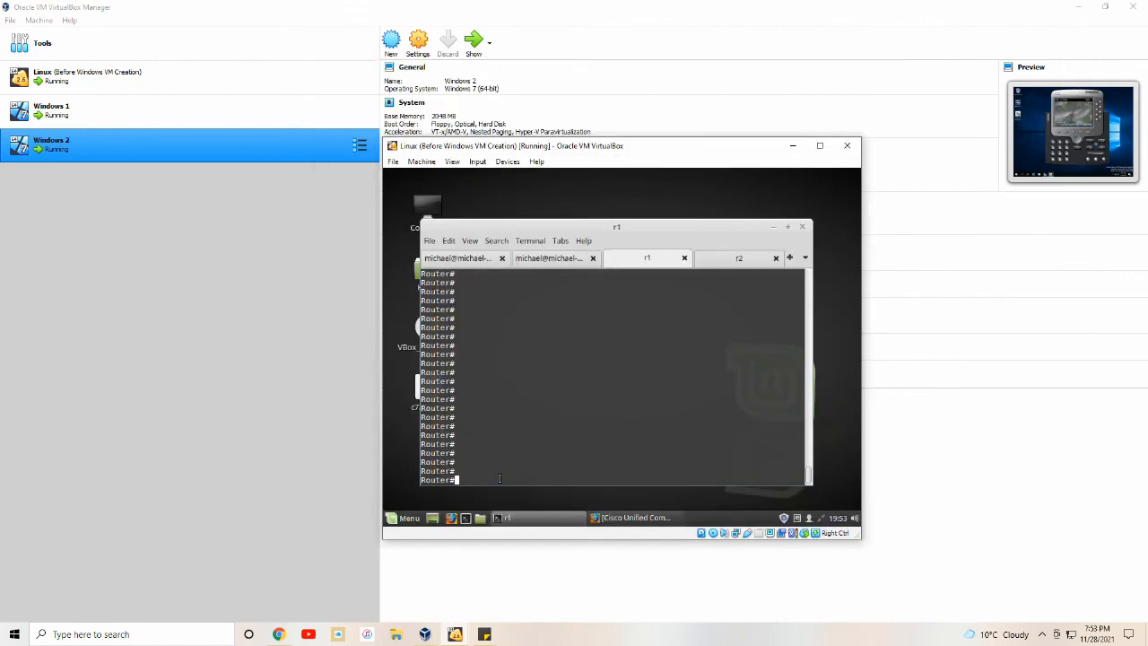
On r1, create VoIP dial-peer 1 matching 780. with session target ipv4:192.168.5.10.
text(conf t)
key(Return)
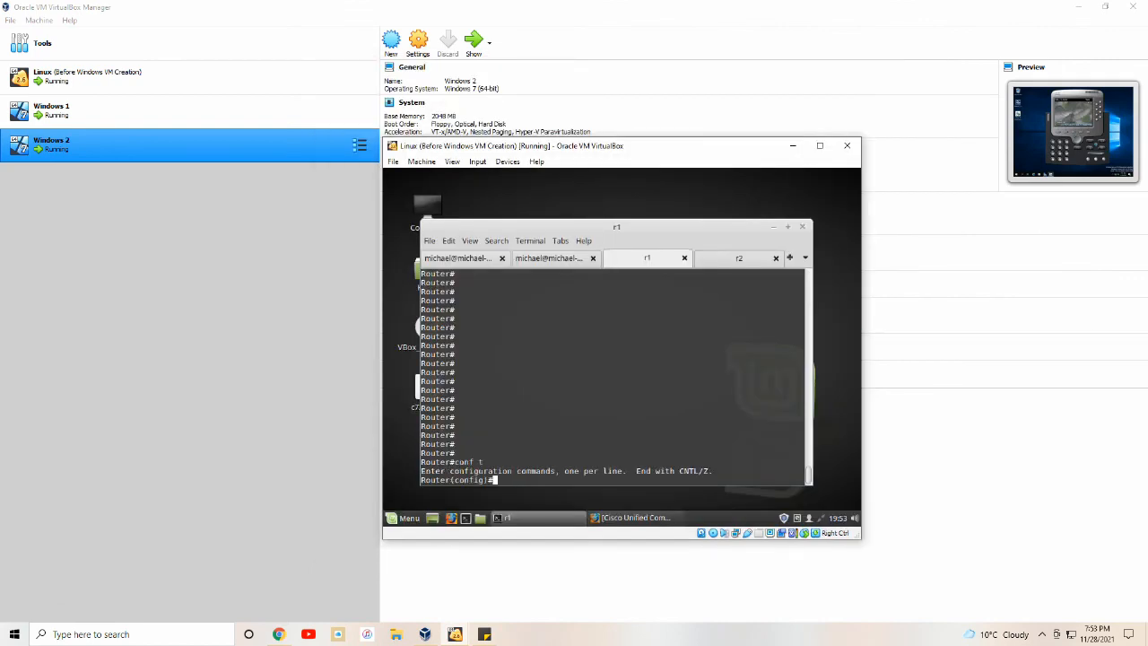
text(dial-peer voice 1 voip)
key(Return)
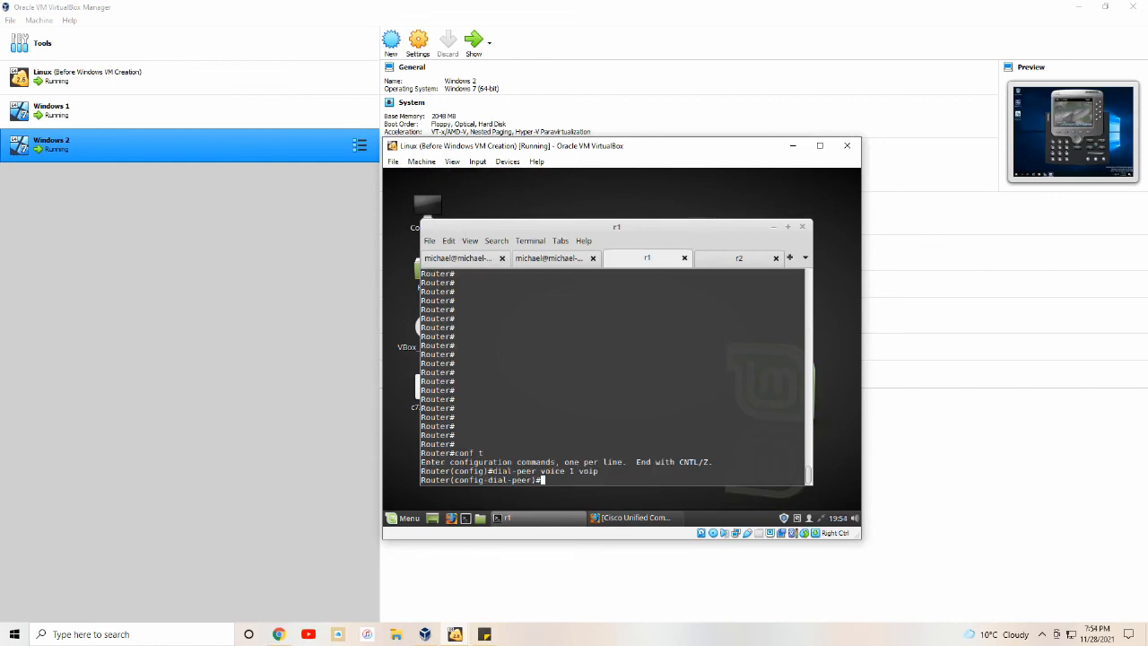
text(destination-pattern 780.)
key(Return)
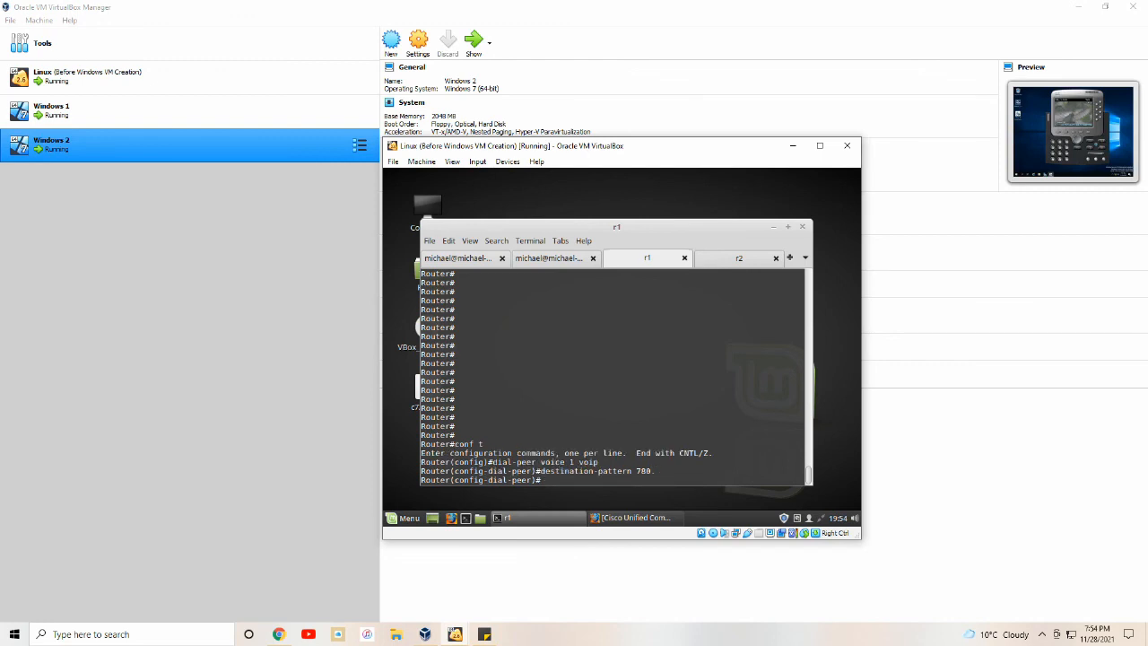
text(session target ipv4:192.168.5.10)
key(Return)
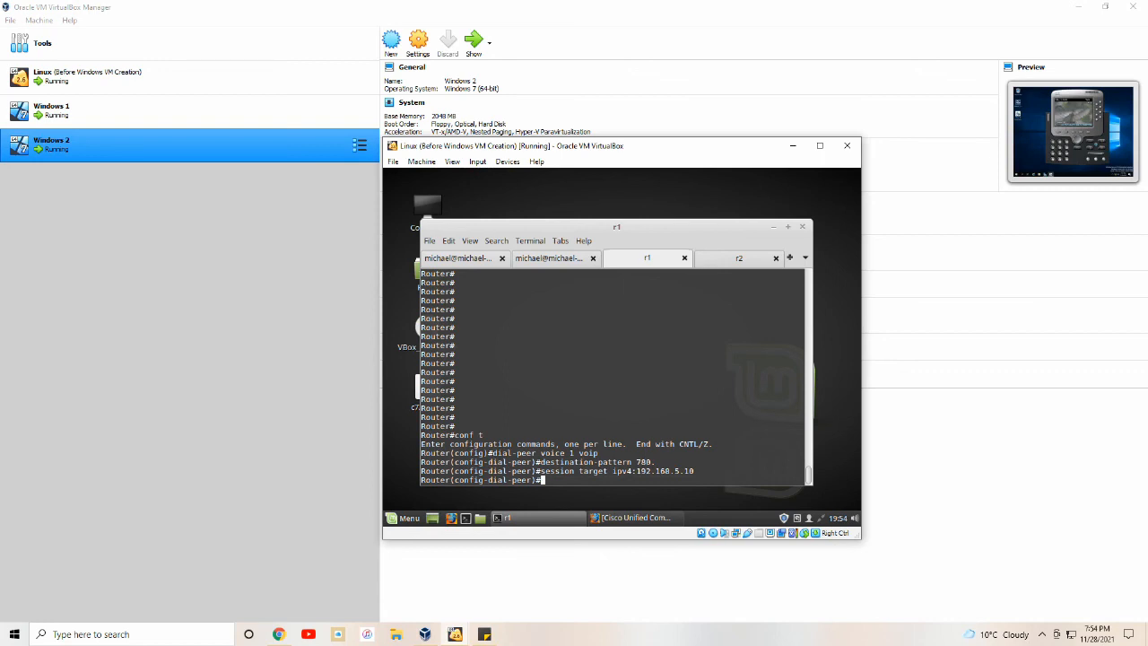
text(exit)
key(Return)
Create r1's VoIP dial-peer 2 matching 790. with session target ipv4:192.168.5.11, then show r2's console.
text(d)
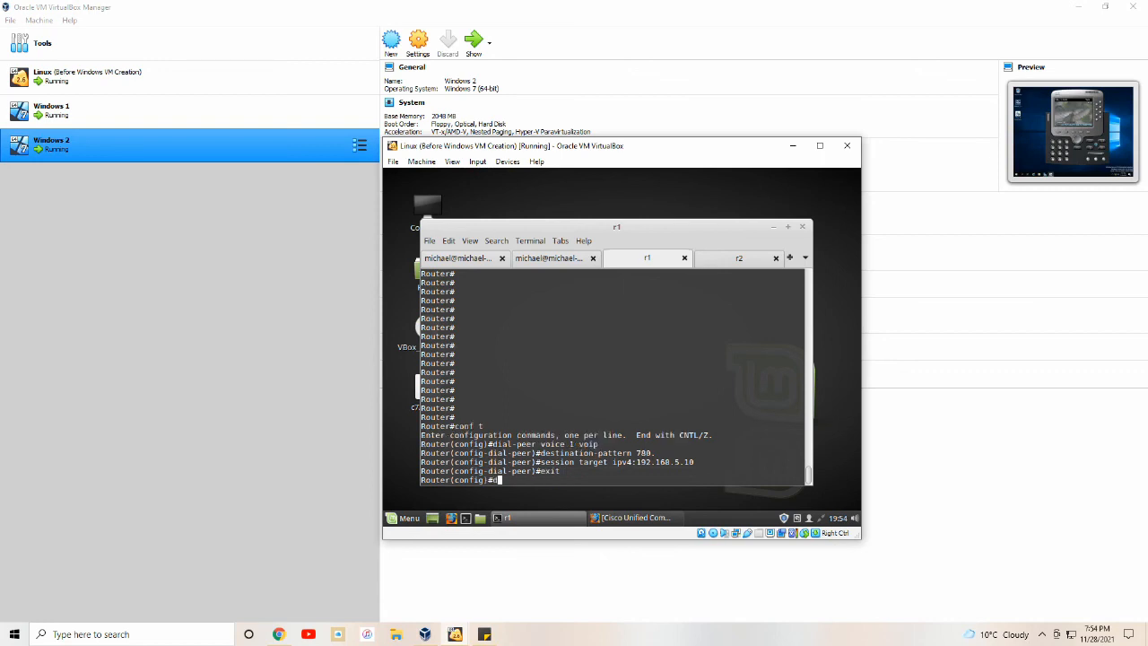
text(ial-peer voice 2 voip)
key(Return)
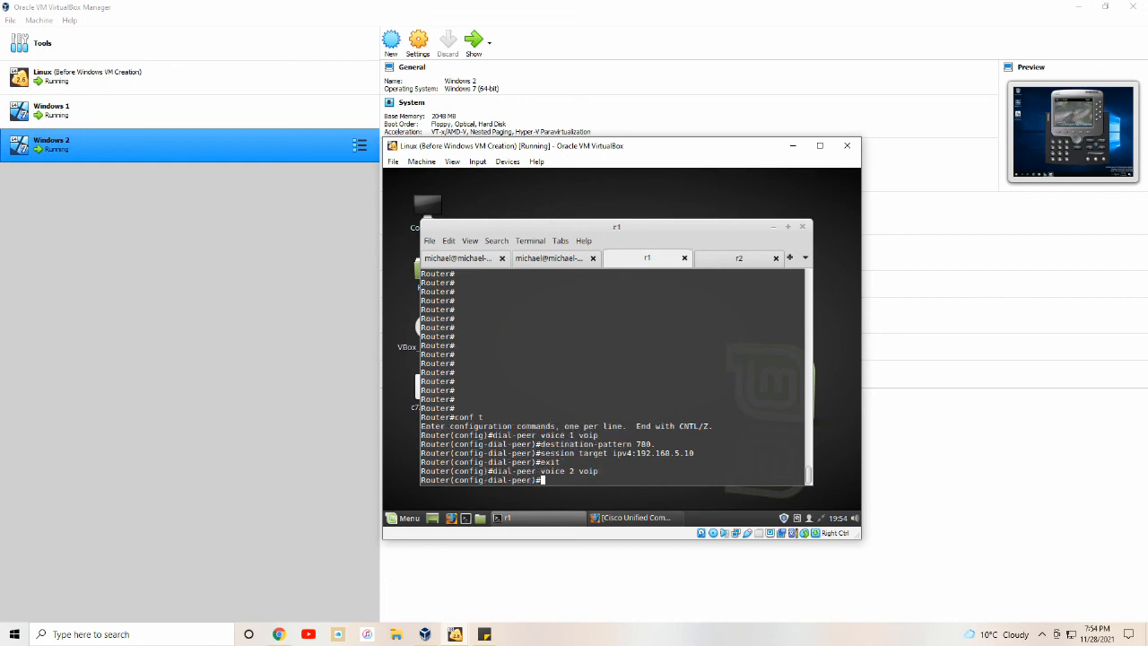
text(destination -pattern 790.)
key(Return)
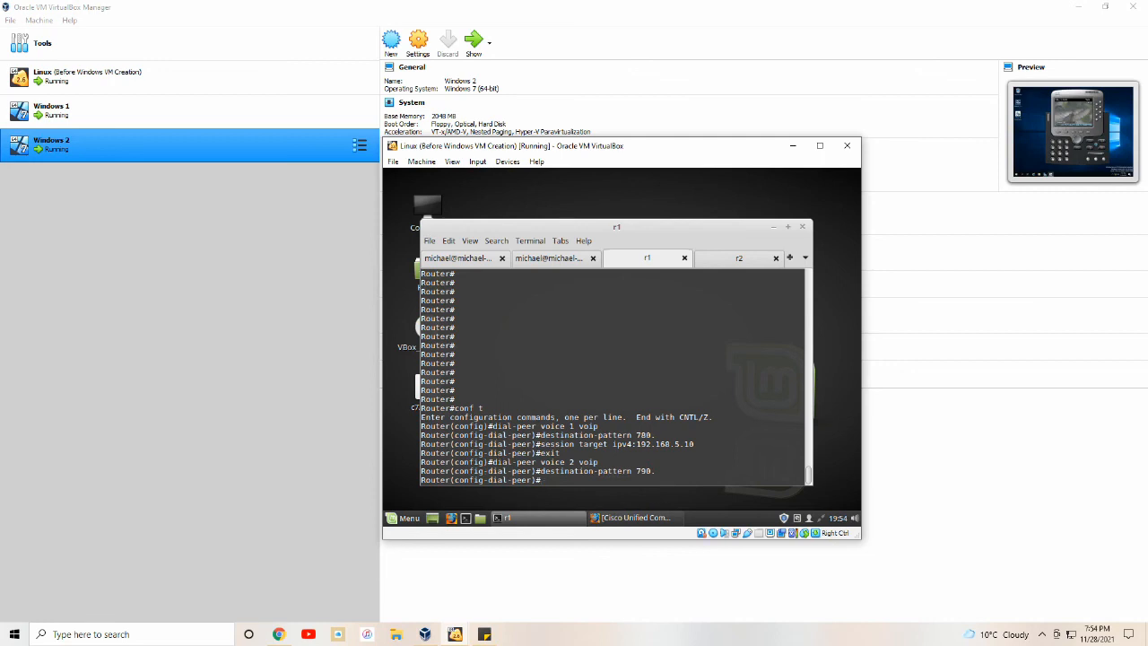
text(session target ipv4:192.168.5.11)
key(Return)
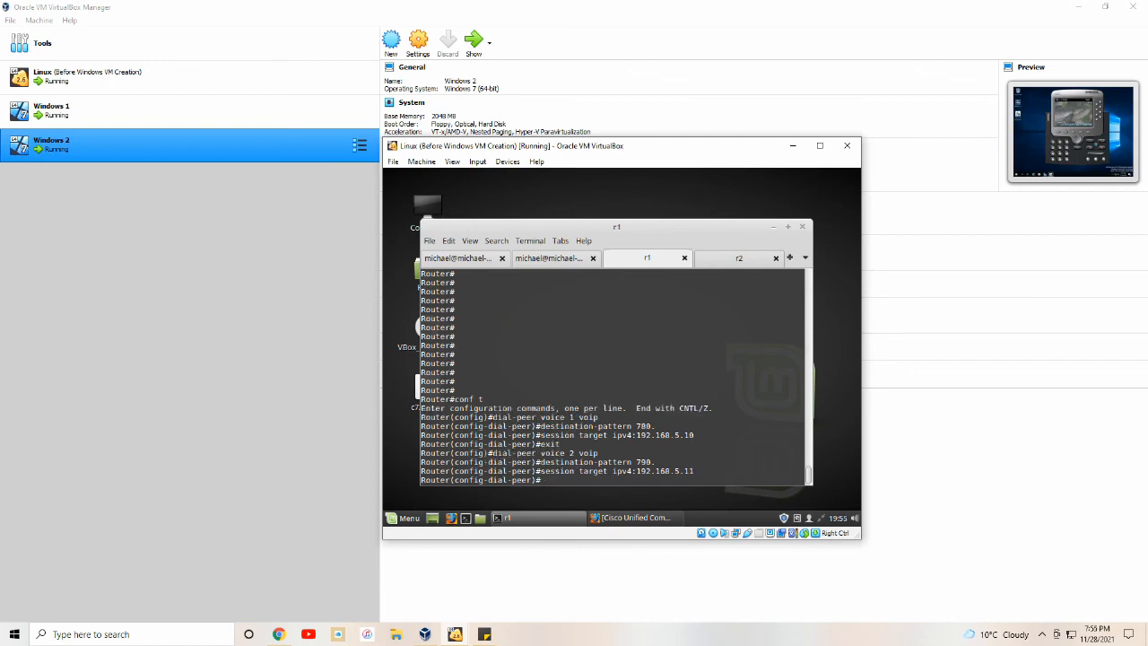
click(730, 262)
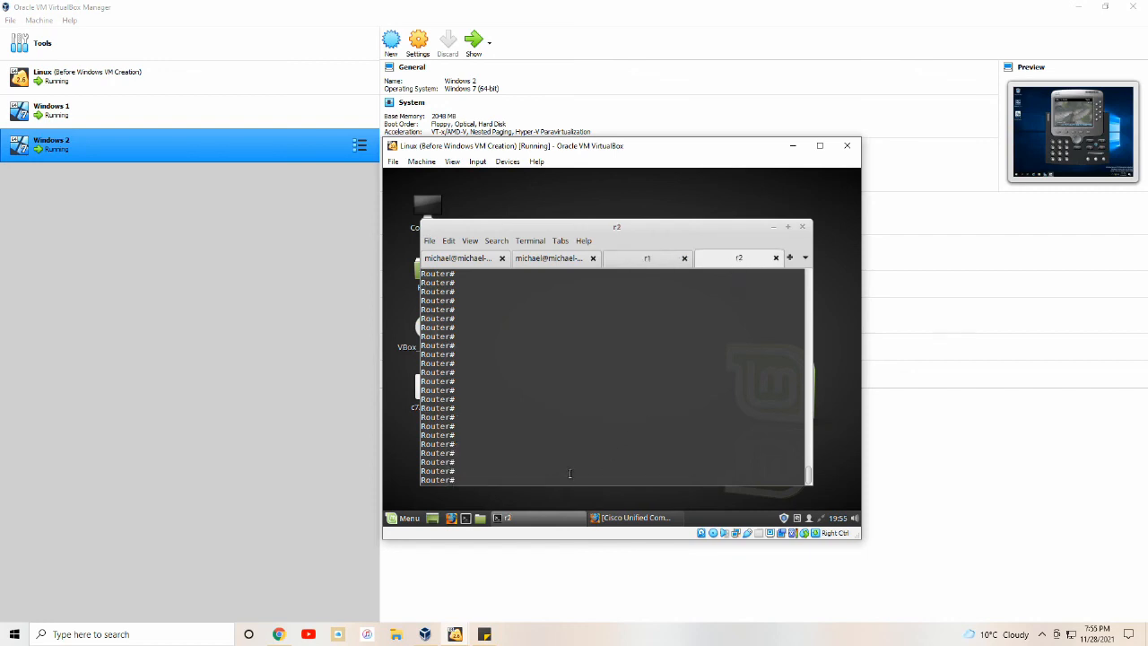
On r2, create VoIP dial-peer 1 matching 780. with session target ipv4:192.168.5.10.
text(d)
text(conf t)
key(Return)
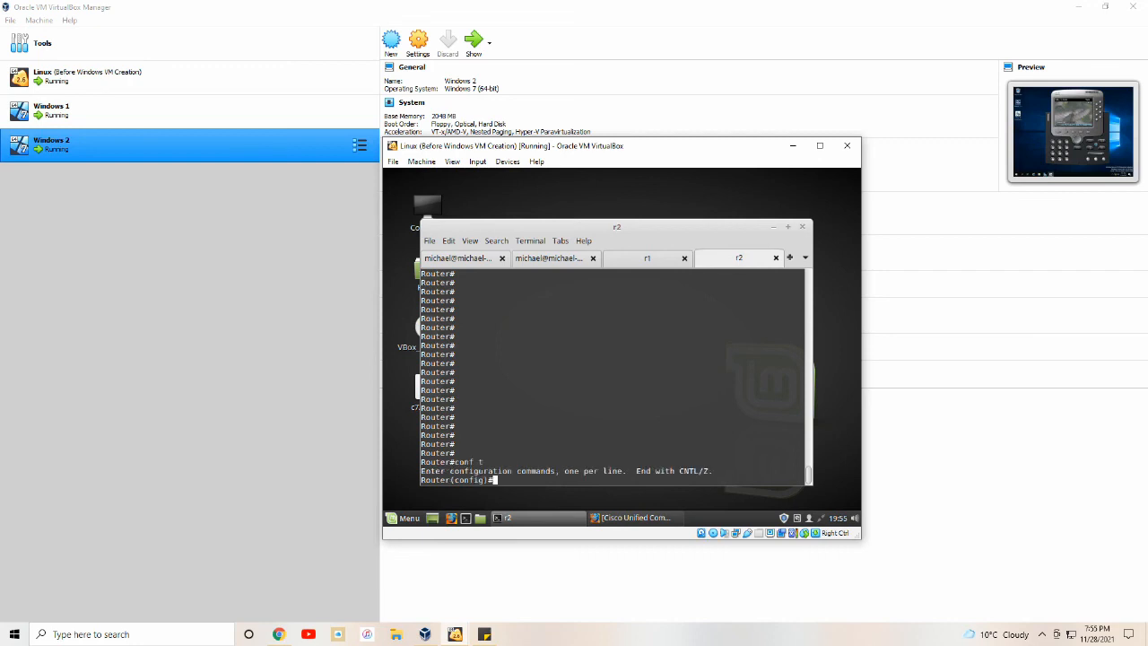
text(dial-peer voice 1 voip)
key(Return)
text(des)
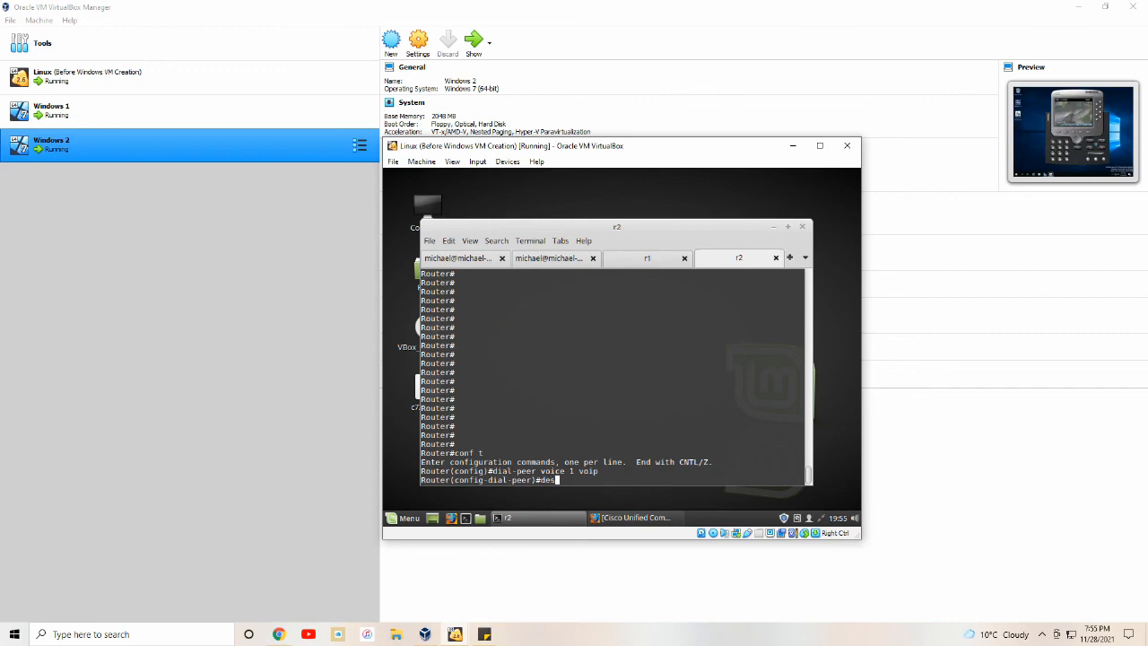
text(tination-pattern 780.)
key(Return)
text(sessio)
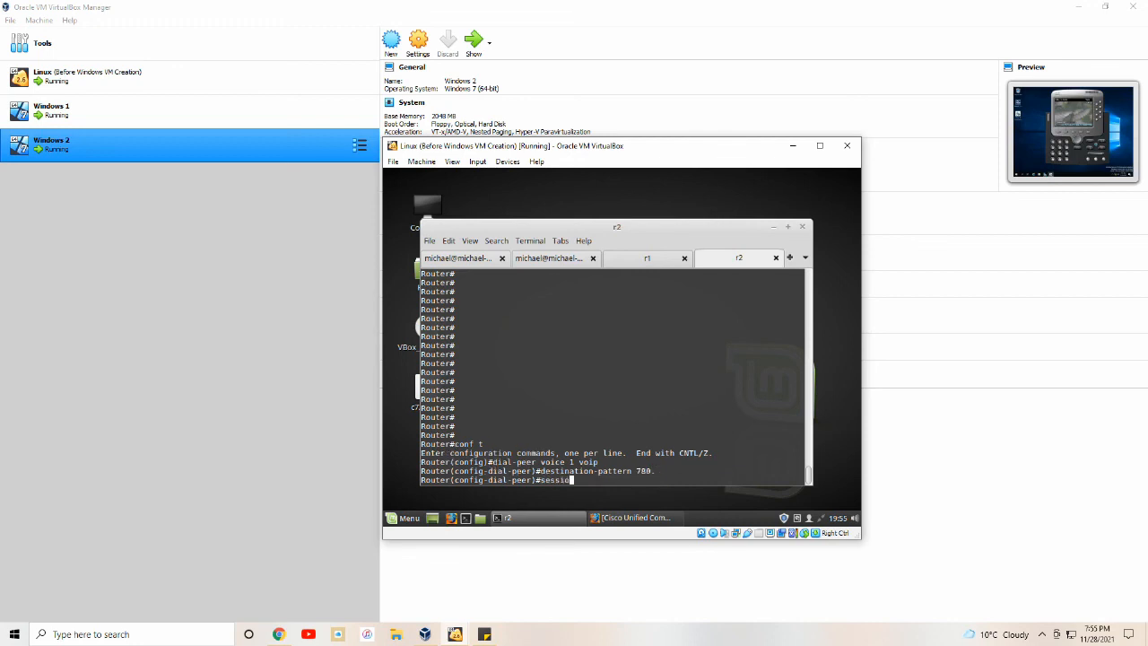
text(n target ipv4:192.168.5.10)
key(Return)
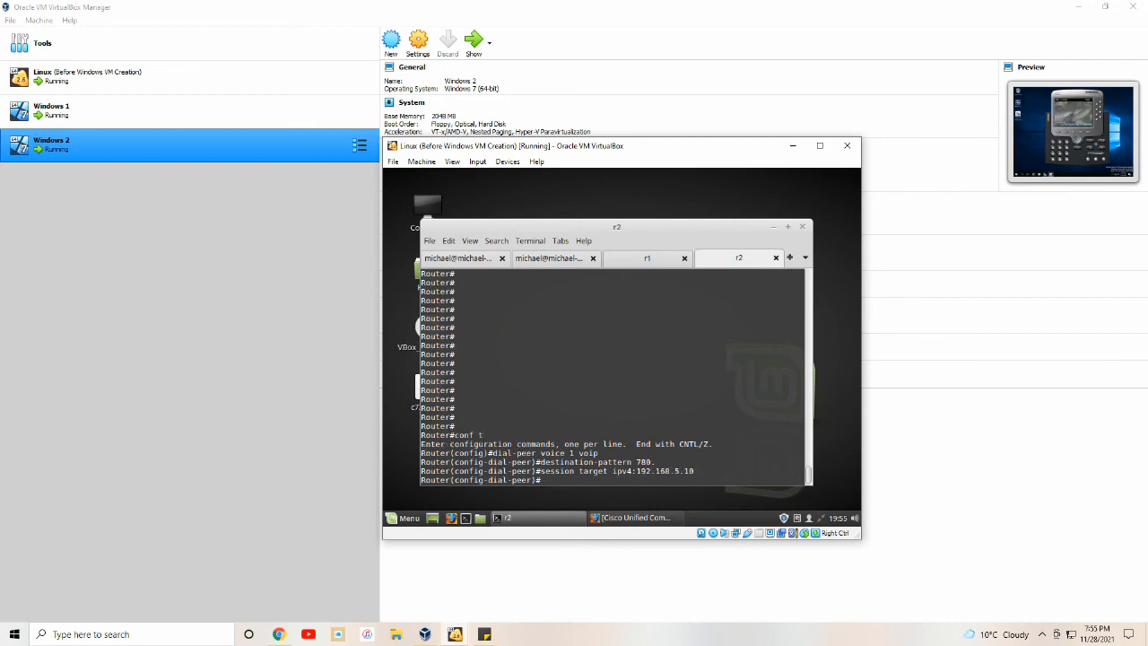
text(exit)
key(Return)
Start r2's VoIP dial-peer 2 matching 790. with session target ipv4:192.168.5.11.
text(d)
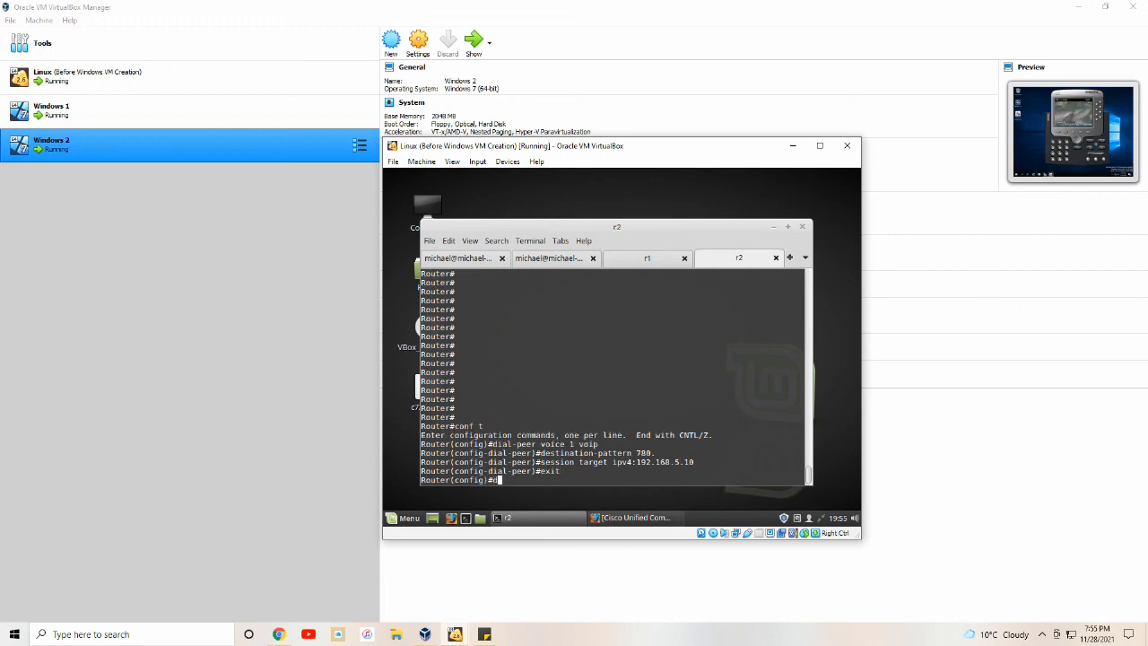
text(ial-peer voice 2 voip)
key(Return)
text(des)
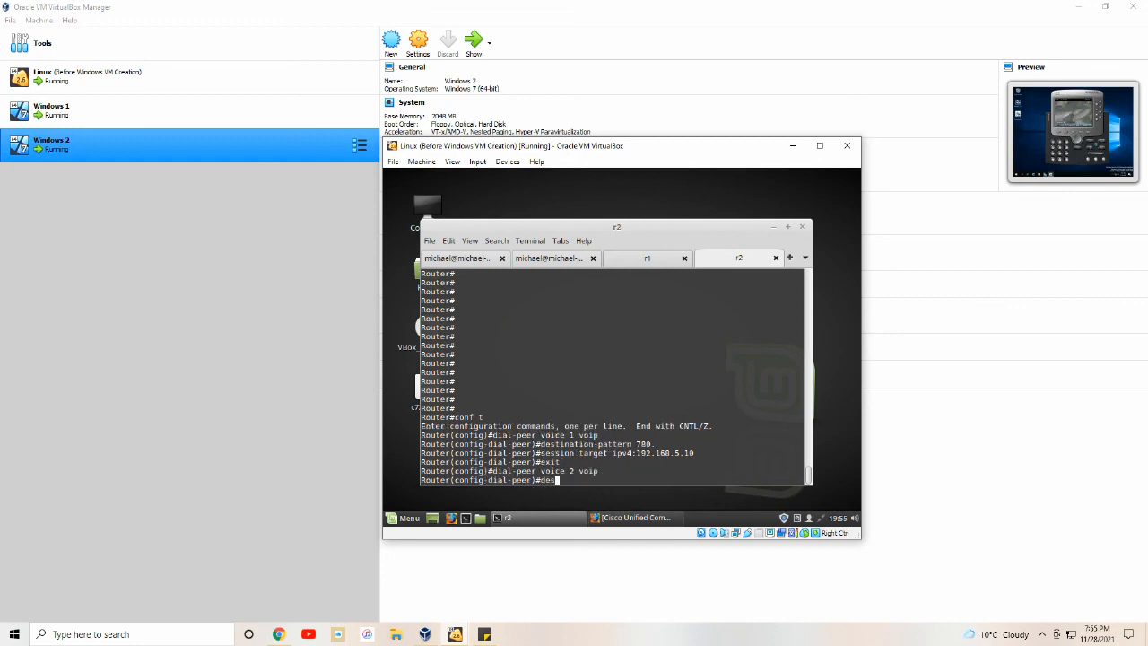
text(tination )
text(pattern 790.)
key(Return)
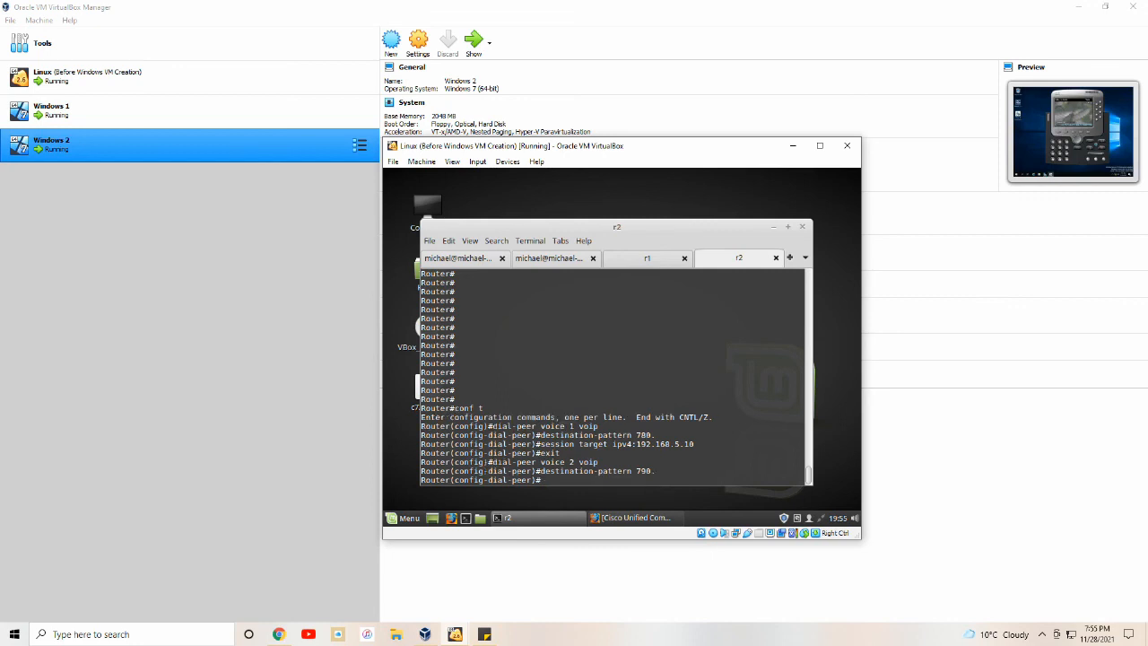
text(session target ipv4:192.168.5.11)
Apply r2's dial-peer 2 target, then dial 7901 from the 7801 softphone and answer on 7901.
key(Return)
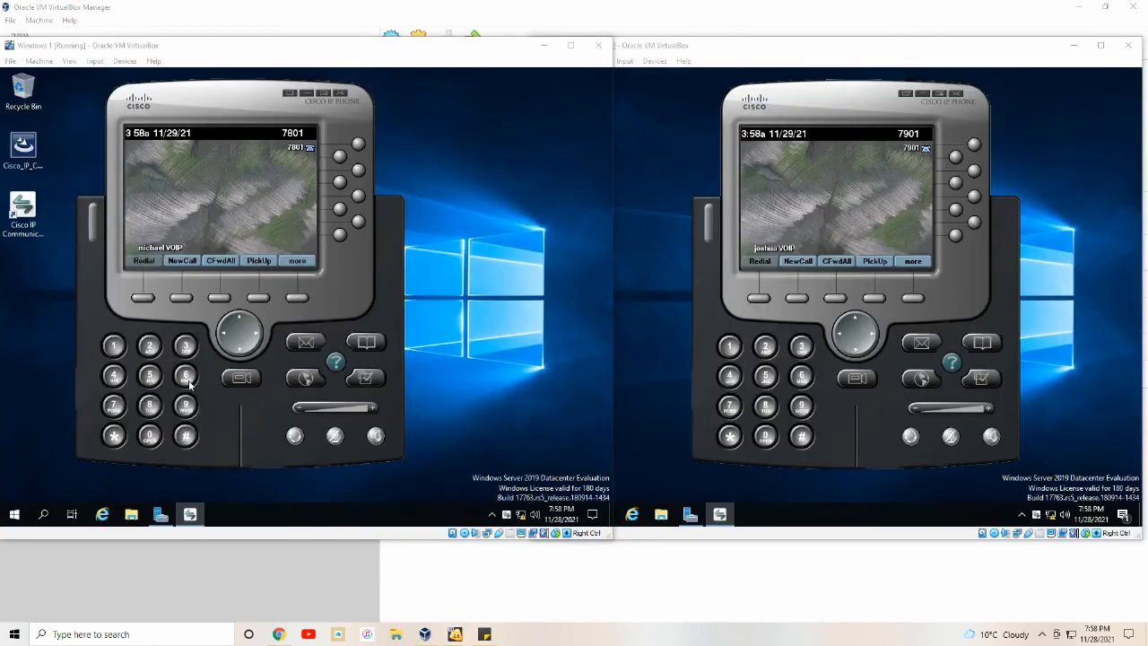
click(113, 411)
click(186, 405)
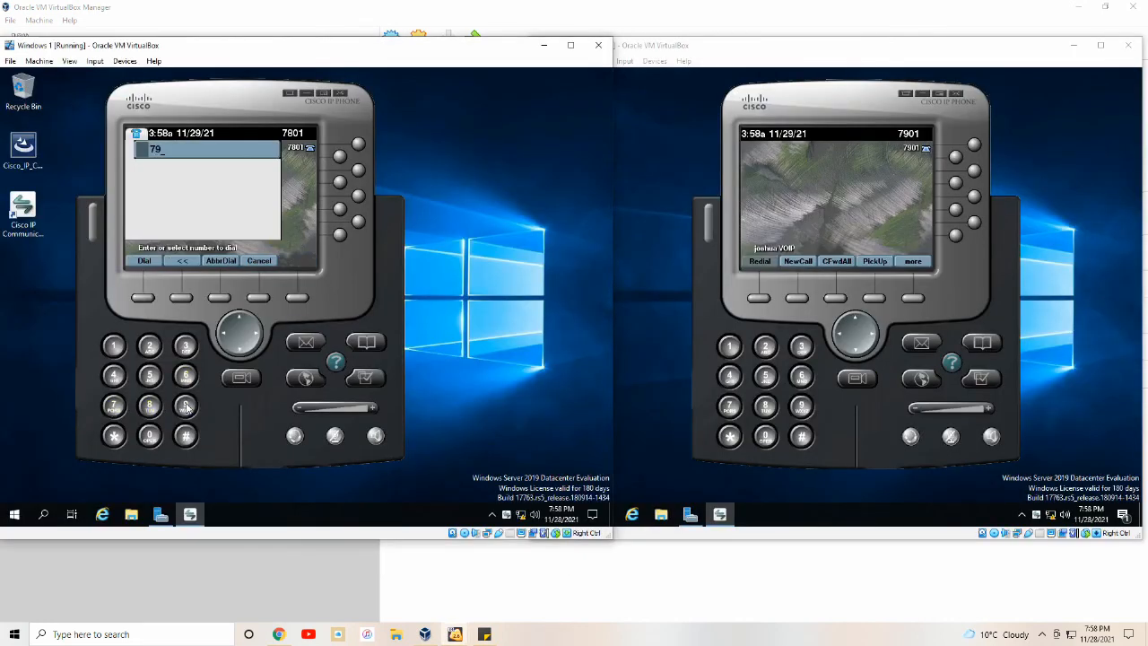
click(150, 436)
click(147, 259)
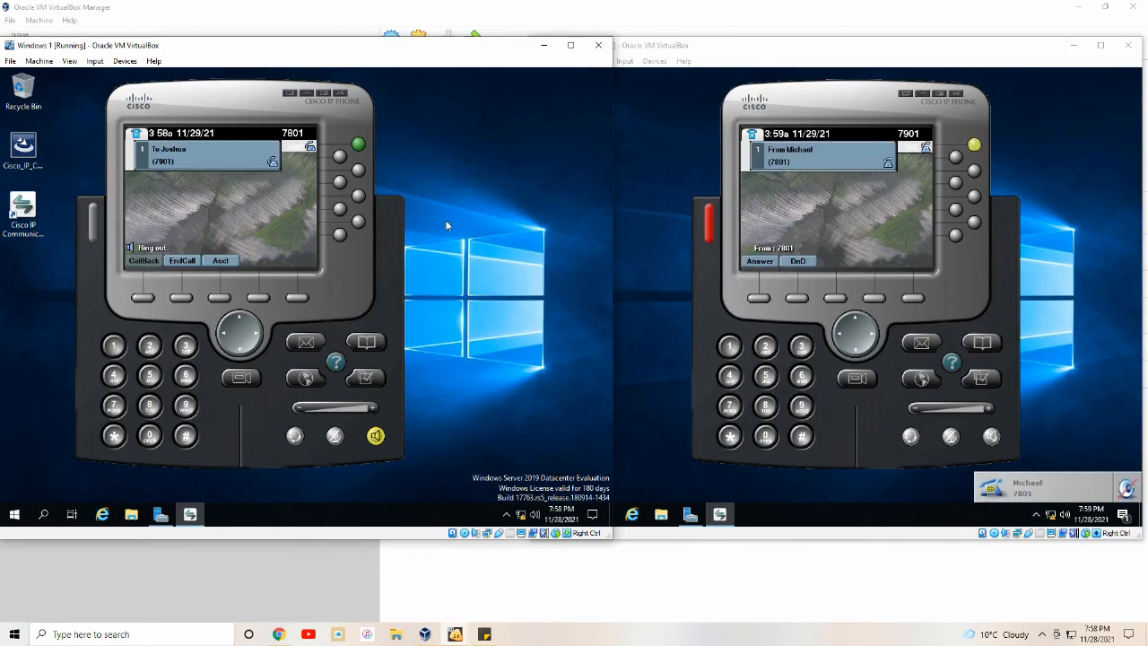
click(762, 261)
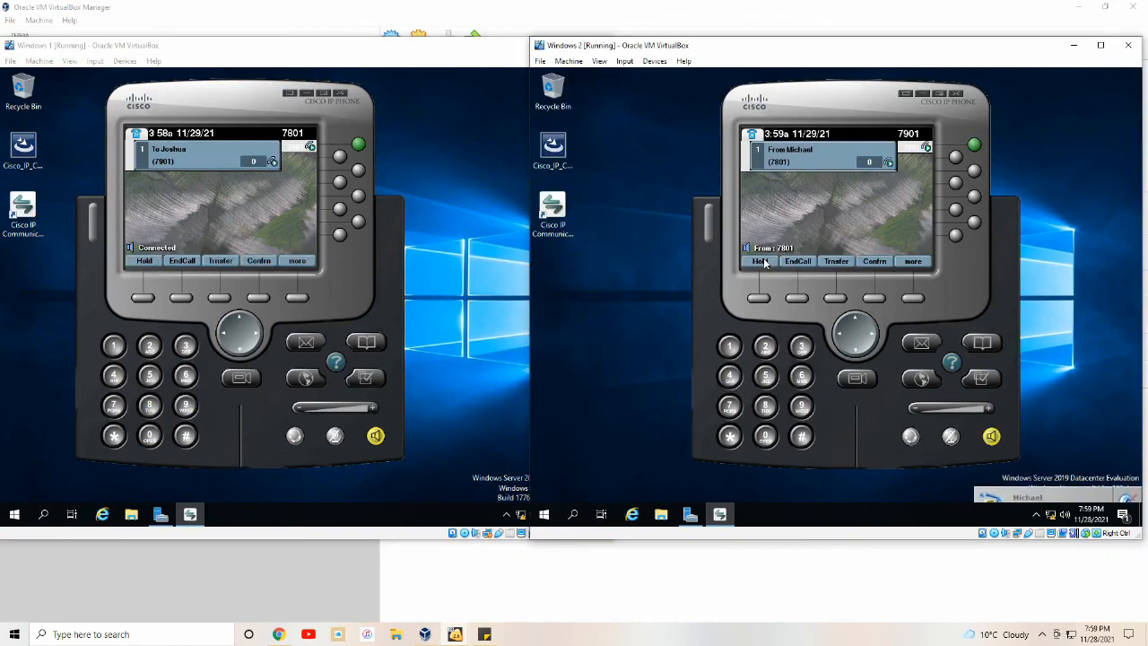